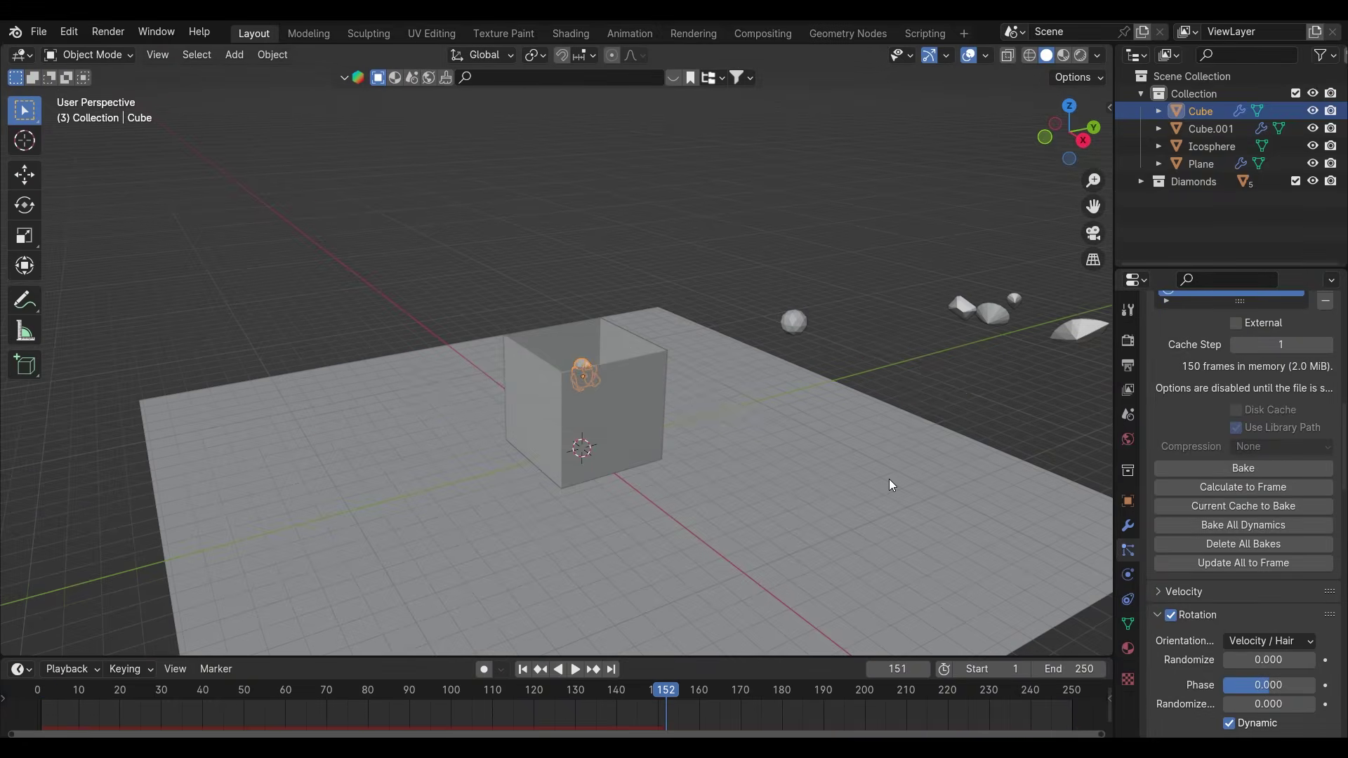
Play back the finished particle simulation, then rewind it to frame 40
key(alt+a)
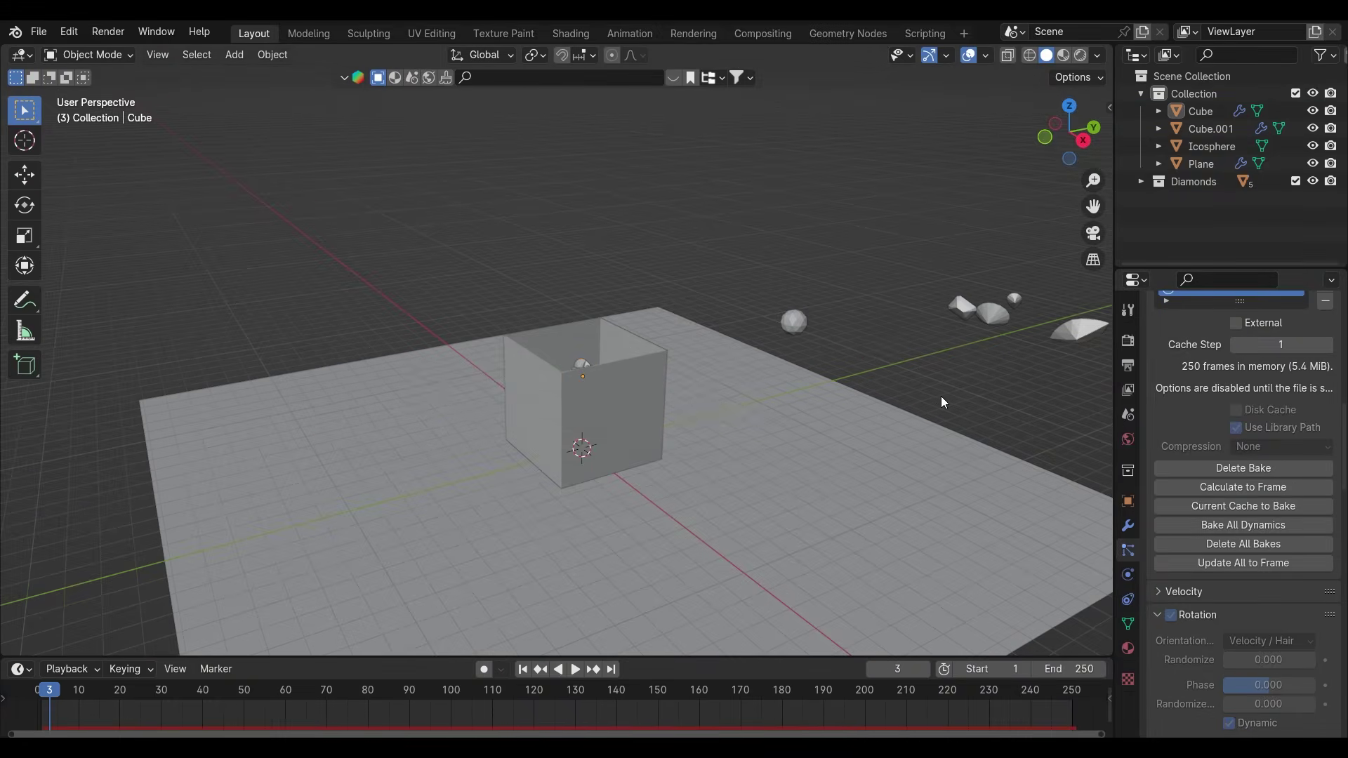
click(575, 670)
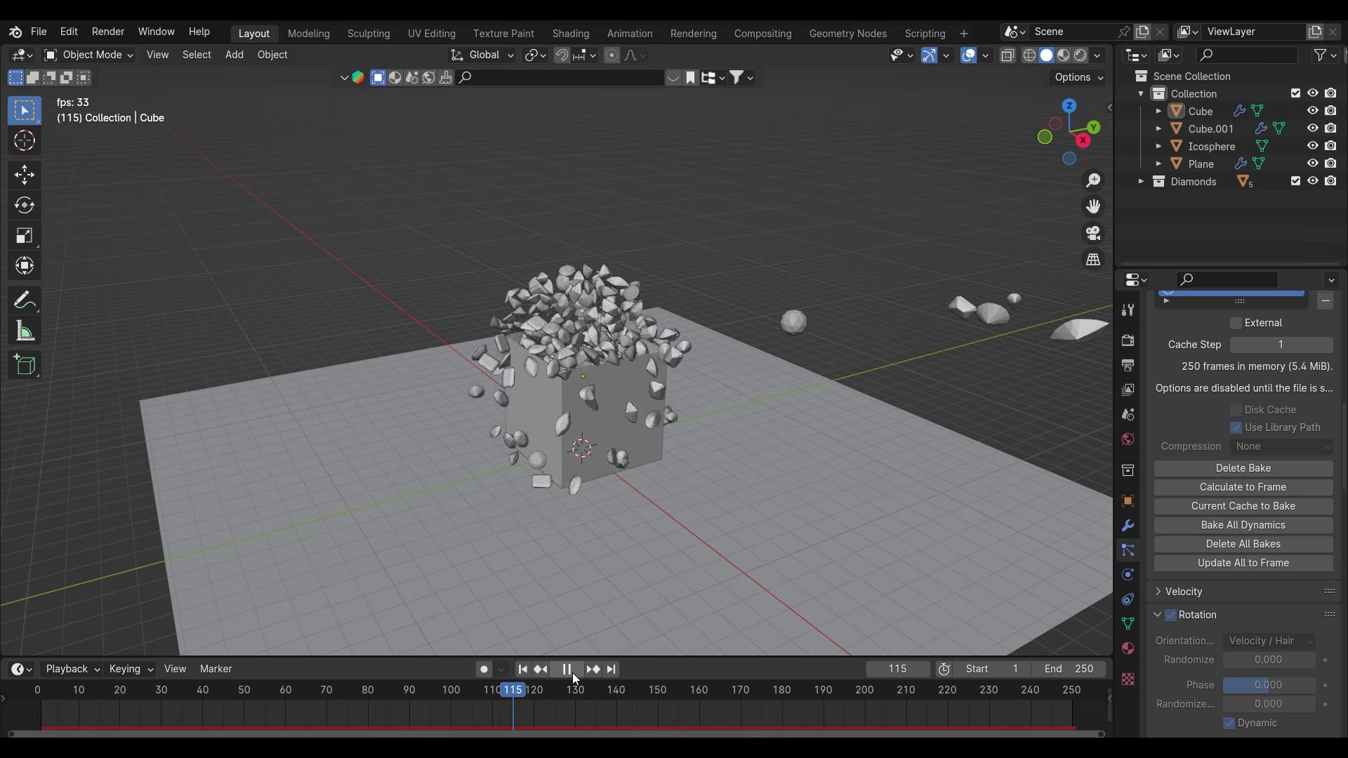
click(571, 673)
middle_drag(573, 593, 592, 487)
scroll(509, 453, down, 5)
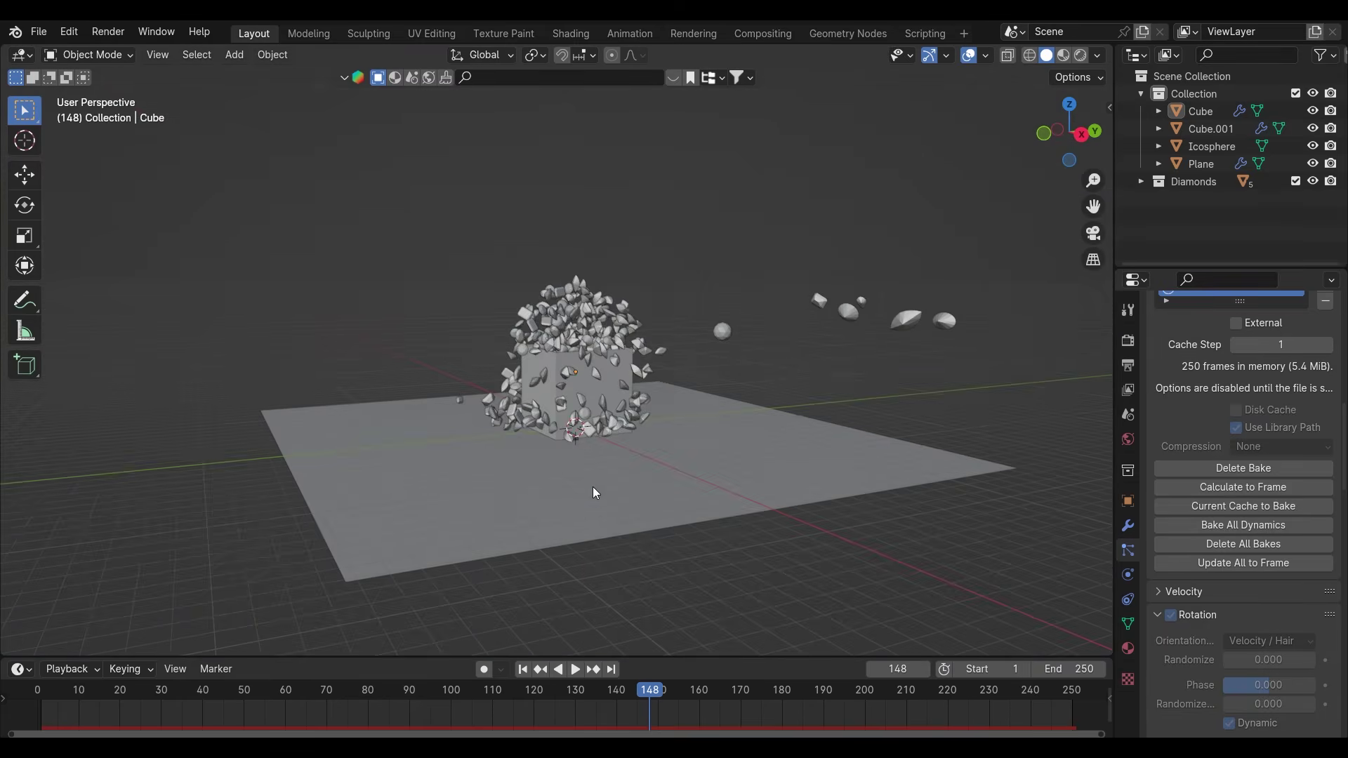
drag(626, 693, 467, 694)
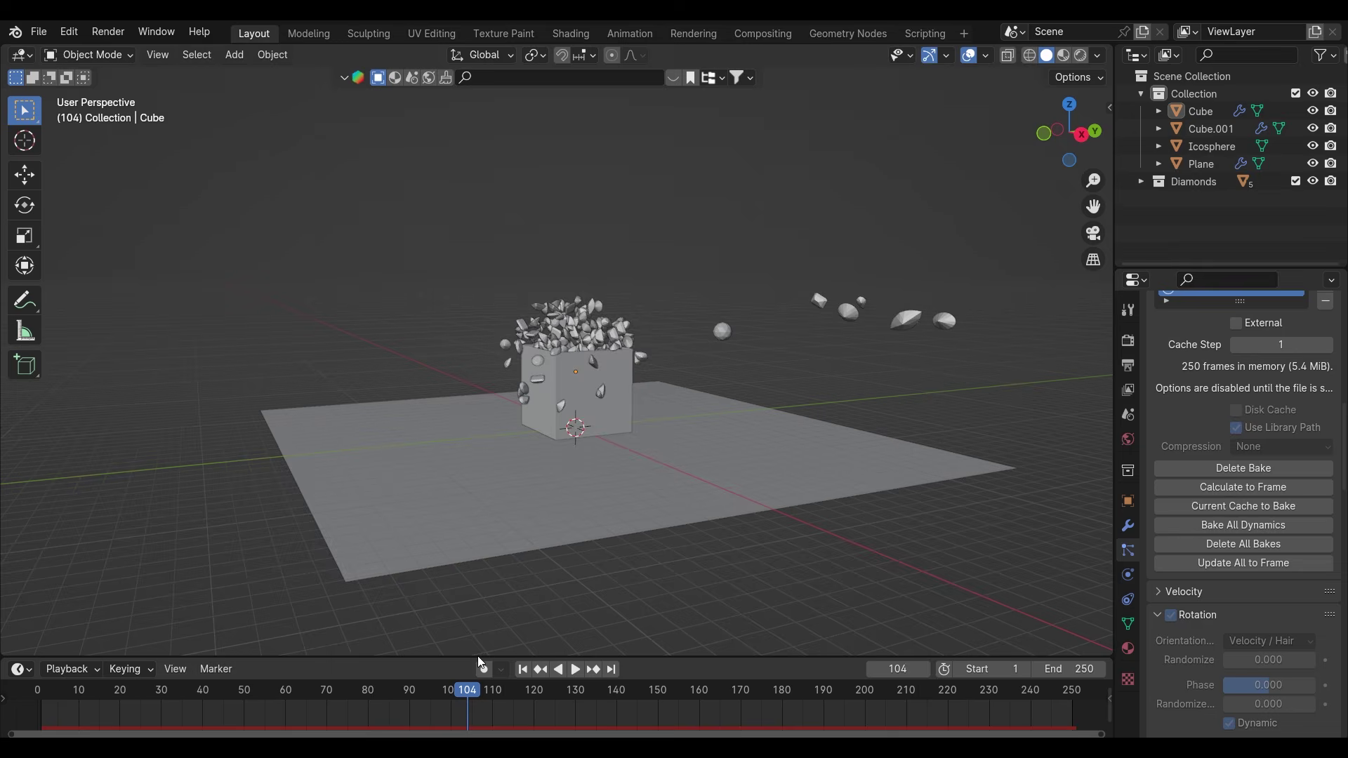
Add a cube to the fresh scene and scale it down to 0.328
scroll(581, 421, up, 5)
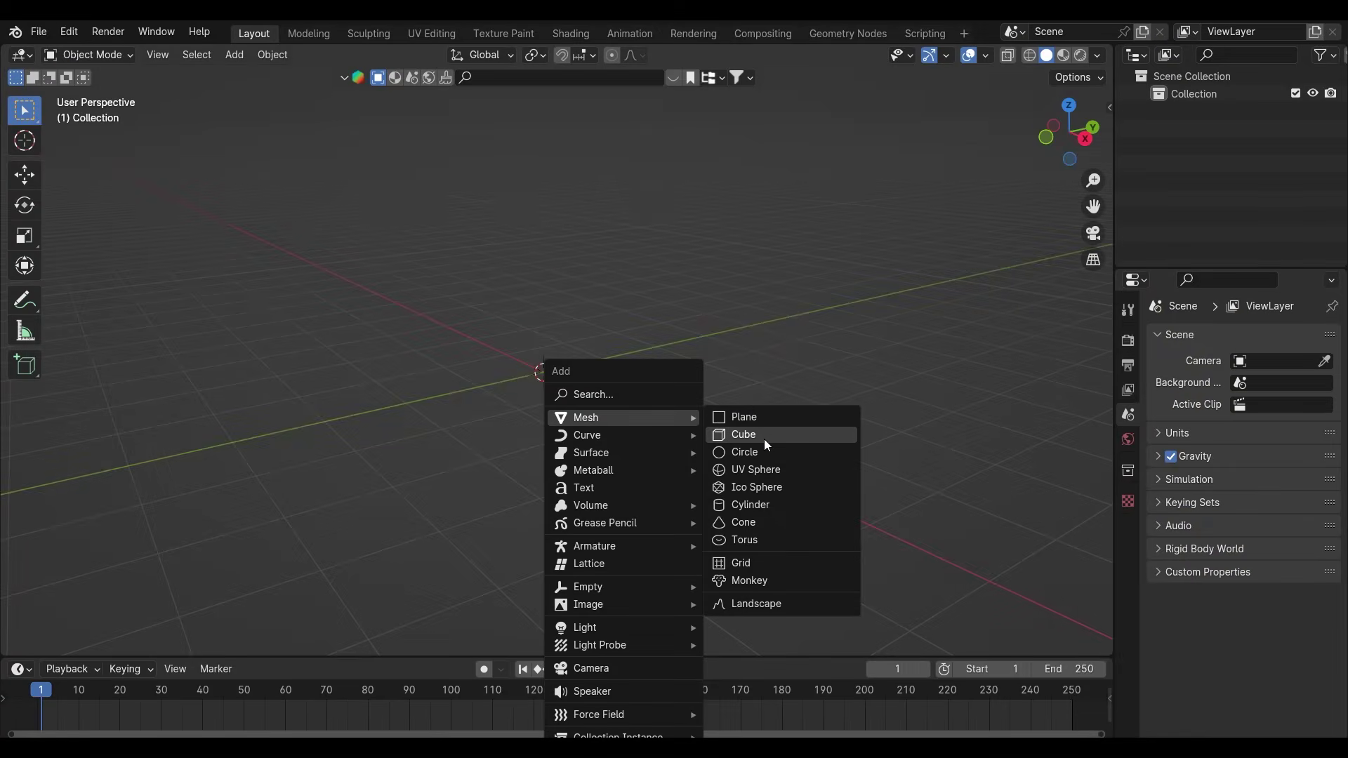
click(764, 439)
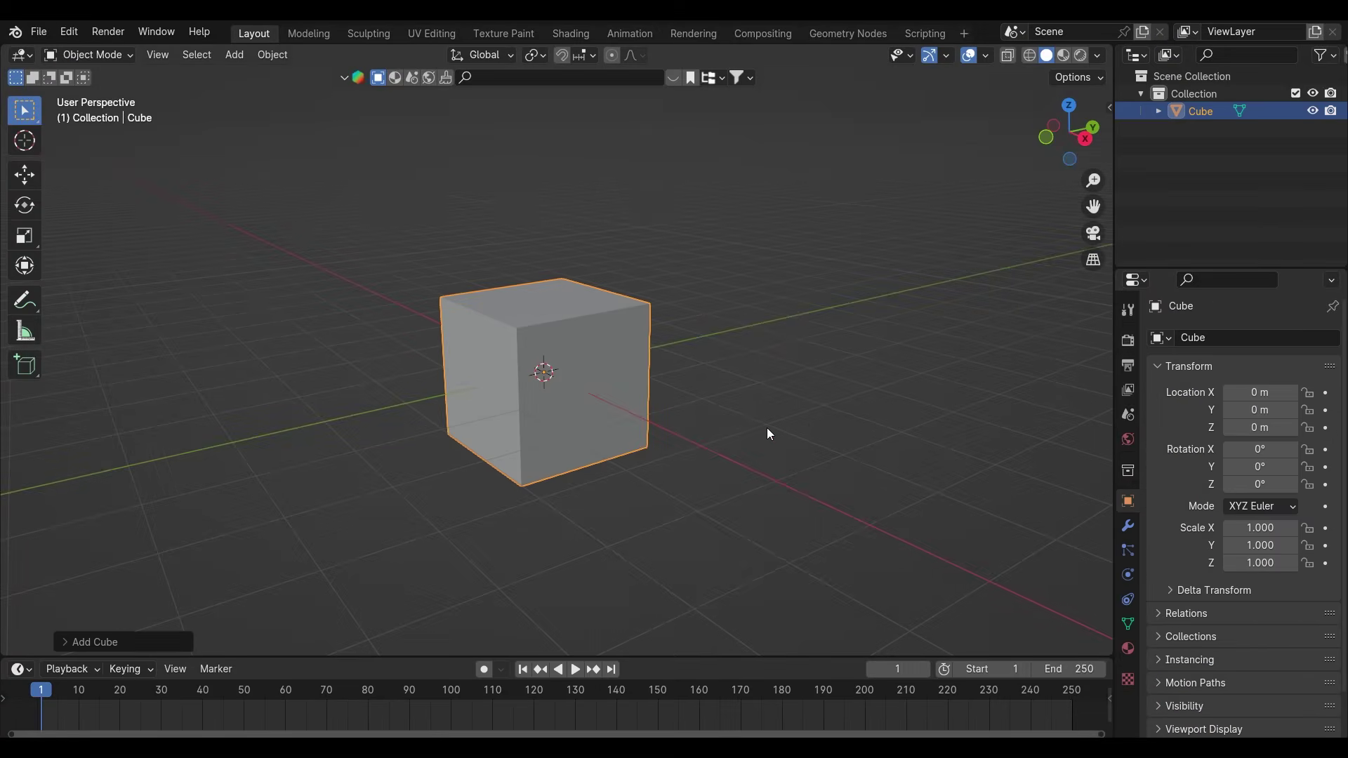
key(s)
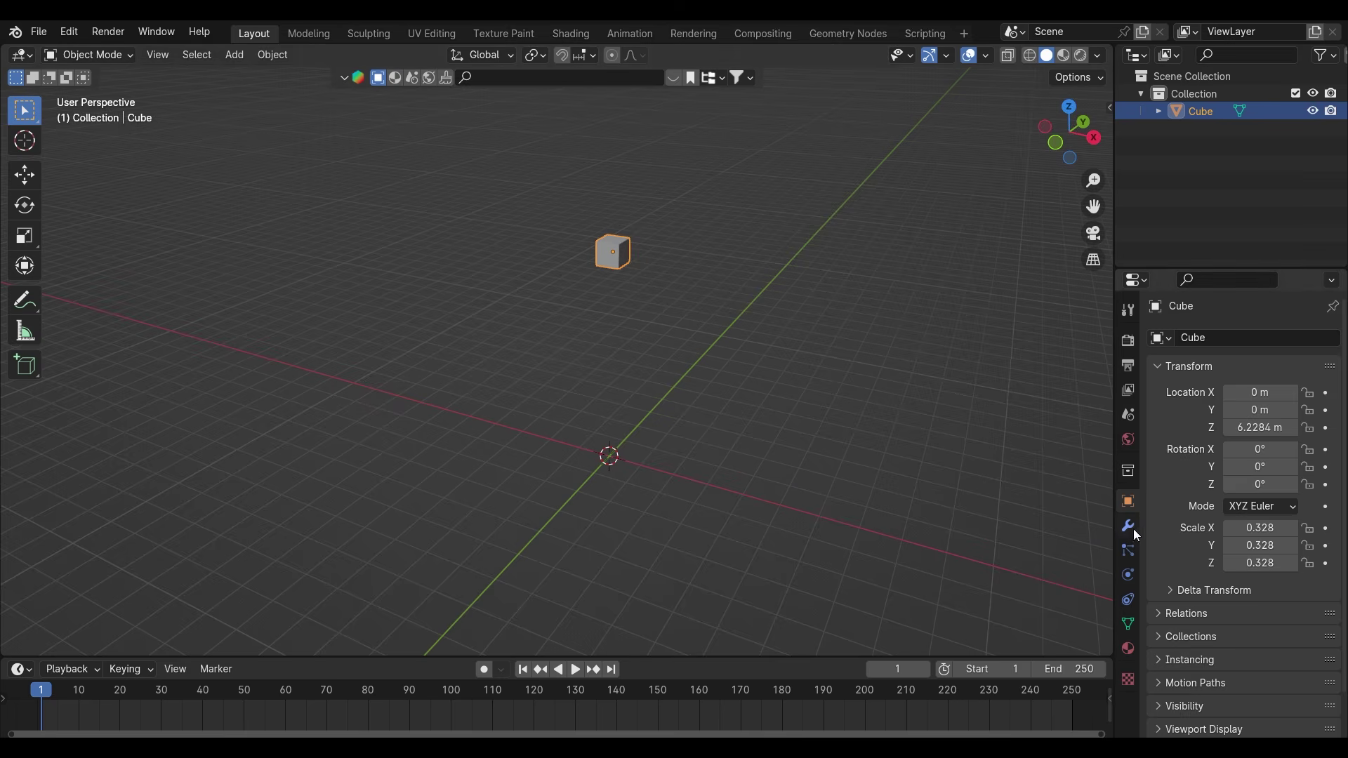
Add a default particle system (1000 particles, frames 1–200, lifetime 50), preview it, and return to frame 1
click(1128, 550)
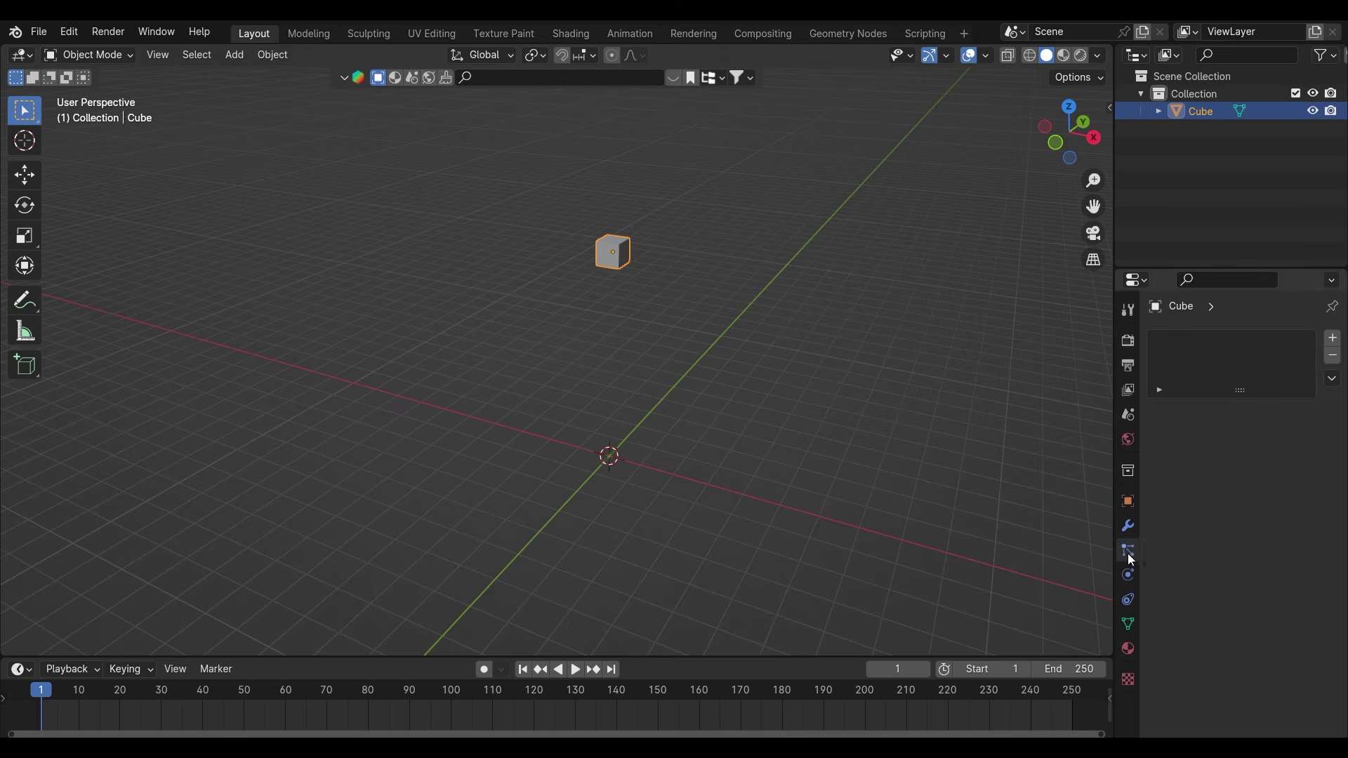
click(1334, 340)
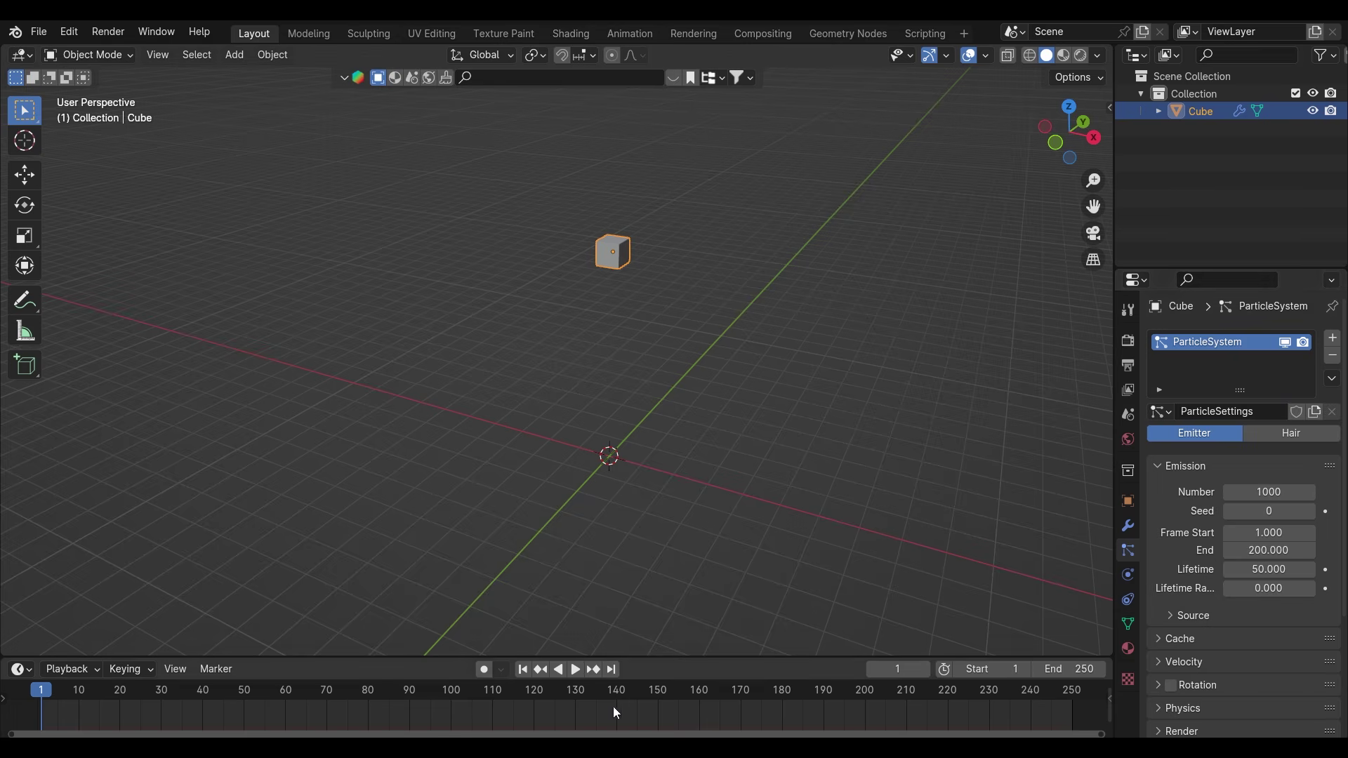
click(580, 671)
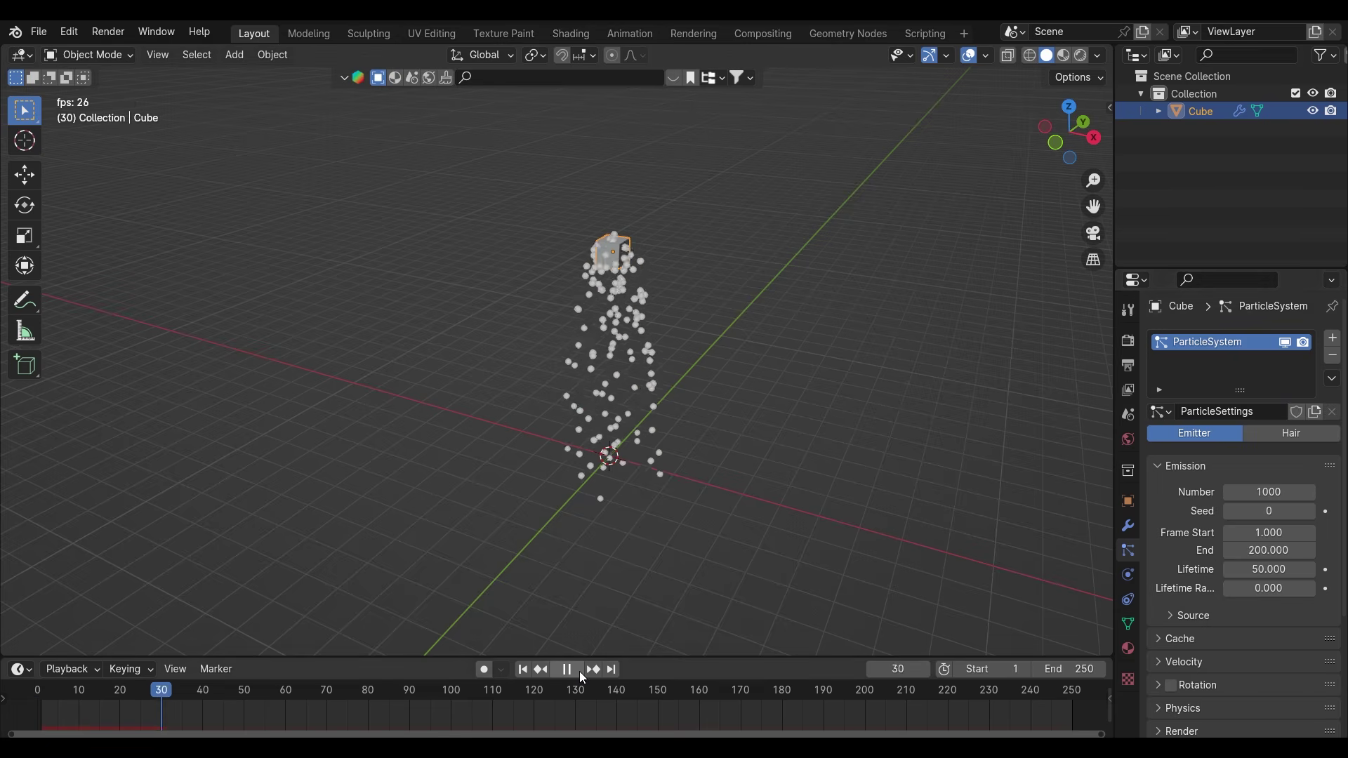
middle_drag(635, 495, 592, 468)
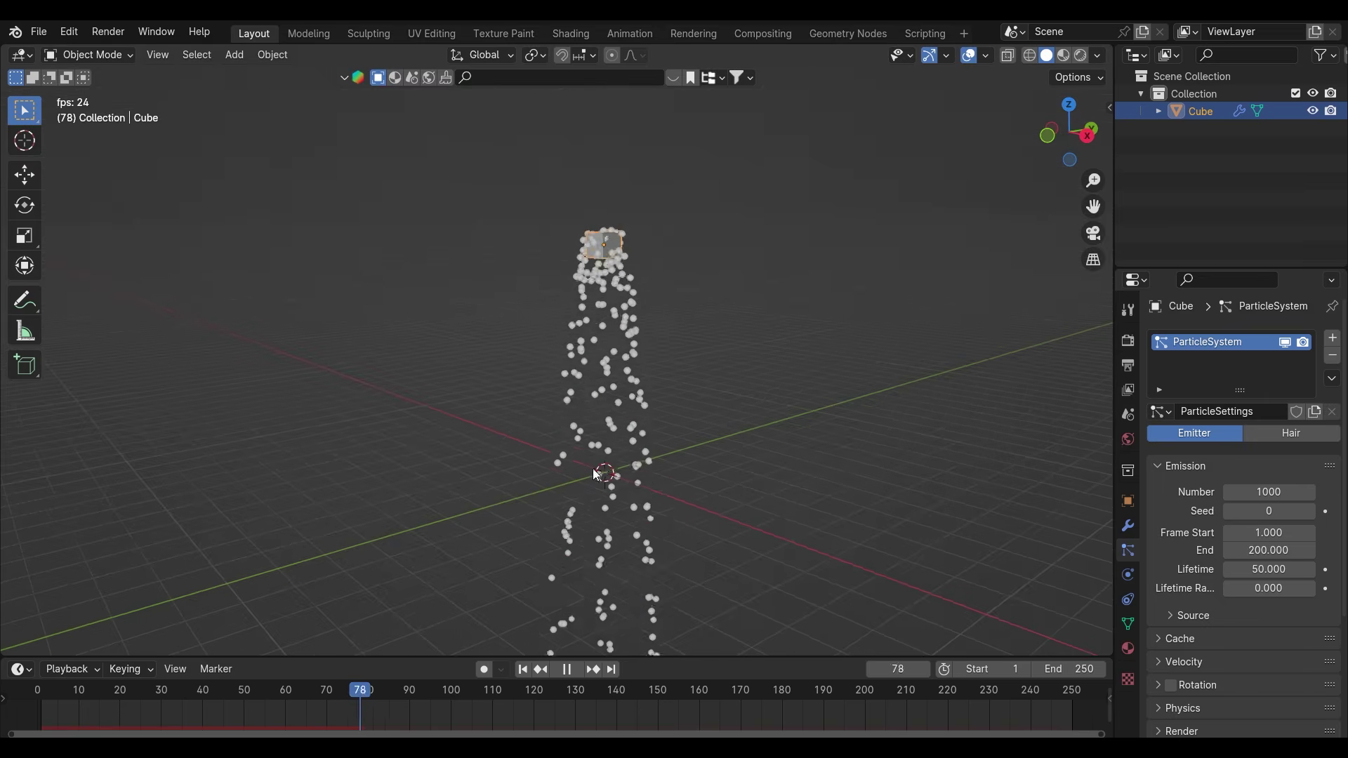
click(566, 670)
click(521, 670)
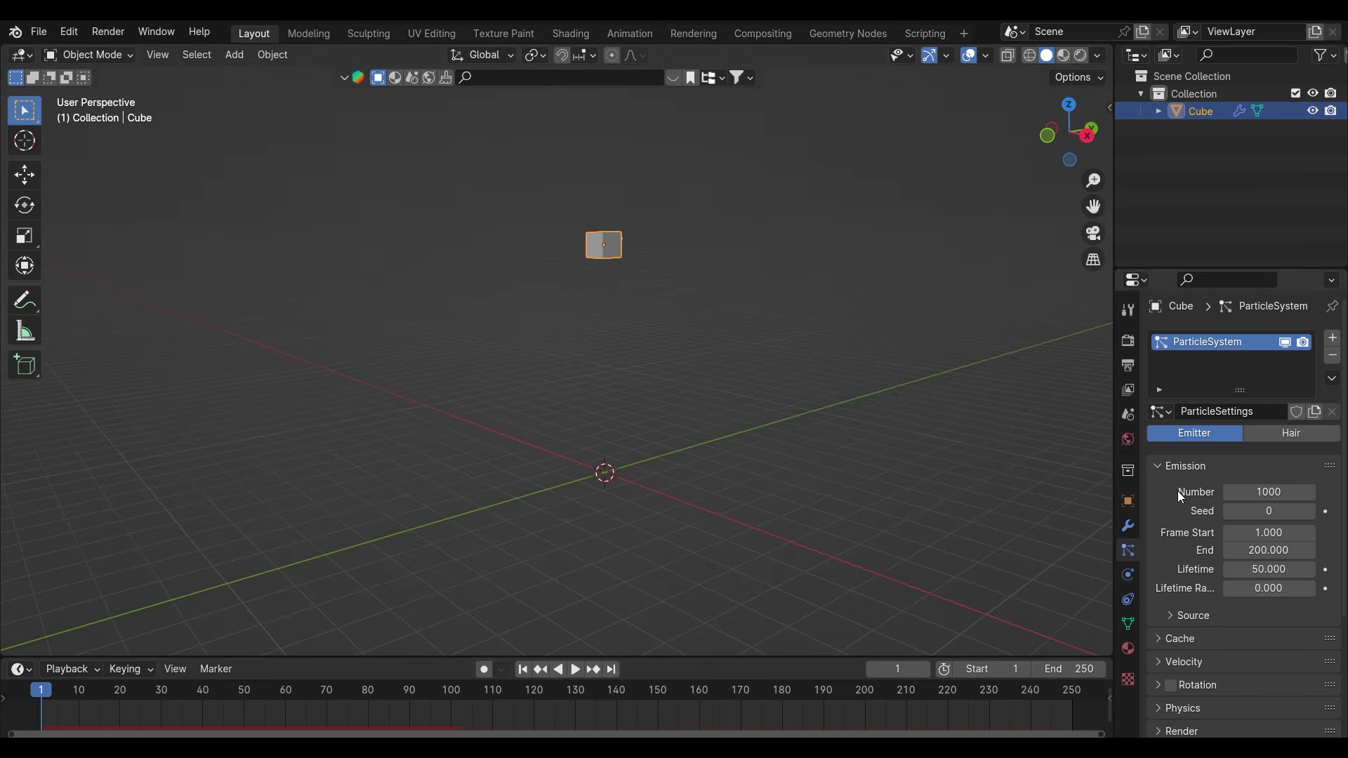
Set the particle emission End frame to 250 and Lifetime to 250
scroll(1180, 497, down, 4)
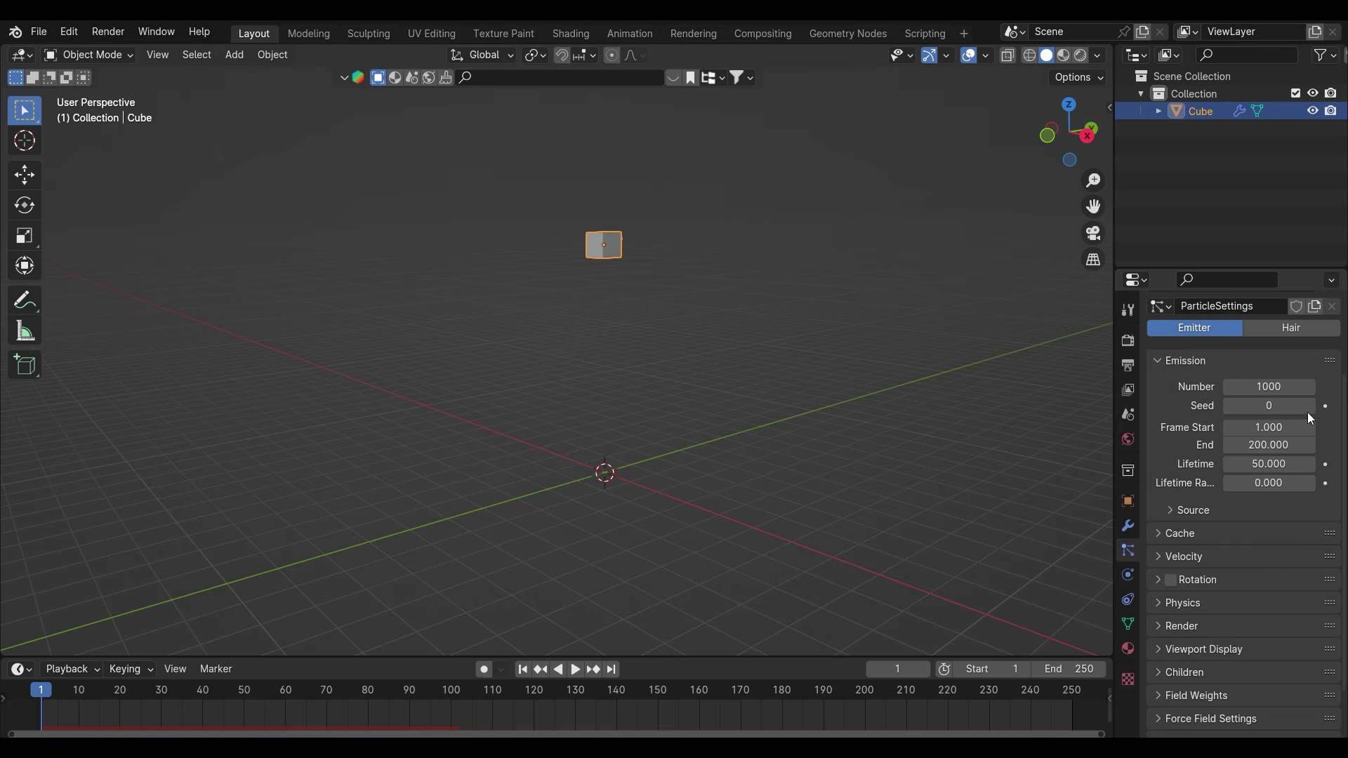
click(1284, 444)
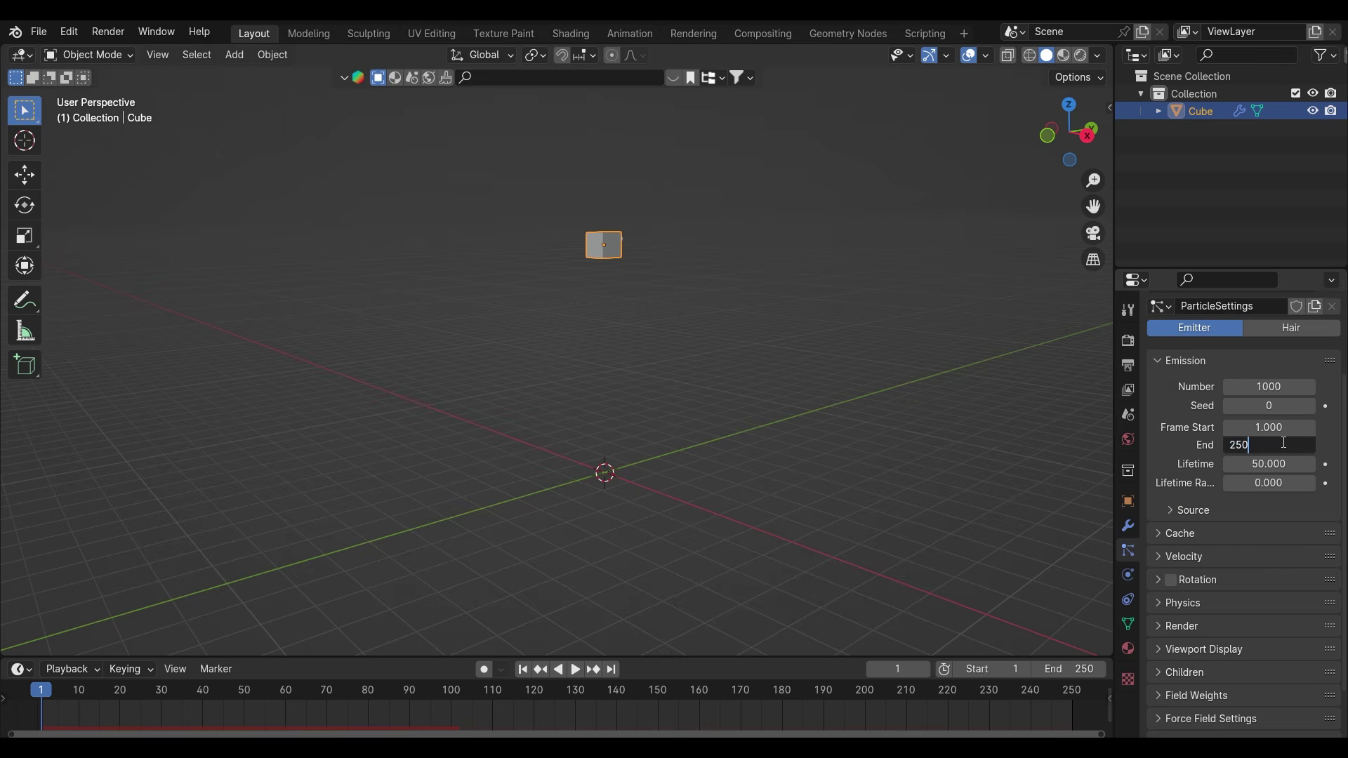
key(Return)
click(1278, 463)
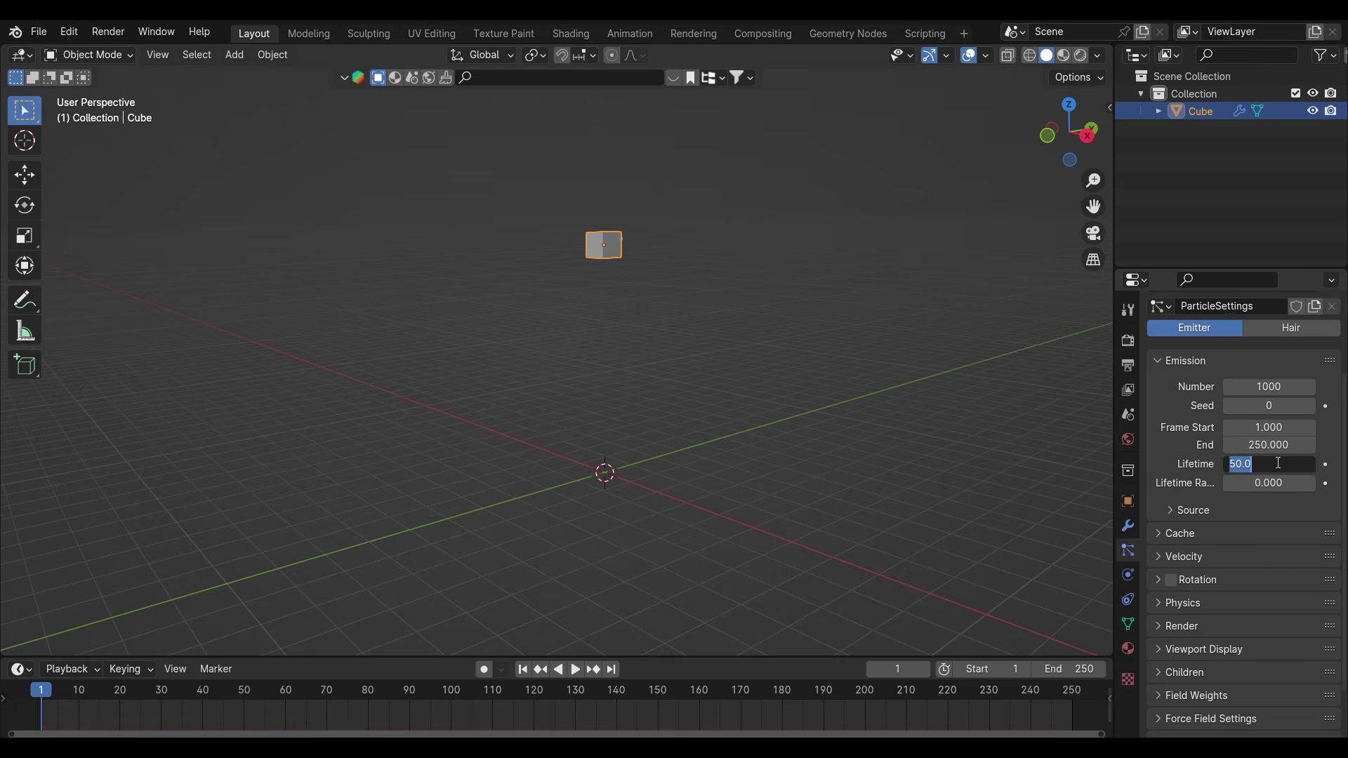
text(25)
key(Return)
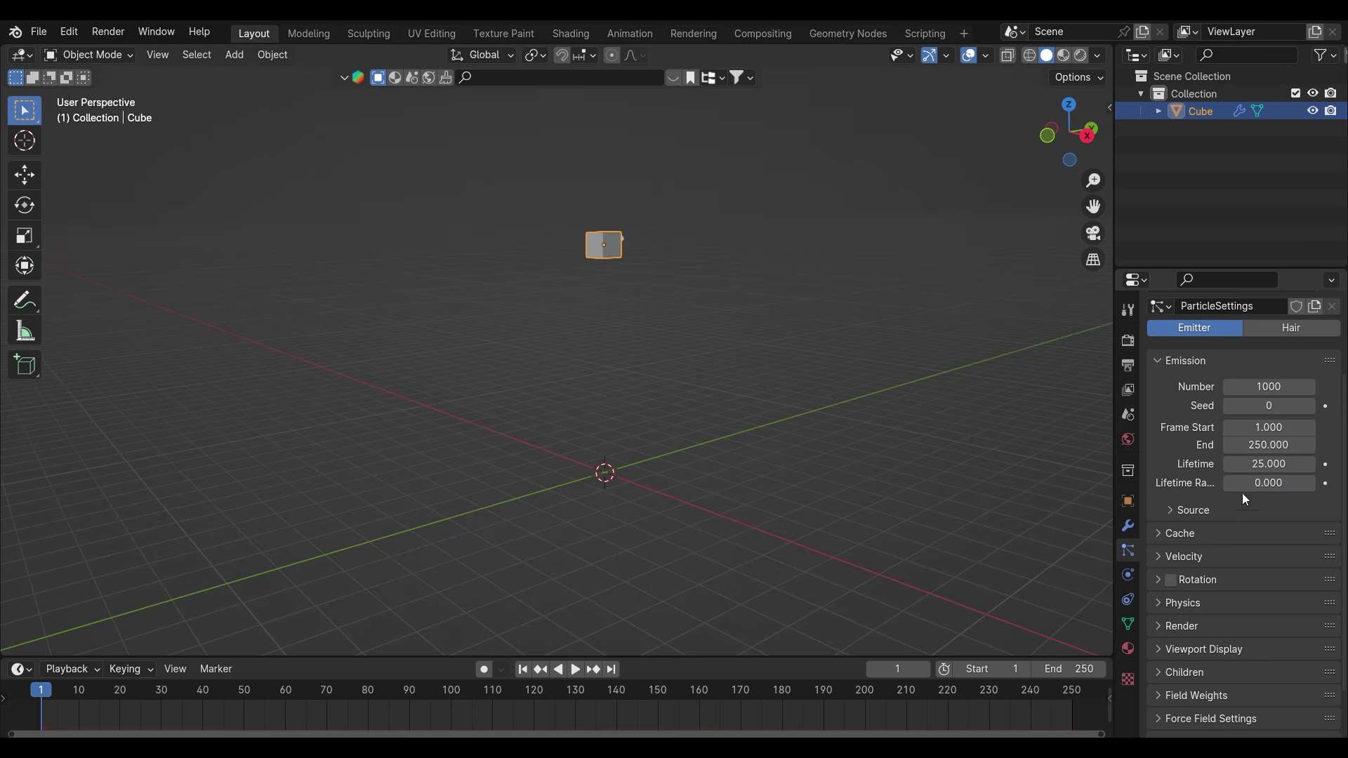
click(1268, 469)
text(250)
key(Return)
Set the particle Source to emit from the cube's Volume
click(1171, 520)
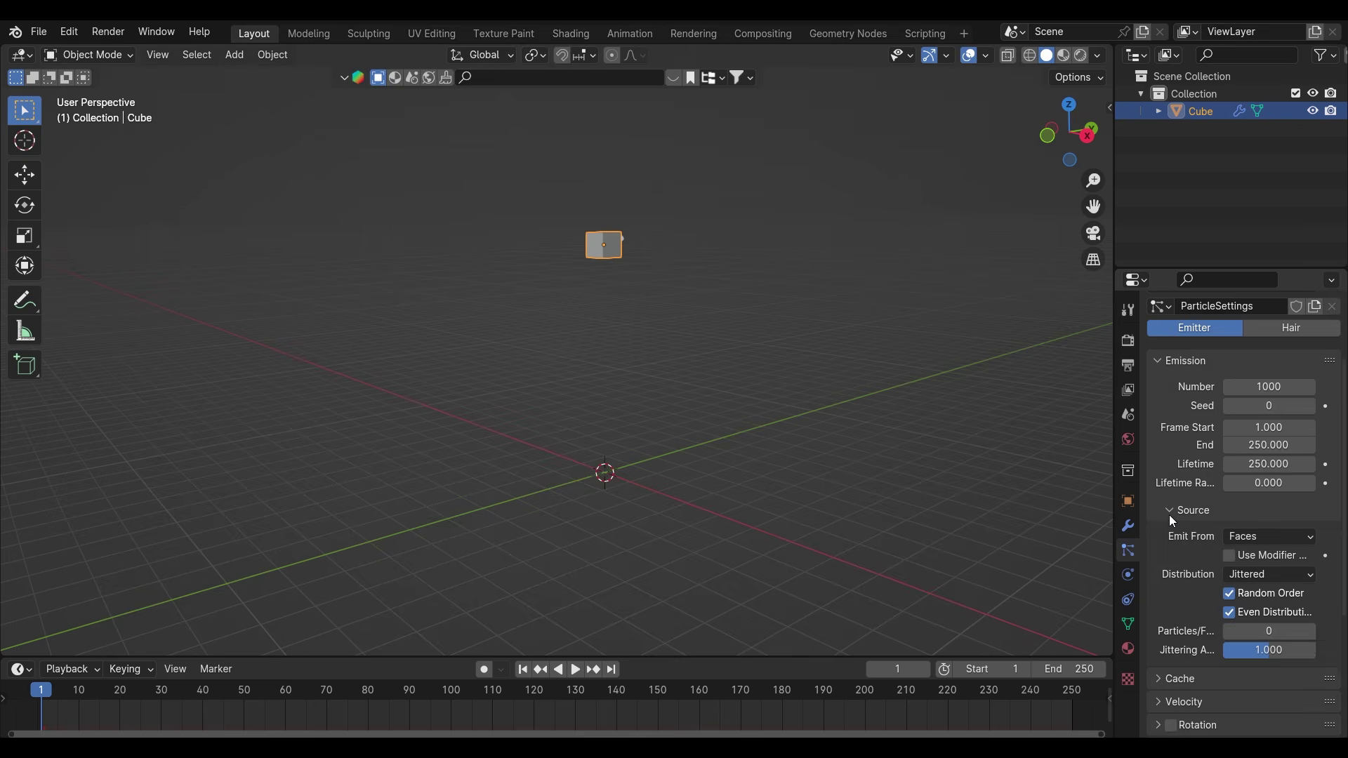
click(1268, 538)
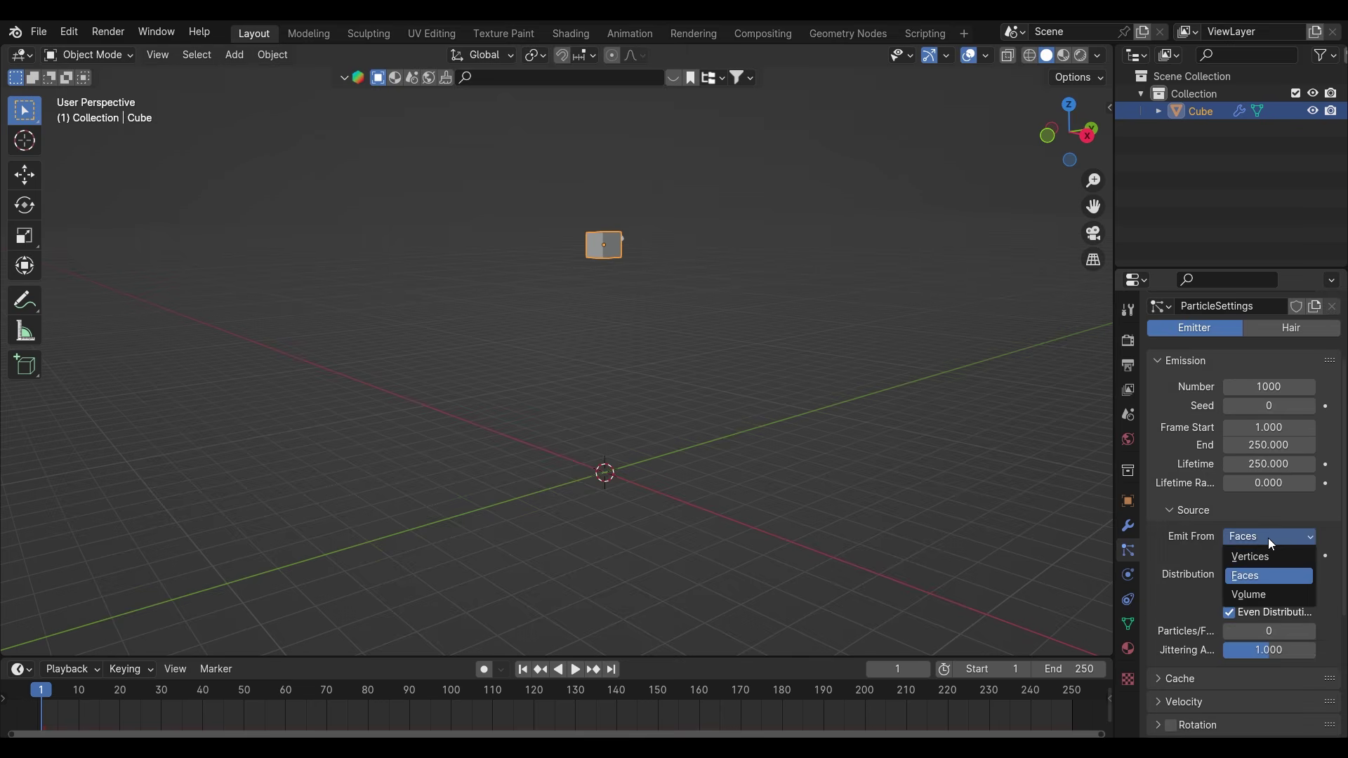
click(1267, 595)
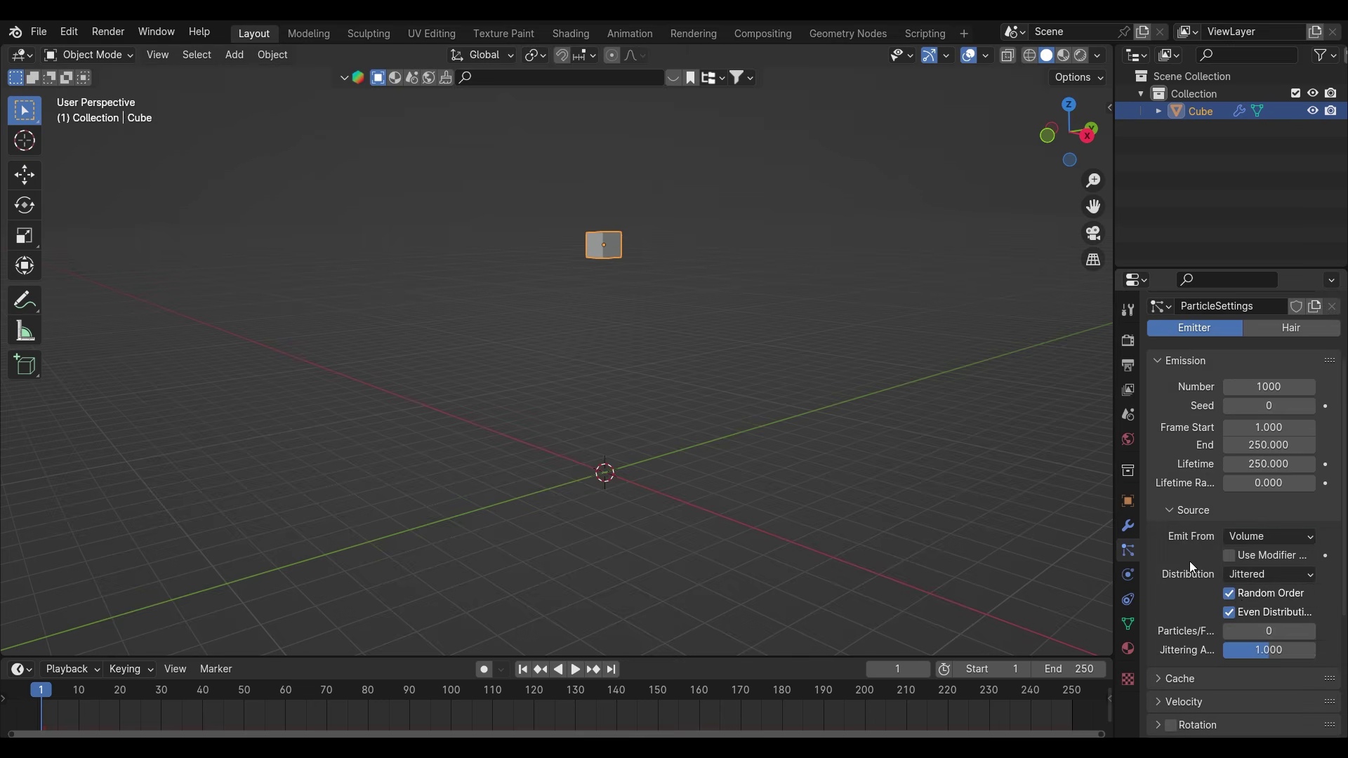
scroll(1190, 564, down, 3)
scroll(1191, 566, down, 1)
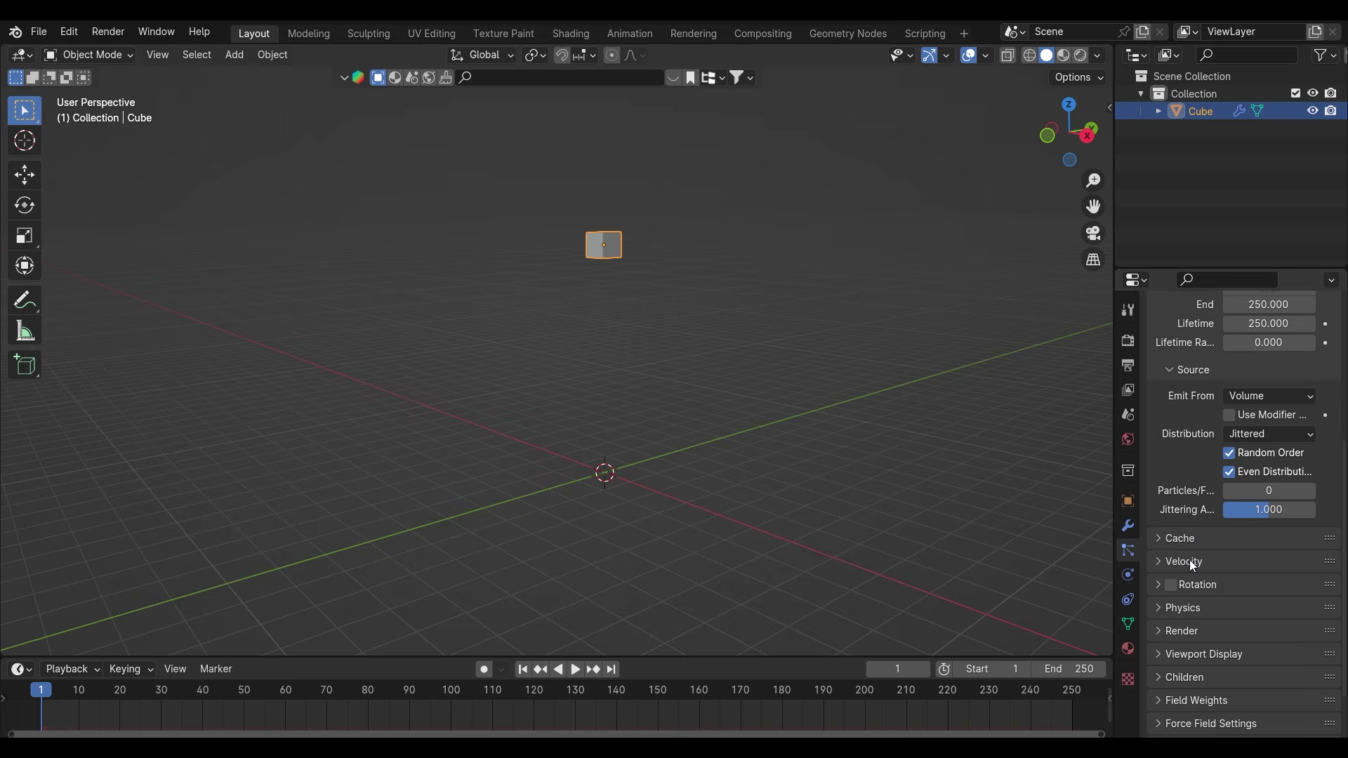
Enable particle Rotation with Dynamic on, and expand the Render panel
click(1158, 590)
scroll(1186, 604, down, 2)
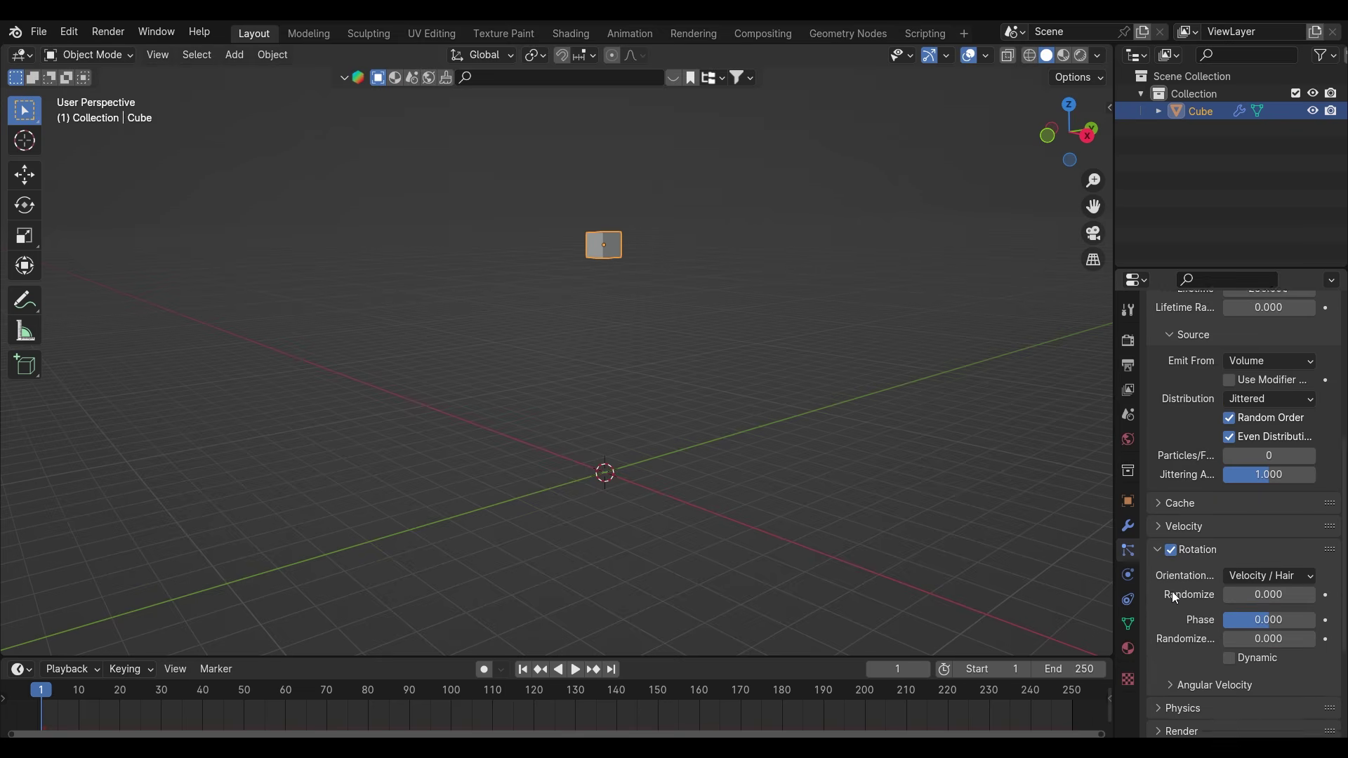
scroll(1175, 602, down, 4)
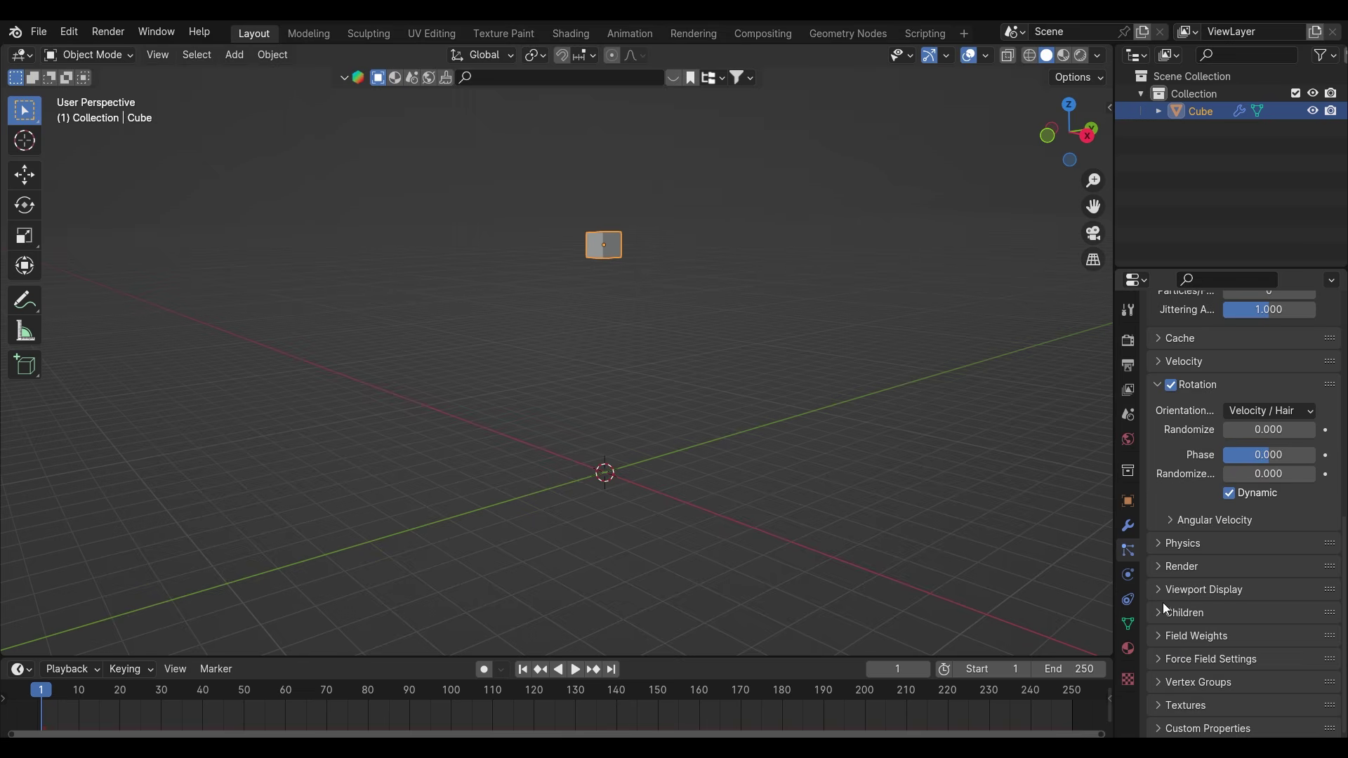
click(1160, 568)
scroll(1160, 570, down, 2)
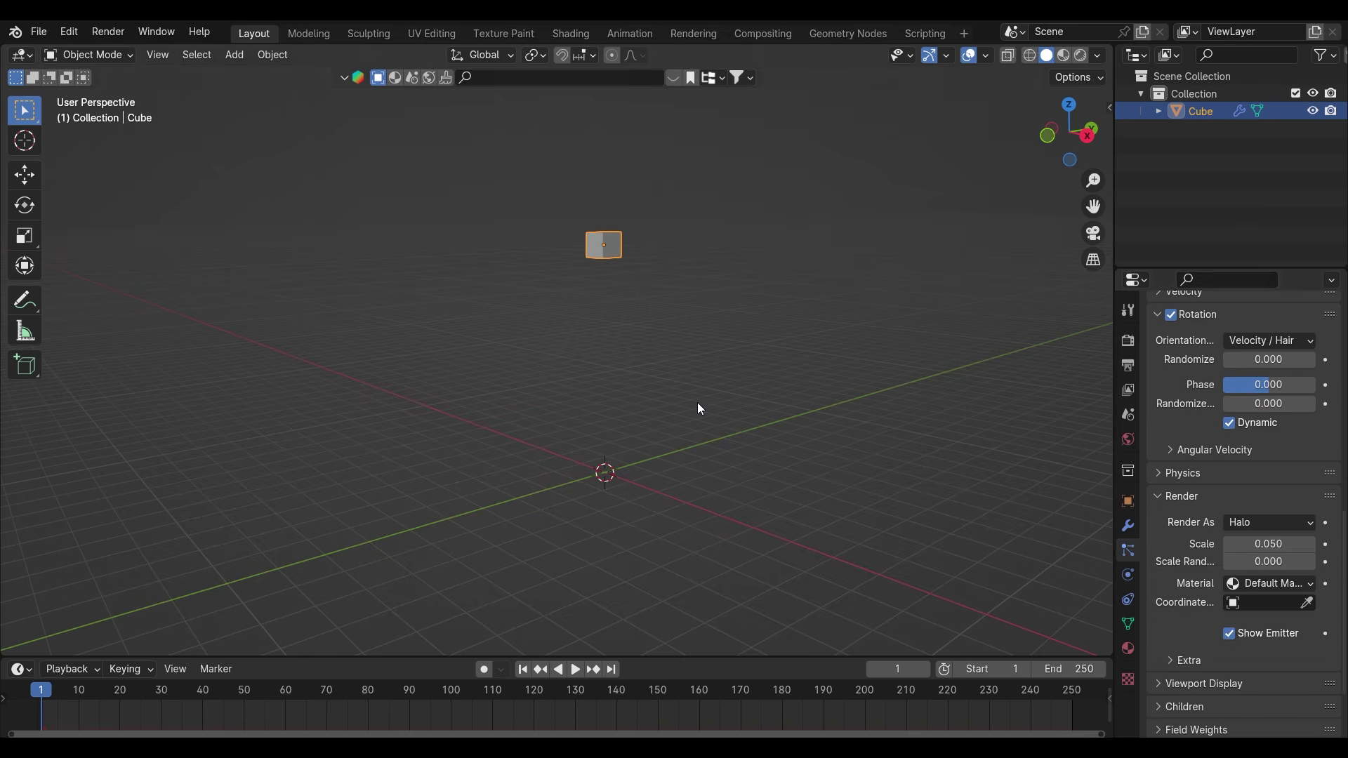
Add a small icosphere placed off to the upper right of the scene
key(shift+a)
click(799, 474)
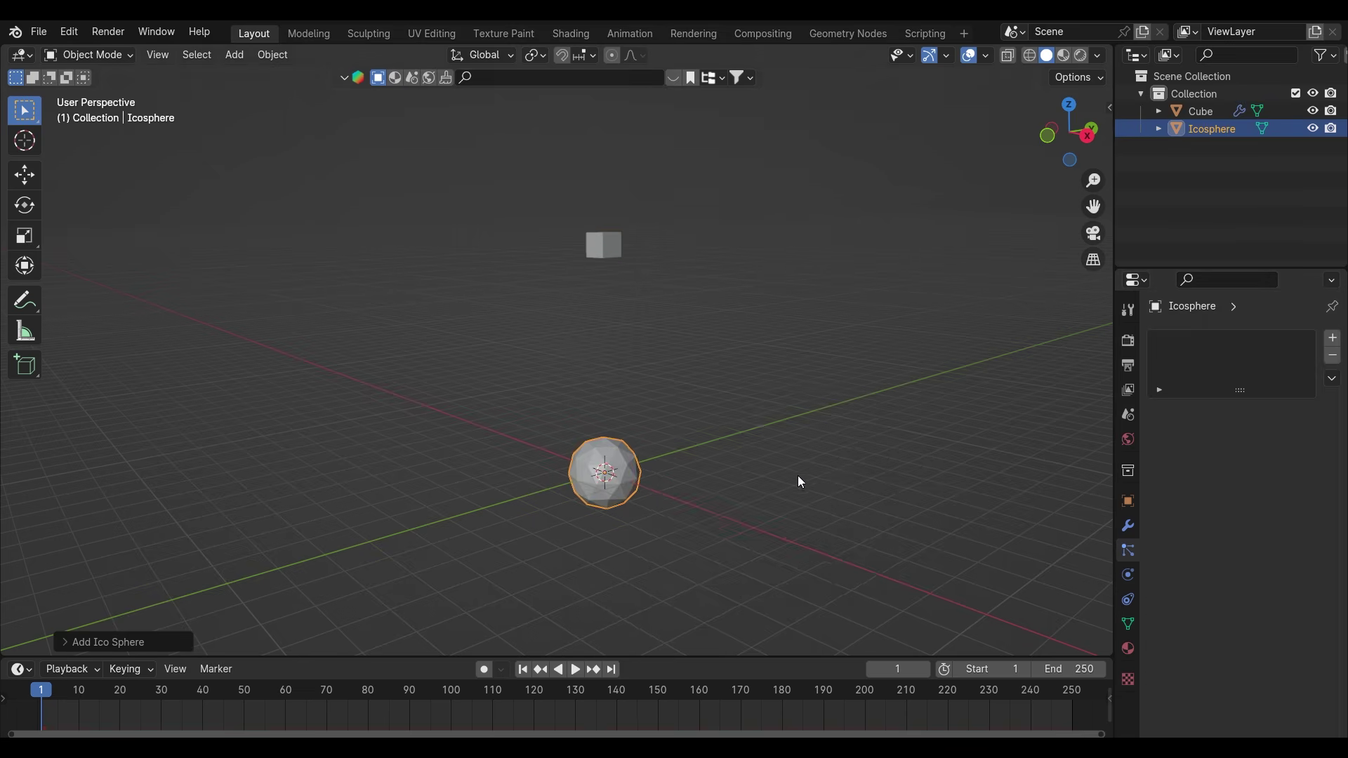
key(g)
click(963, 317)
key(s)
click(942, 295)
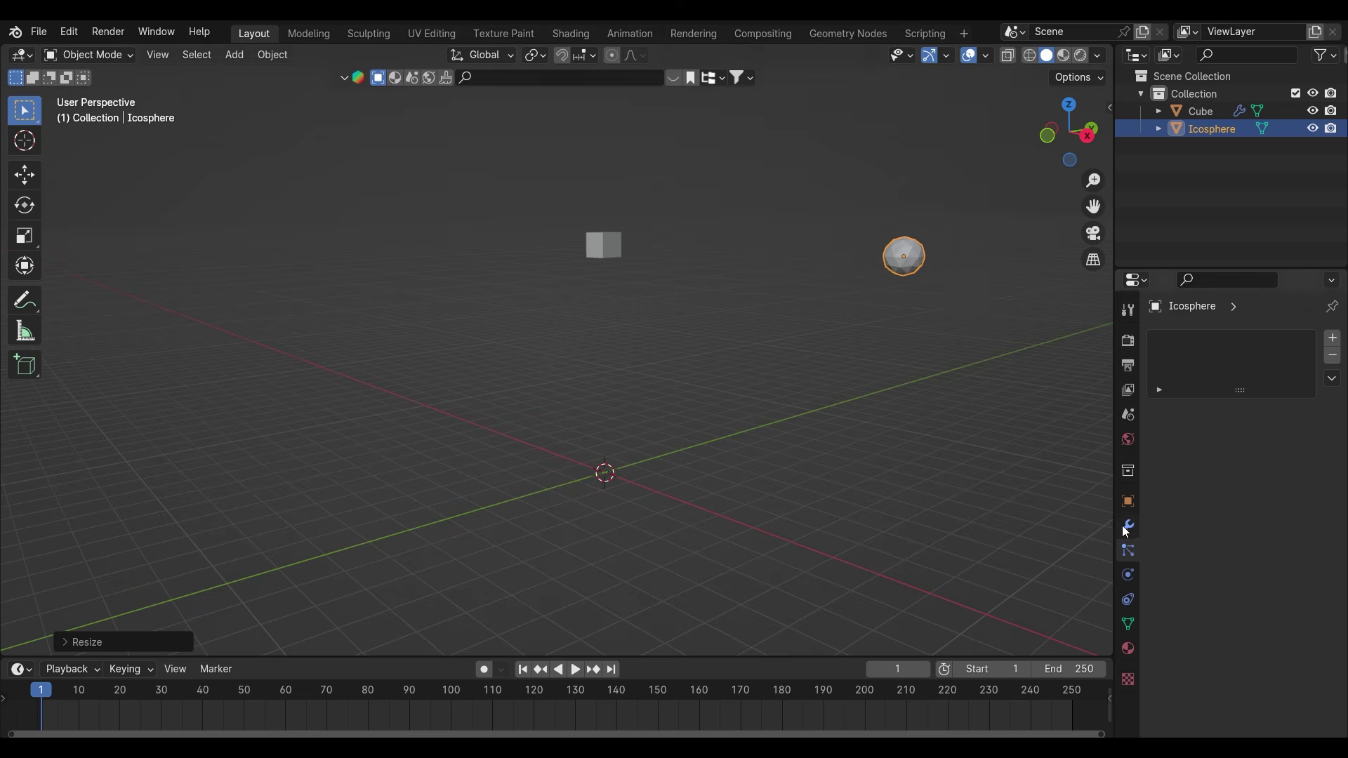
Make the cube's particles render as Object, with Icosphere as the instance object
click(593, 246)
click(1128, 575)
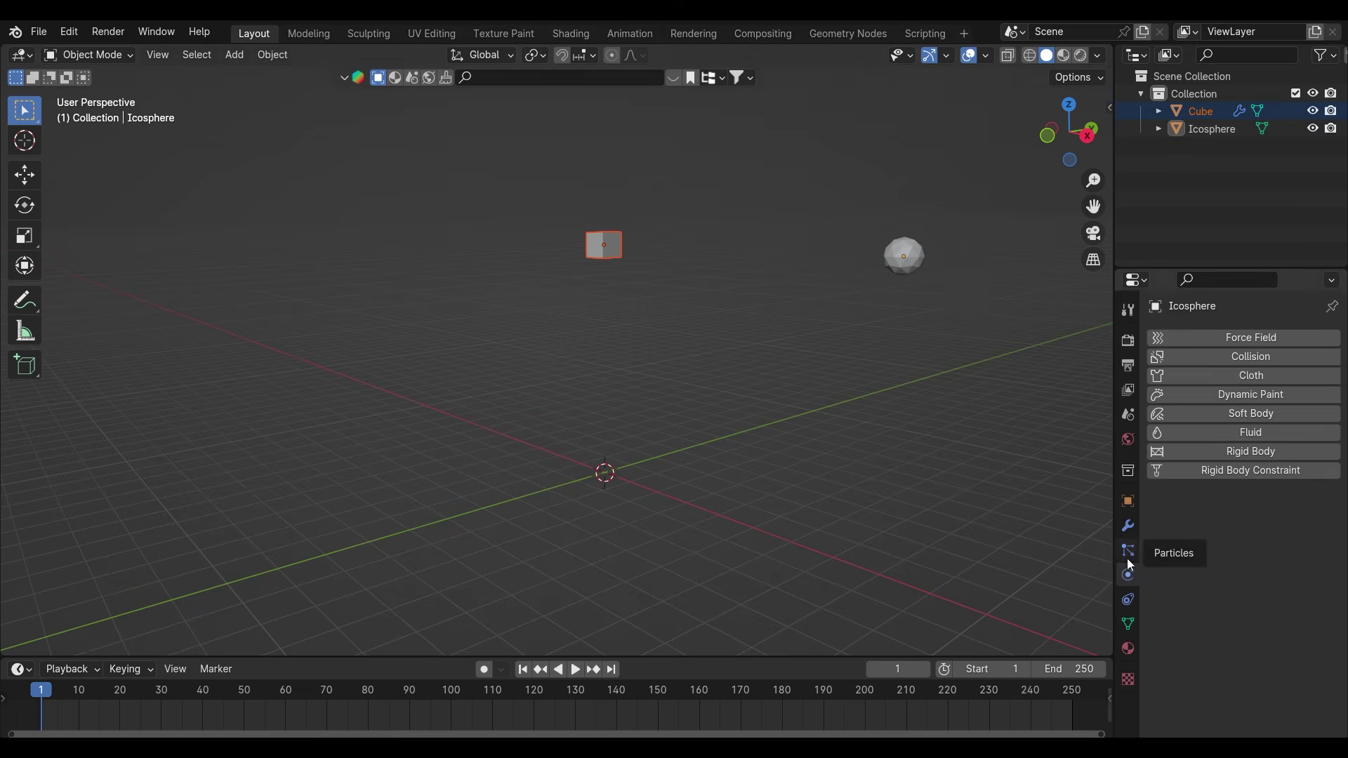
click(1128, 551)
click(612, 249)
scroll(1173, 594, down, 10)
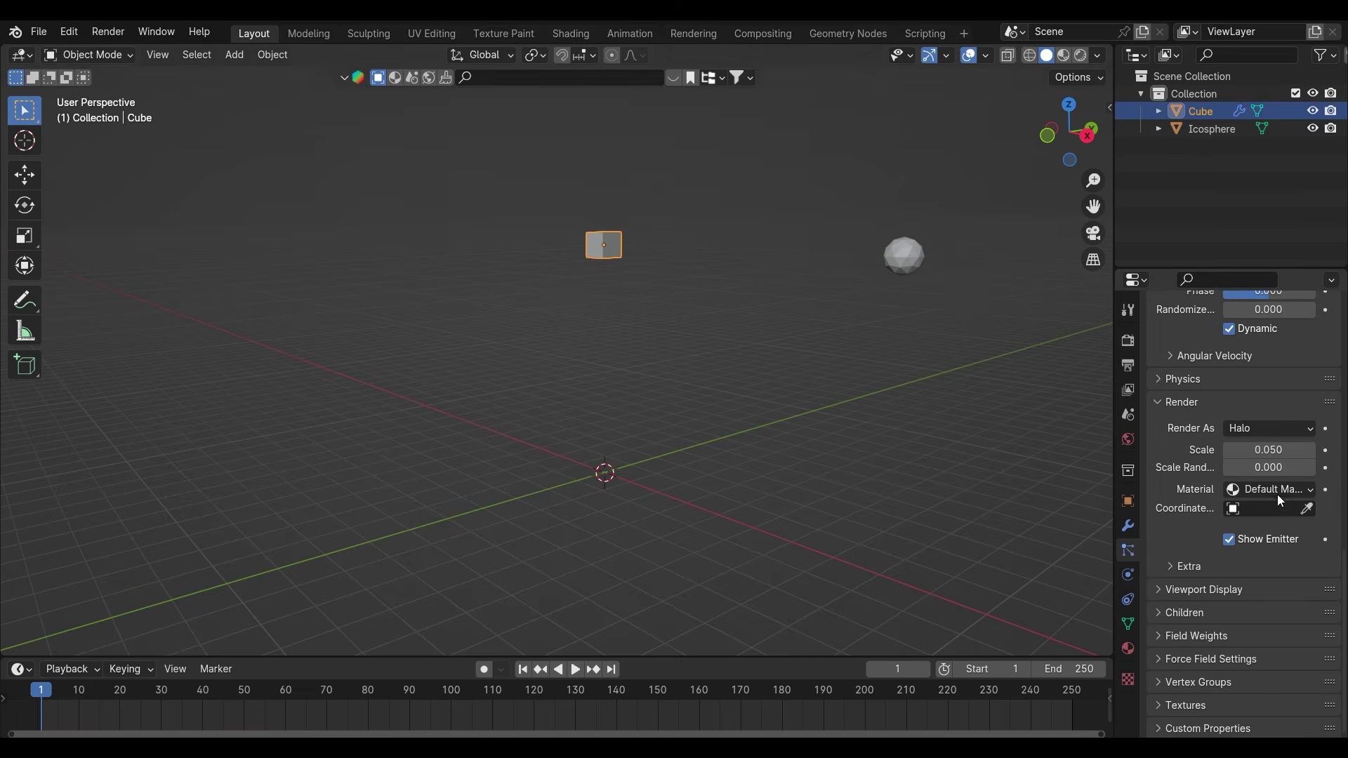
click(1270, 429)
click(1261, 528)
click(1263, 556)
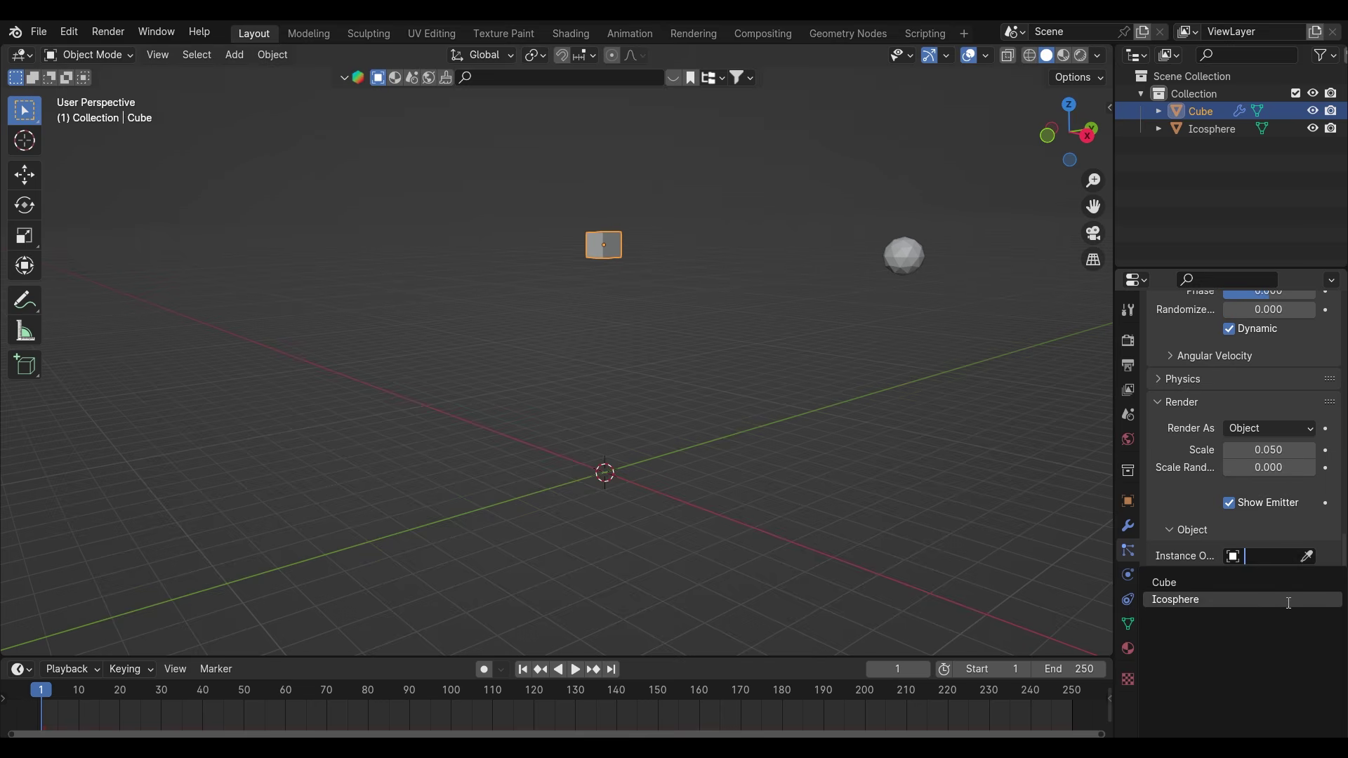
click(1289, 603)
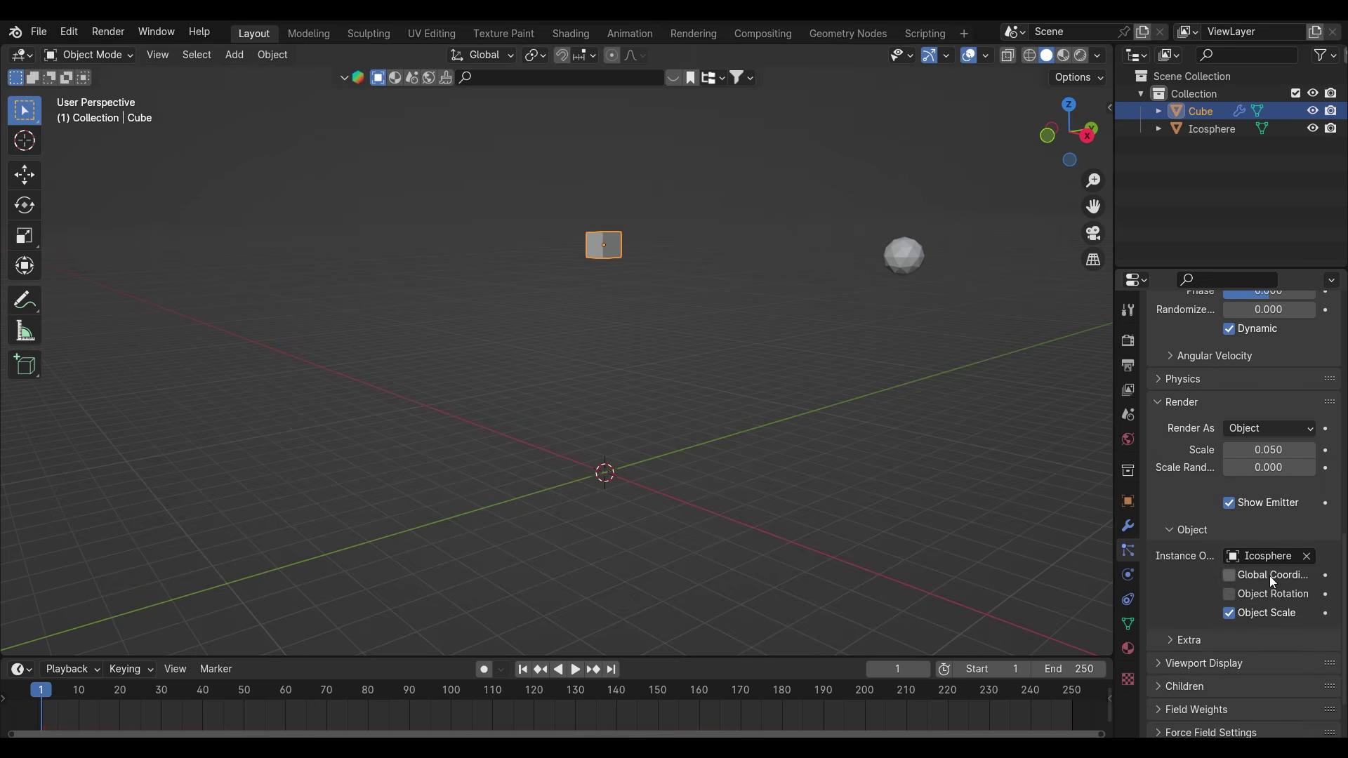
Preview the particles and enlarge their scale from 0.050 to 0.530
click(574, 670)
click(574, 670)
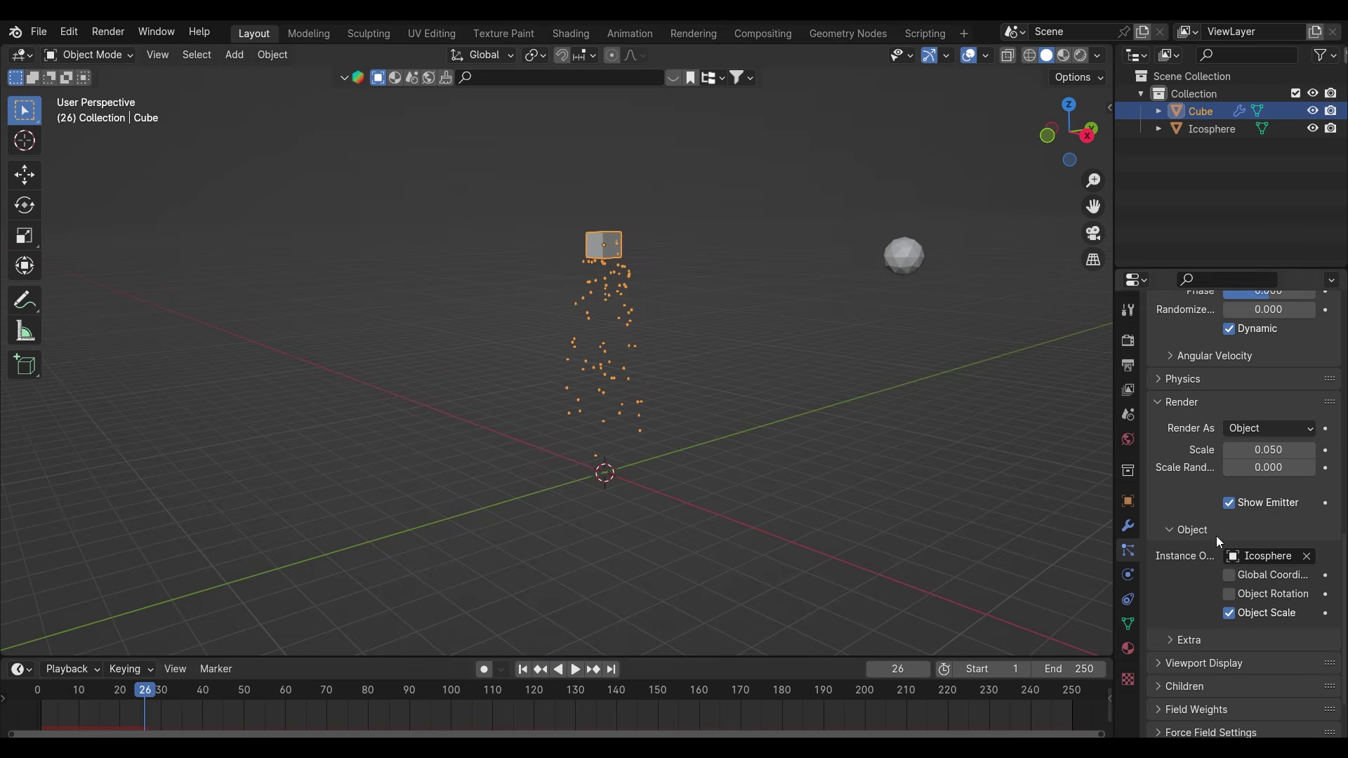
drag(1268, 450, 1326, 449)
scroll(666, 367, up, 3)
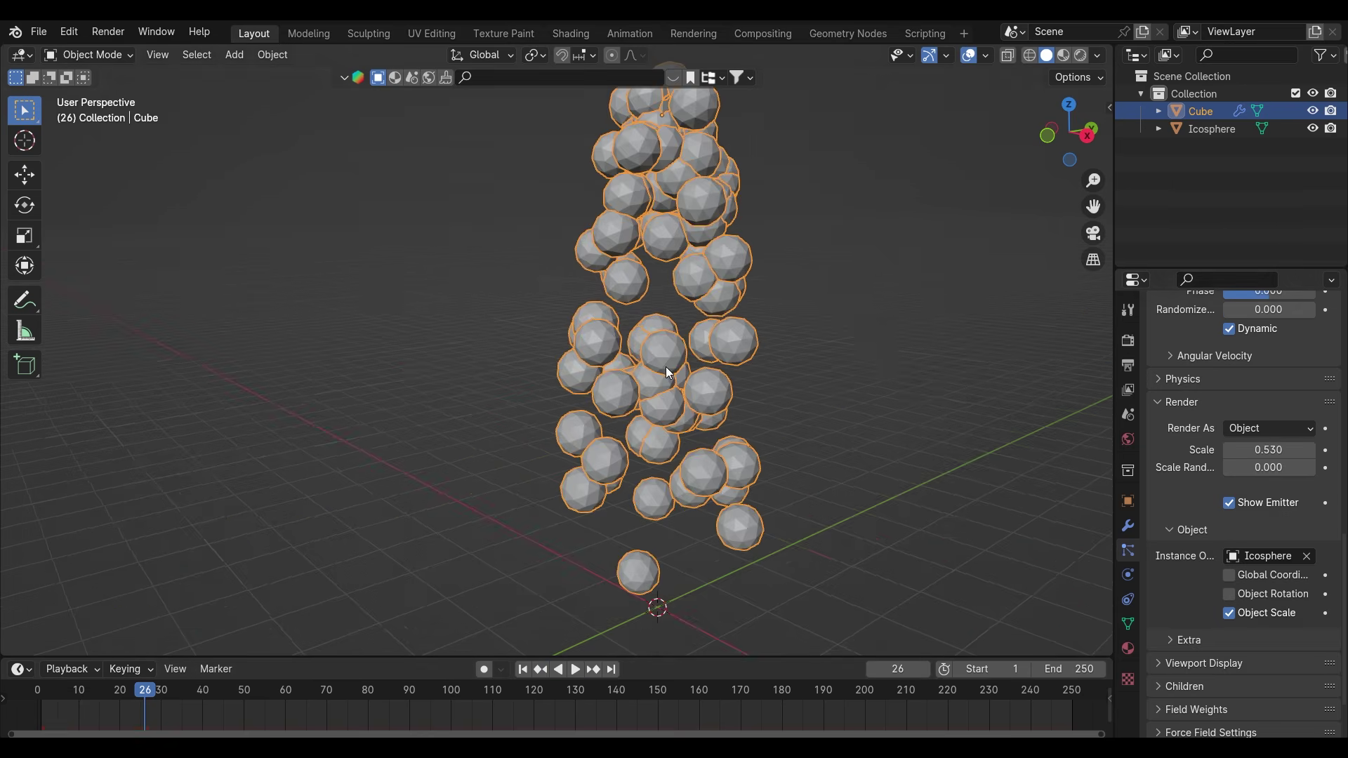
scroll(722, 383, down, 3)
middle_drag(722, 383, 615, 500)
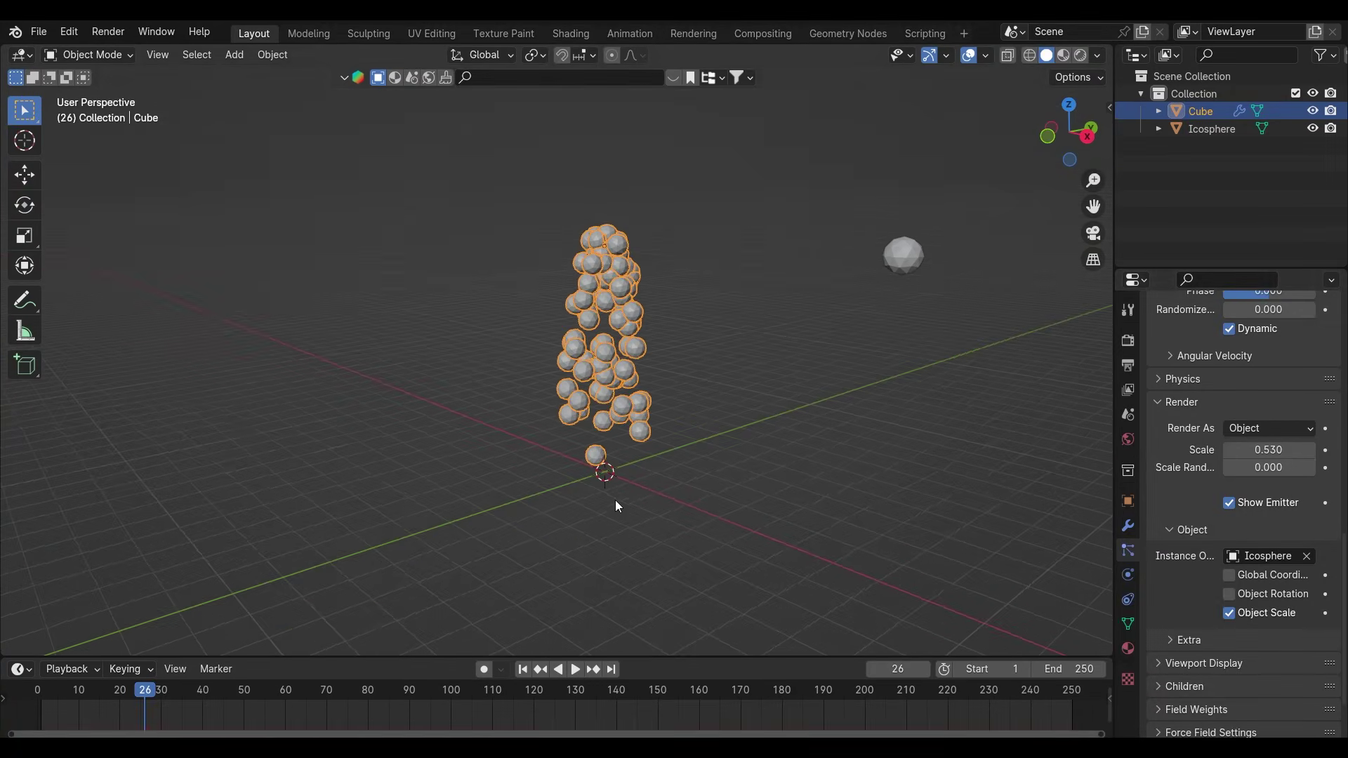
click(722, 419)
Return to frame 1 and add a new cube scaled much larger along Z
key(shift+Left)
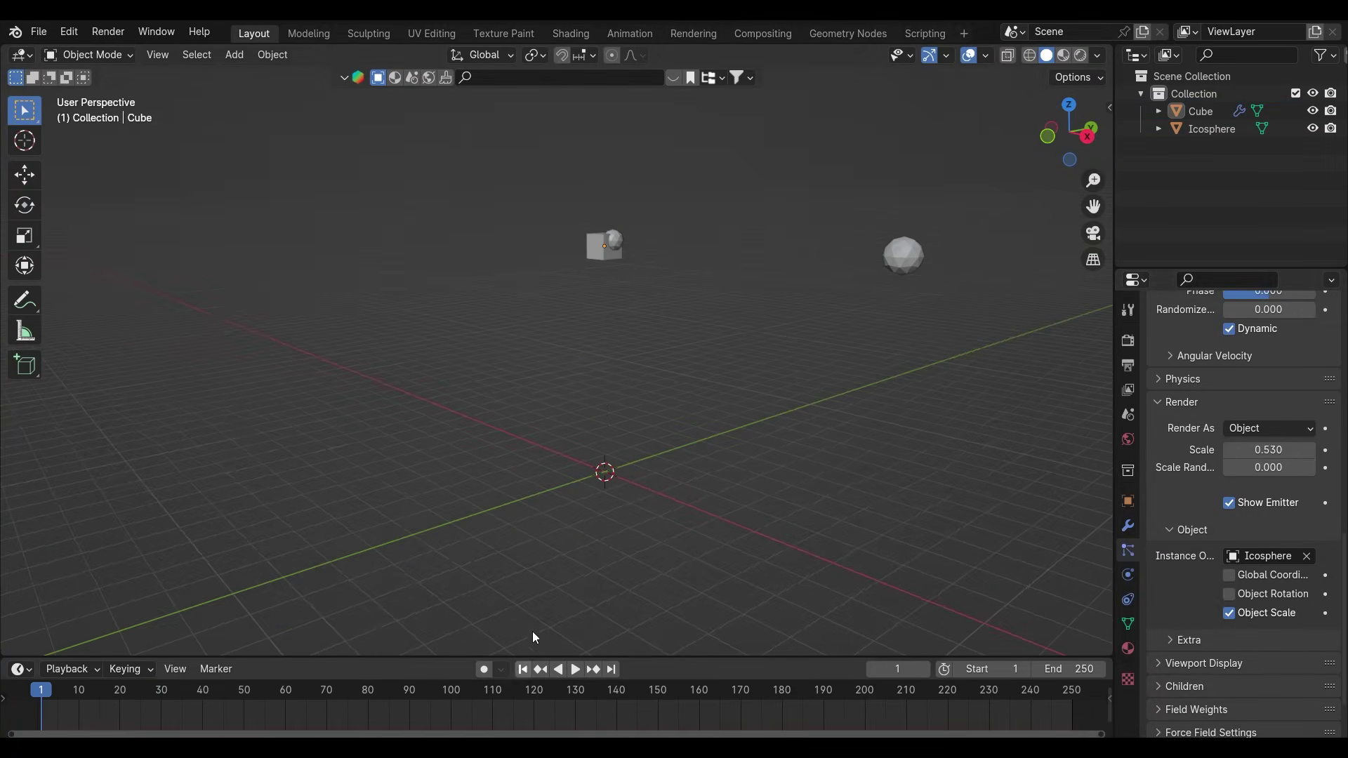
key(shift+a)
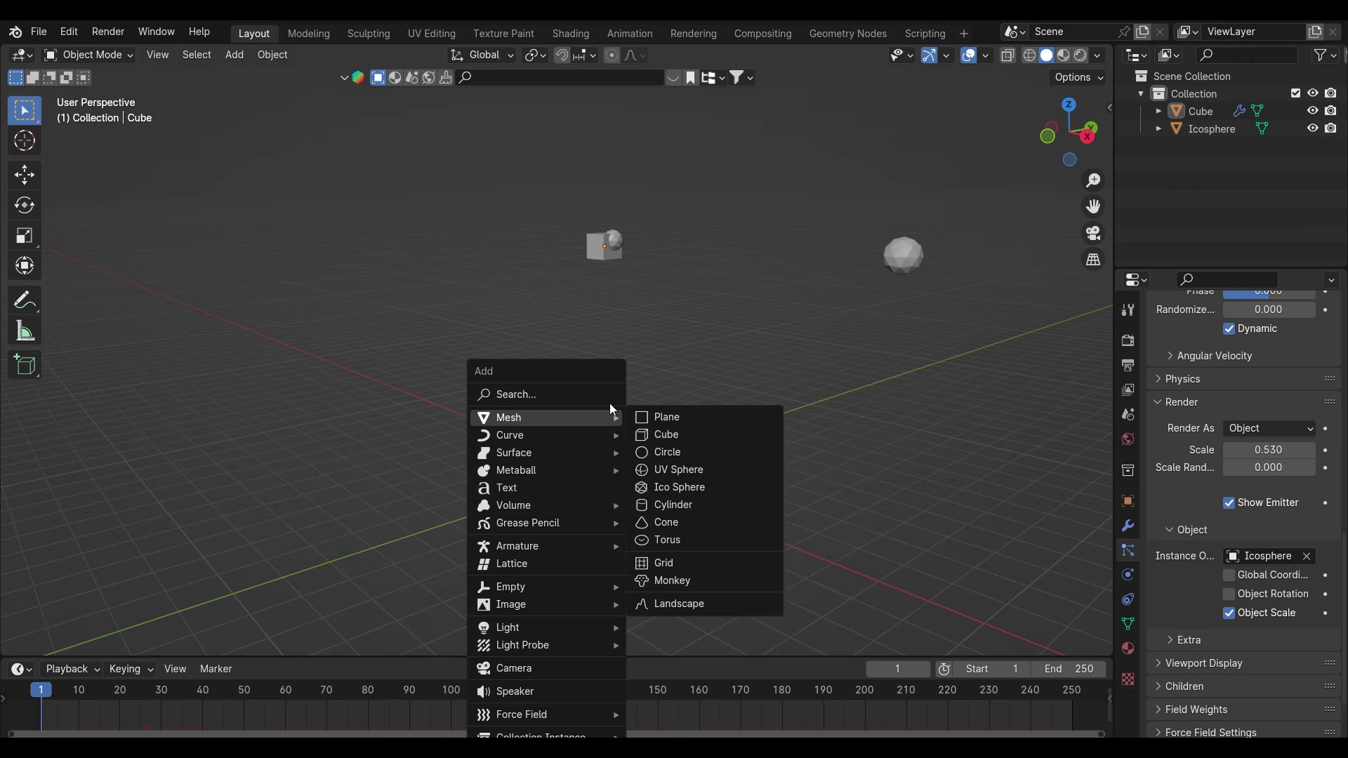
key(Escape)
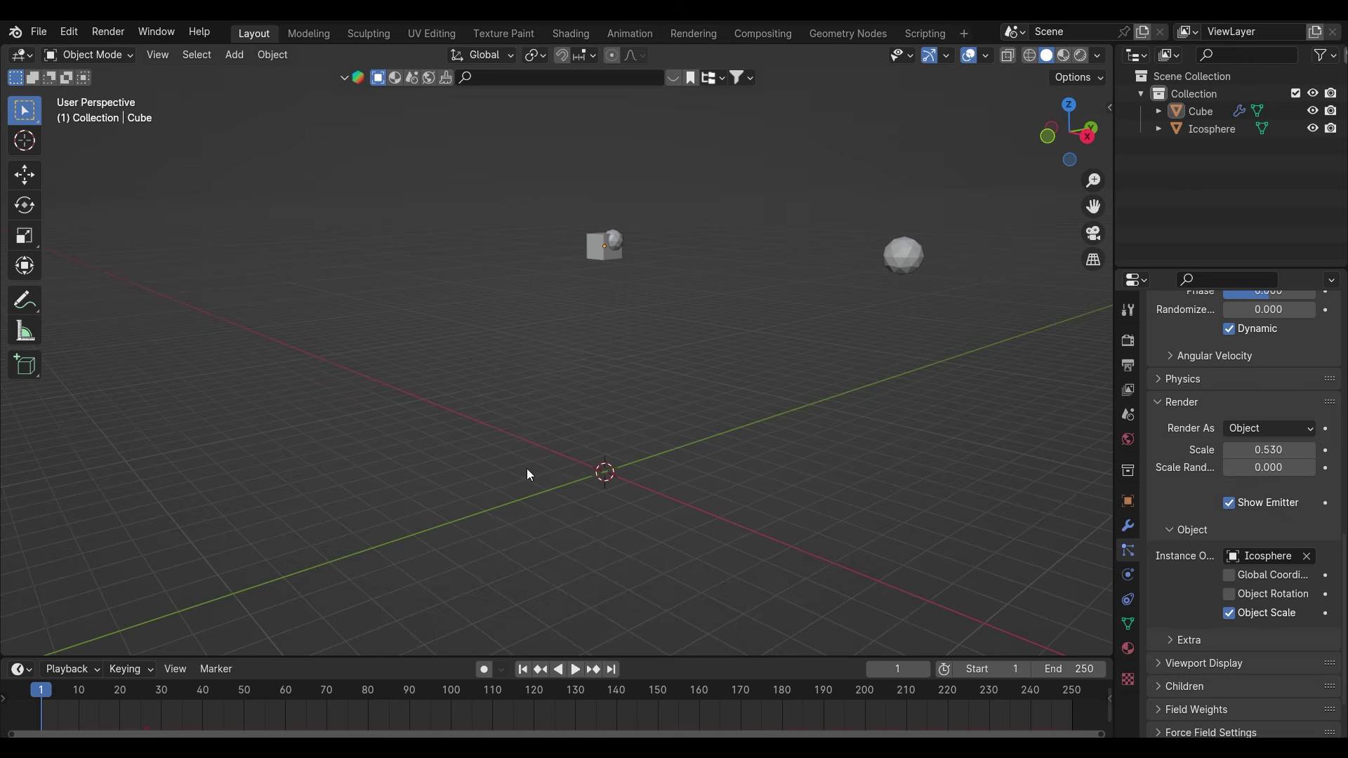
key(shift+a)
mouse_move(536, 419)
click(605, 430)
mouse_move(652, 440)
middle_down()
mouse_move(704, 454)
mouse_move(642, 436)
middle_up()
key(s)
key(z)
key(z)
key(z)
click(732, 431)
Delete the new cube's top face in Edit Mode to make an open box
key(Tab)
click(613, 349)
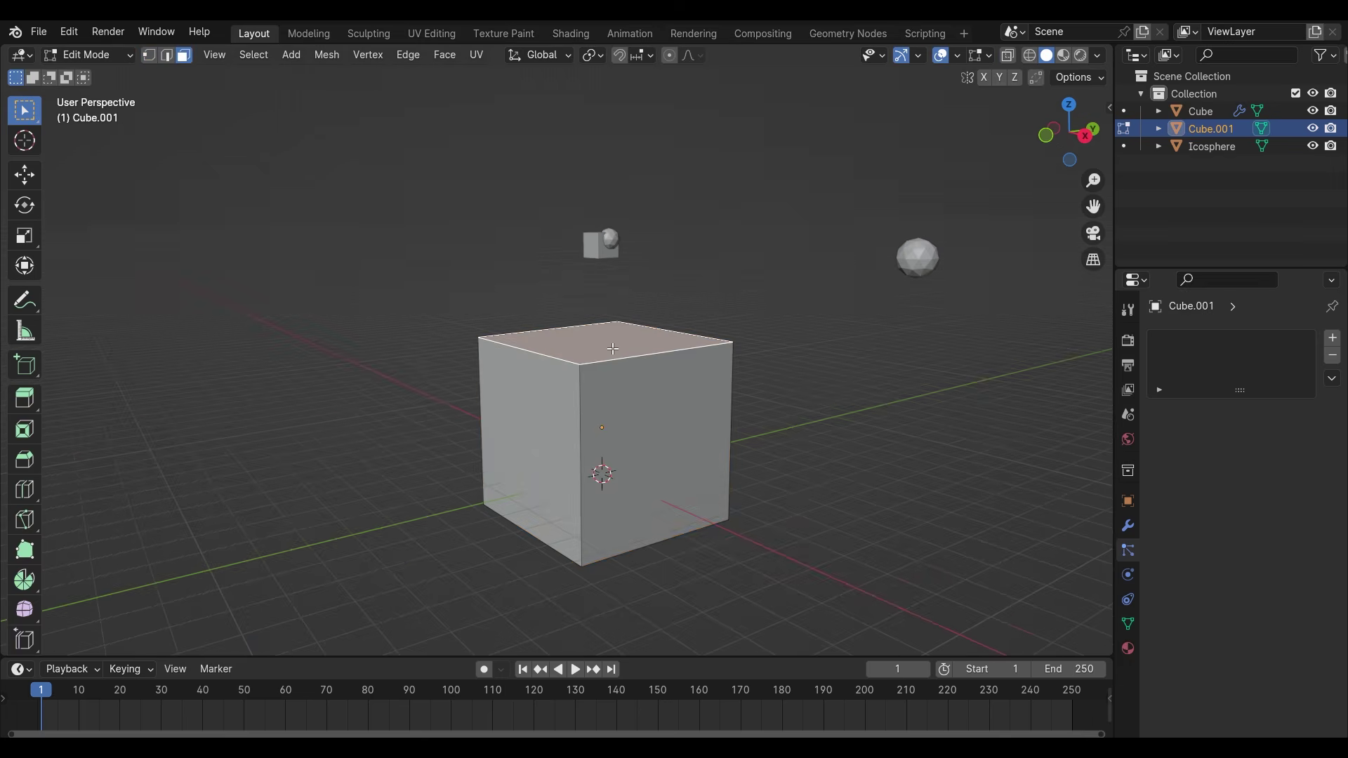
key(x)
click(607, 386)
key(Tab)
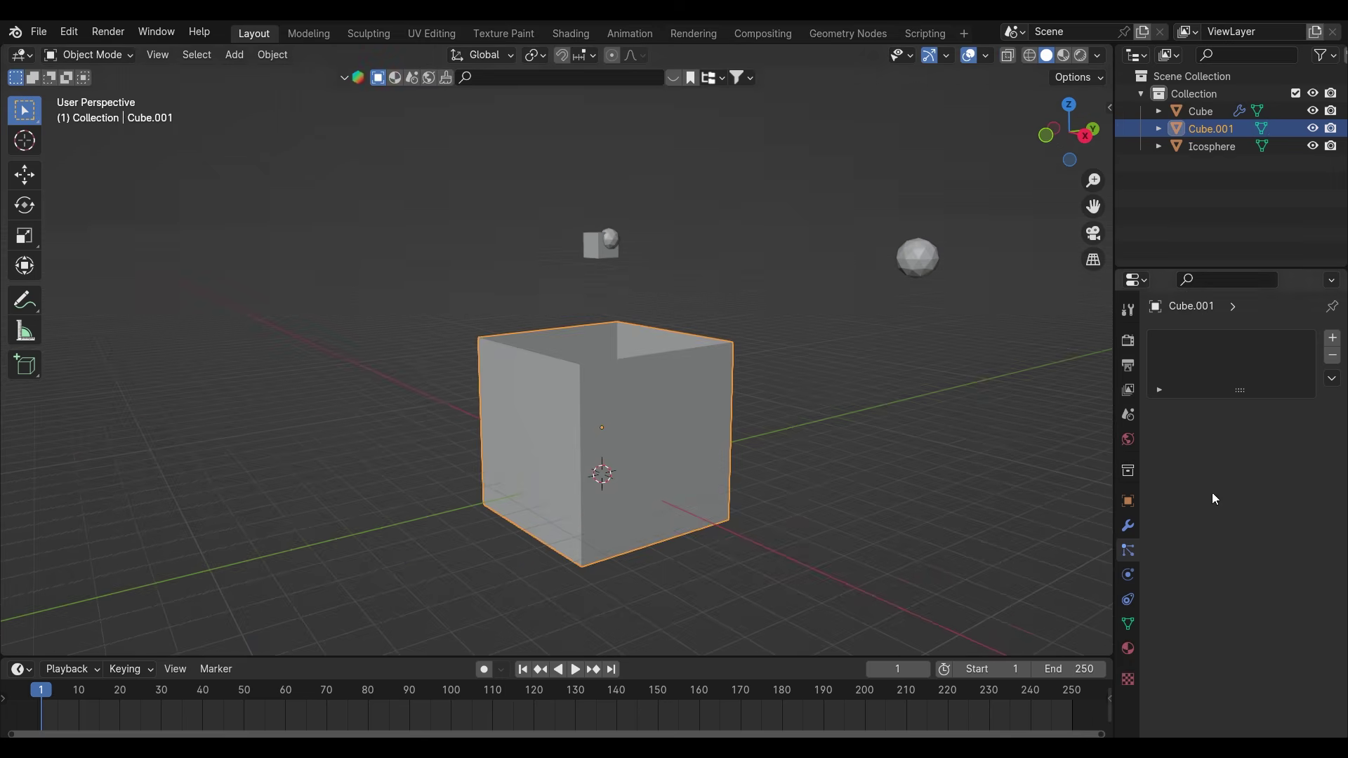
Add a Solidify modifier to the box with wall thickness 0.04 m
click(1128, 525)
click(1192, 333)
text(s)
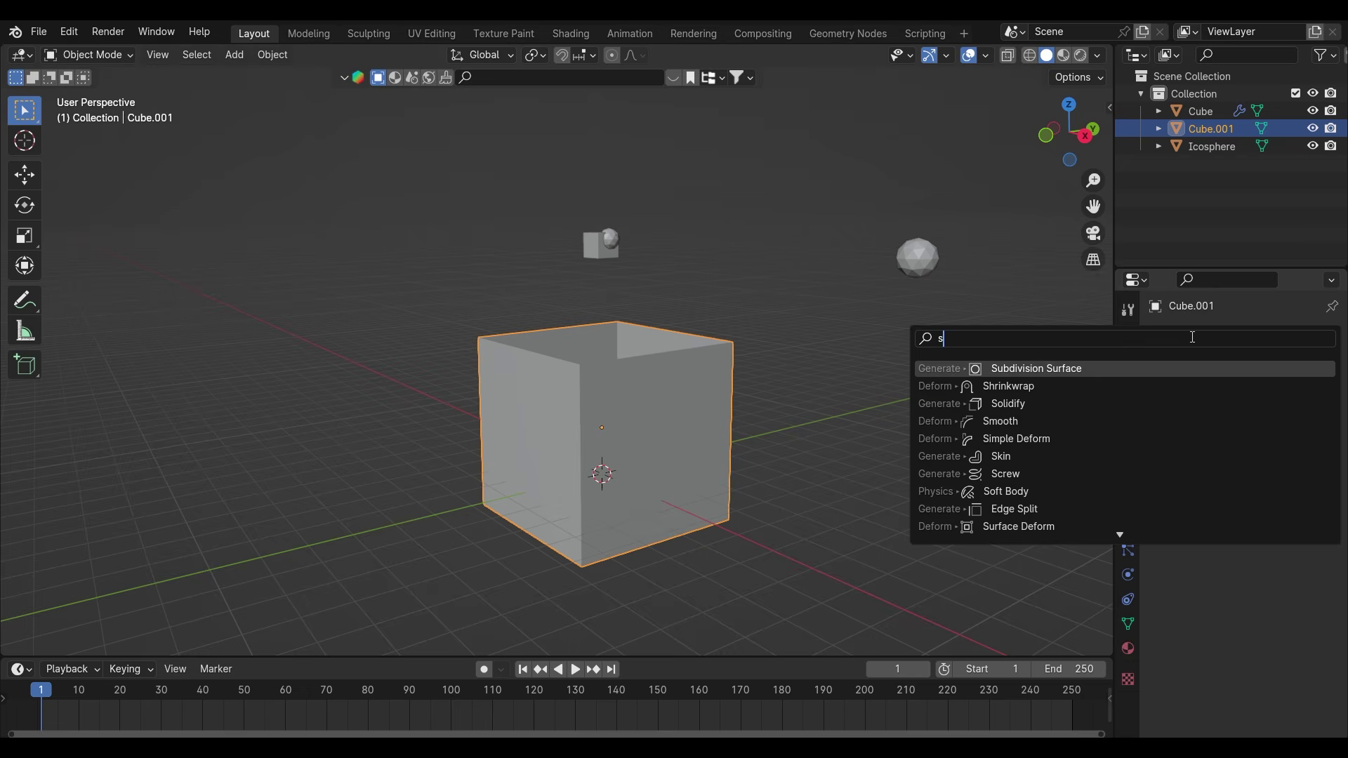
text(ol)
click(1039, 367)
drag(1268, 414, 1306, 414)
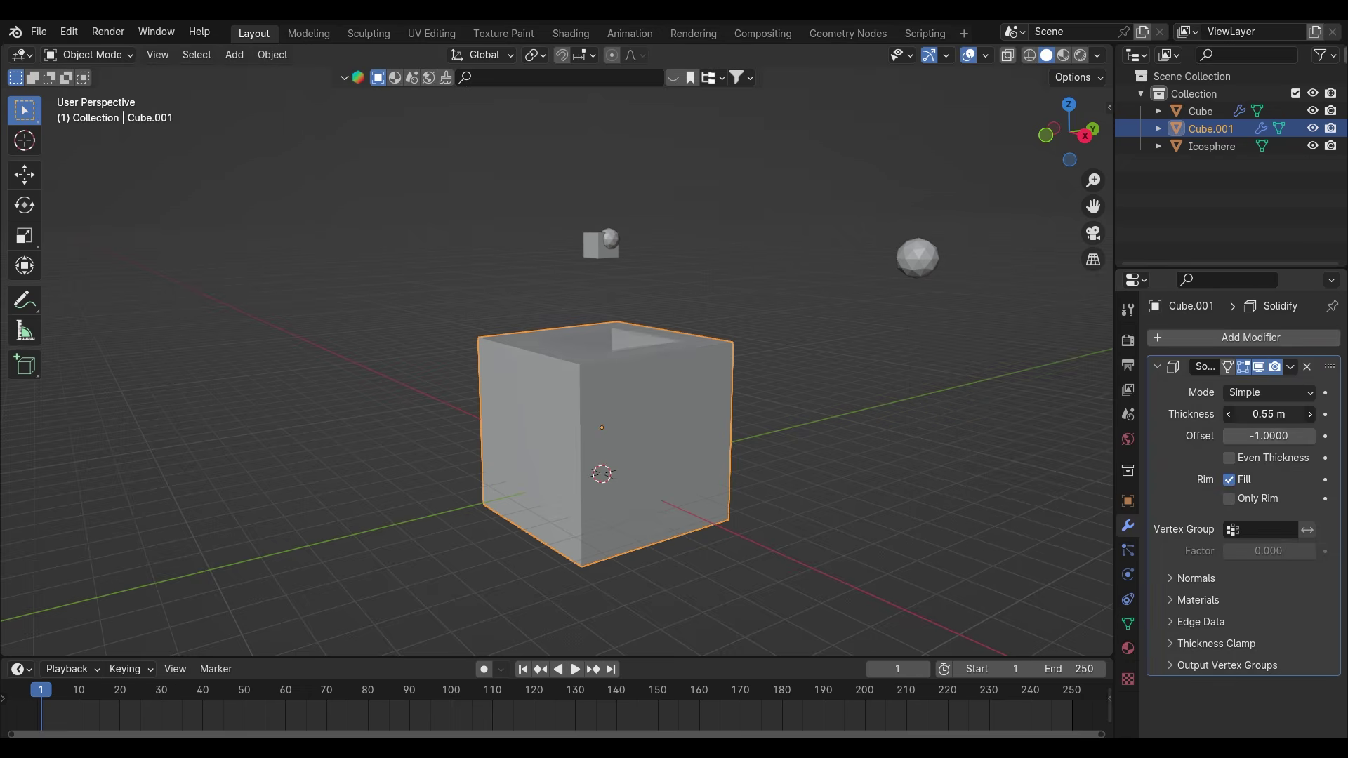
middle_drag(726, 432, 781, 424)
scroll(780, 424, up, 2)
drag(1292, 415, 1253, 414)
middle_drag(730, 477, 786, 467)
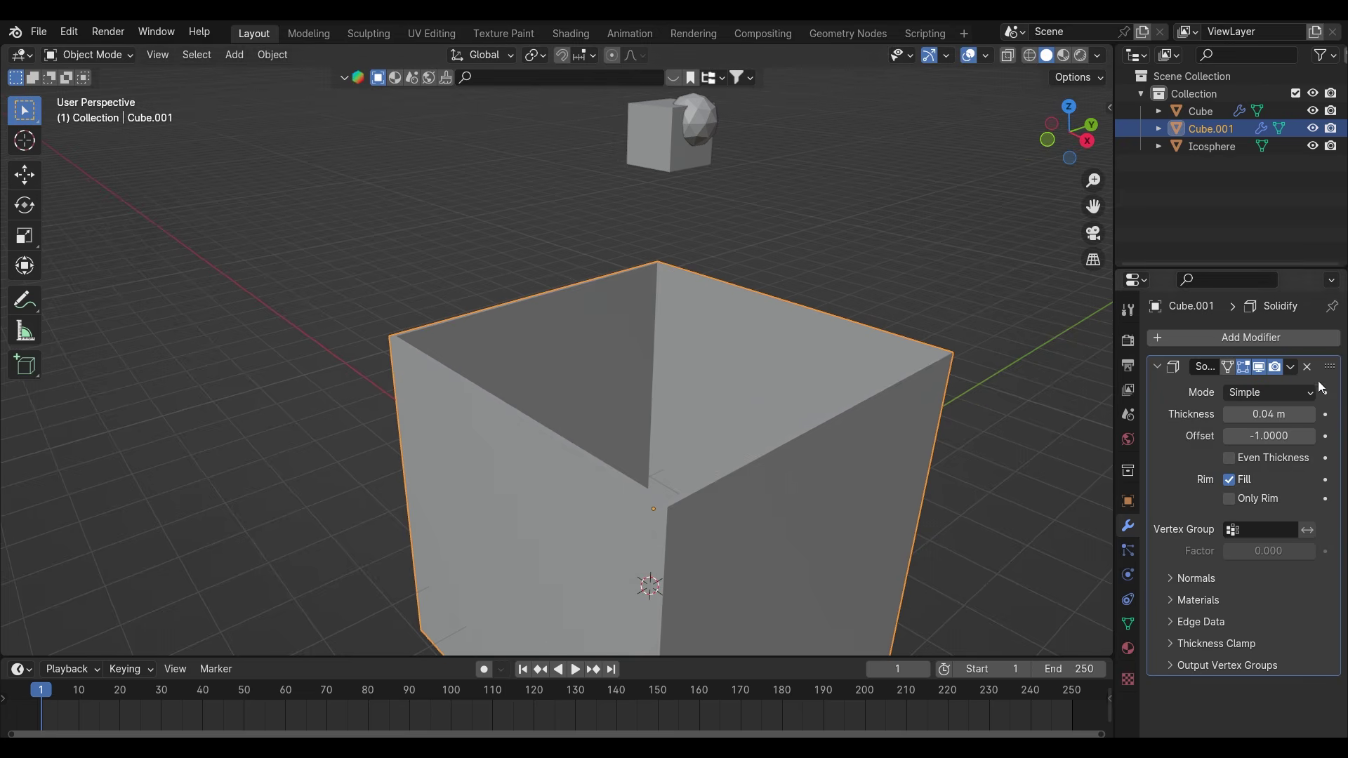
Enable Collision physics on the open box Cube.001
click(1203, 342)
click(1127, 575)
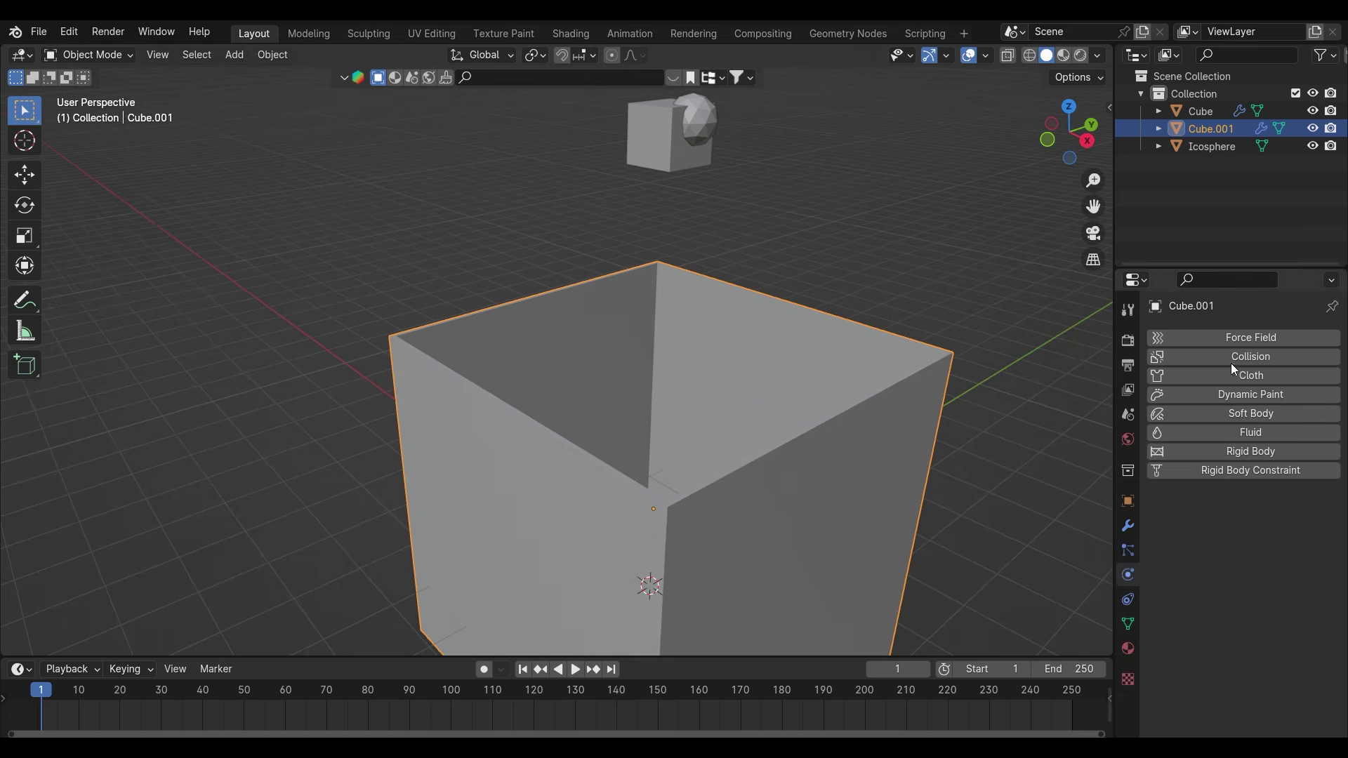
click(1230, 357)
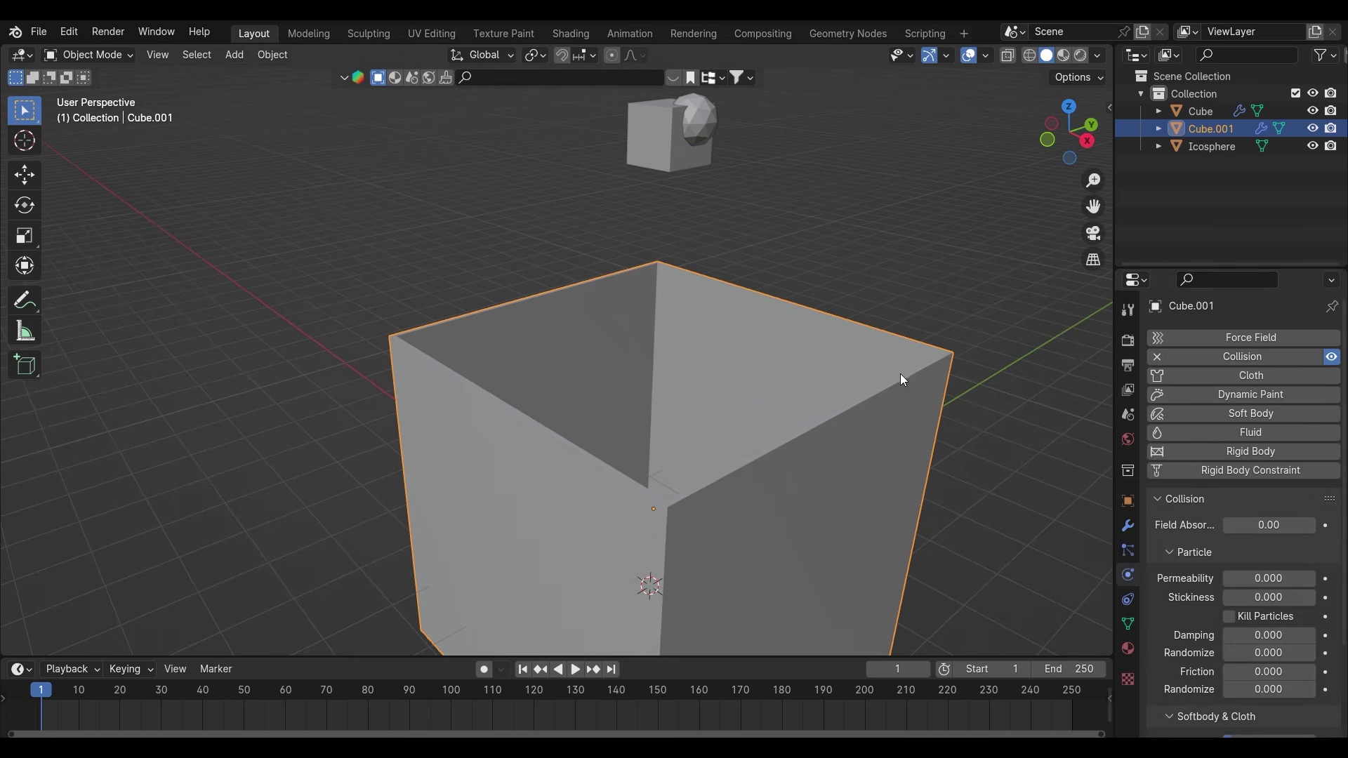
scroll(884, 421, down, 3)
middle_drag(868, 459, 847, 501)
scroll(860, 418, down, 4)
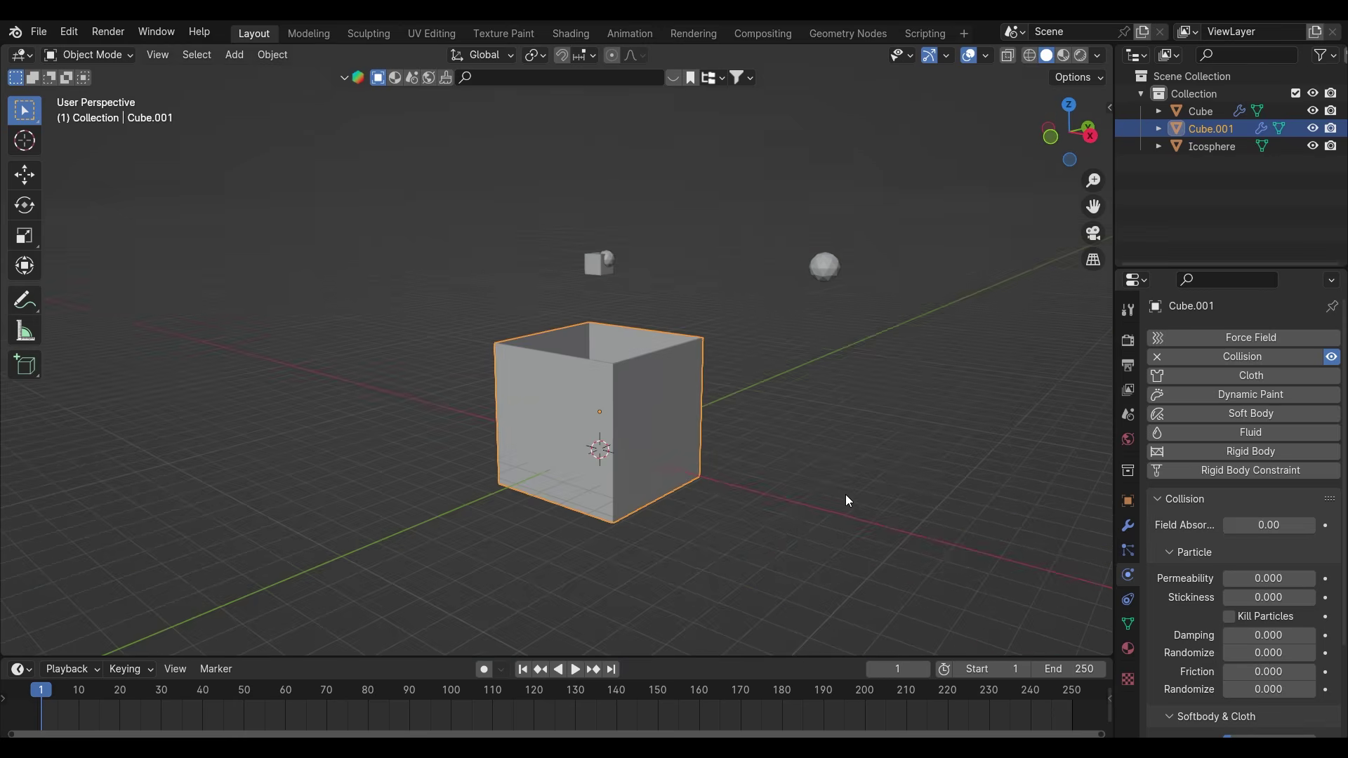
Move the box straight up along Z and deselect it
key(g)
key(z)
click(703, 456)
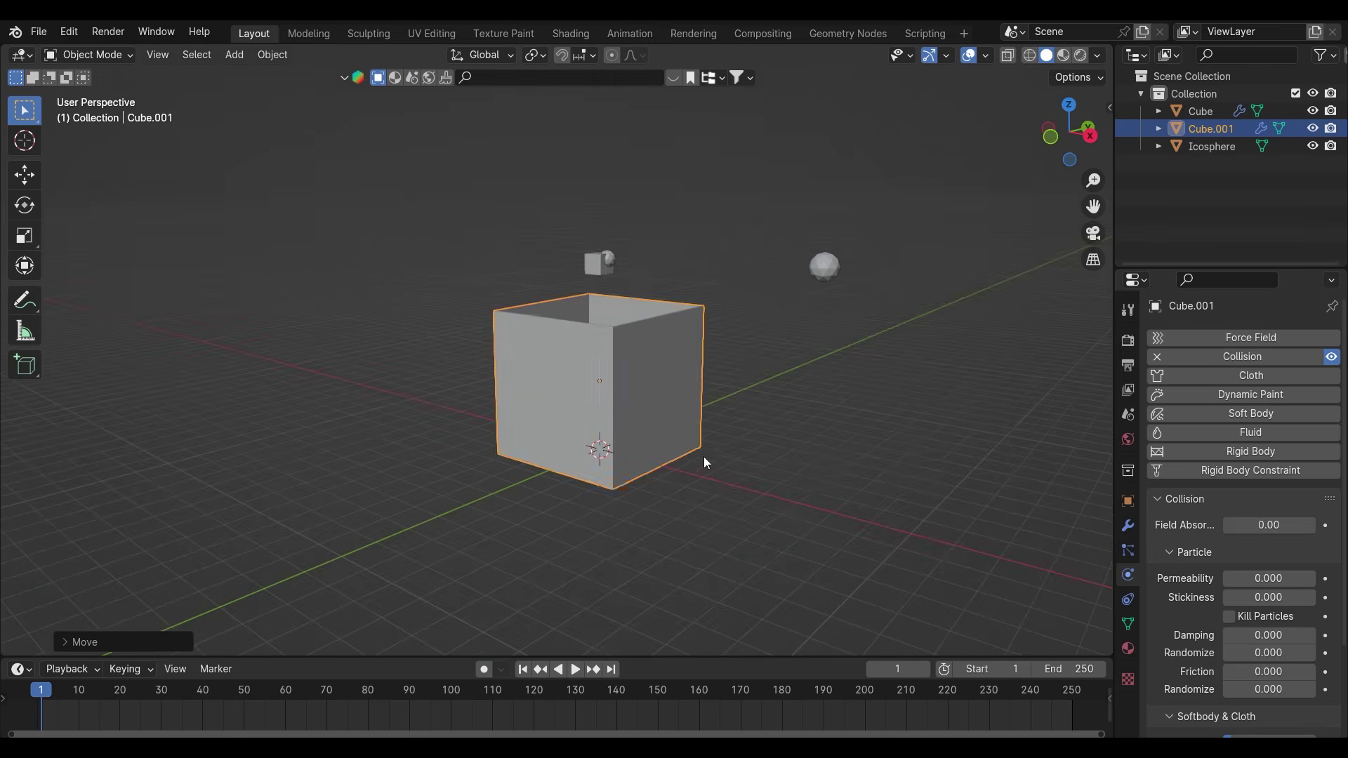
middle_drag(703, 456, 651, 442)
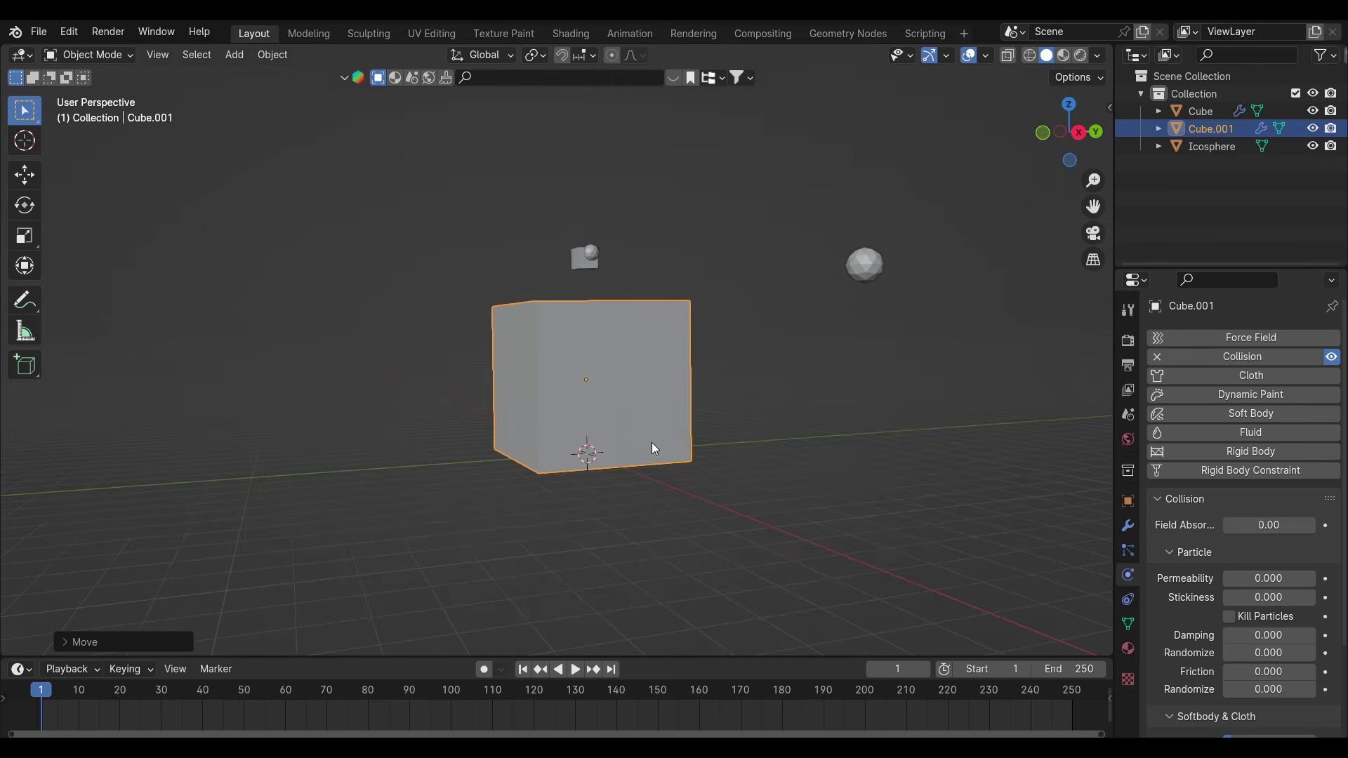
click(749, 407)
key(shift+a)
Add a plane and scale it up about 16x into a wide floor under the box
mouse_move(747, 401)
click(800, 400)
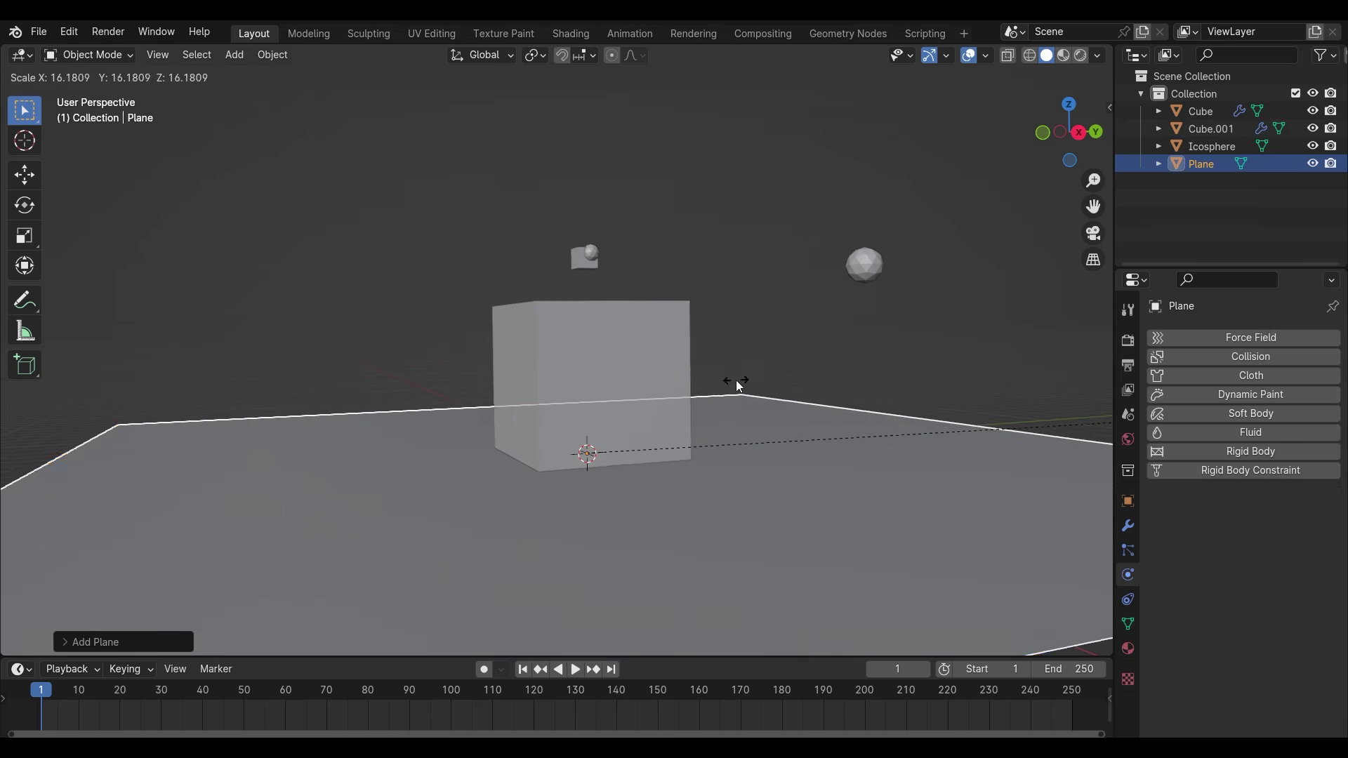
click(735, 379)
middle_drag(726, 386, 655, 409)
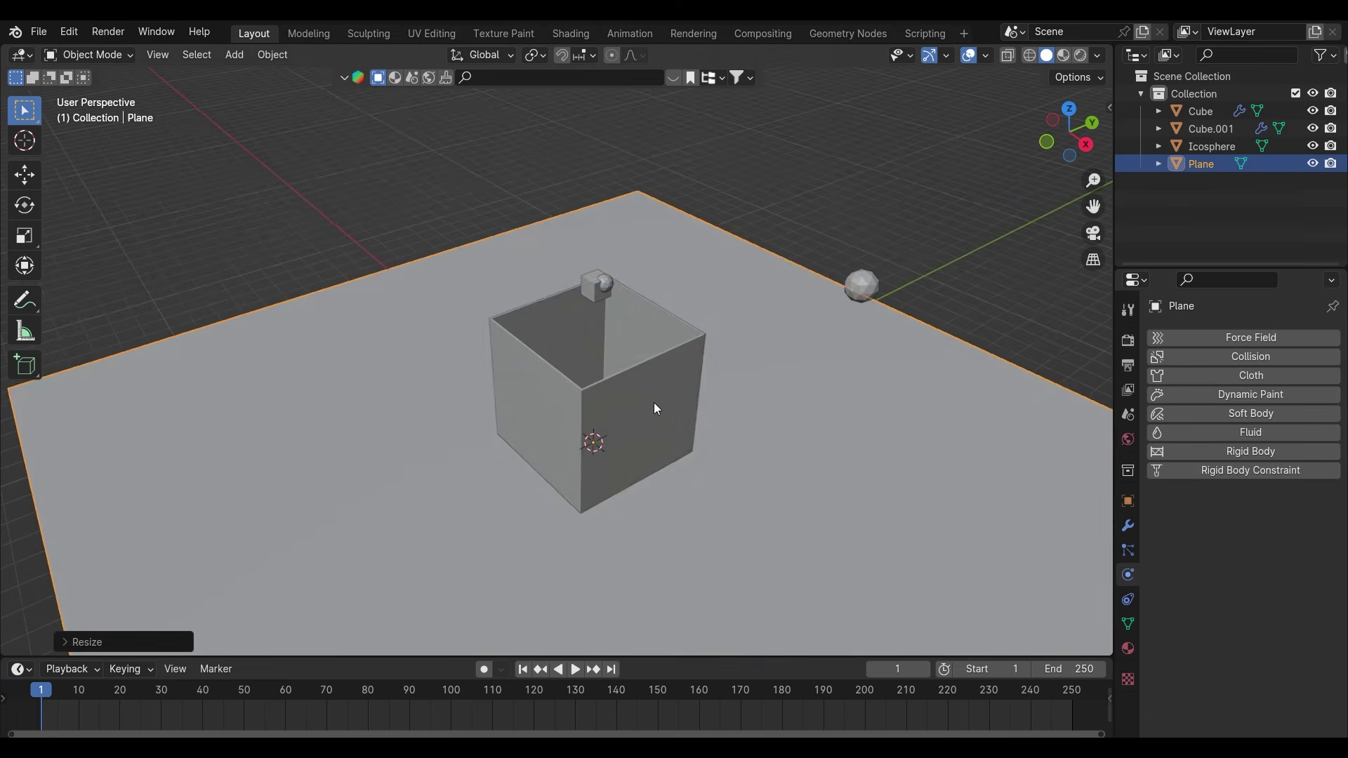
Select the ground plane and enable Collision physics on it
click(656, 410)
click(791, 411)
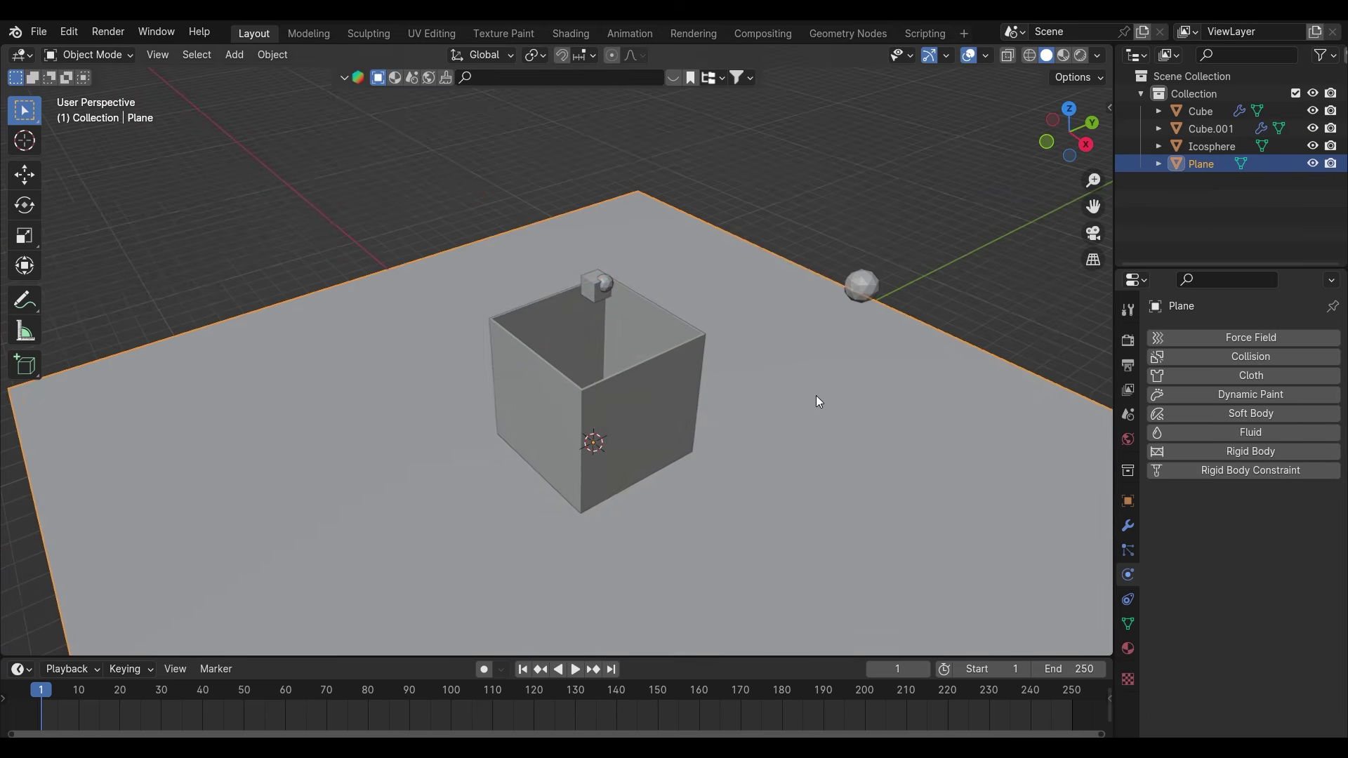
click(1215, 356)
middle_drag(833, 466, 544, 498)
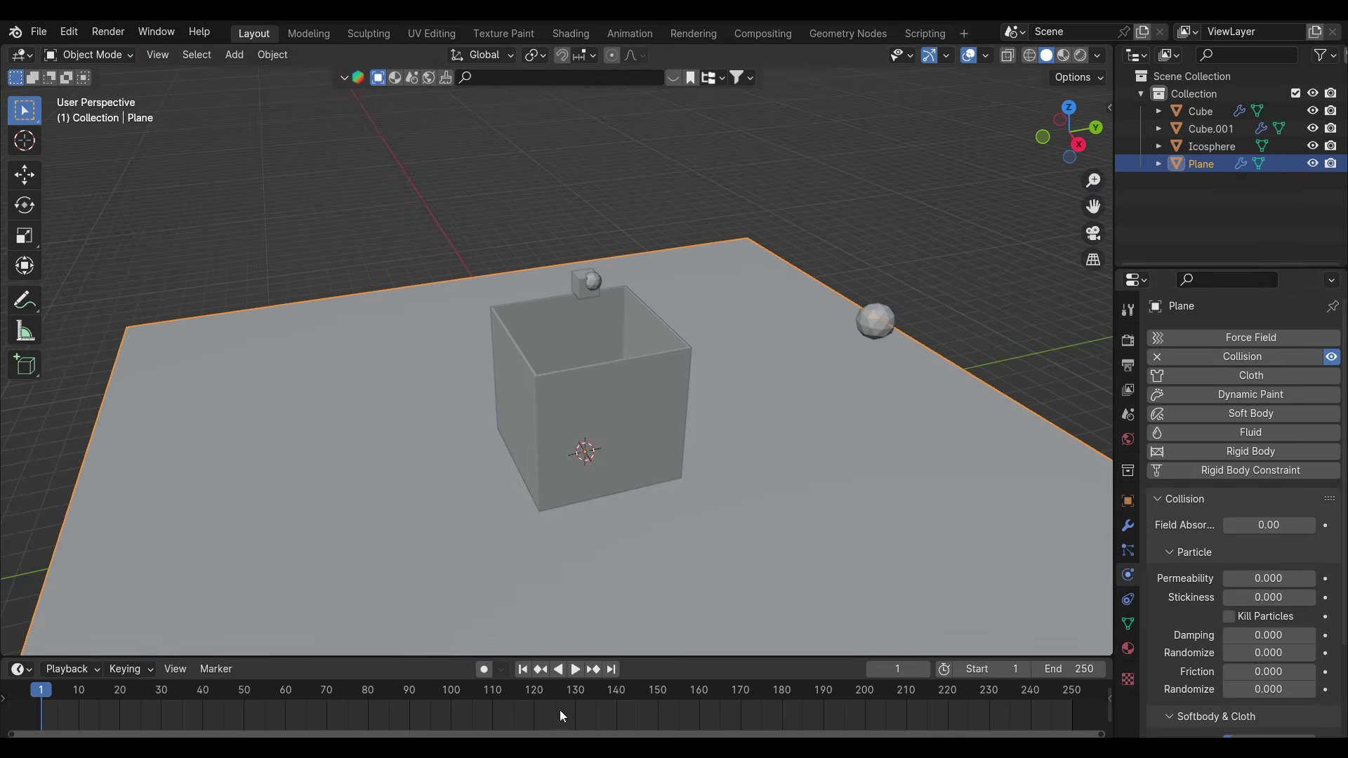
Watch particles fall to frame 116, raise the plane's collision damping, then select the box
click(575, 671)
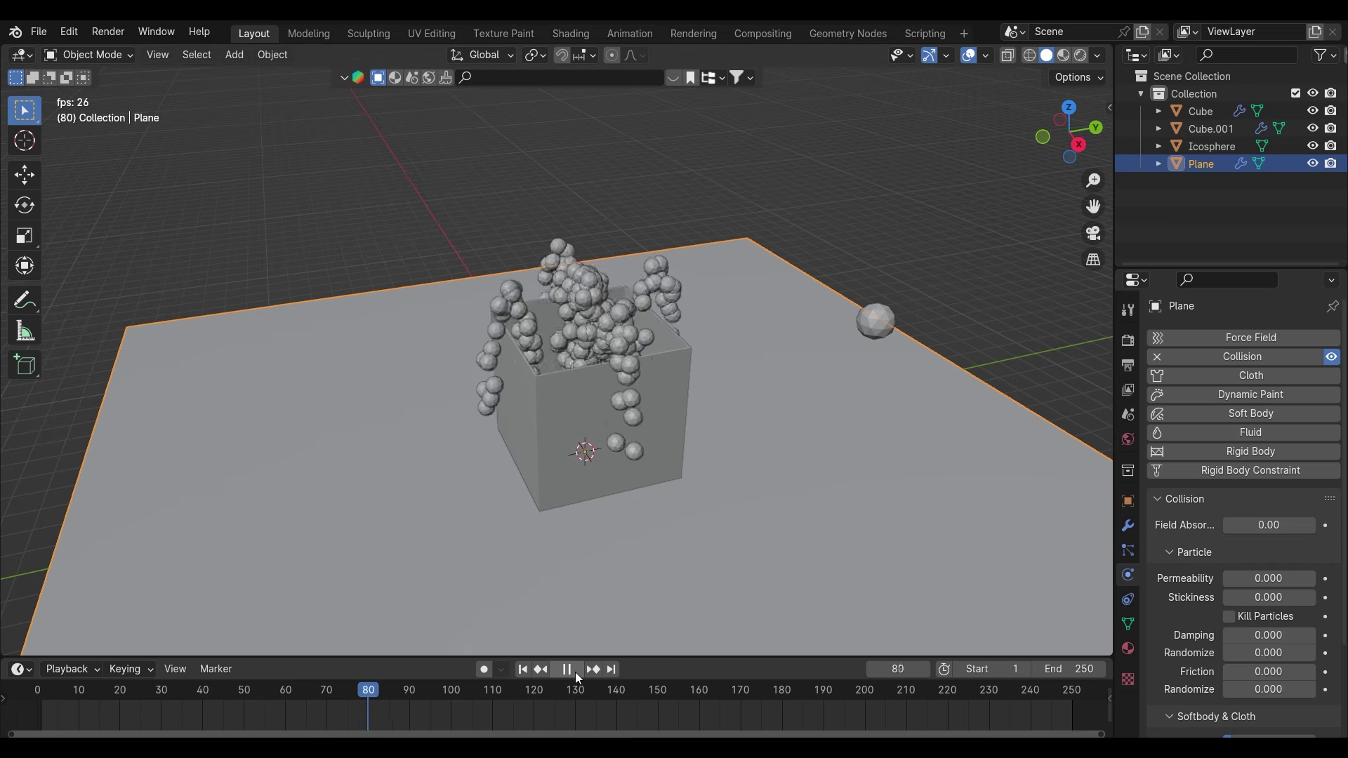
click(575, 672)
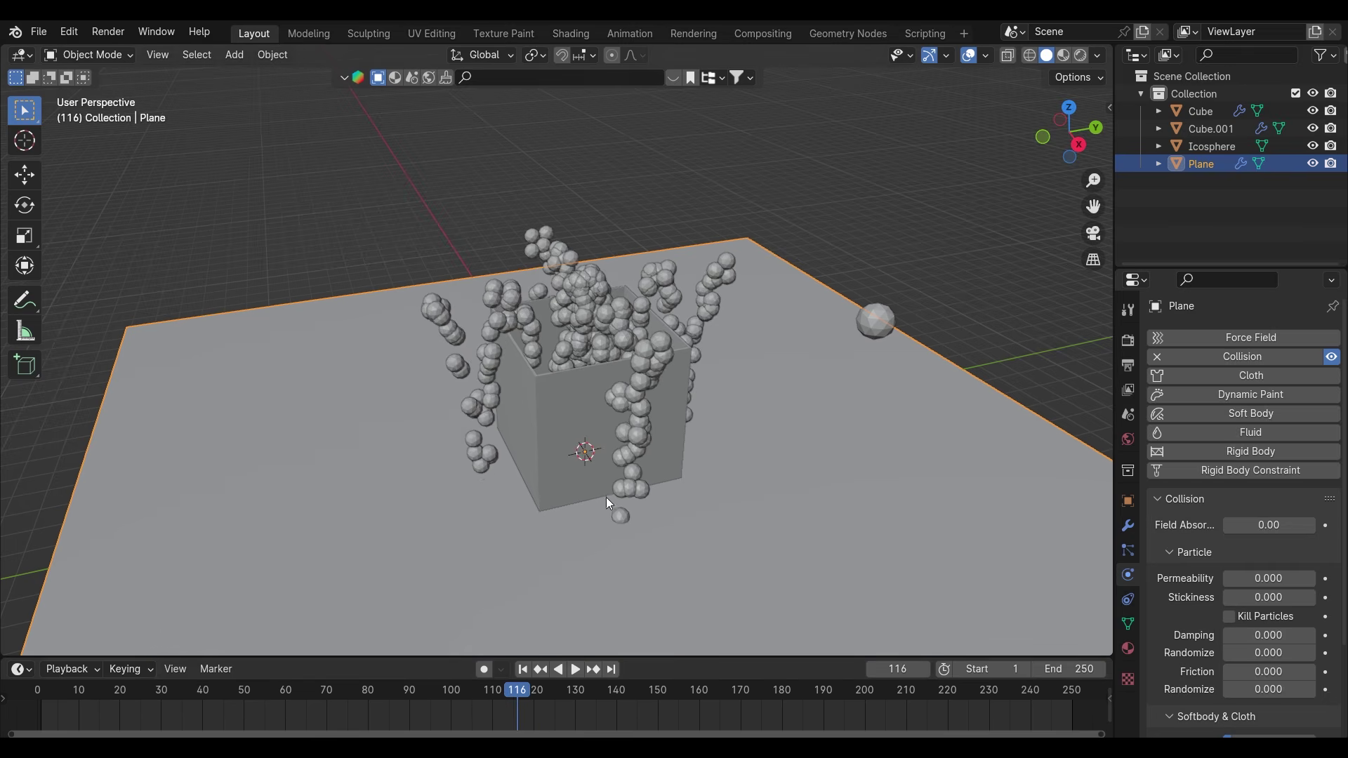
middle_drag(605, 497, 642, 504)
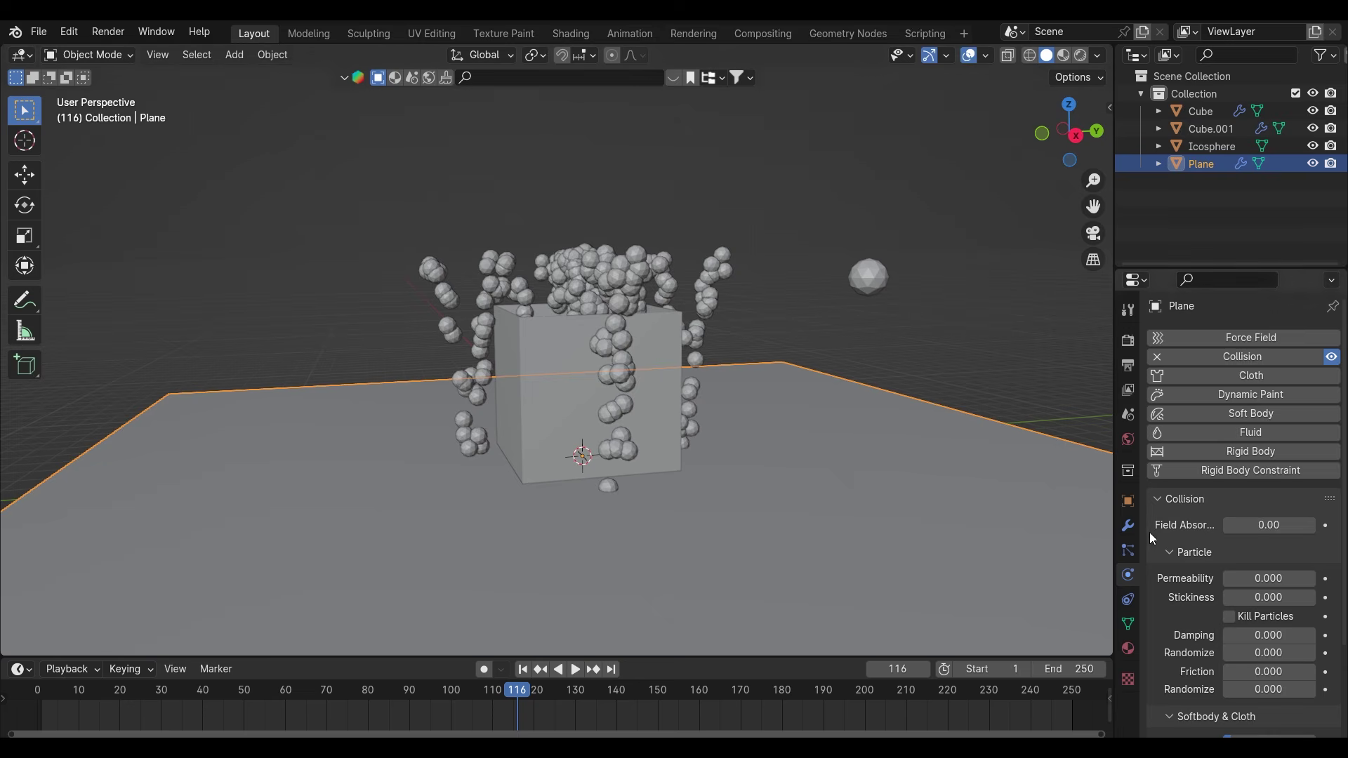
scroll(1151, 534, down, 4)
drag(1230, 521, 1269, 558)
click(545, 402)
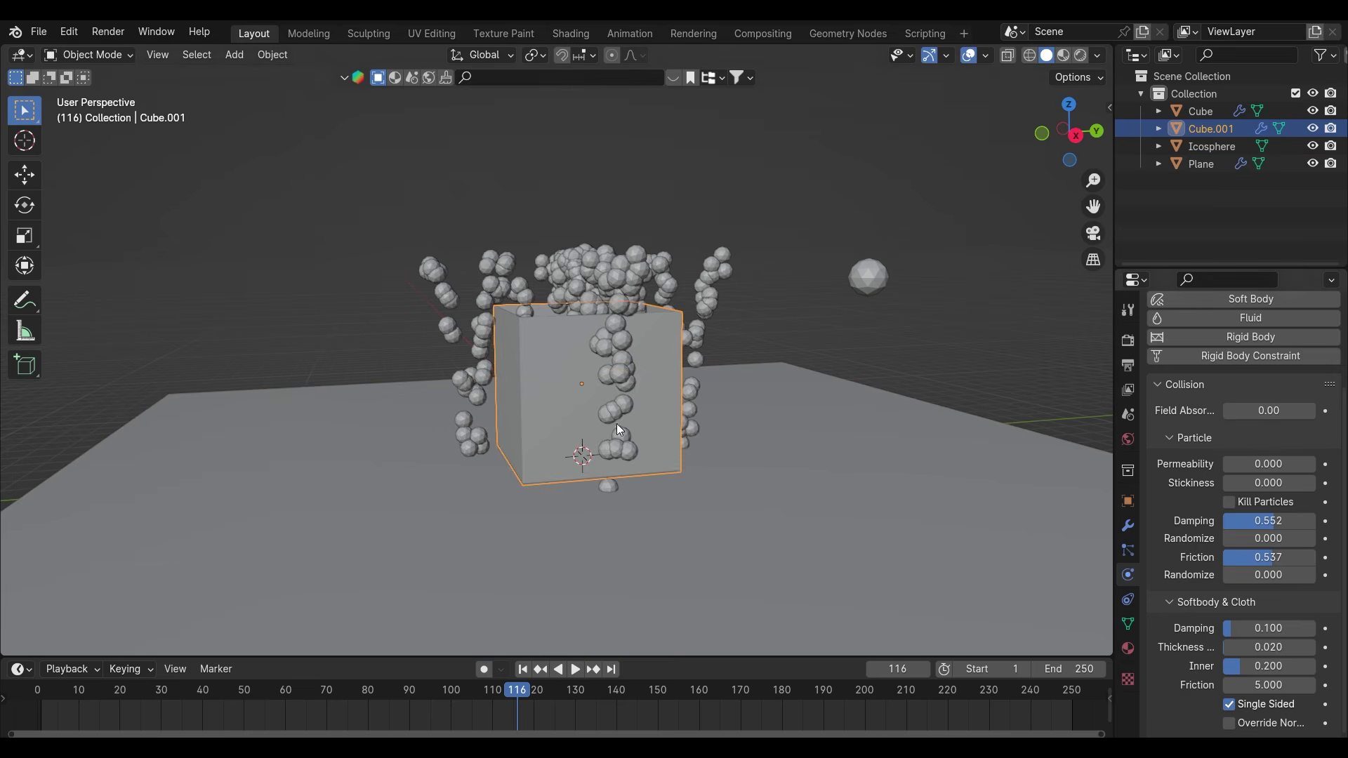
Replay the icospheres piling into the box, rewind to frame 1, and select the emitter cube
click(526, 671)
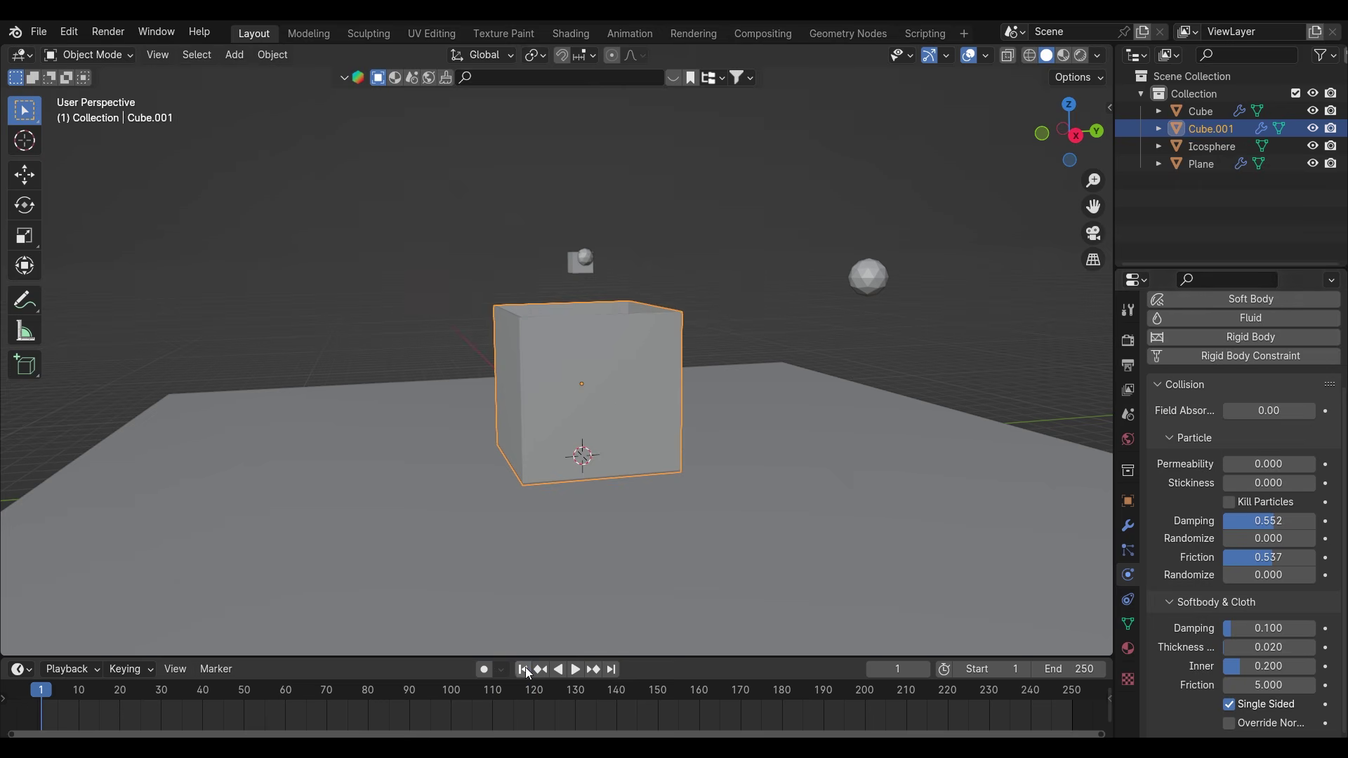
click(573, 670)
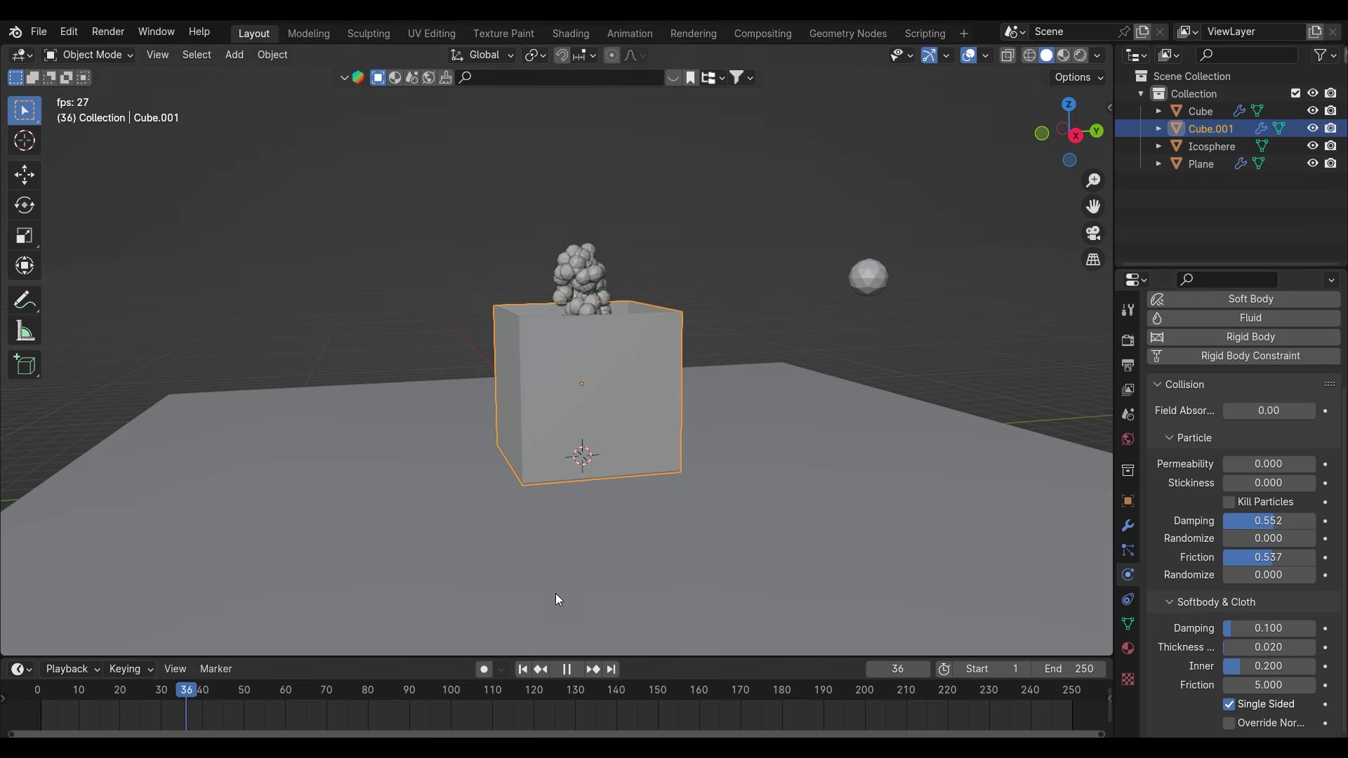
middle_drag(595, 396, 667, 500)
scroll(694, 500, up, 4)
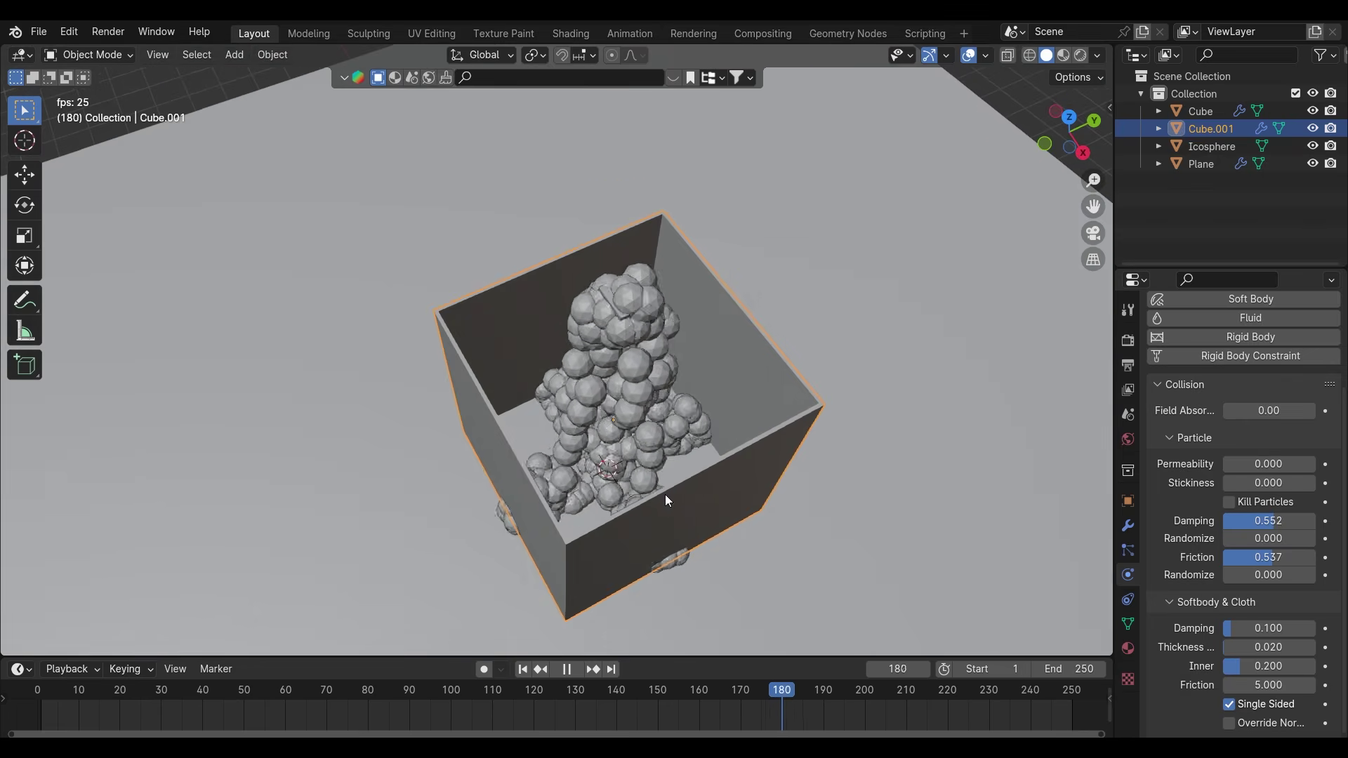
click(565, 669)
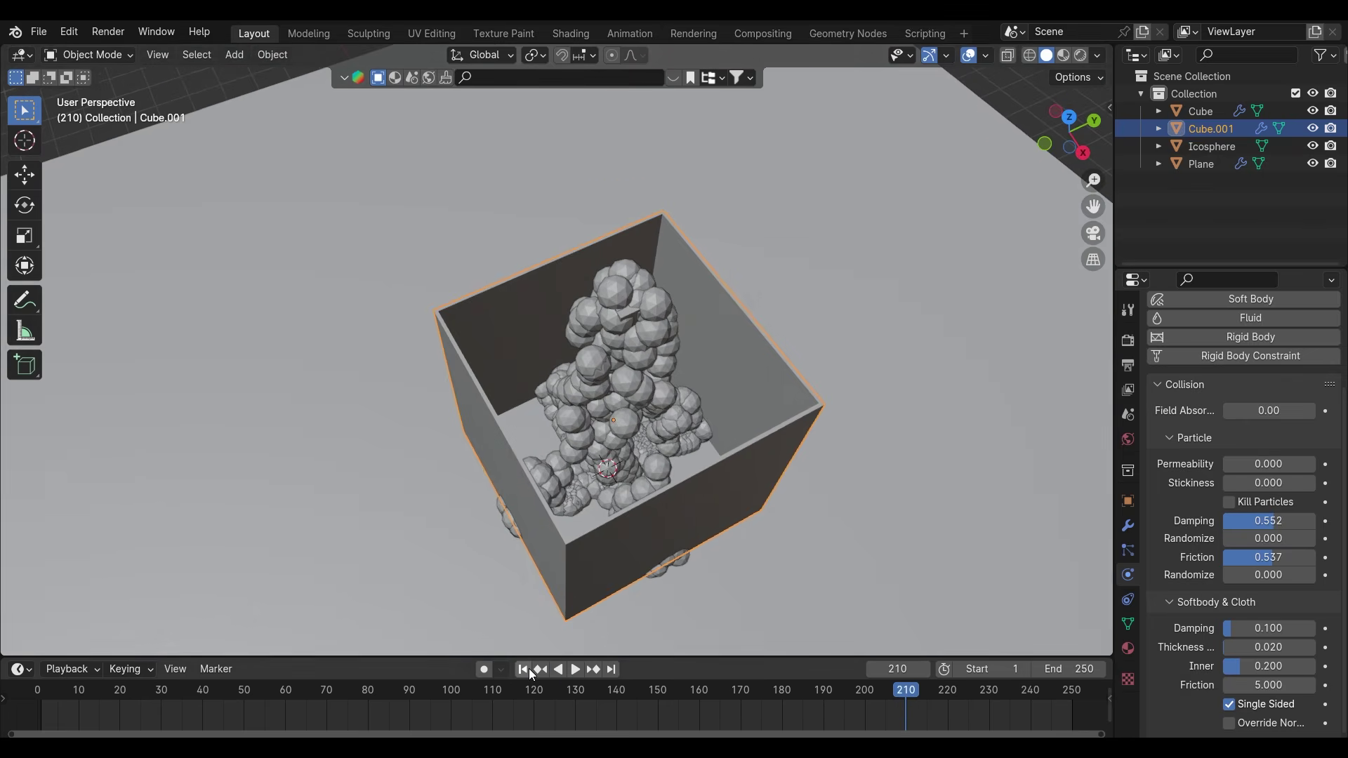
click(528, 668)
middle_drag(584, 527, 541, 463)
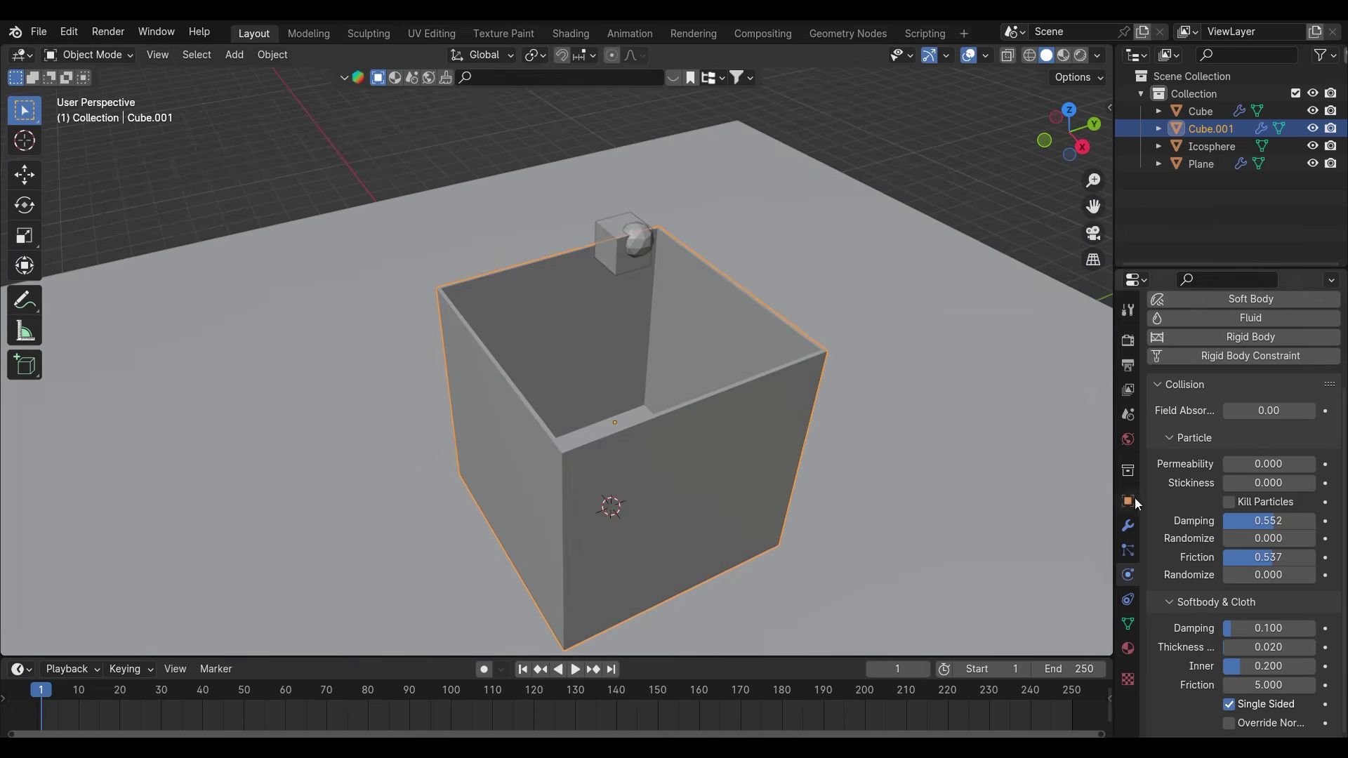
click(620, 266)
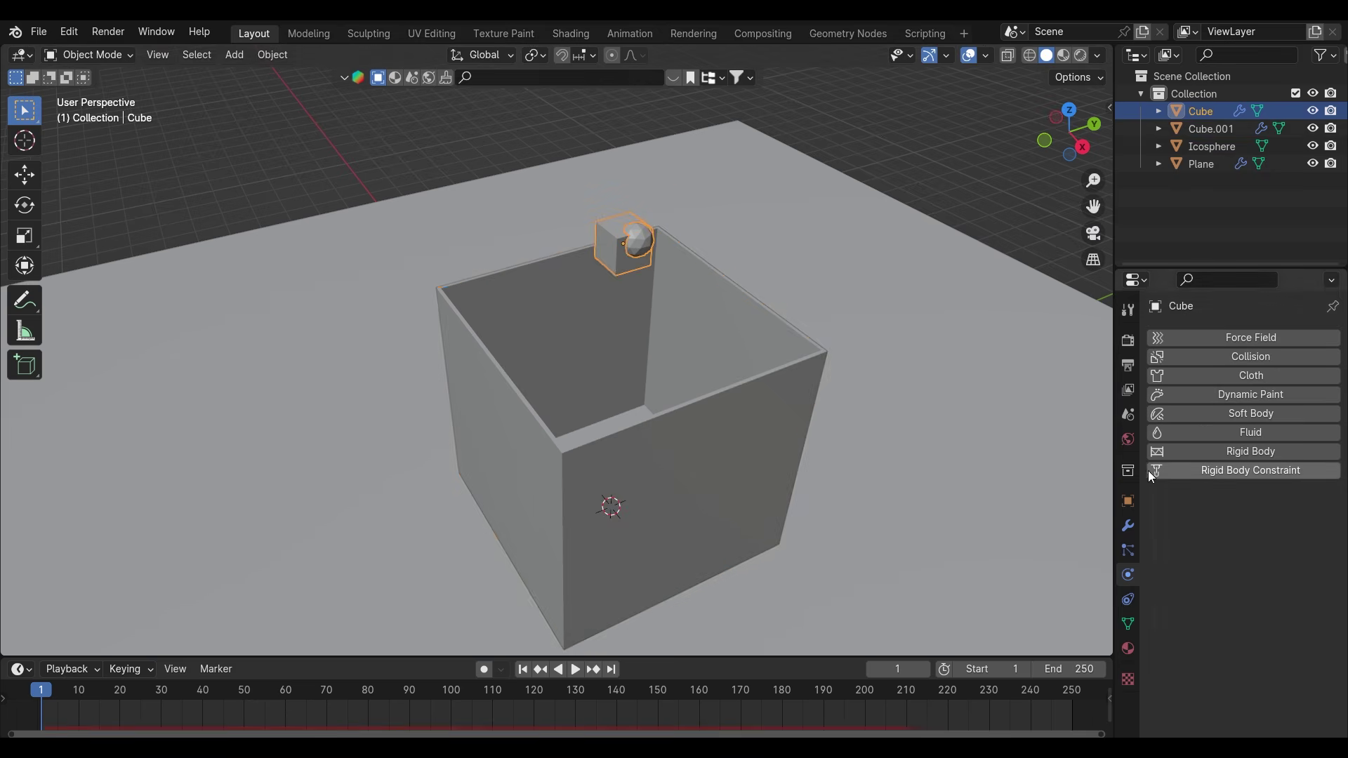
Switch the emitter's particle physics type to Fluid
click(1128, 551)
scroll(1180, 511, down, 15)
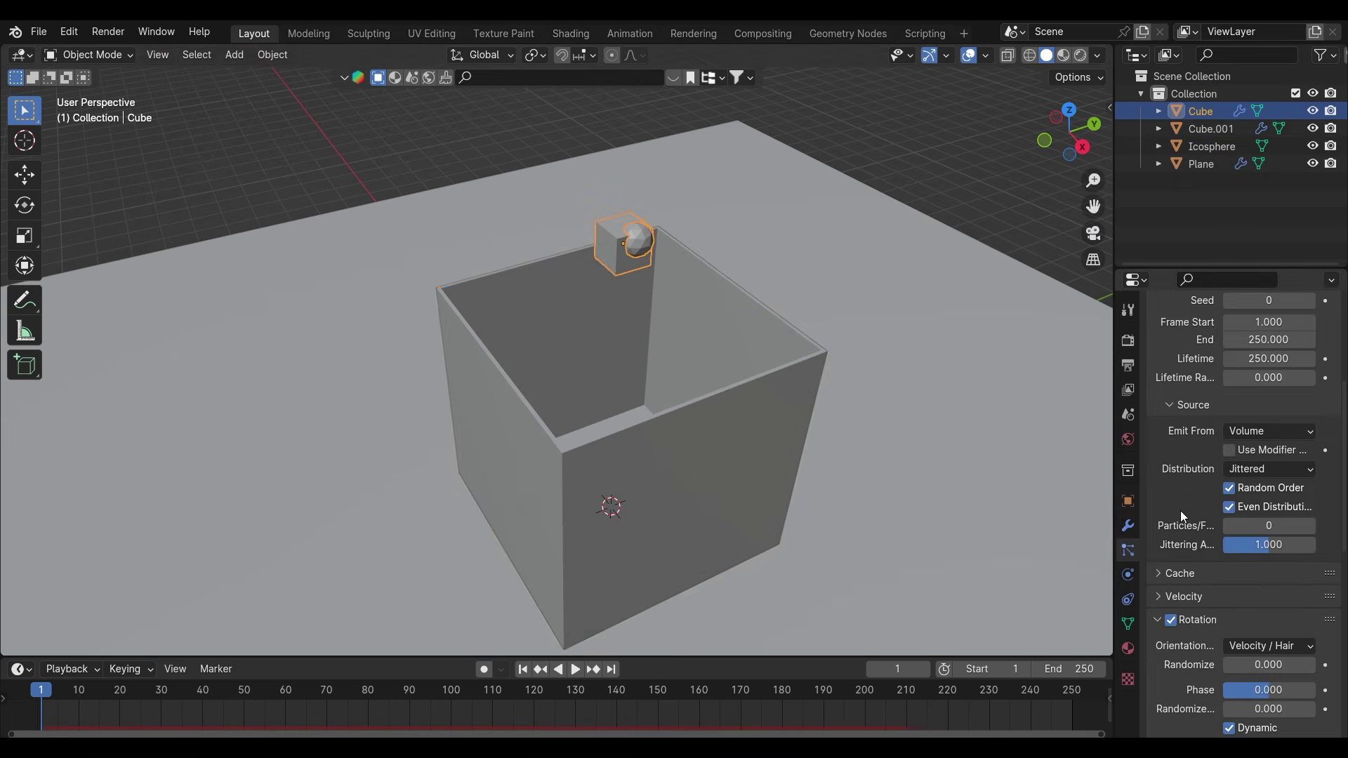
scroll(1176, 505, down, 2)
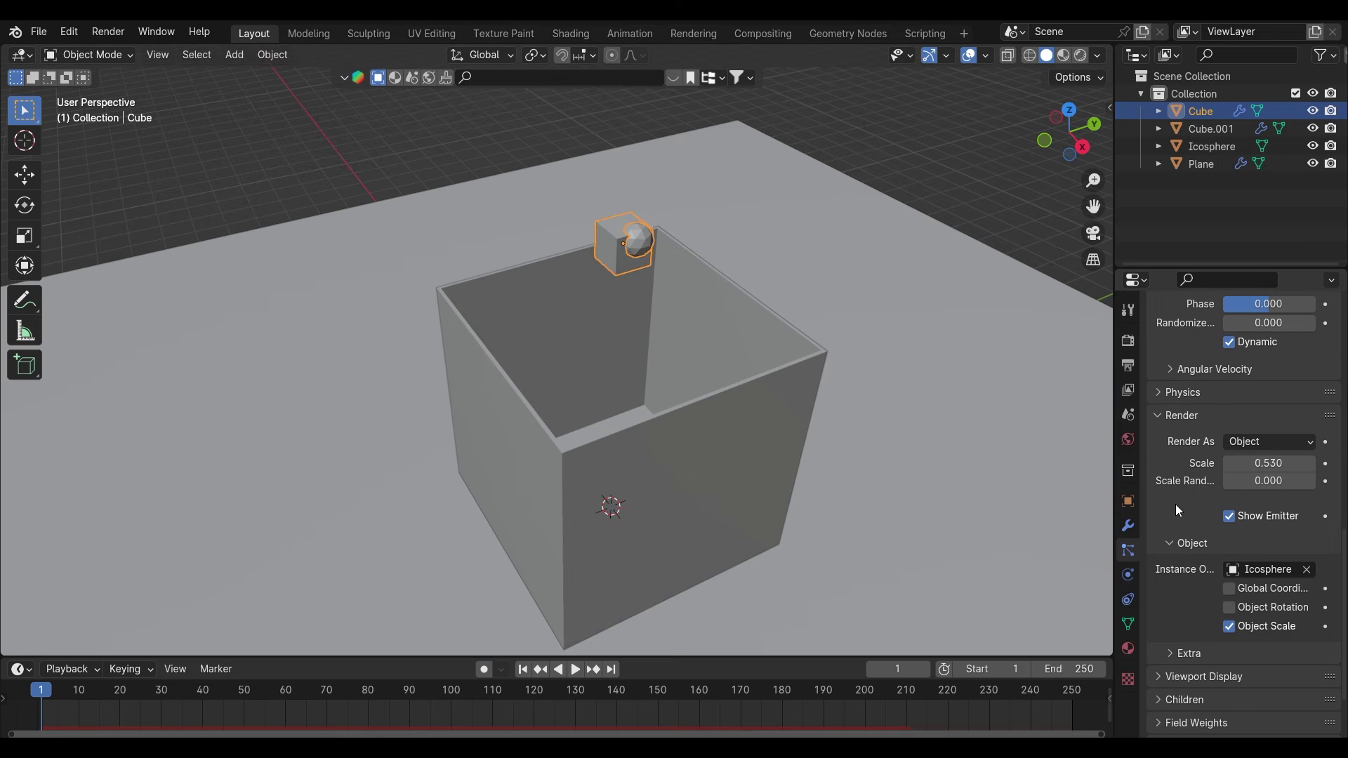
click(1156, 393)
click(1256, 419)
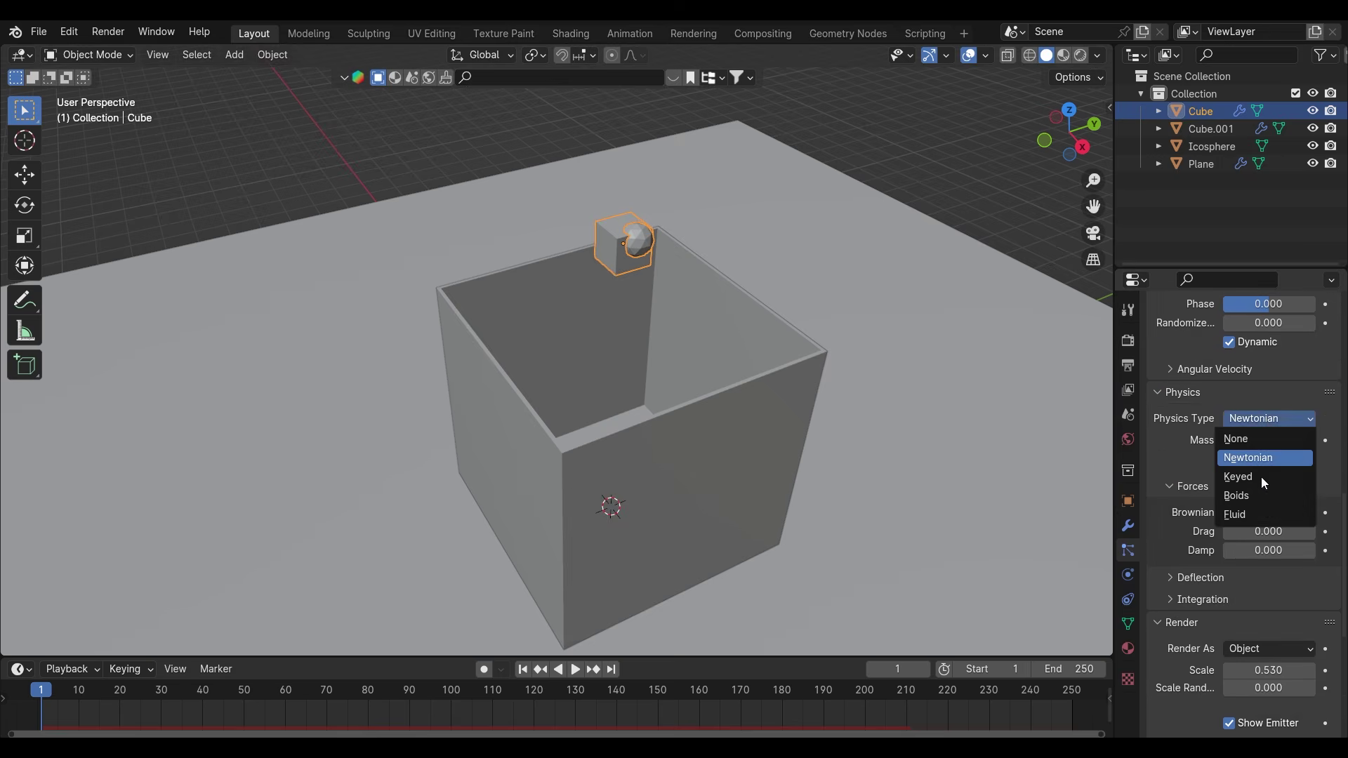
click(1267, 519)
Expand Fluid Interaction and Advanced settings, preview playback, and lower Repulsion Factor to 0.687
scroll(1151, 481, down, 10)
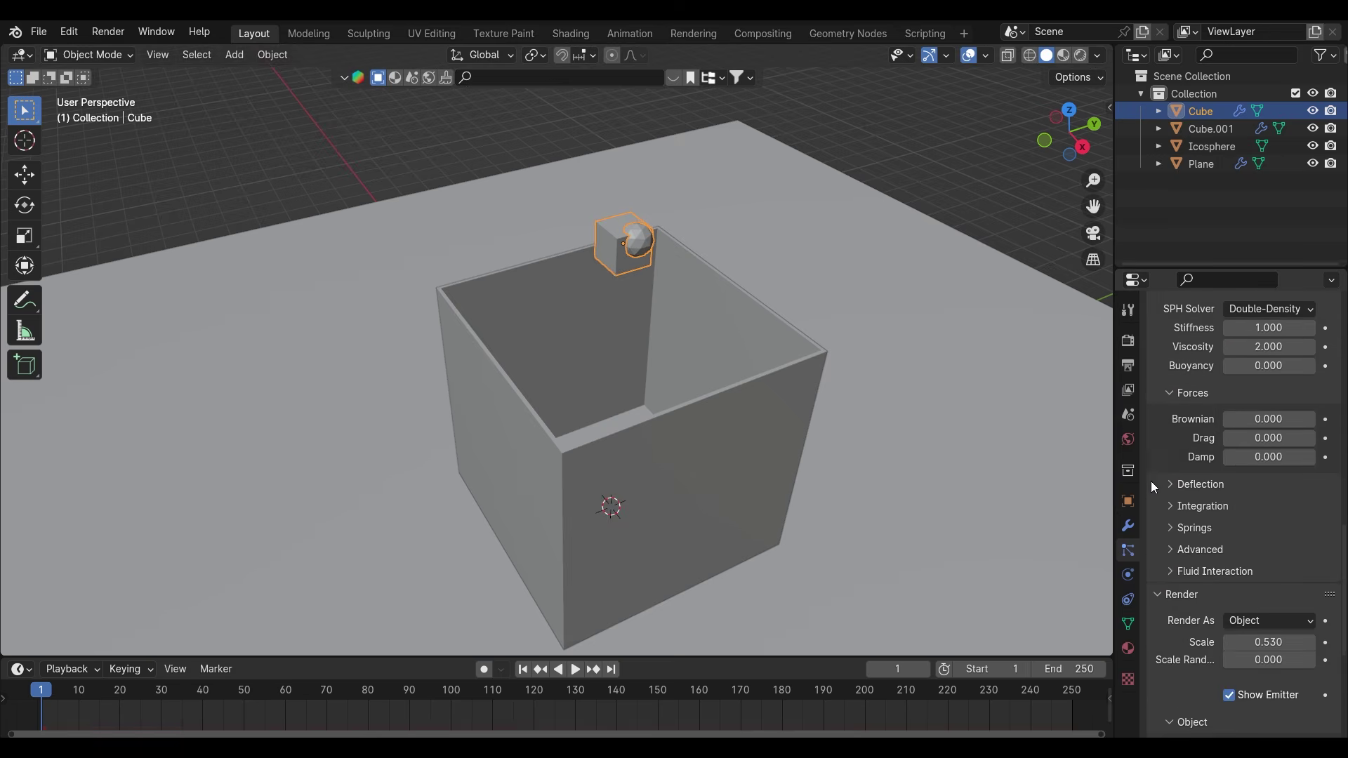
click(1169, 571)
ctrl+click(1175, 445)
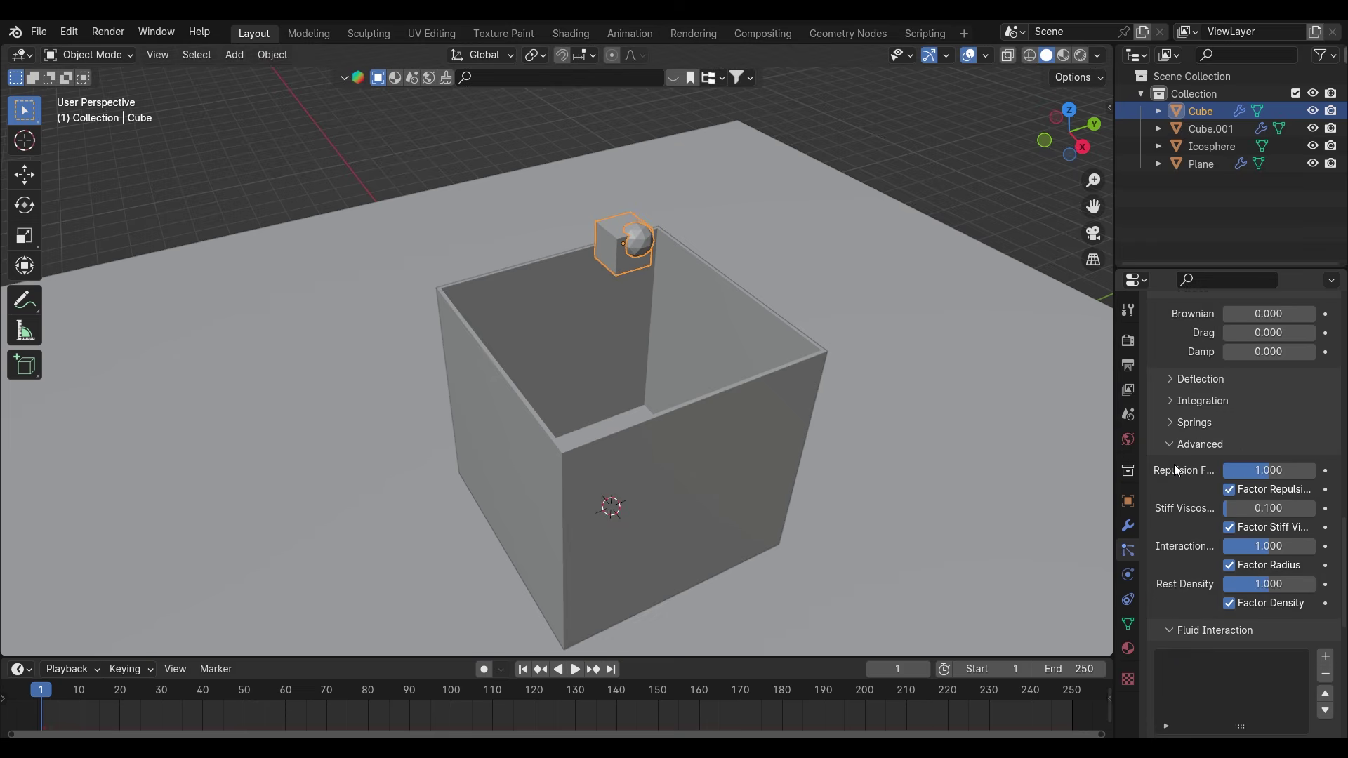
middle_drag(758, 487, 681, 403)
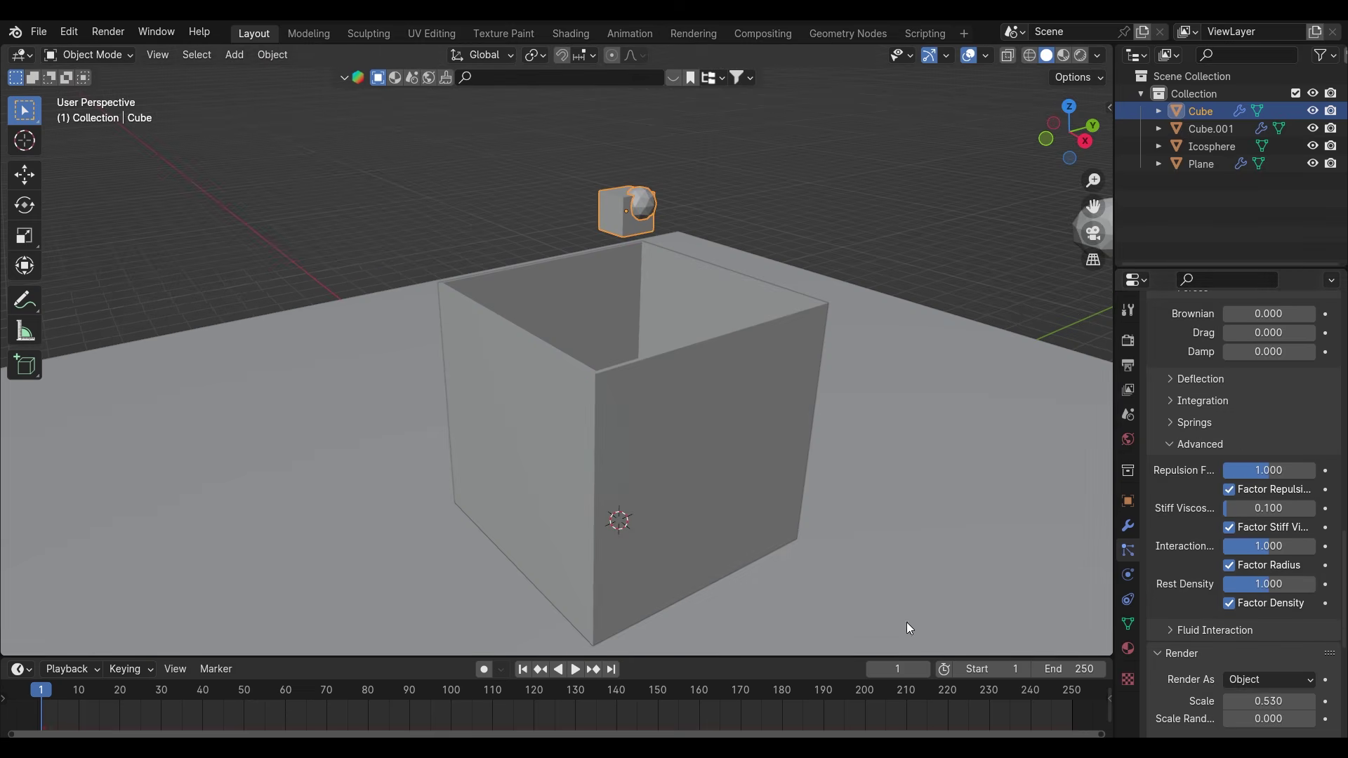
click(574, 670)
middle_drag(702, 491, 744, 450)
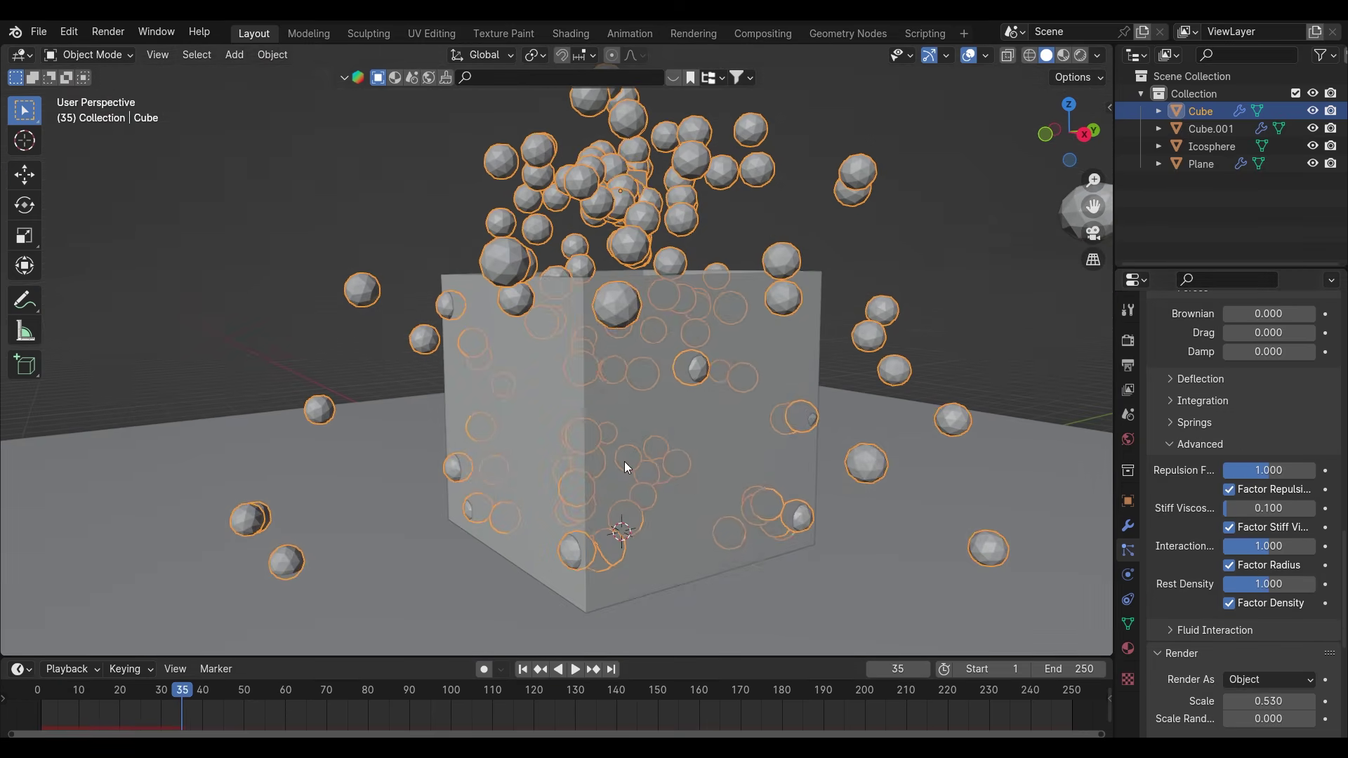
drag(1260, 476, 1248, 477)
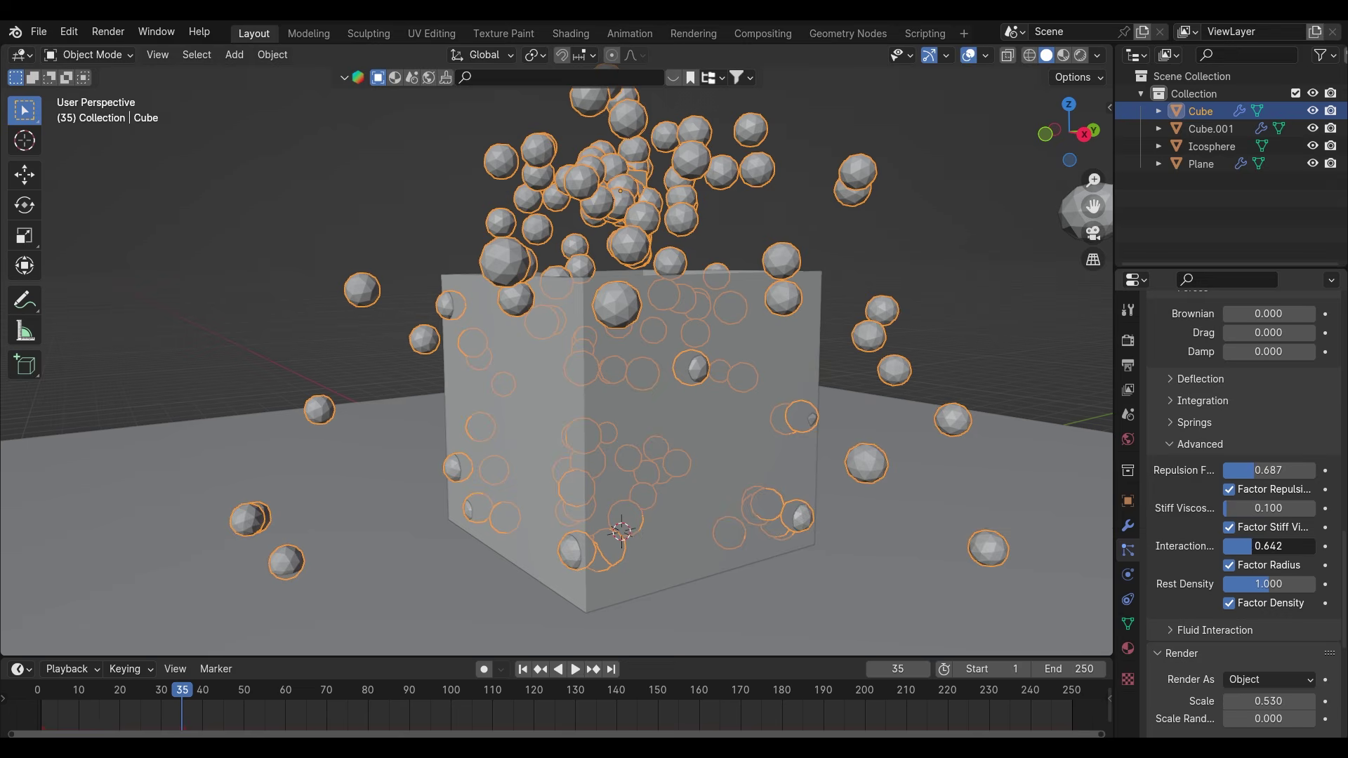
Rewind to frame 1, expand the particle Cache panel, and play to watch particles settle in the box
click(523, 671)
scroll(1174, 520, up, 20)
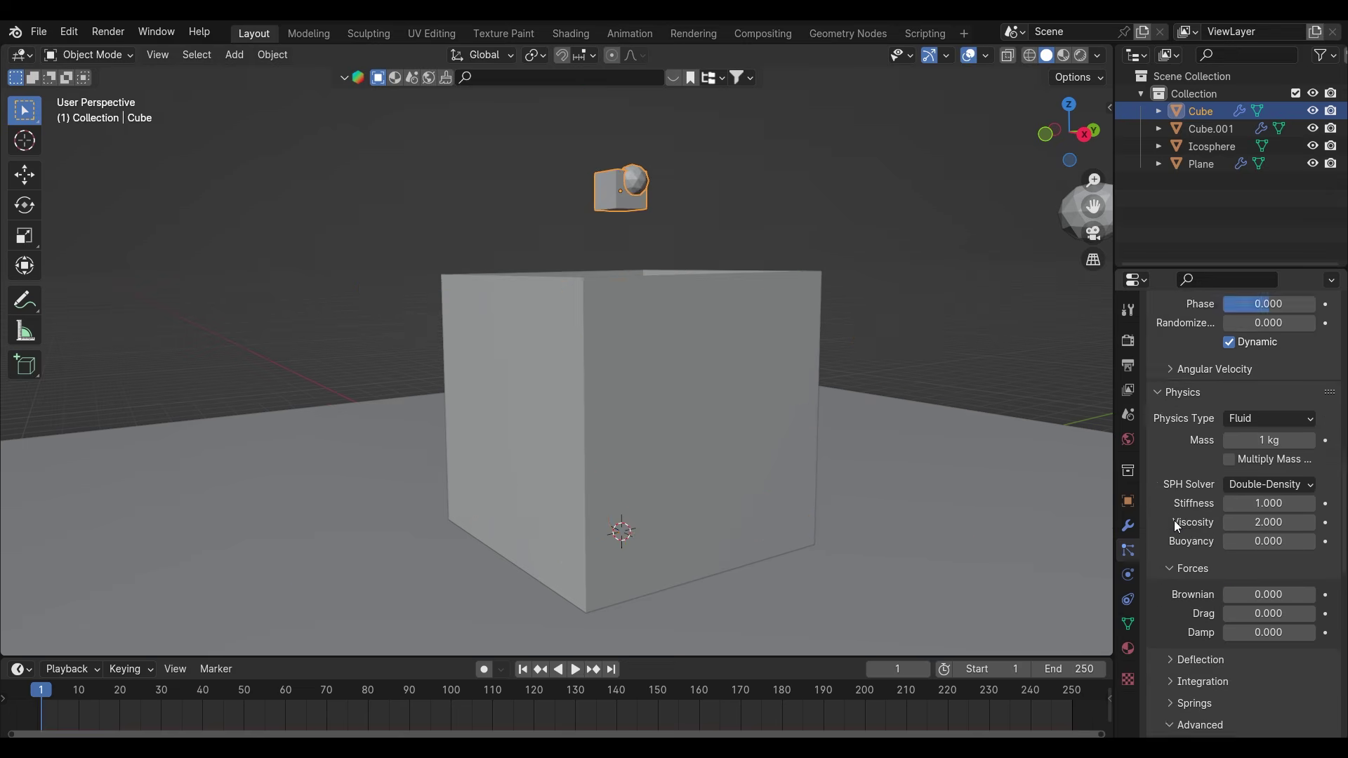
scroll(1174, 520, down, 10)
click(1179, 397)
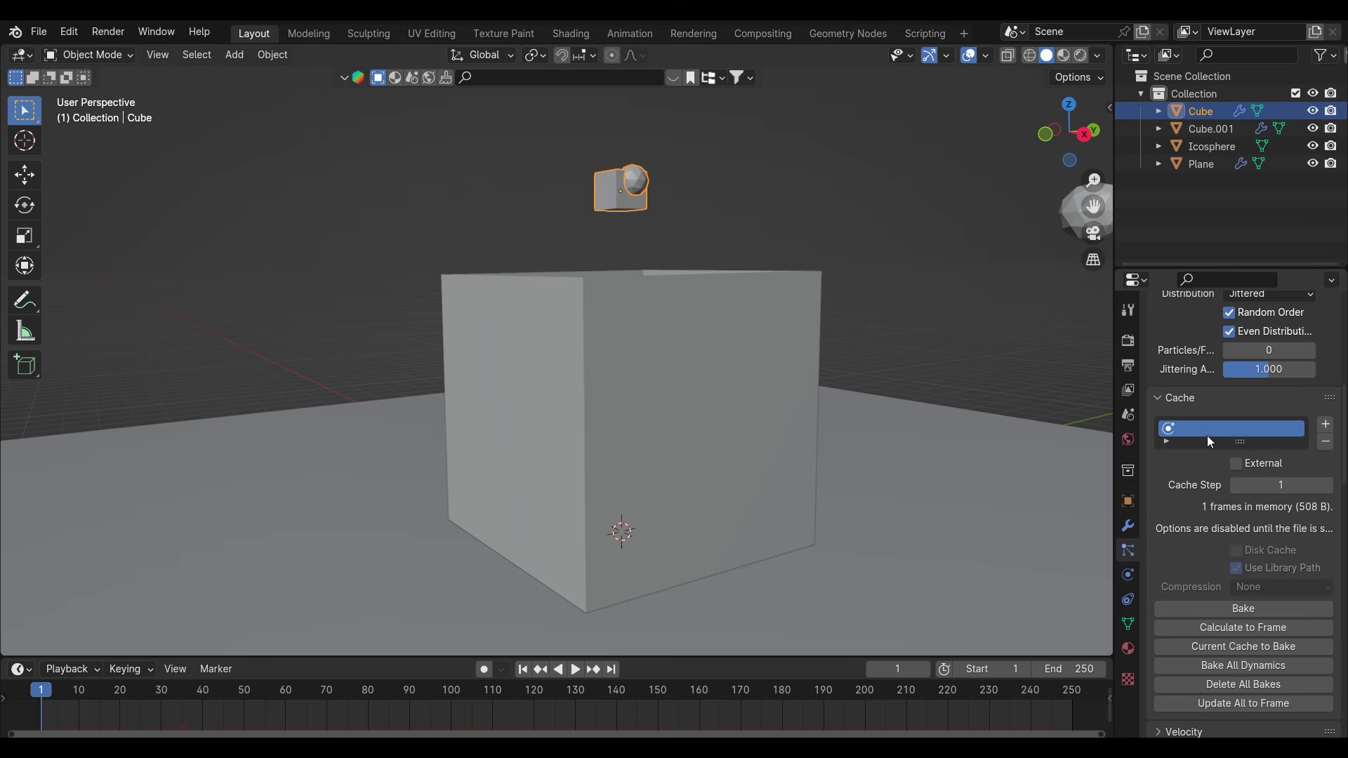
click(575, 670)
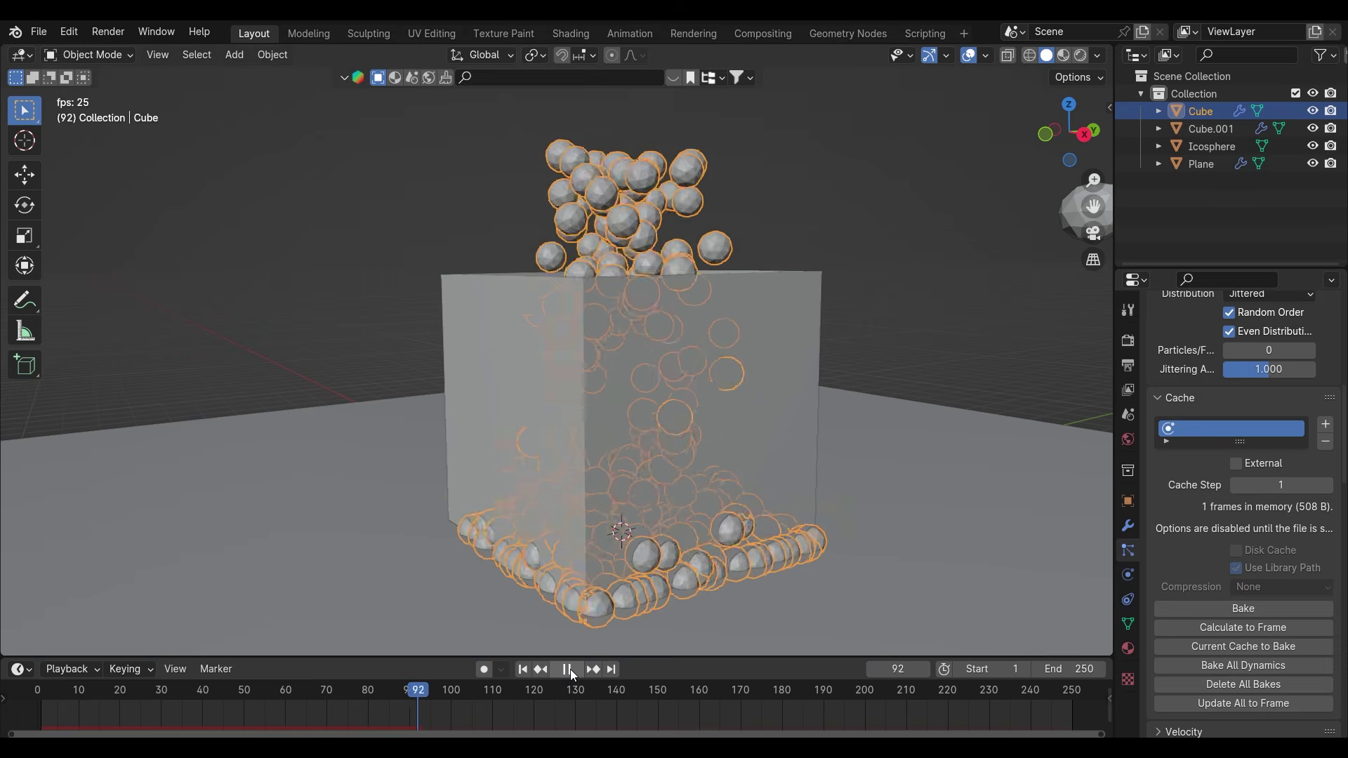
click(572, 674)
middle_drag(660, 471, 723, 414)
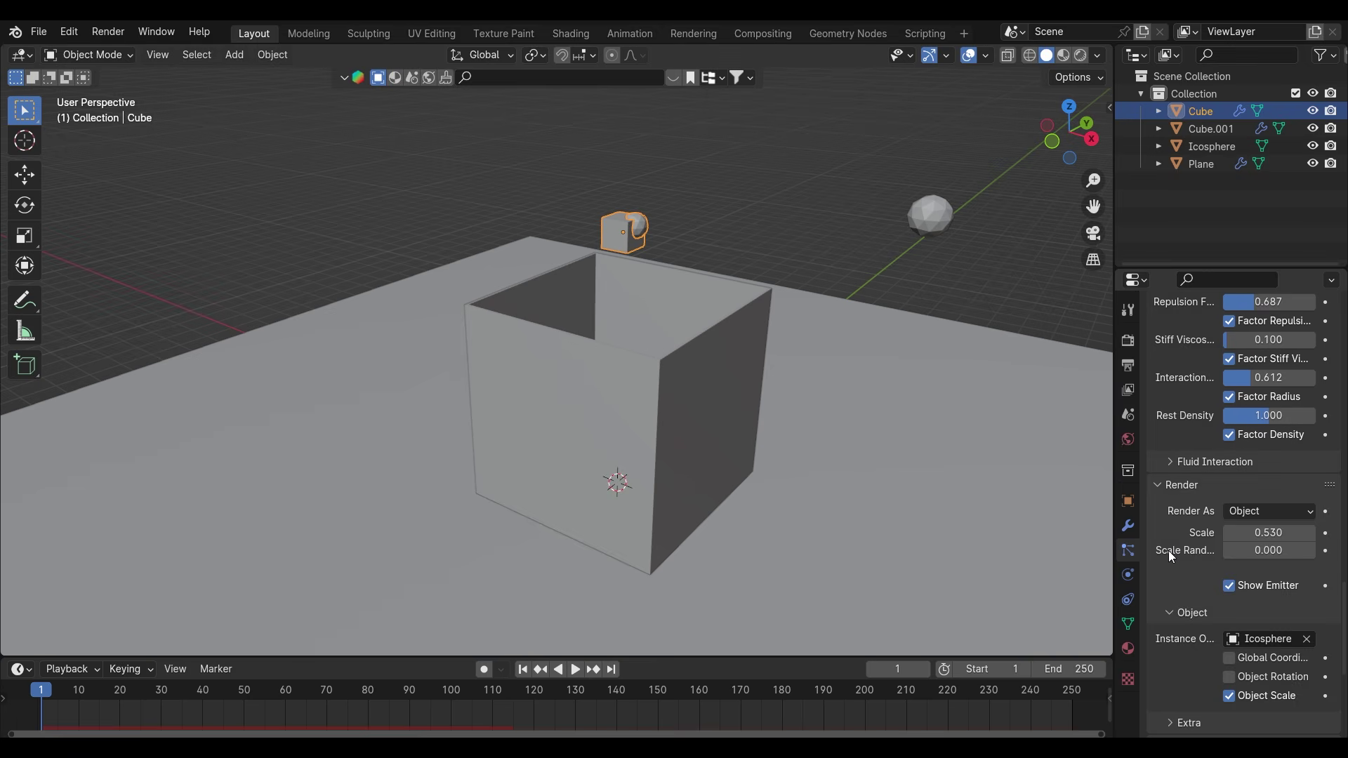
scroll(1168, 550, up, 10)
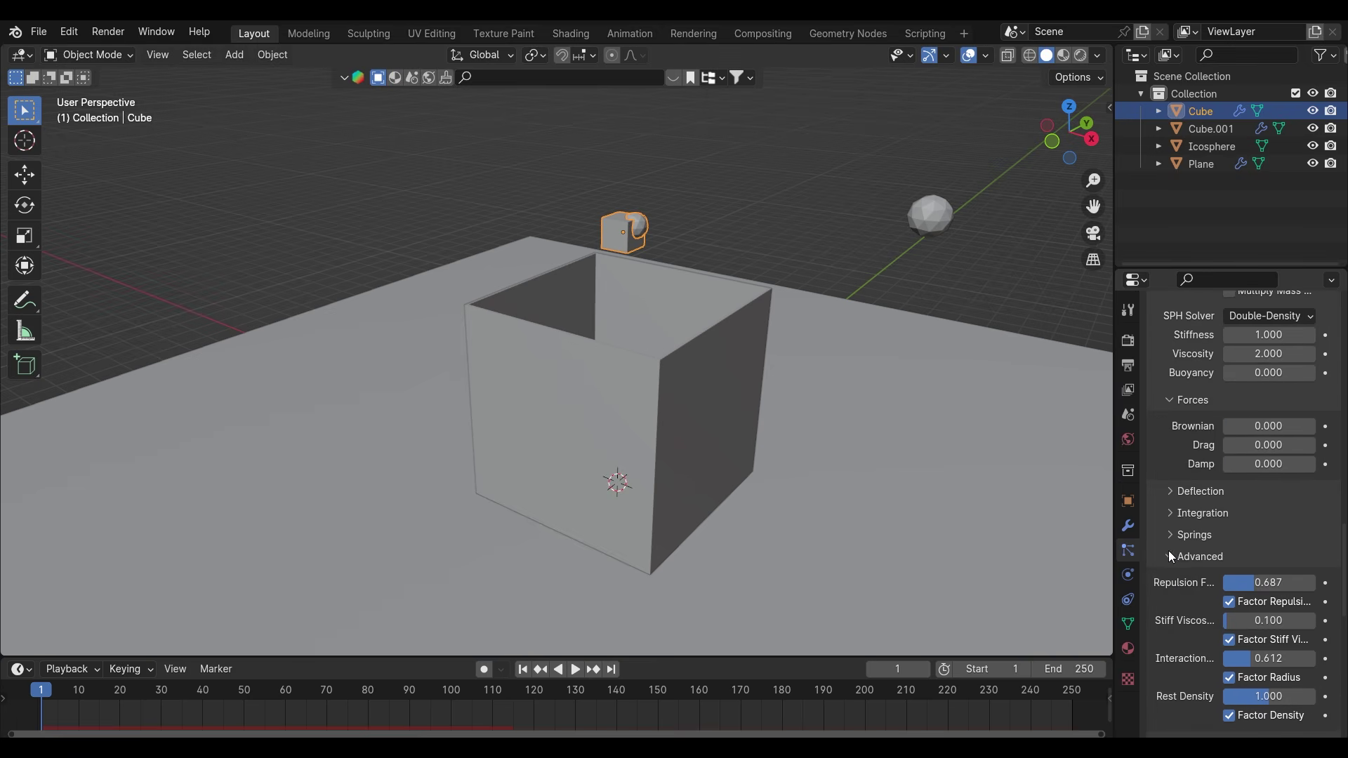
Expand the particle Deflection settings and preview the simulation from above the box
click(1257, 493)
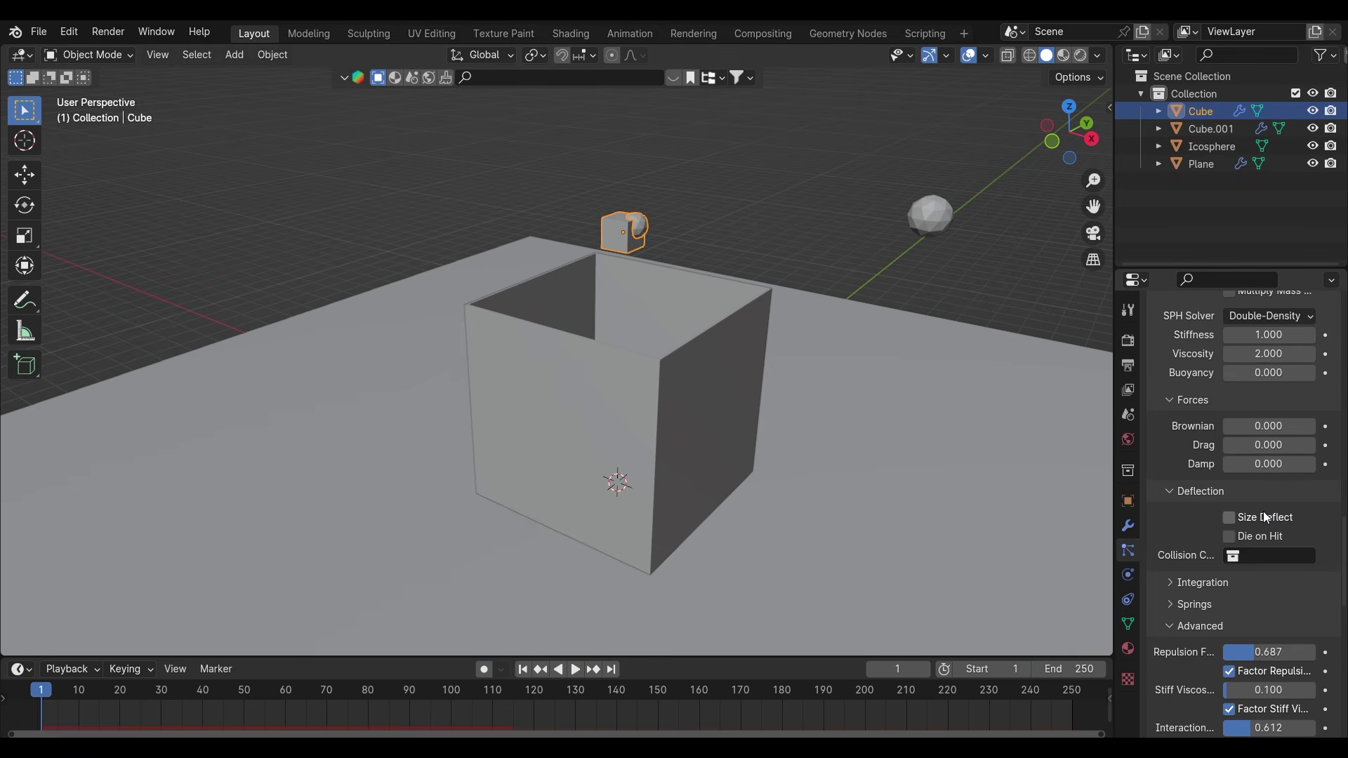
click(574, 671)
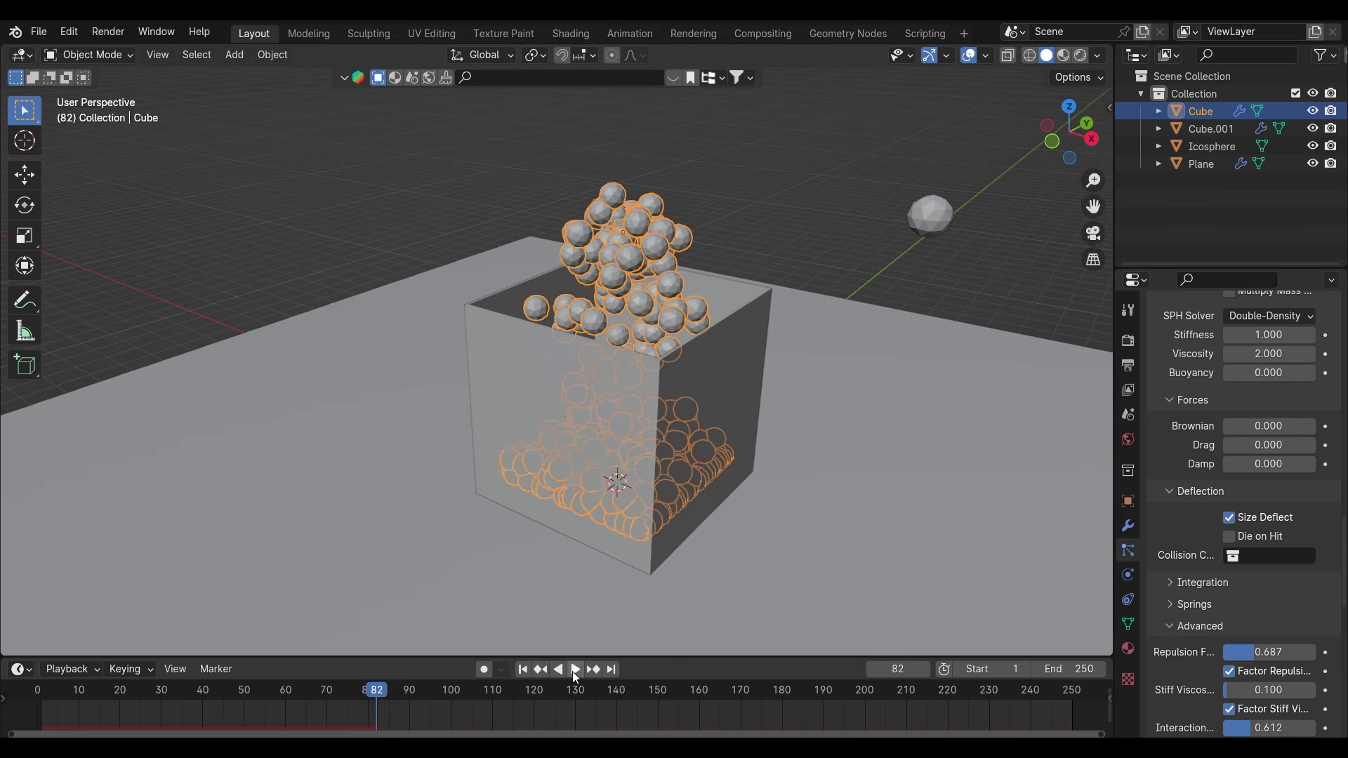
middle_drag(573, 632, 578, 560)
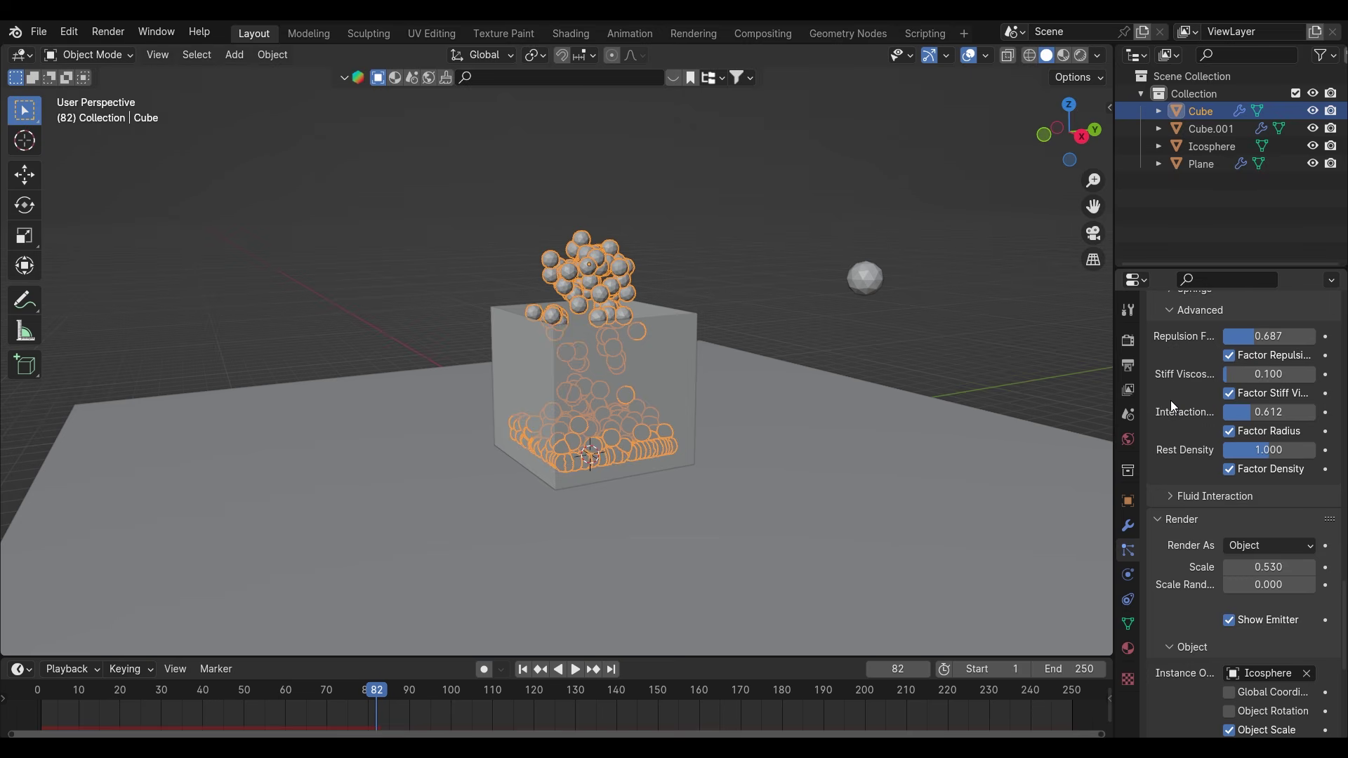
scroll(1170, 404, down, 3)
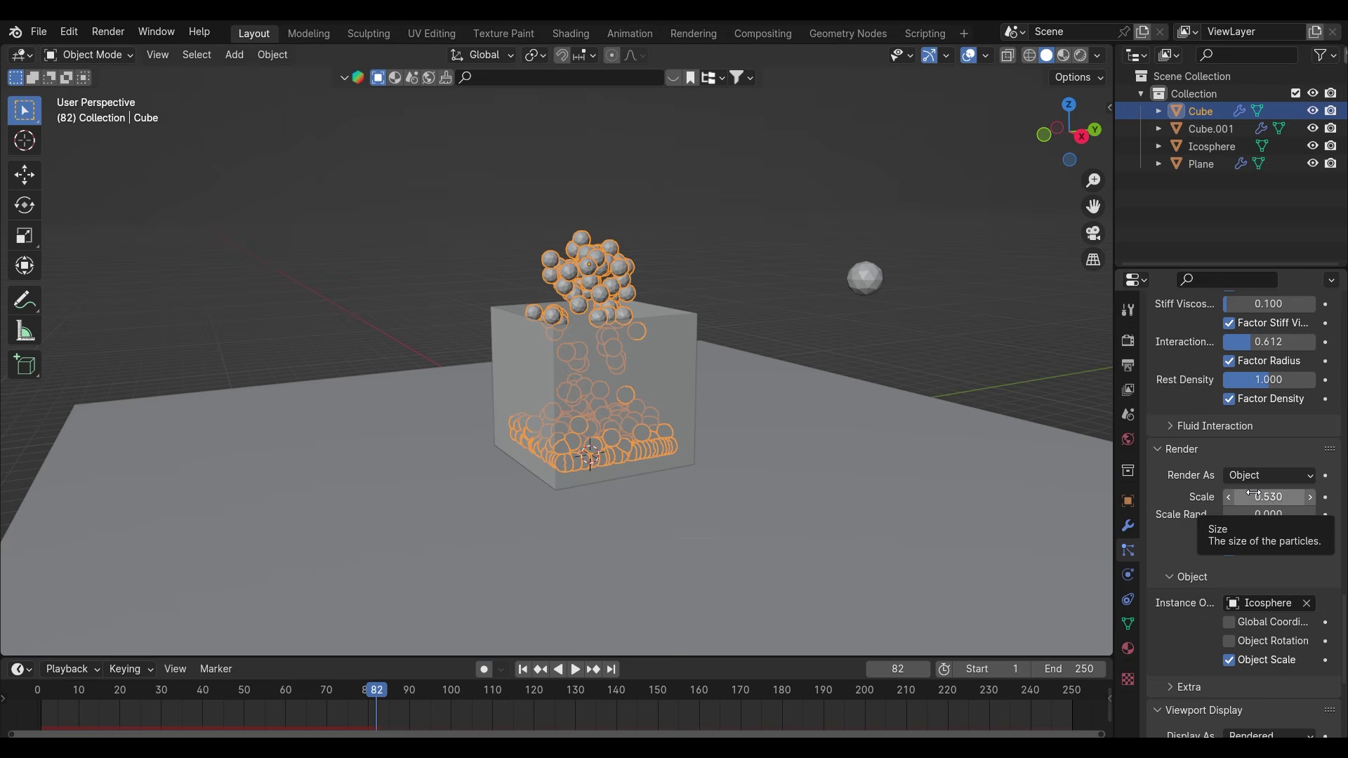
Raise the particle render scale to 0.630 and replay the simulation to frame 107
drag(1254, 493, 1284, 494)
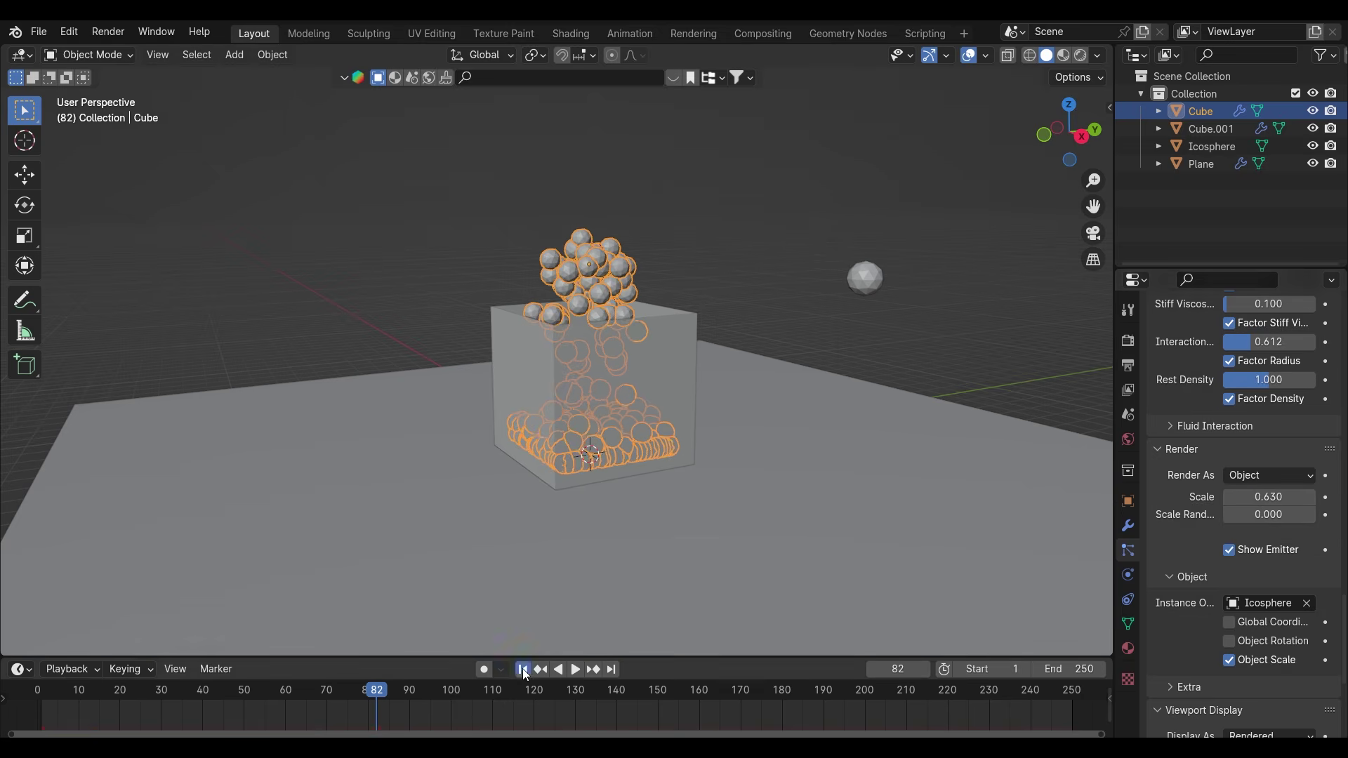
click(523, 670)
click(576, 670)
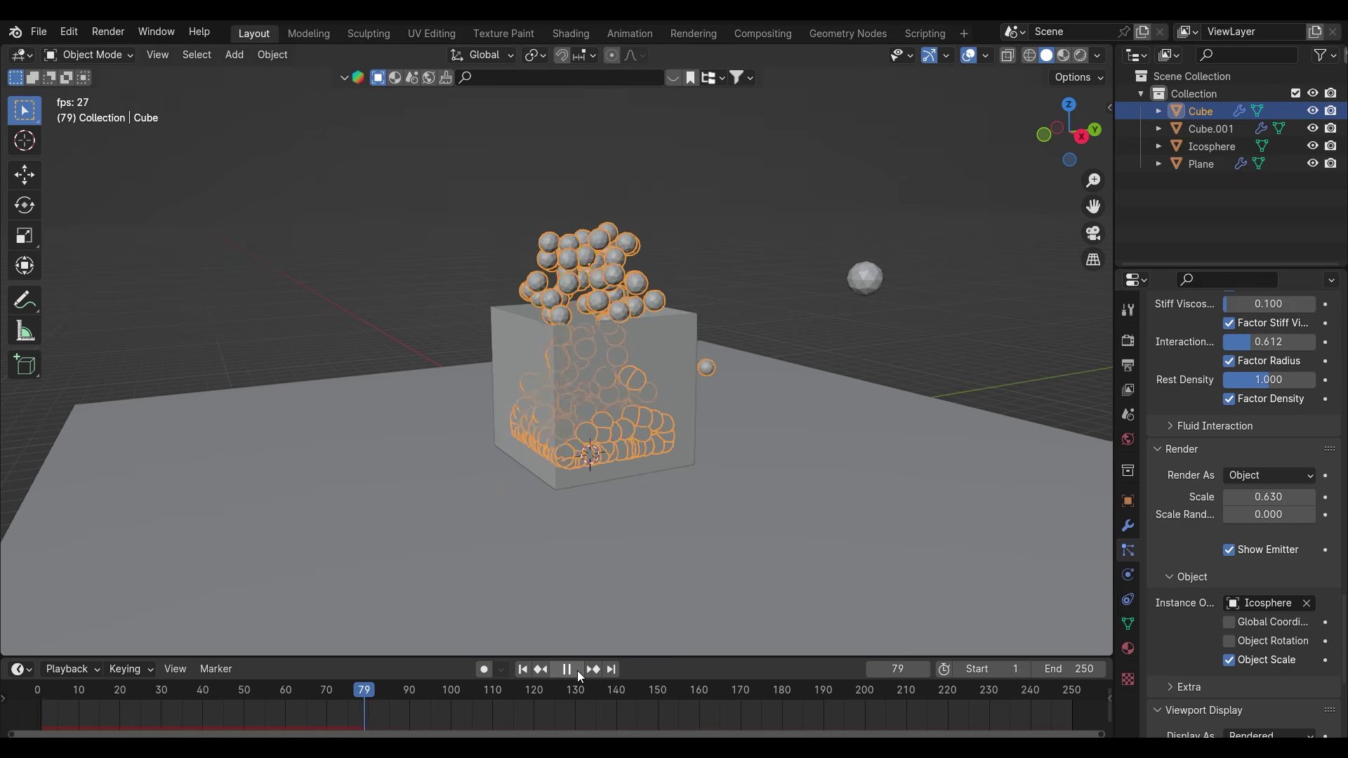
click(577, 671)
middle_drag(616, 535, 644, 441)
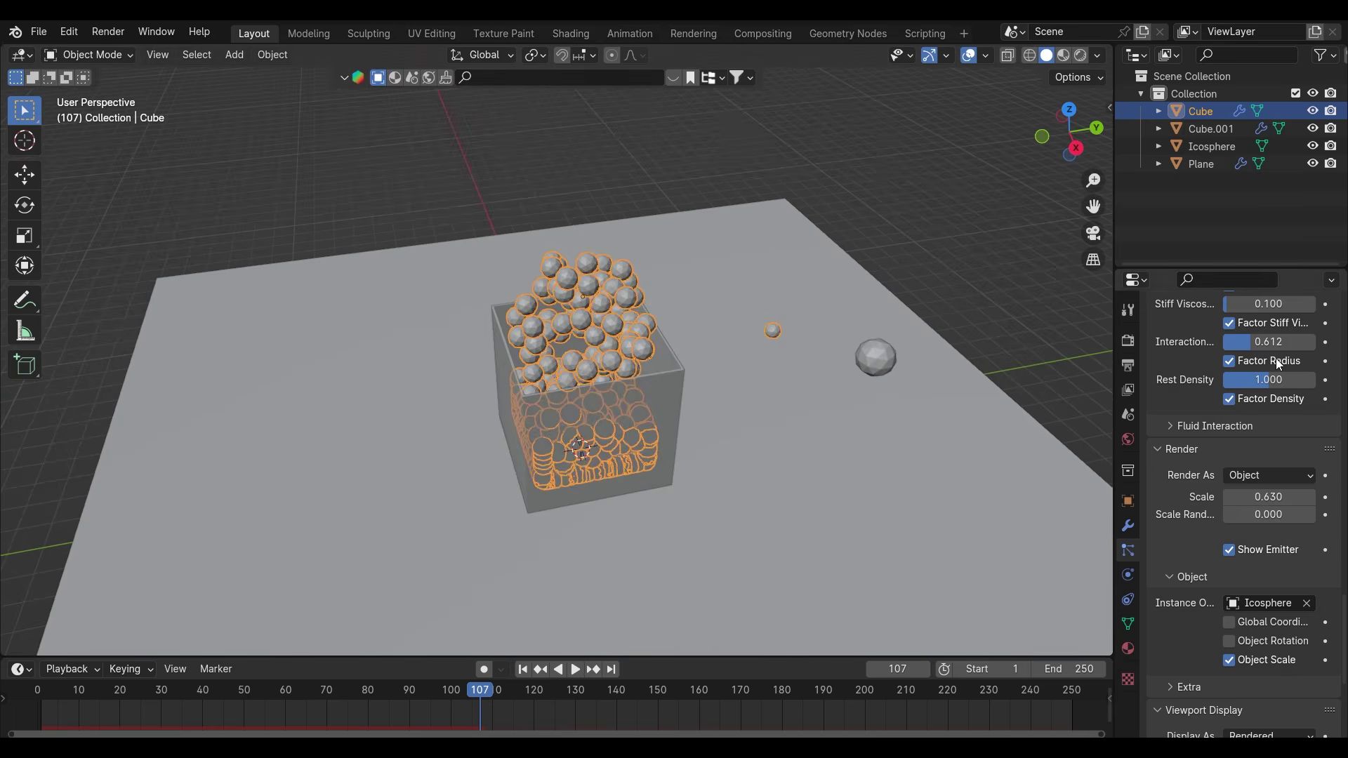
Raise the Interaction Radius to 0.716 and replay the simulation to frame 101
click(1261, 343)
click(523, 670)
click(576, 669)
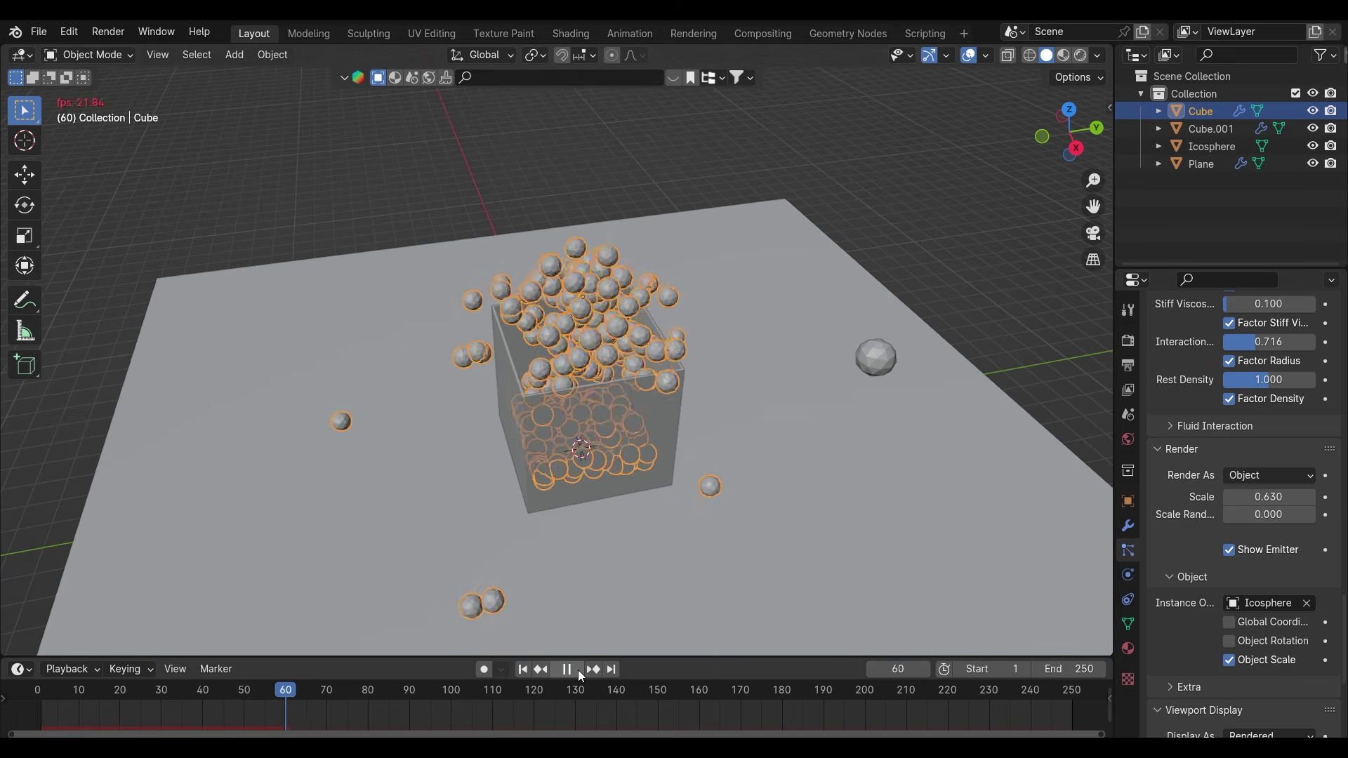
click(578, 670)
middle_drag(534, 617, 506, 679)
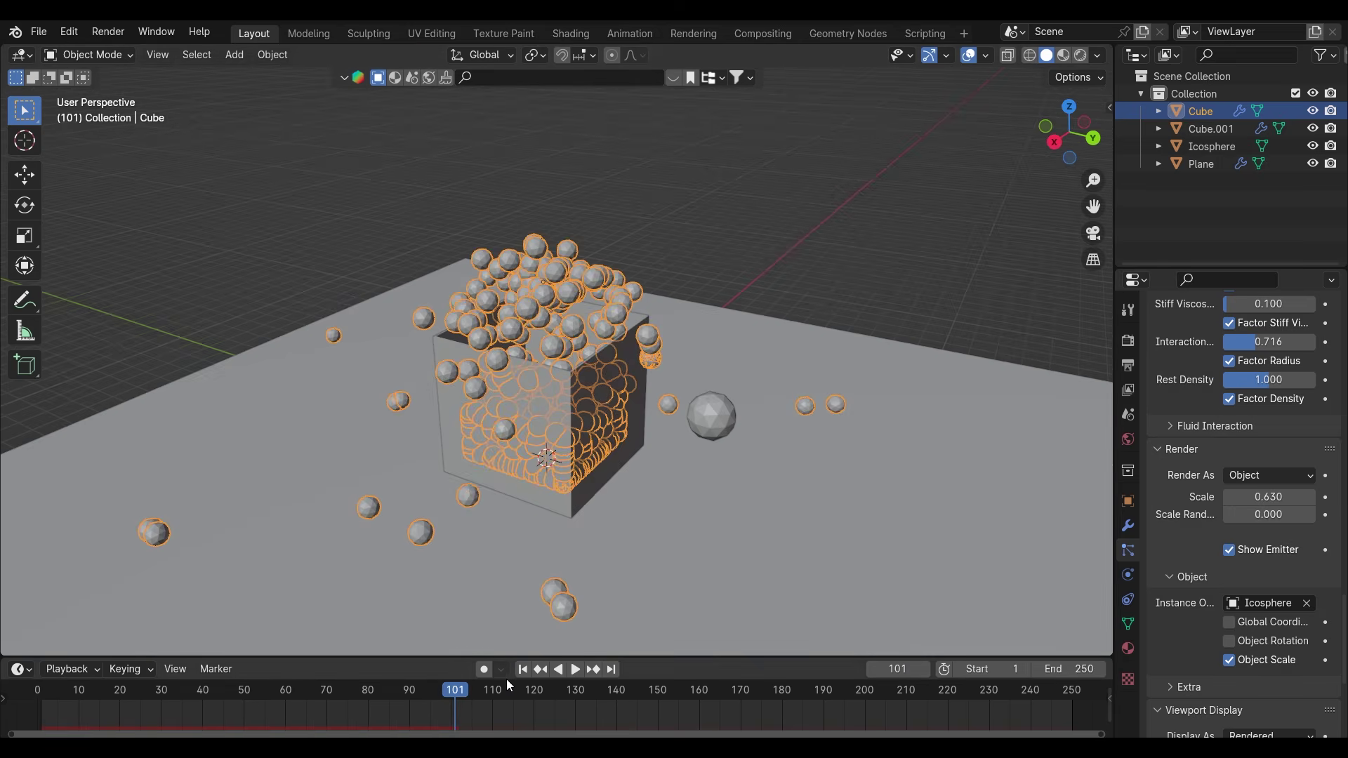
click(522, 670)
Move the emitter cube down along Z inside the box and replay the simulation
scroll(1235, 428, up, 4)
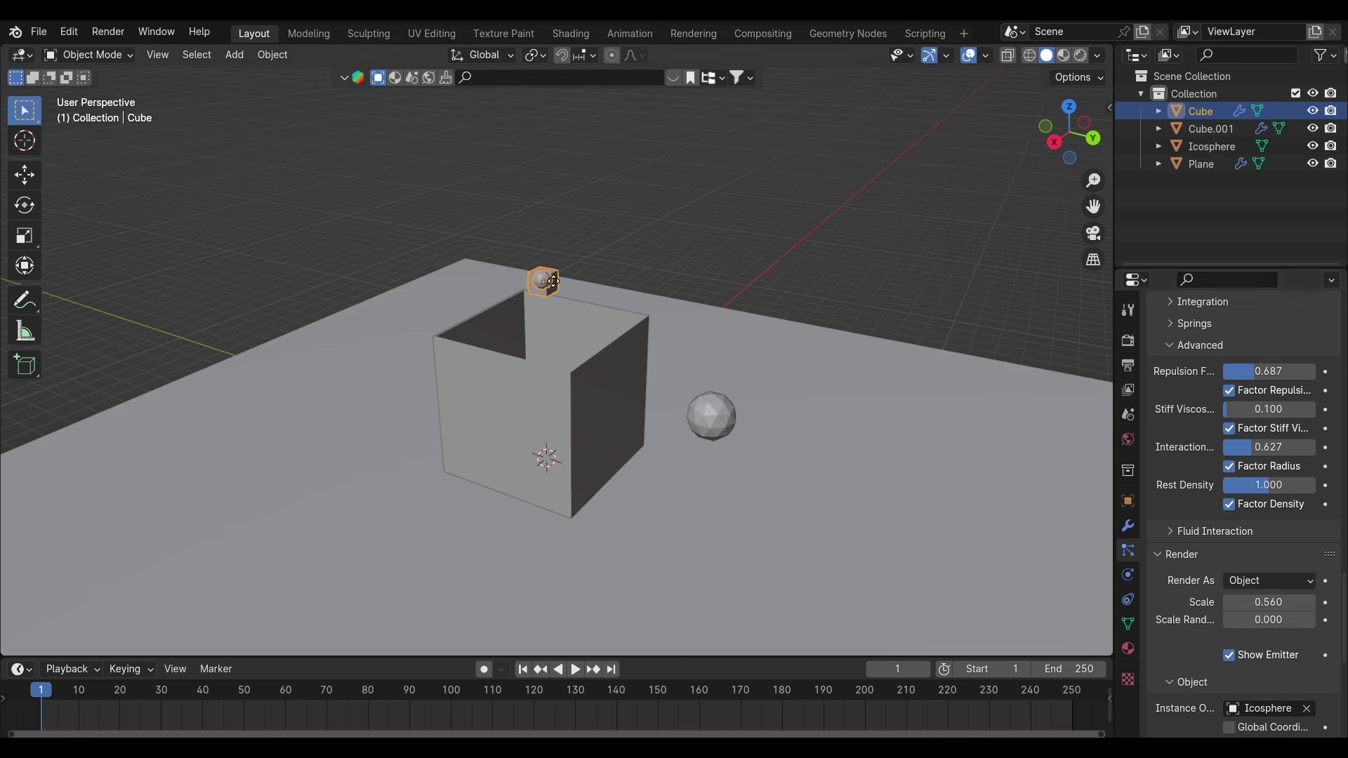
key(g)
key(z)
click(572, 360)
middle_drag(679, 368, 610, 449)
click(575, 670)
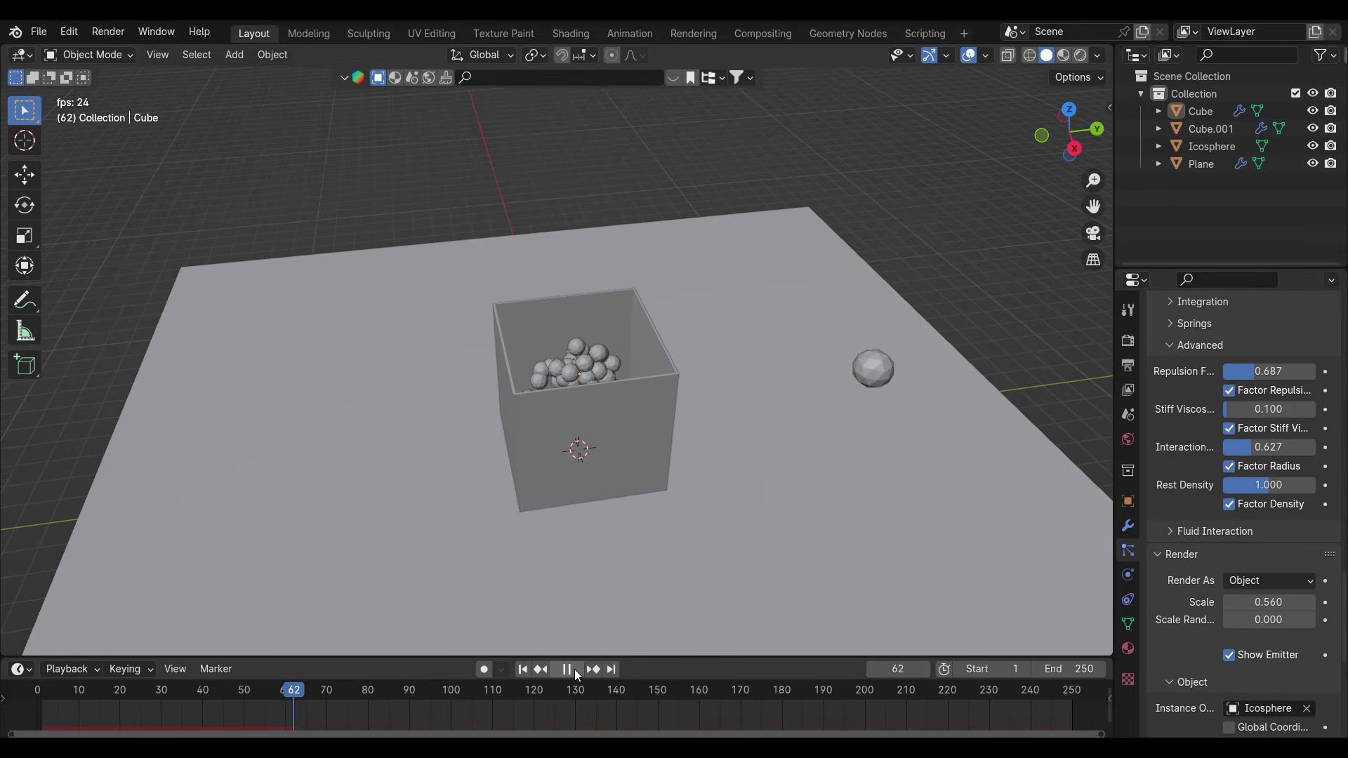
click(575, 669)
scroll(587, 420, up, 3)
middle_drag(586, 419, 591, 385)
scroll(616, 442, down, 3)
With the emitter Cube selected, raise Repulsion Factor to 1.134 and replay to frame 101
click(523, 669)
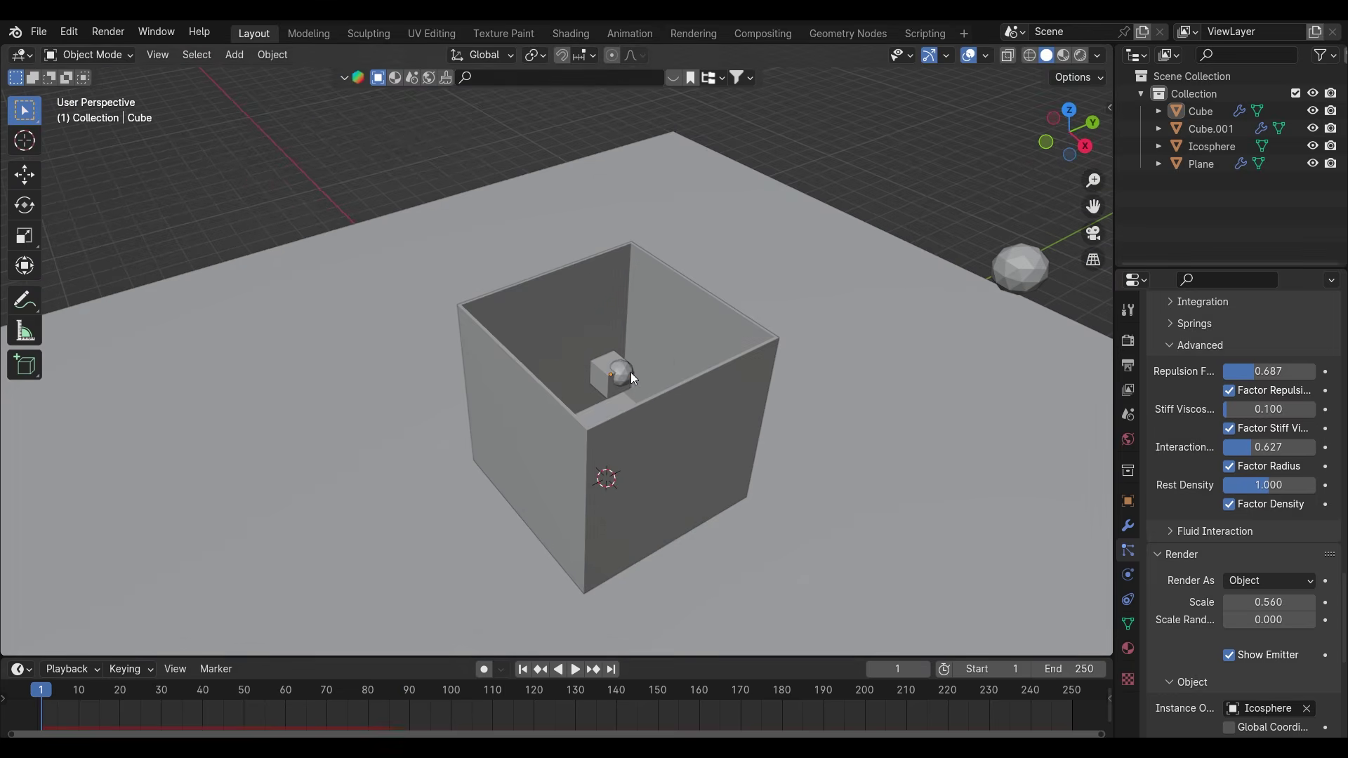
click(611, 396)
drag(1248, 376, 1270, 376)
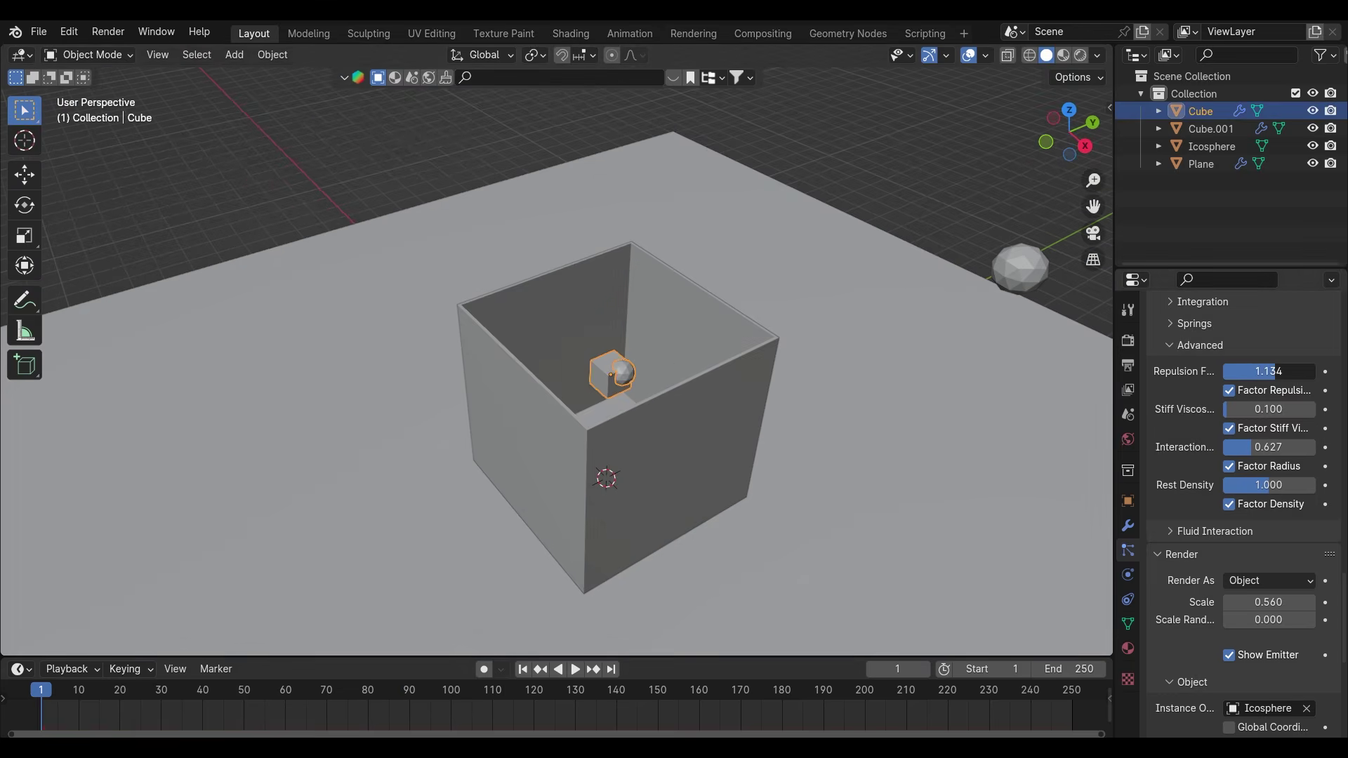
click(574, 670)
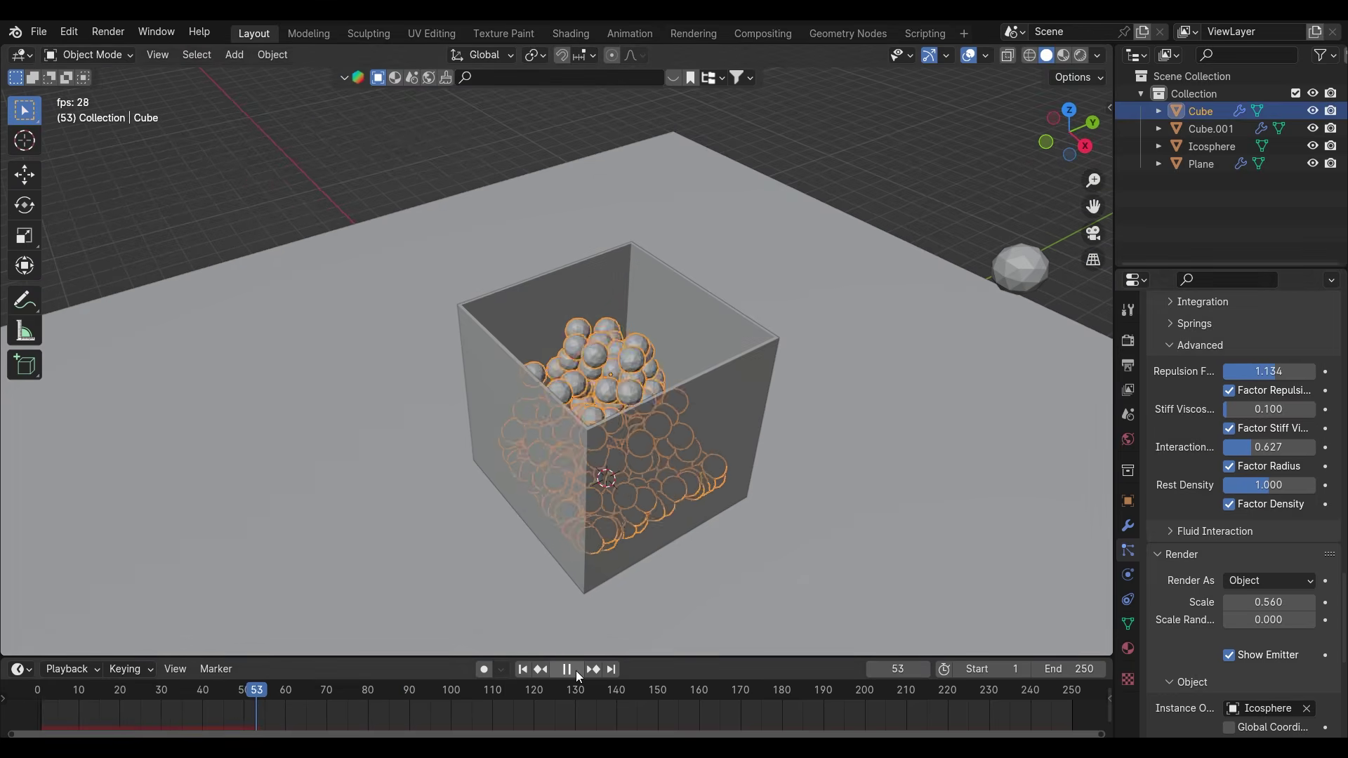
click(580, 670)
middle_drag(584, 533, 785, 441)
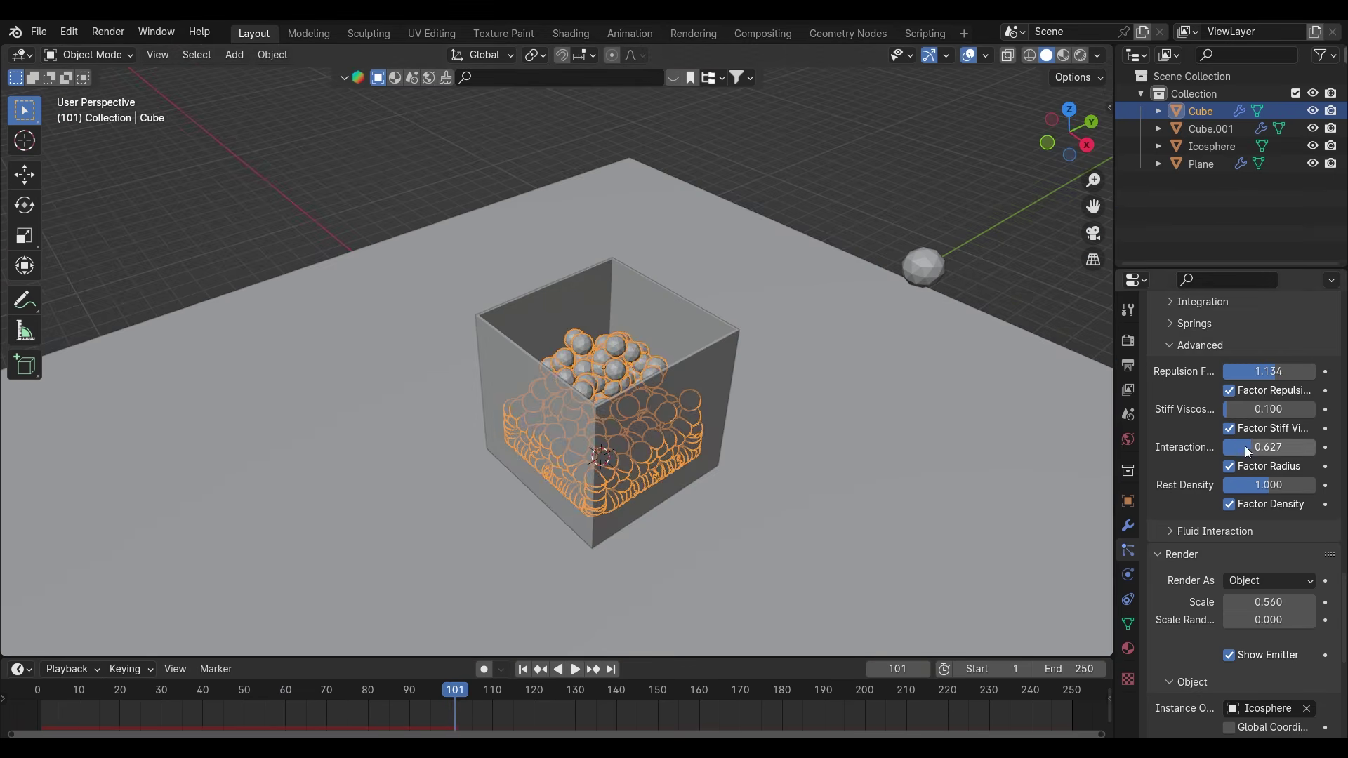
Replay the simulation from the start to frame 169 and deselect the emitter Cube
key(shift+Left)
click(575, 671)
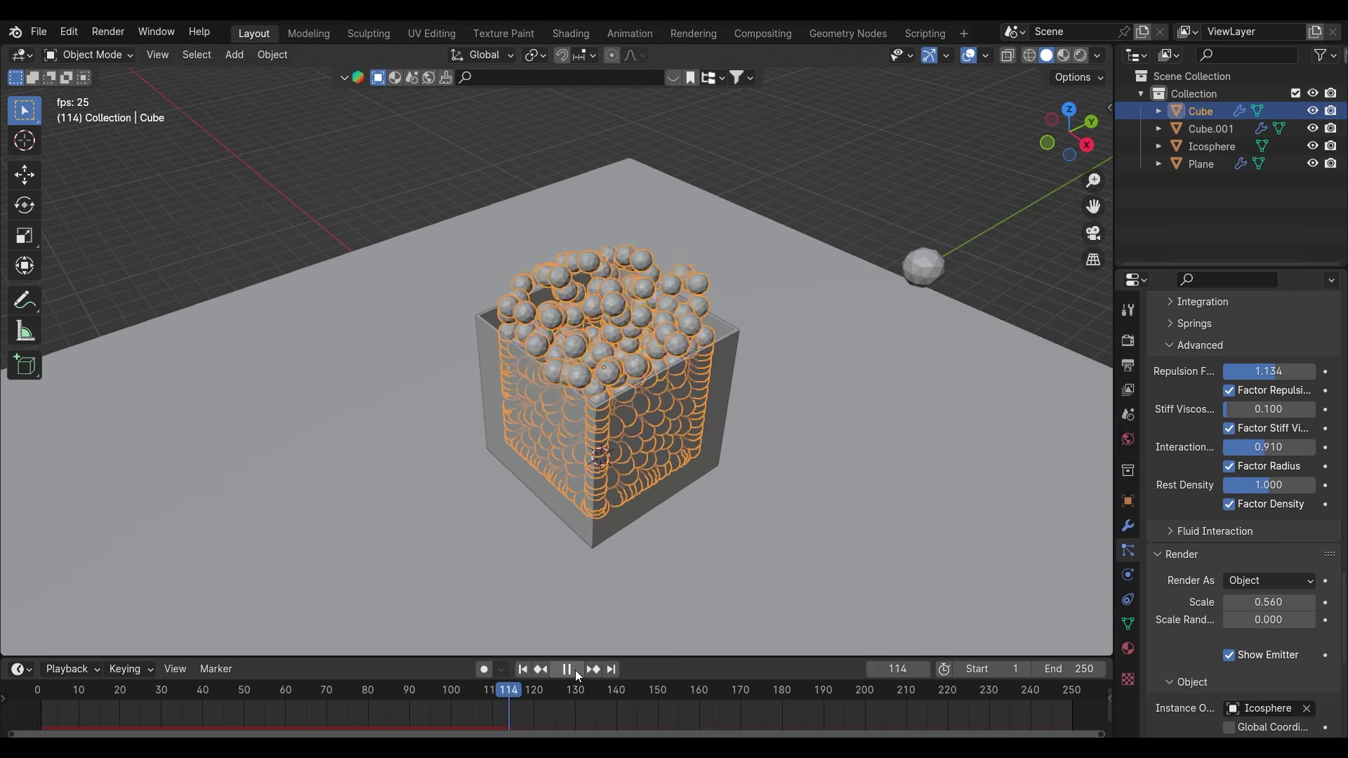
click(575, 669)
middle_drag(584, 523, 583, 442)
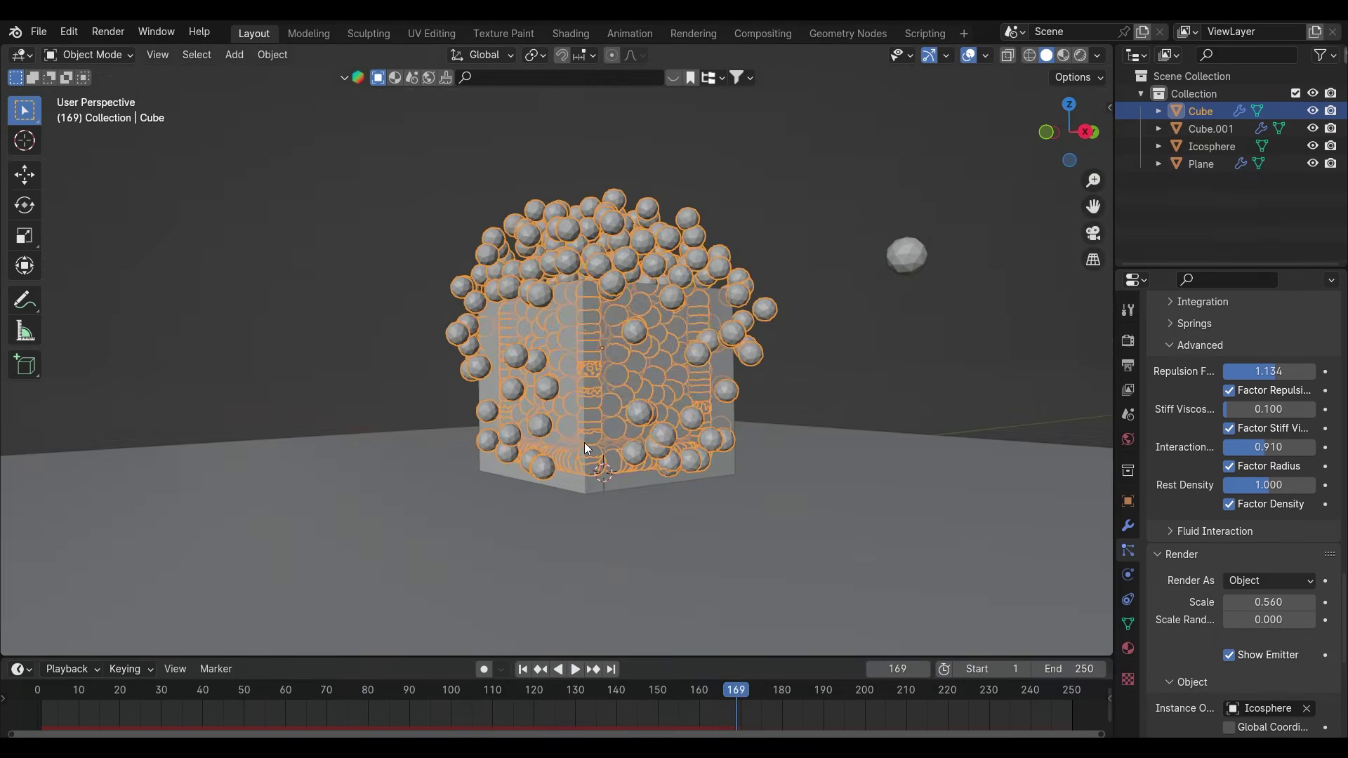
click(600, 579)
Replay the simulation, return to frame 155, and raise Repulsion Factor to 1.313
click(523, 670)
click(574, 670)
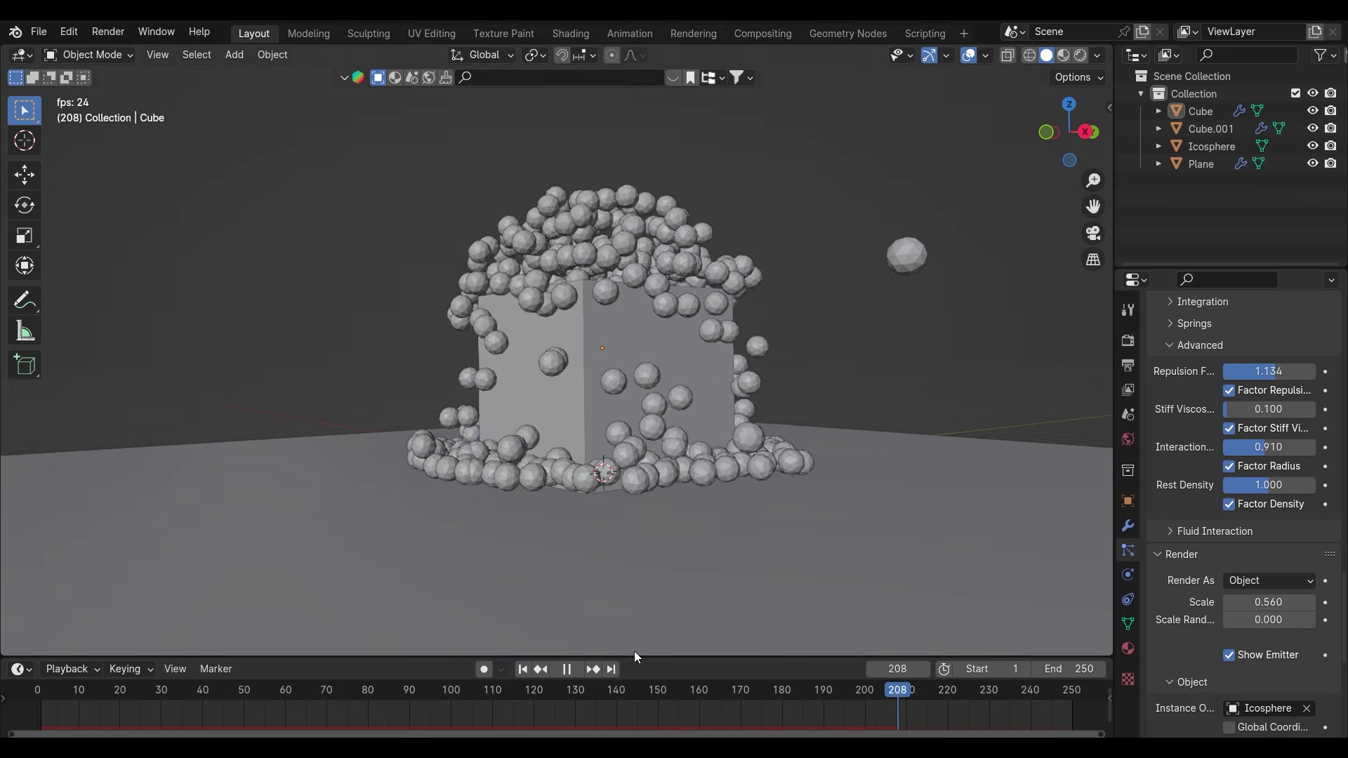
click(568, 669)
drag(735, 687, 678, 691)
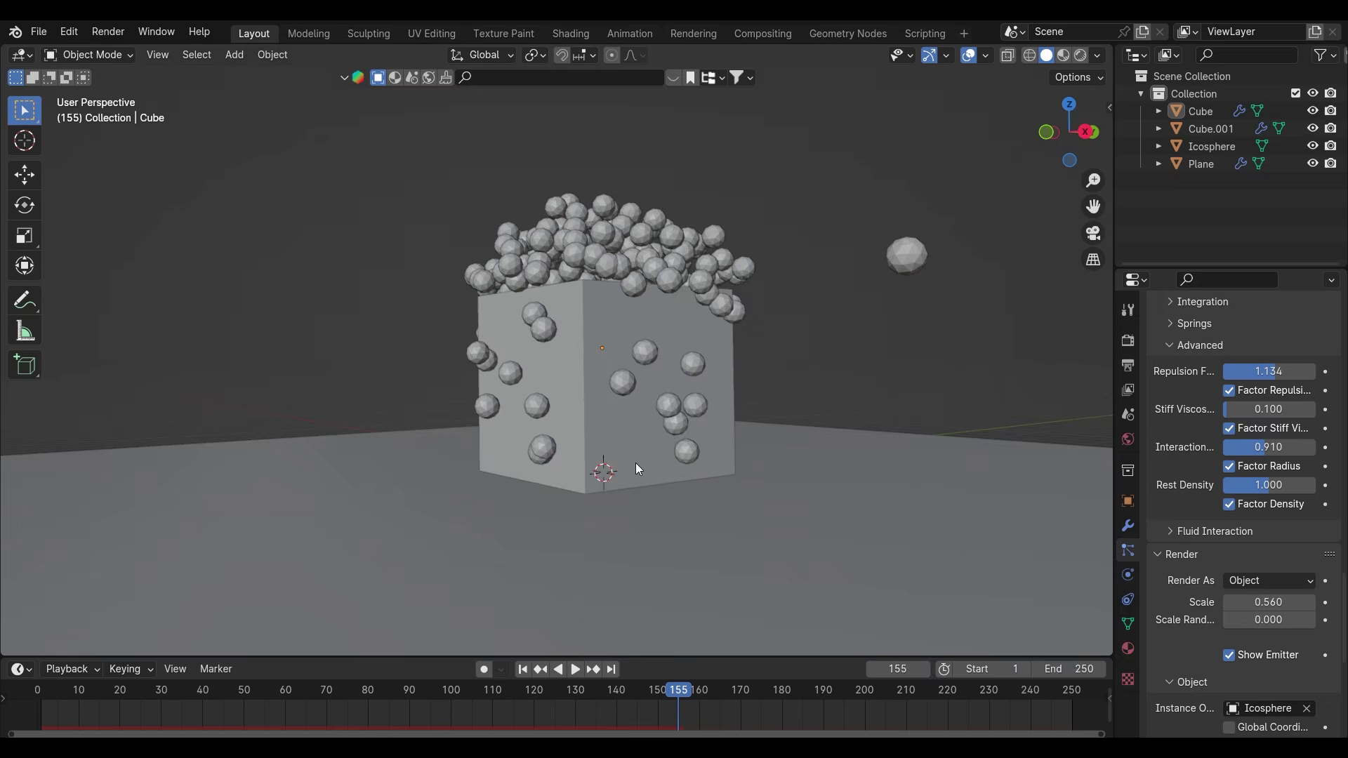
middle_drag(634, 462, 605, 507)
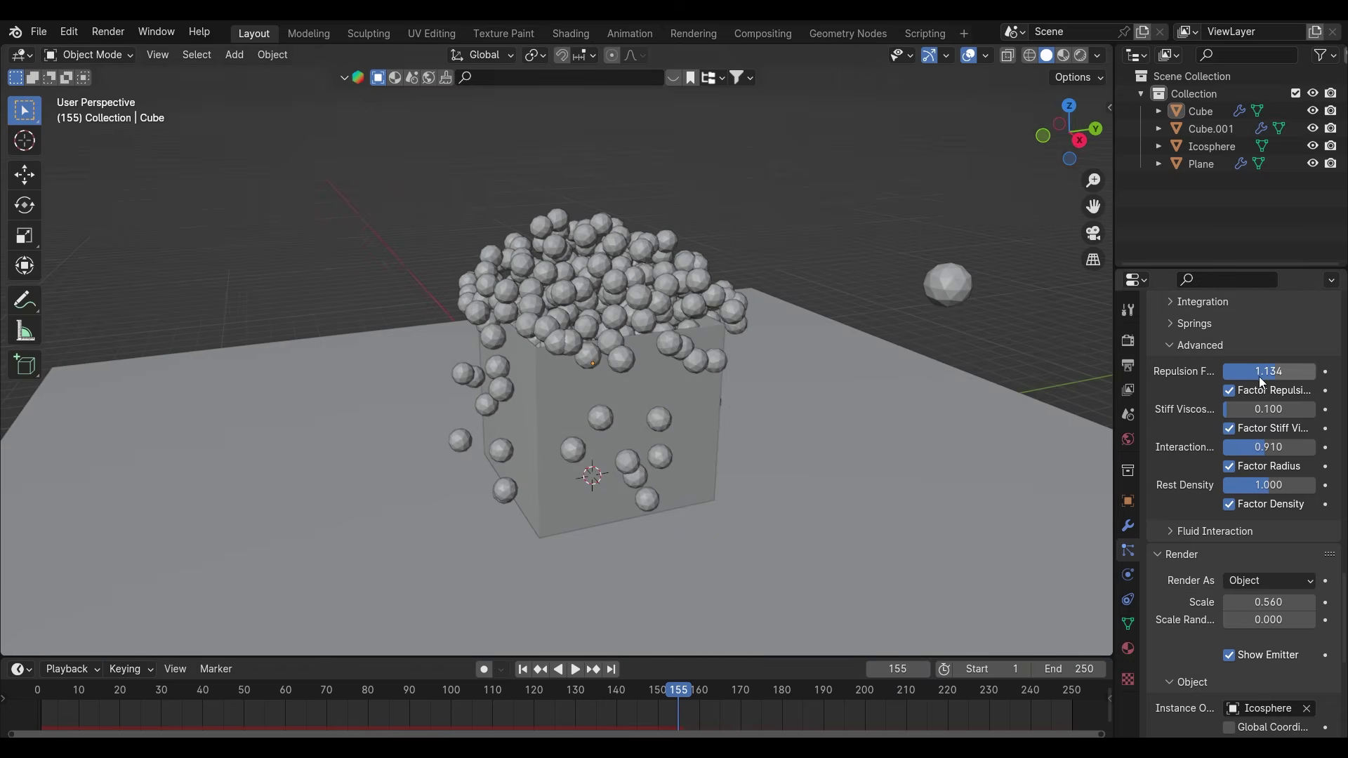
drag(1260, 376, 1285, 376)
Preview from frame 1 and shrink the instanced particles' render scale to 0.360
click(523, 668)
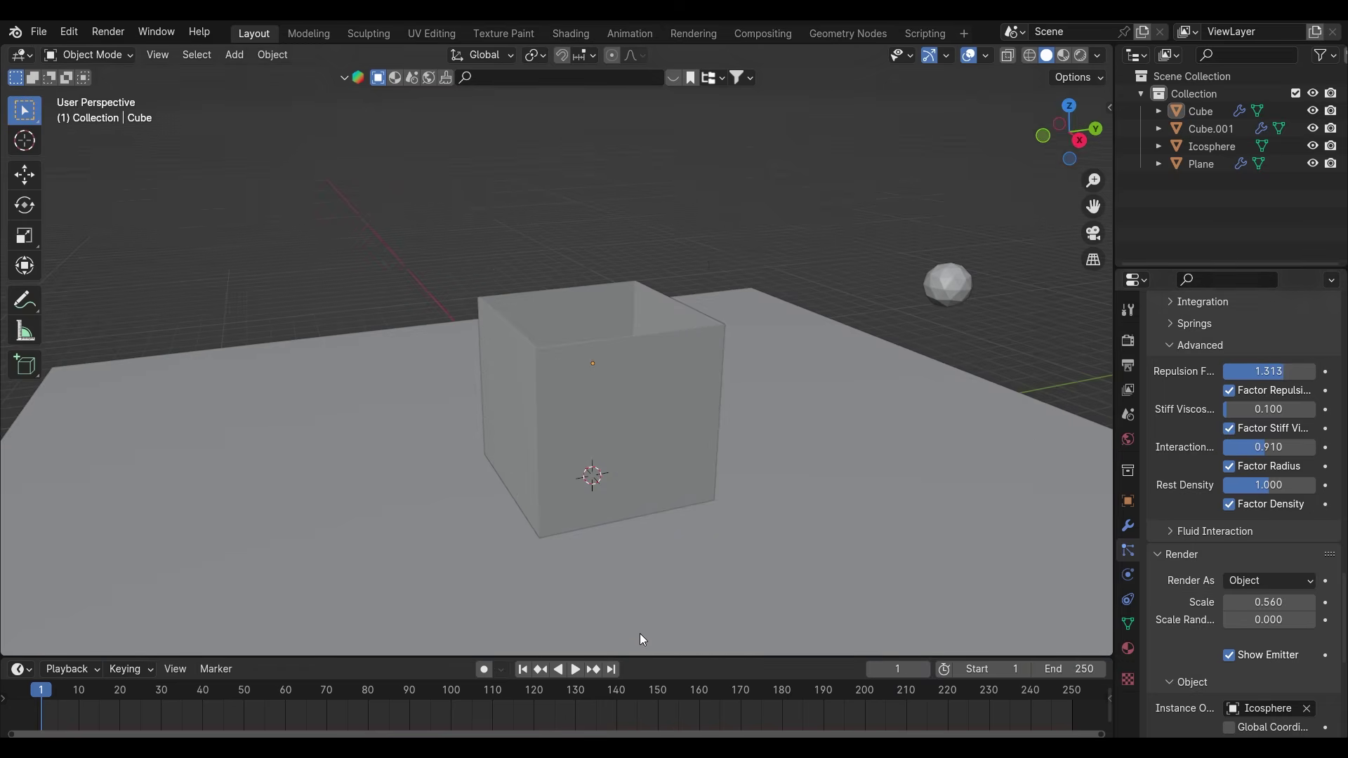
scroll(1183, 512, down, 2)
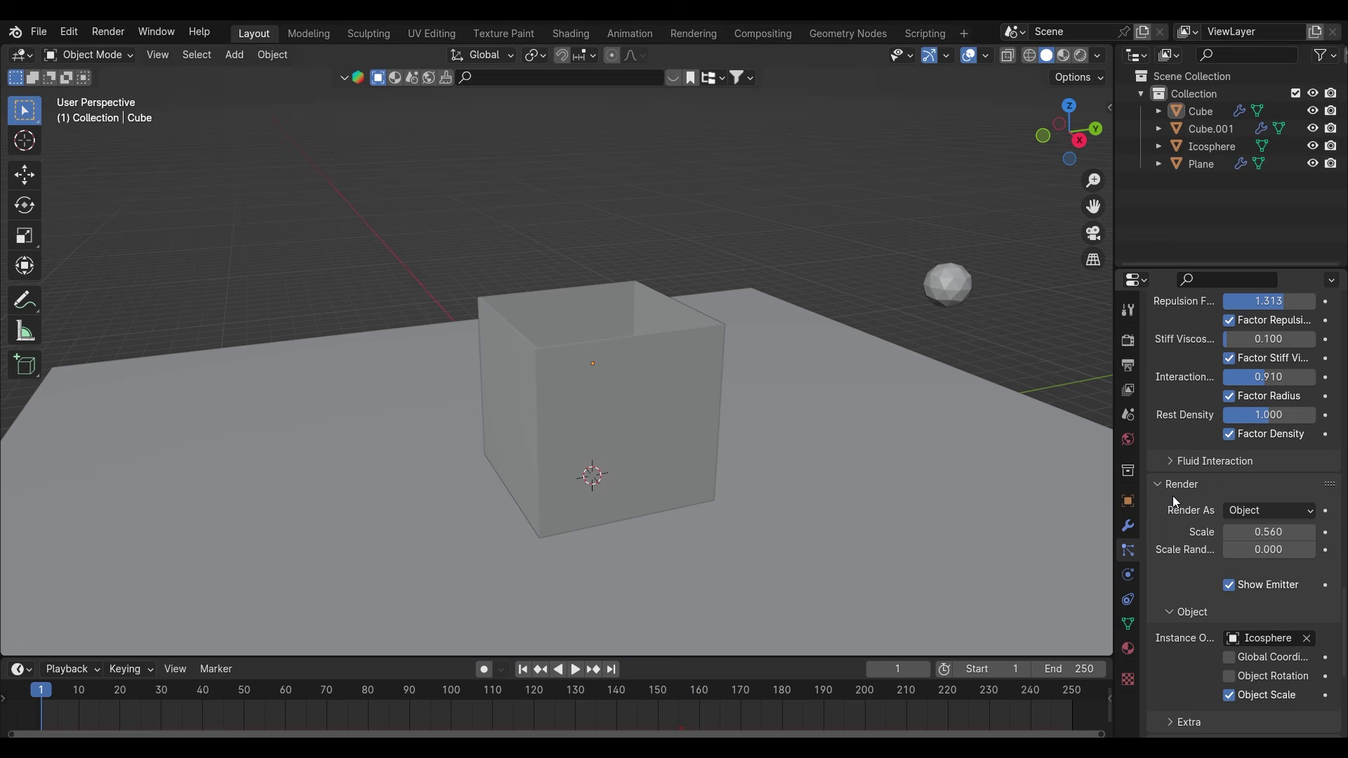
click(573, 670)
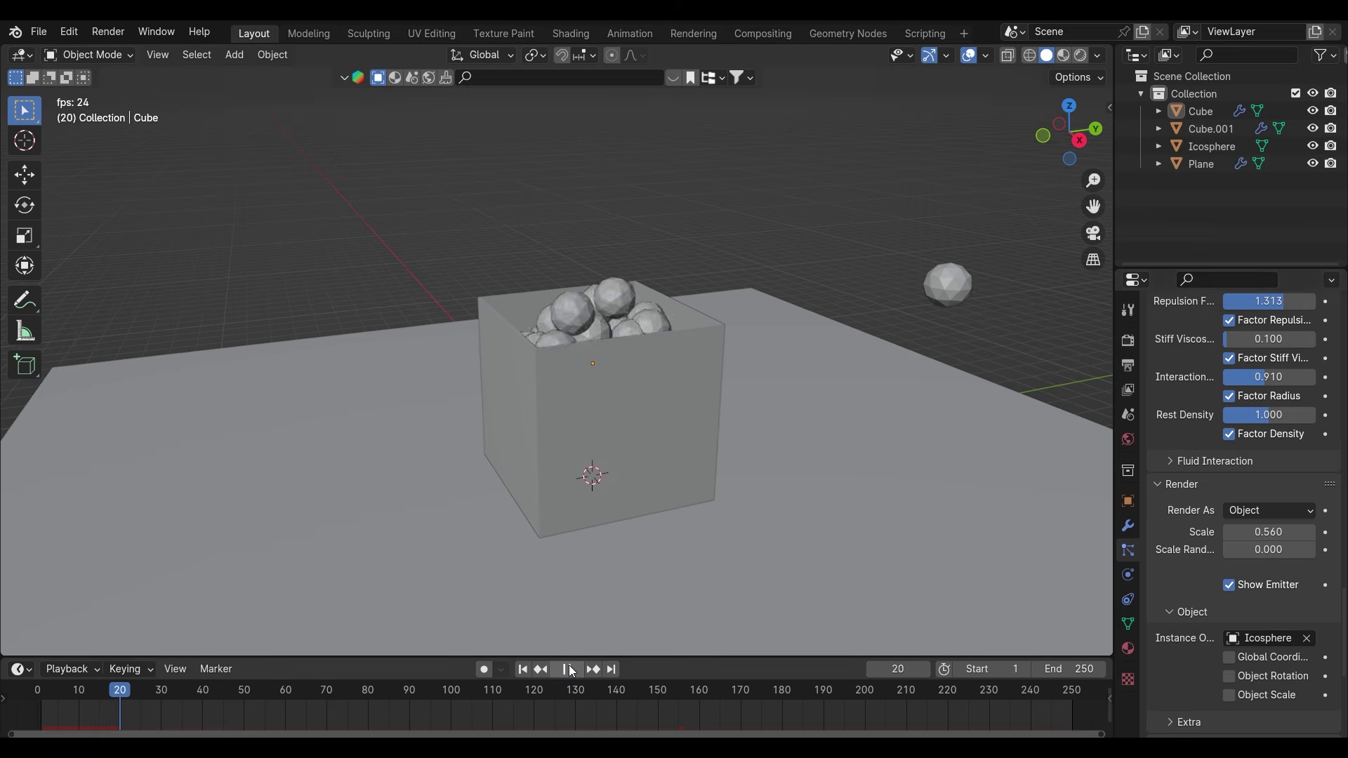
drag(1269, 532, 1250, 531)
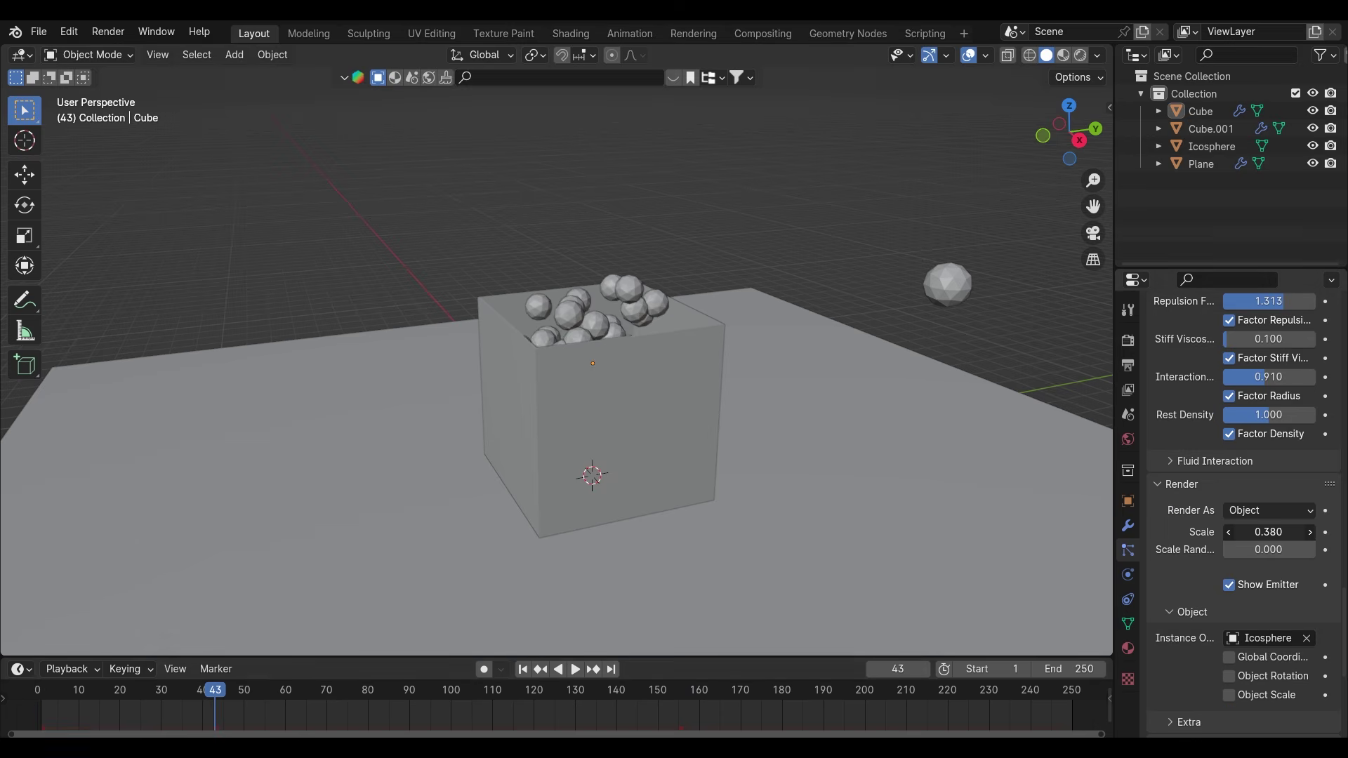
middle_drag(982, 519, 790, 507)
Replay the simulation from the first frame to check the smaller spheres filling the box
key(shift+Left)
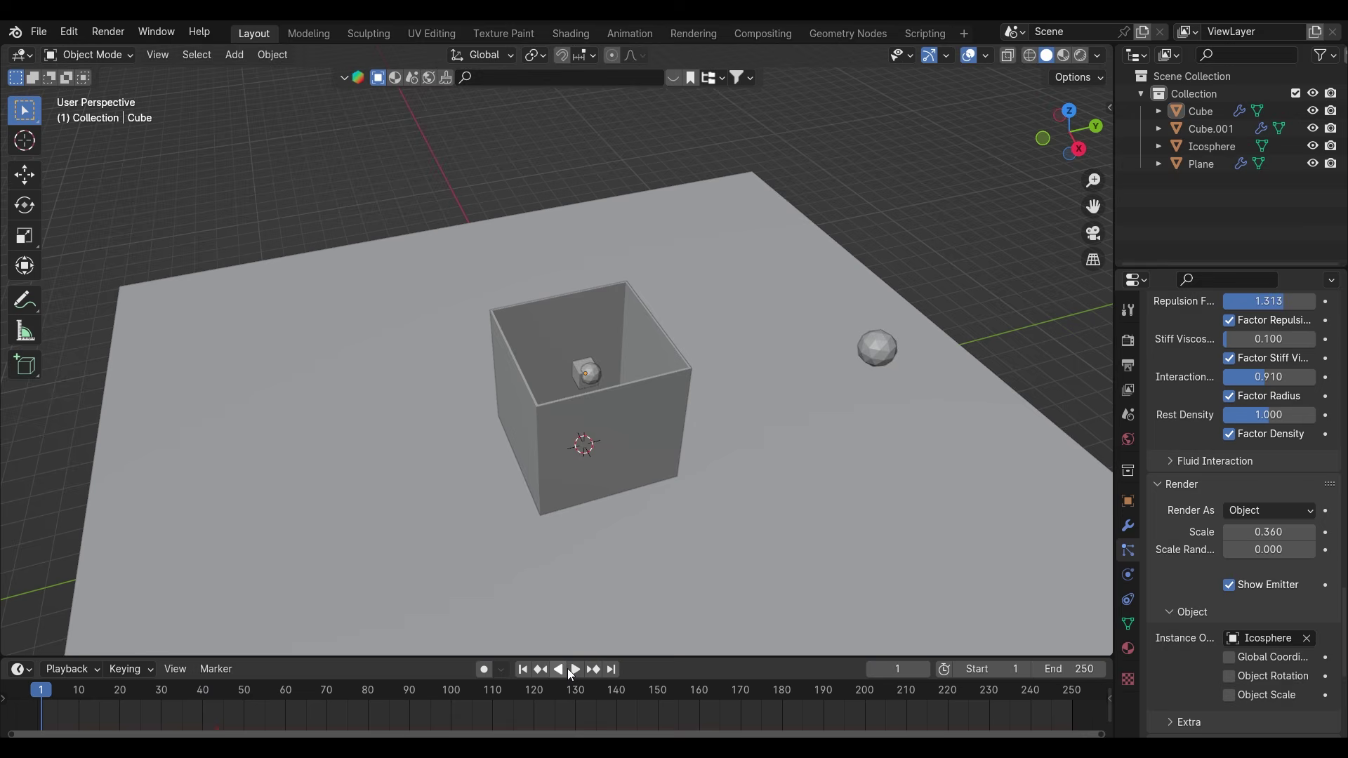
click(574, 670)
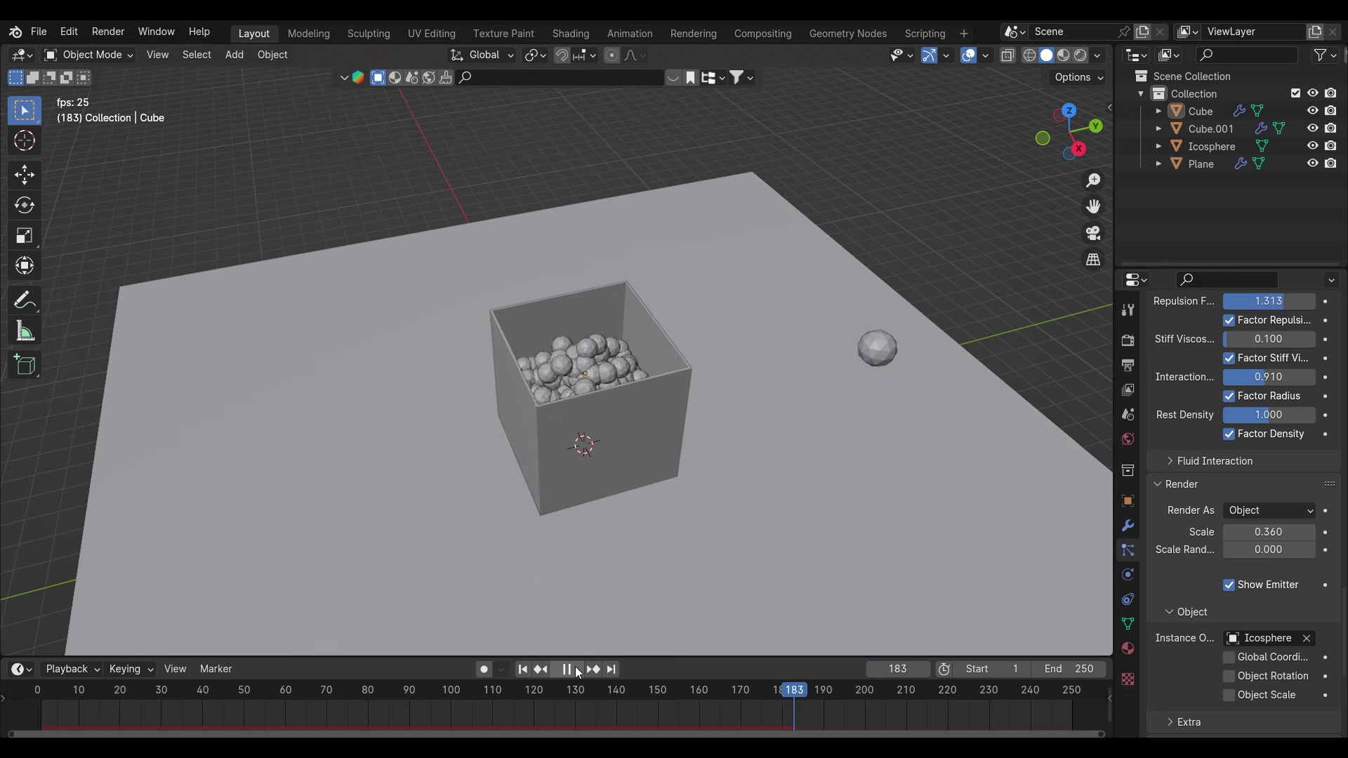
click(522, 671)
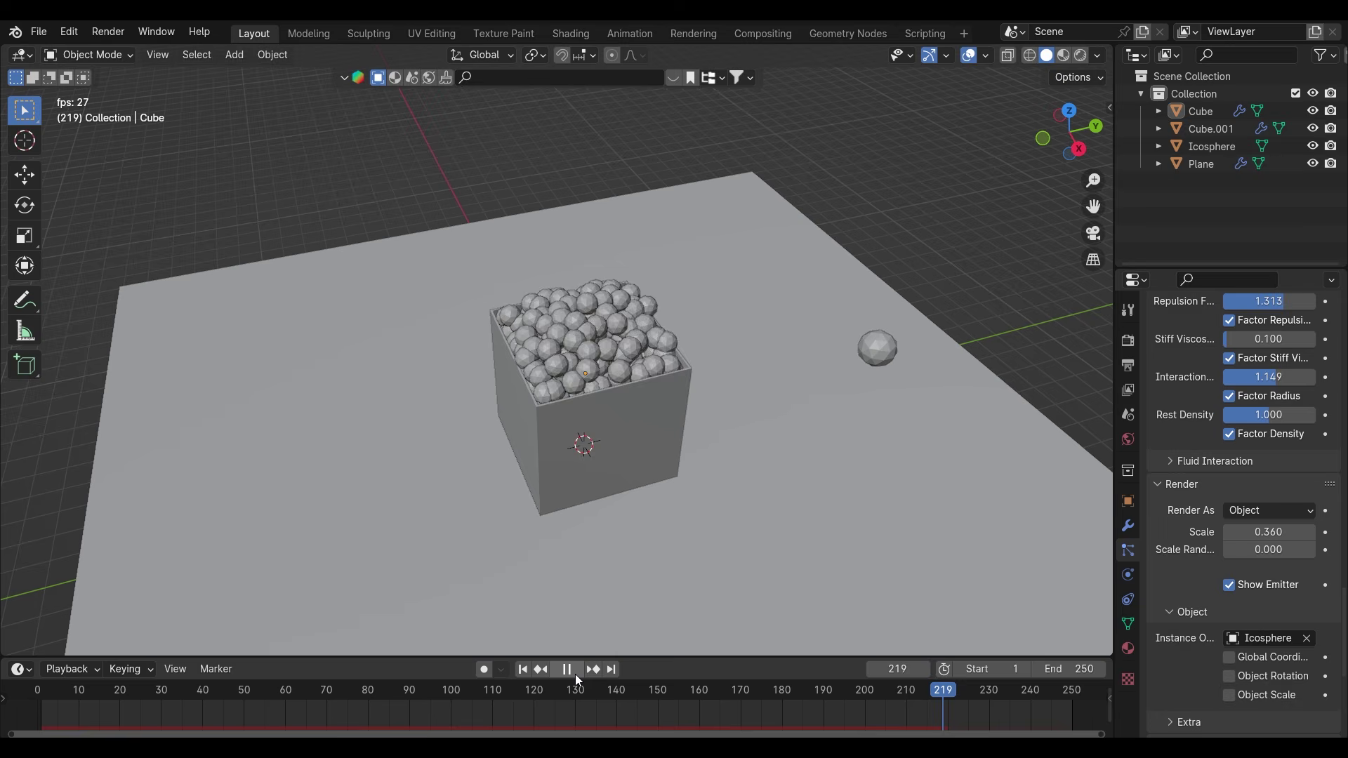
click(575, 674)
click(522, 671)
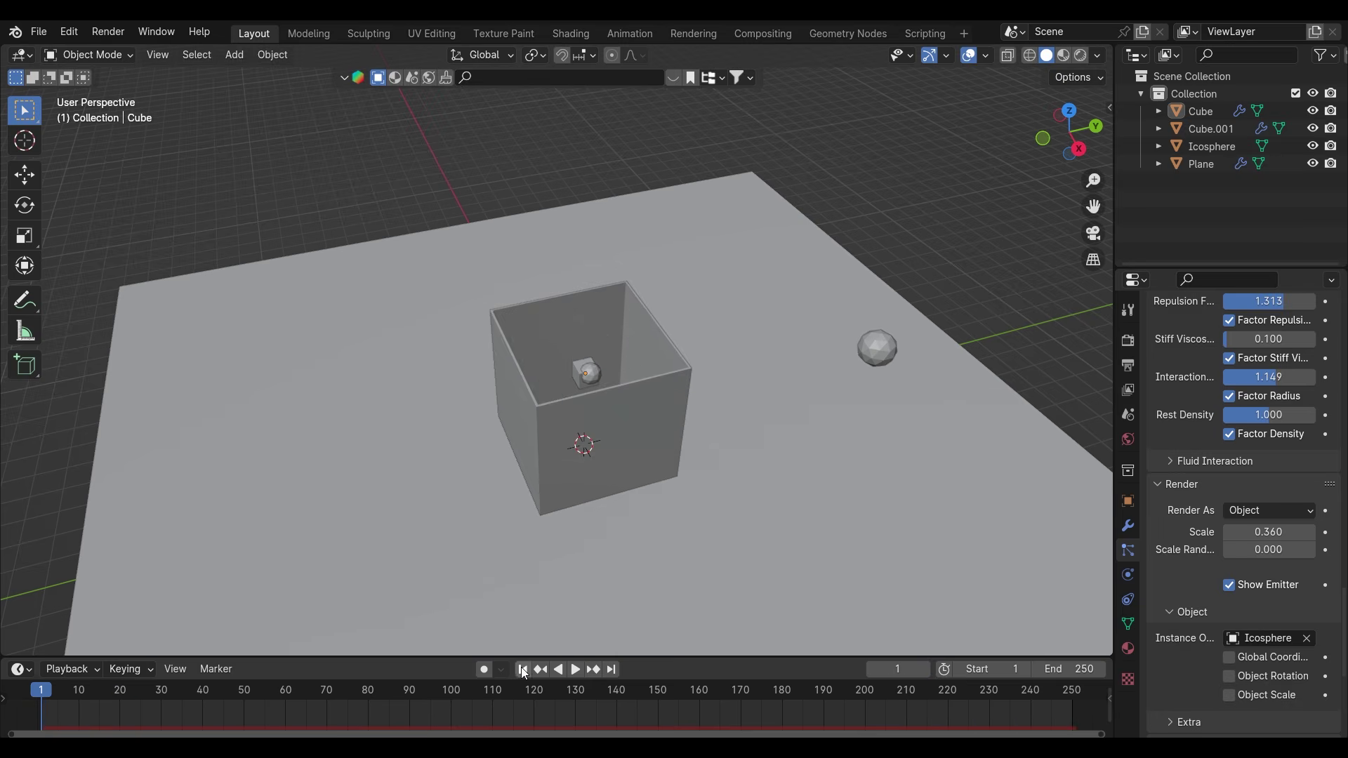
click(579, 673)
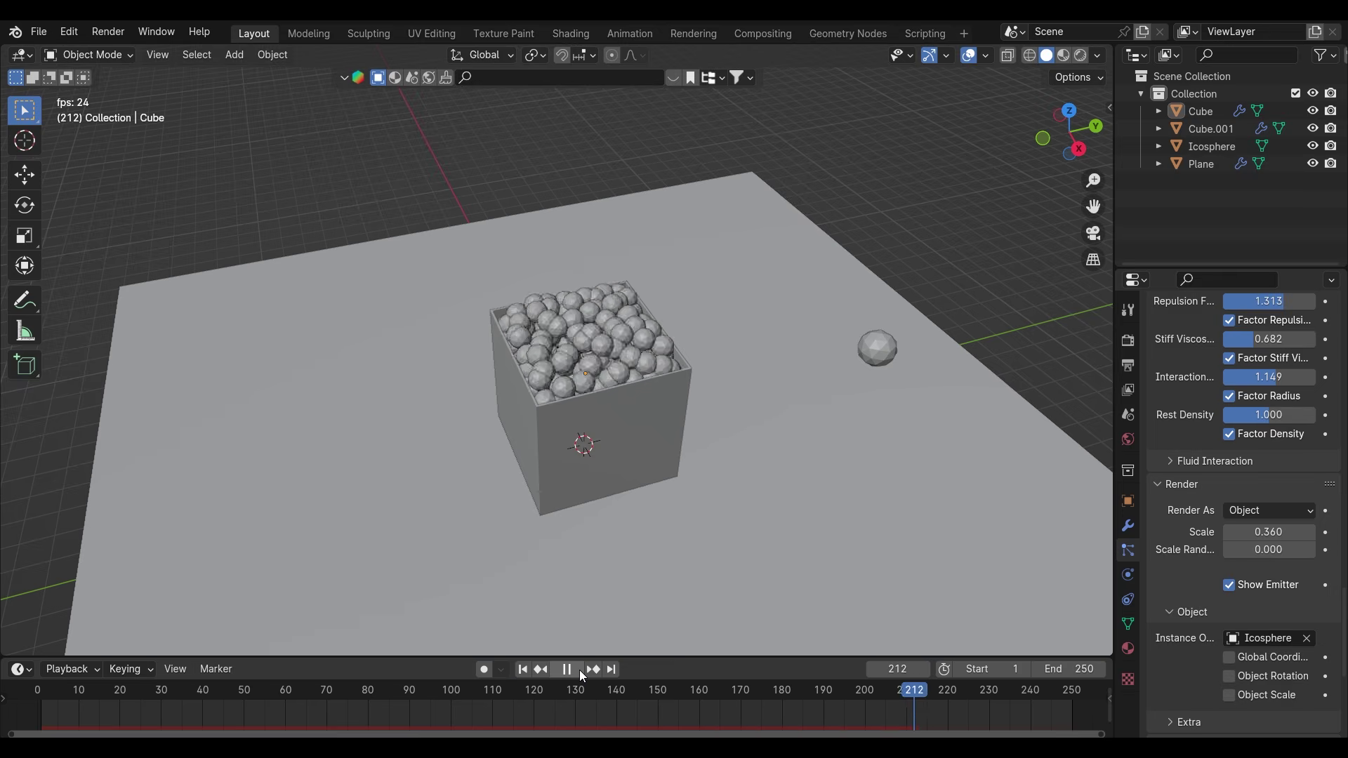
Enable the Icosphere's Object Scale for particles and preview playback to frame 55
click(579, 670)
click(523, 671)
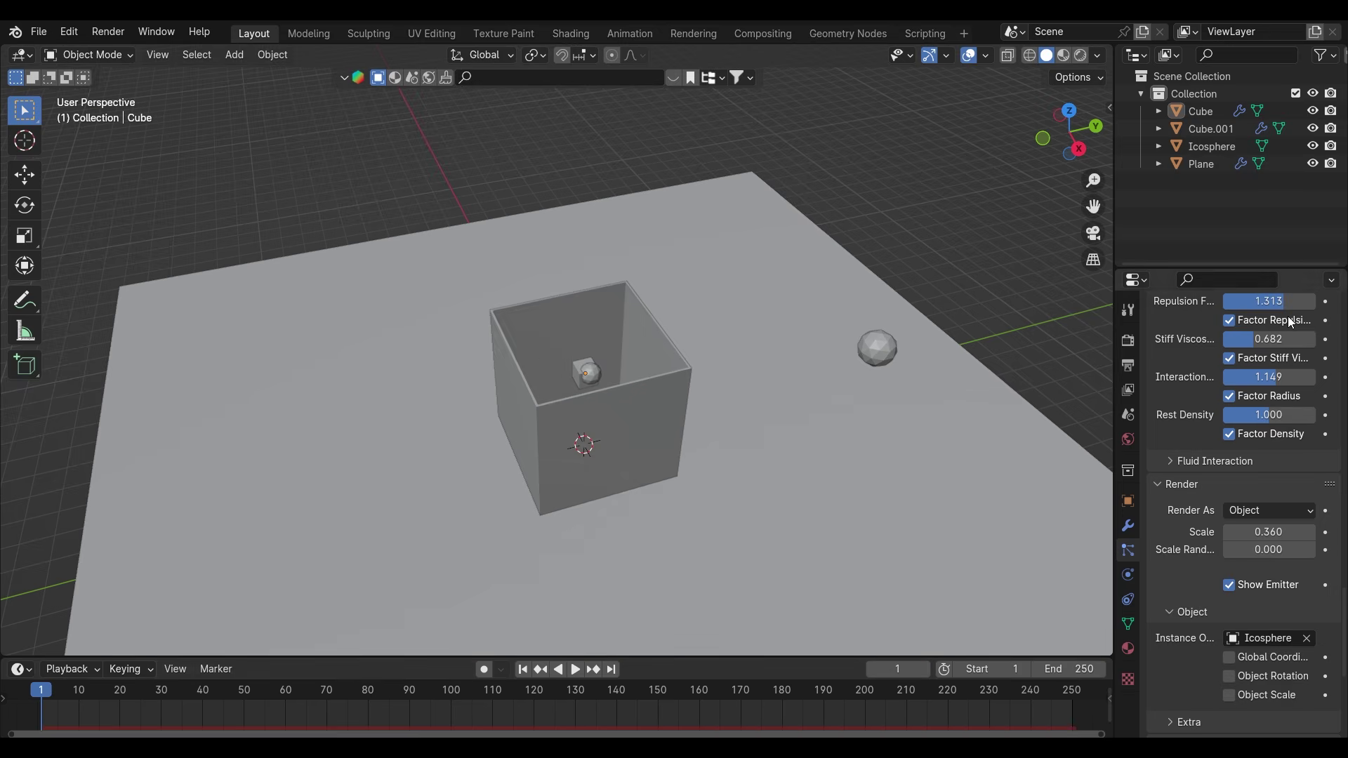
scroll(1156, 483, down, 7)
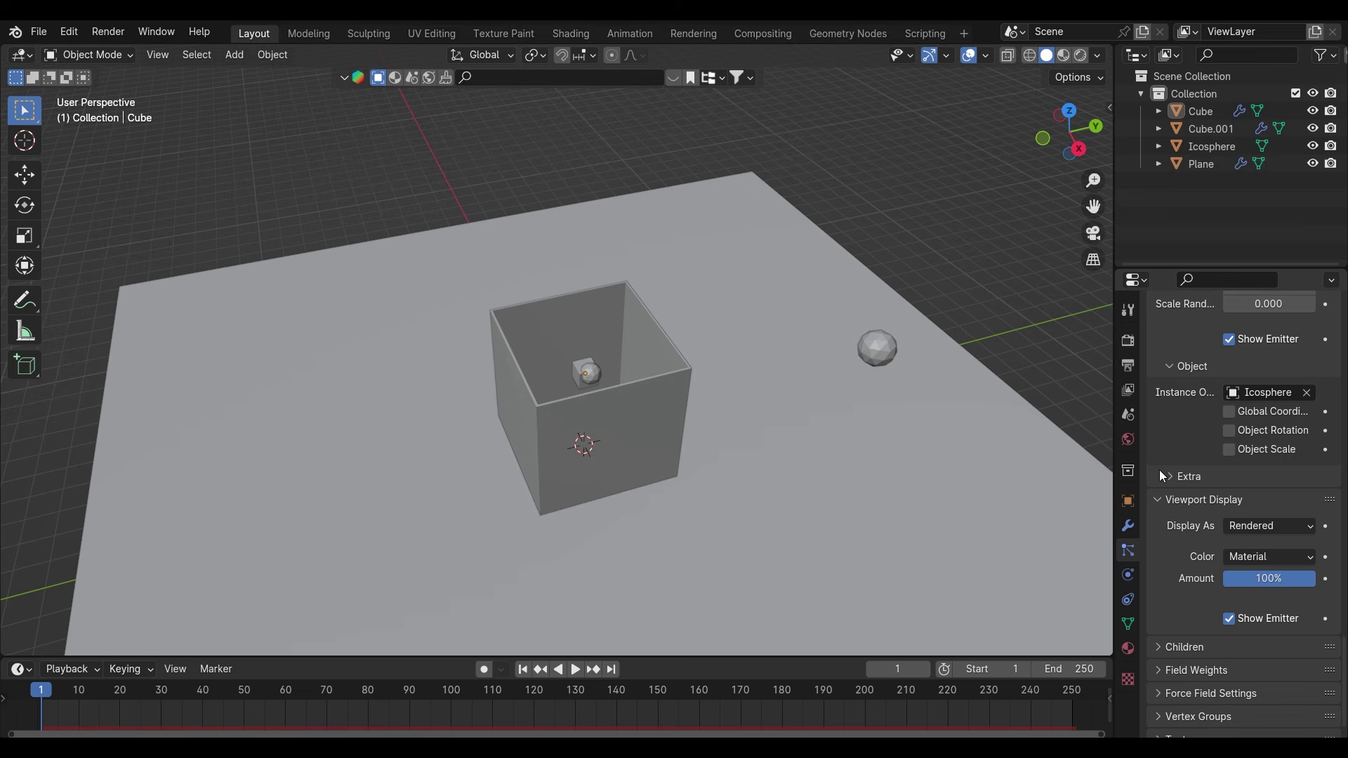
click(1228, 449)
scroll(1250, 376, up, 3)
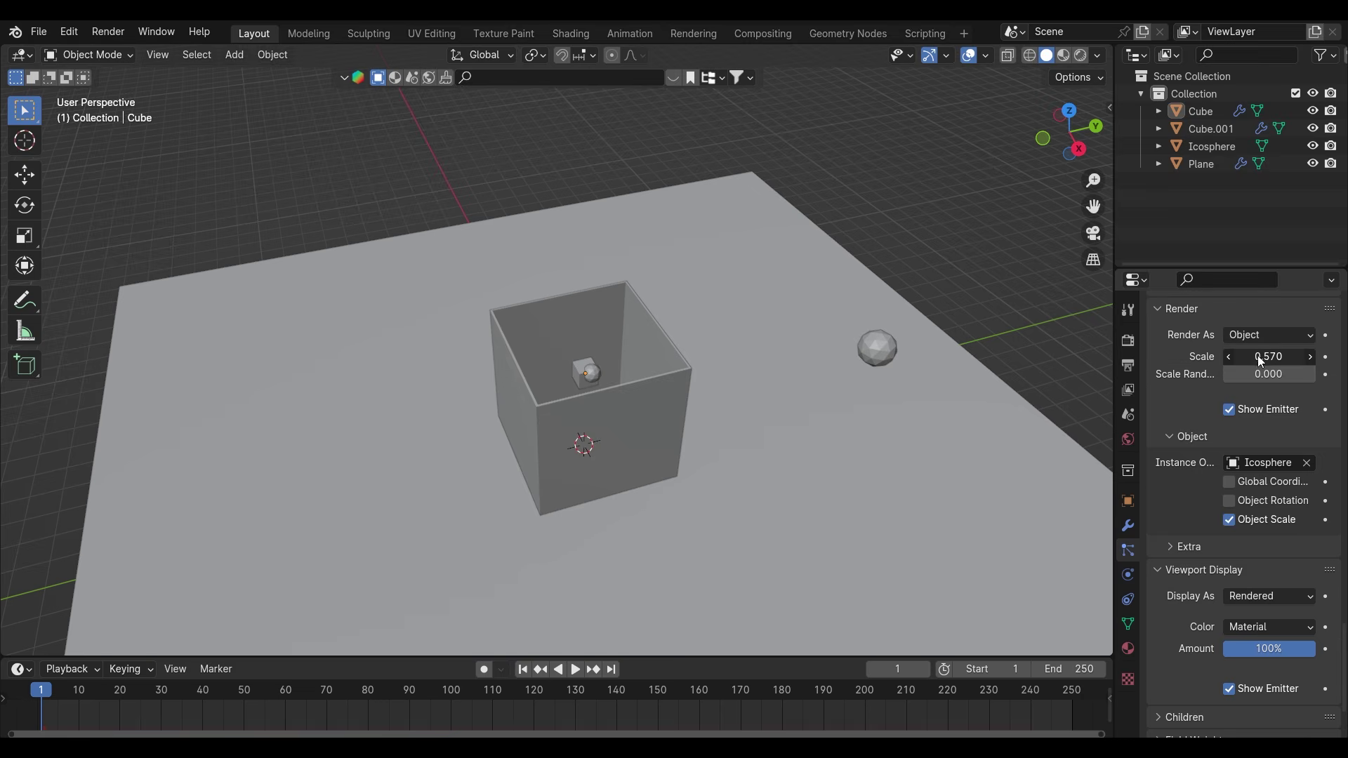
click(576, 670)
key(space)
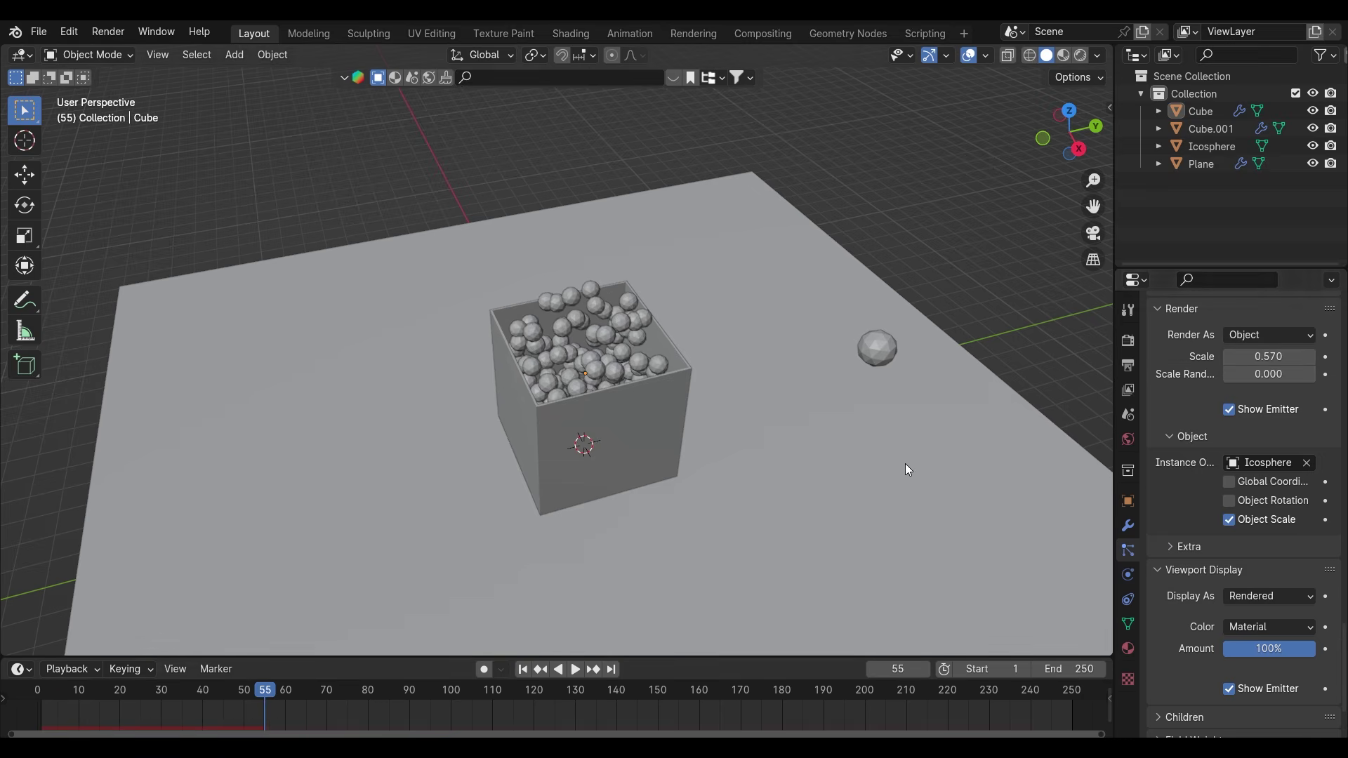
Enlarge the particle scale to 0.700 and replay to frame 126 to inspect the spill
drag(1269, 356, 1306, 357)
middle_drag(737, 379, 618, 519)
key(shift+Left)
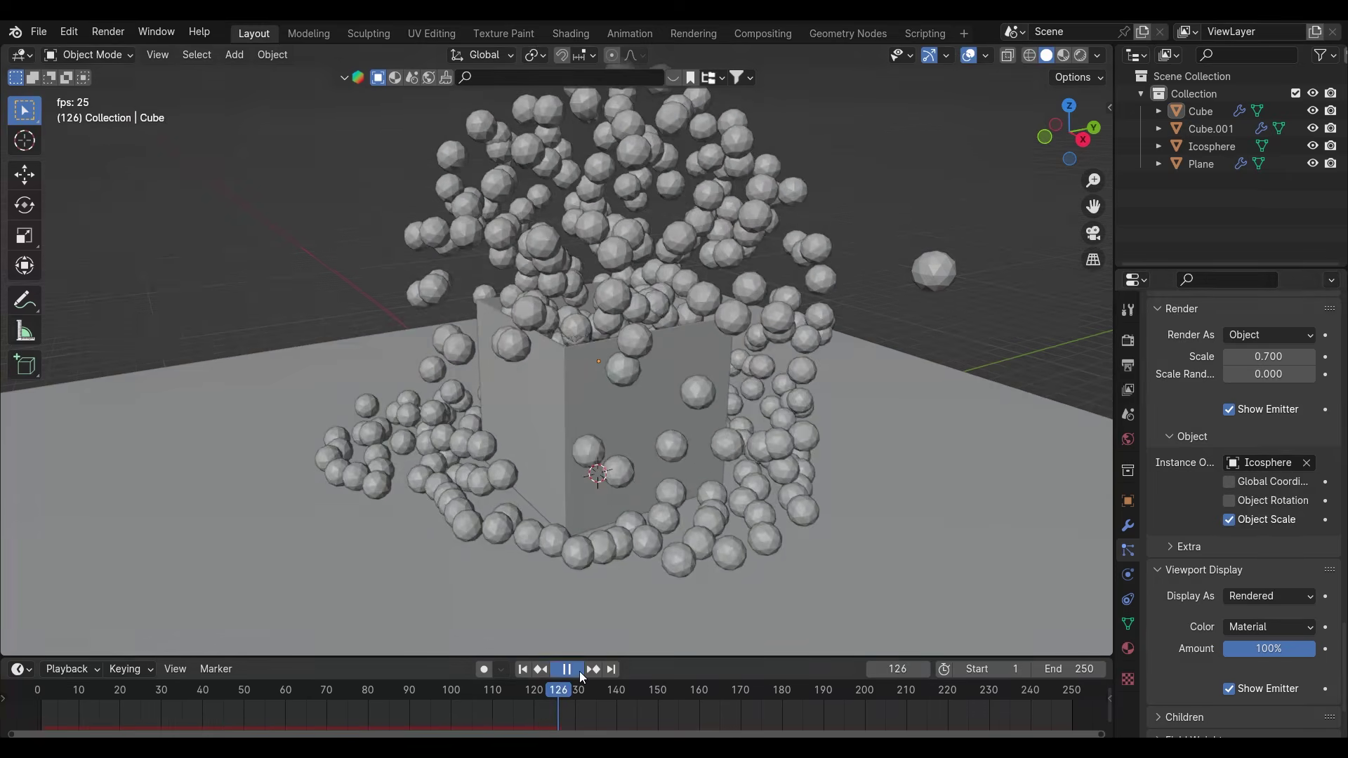
click(580, 671)
middle_drag(593, 491, 660, 421)
scroll(1189, 401, up, 6)
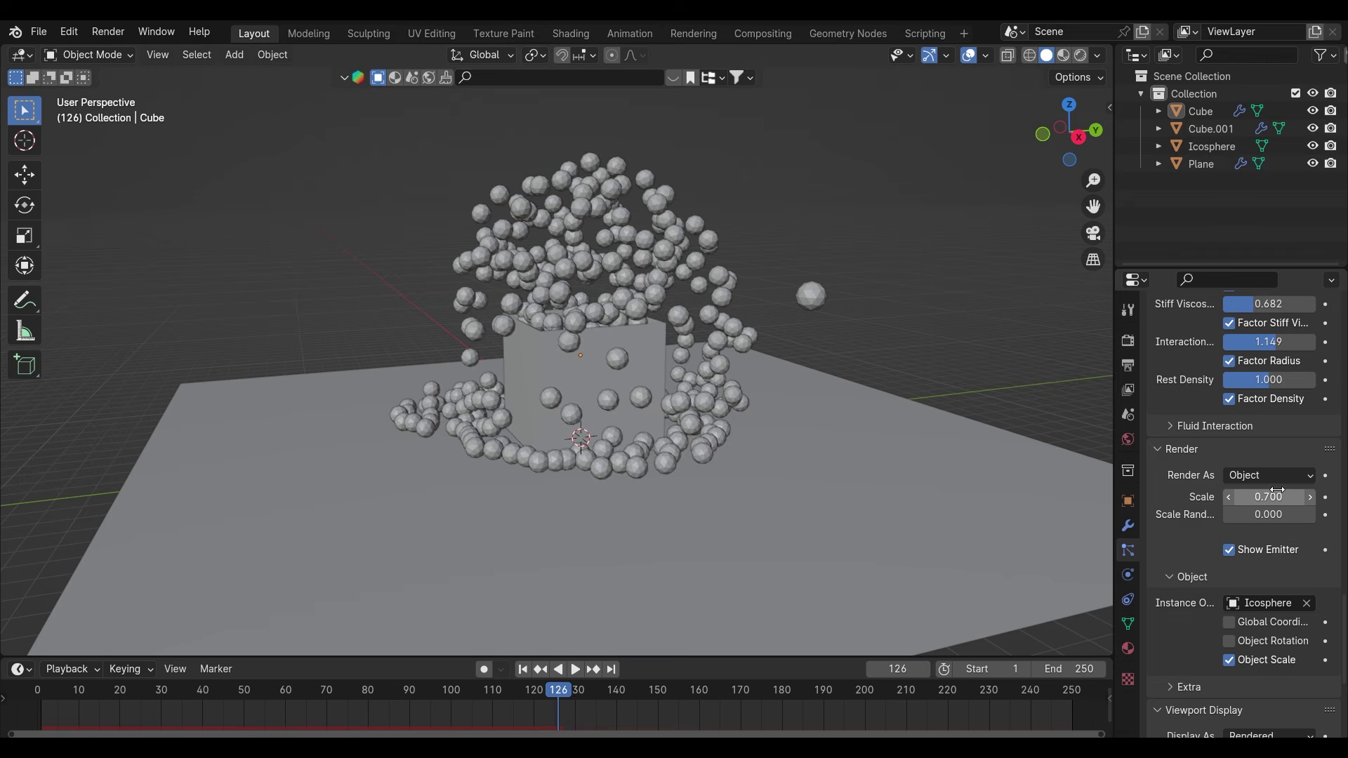
Soften the repulsion to 1.015, replay to frame 169, and lower Rest Density to 0.731
drag(1269, 496, 1250, 496)
scroll(1201, 426, up, 2)
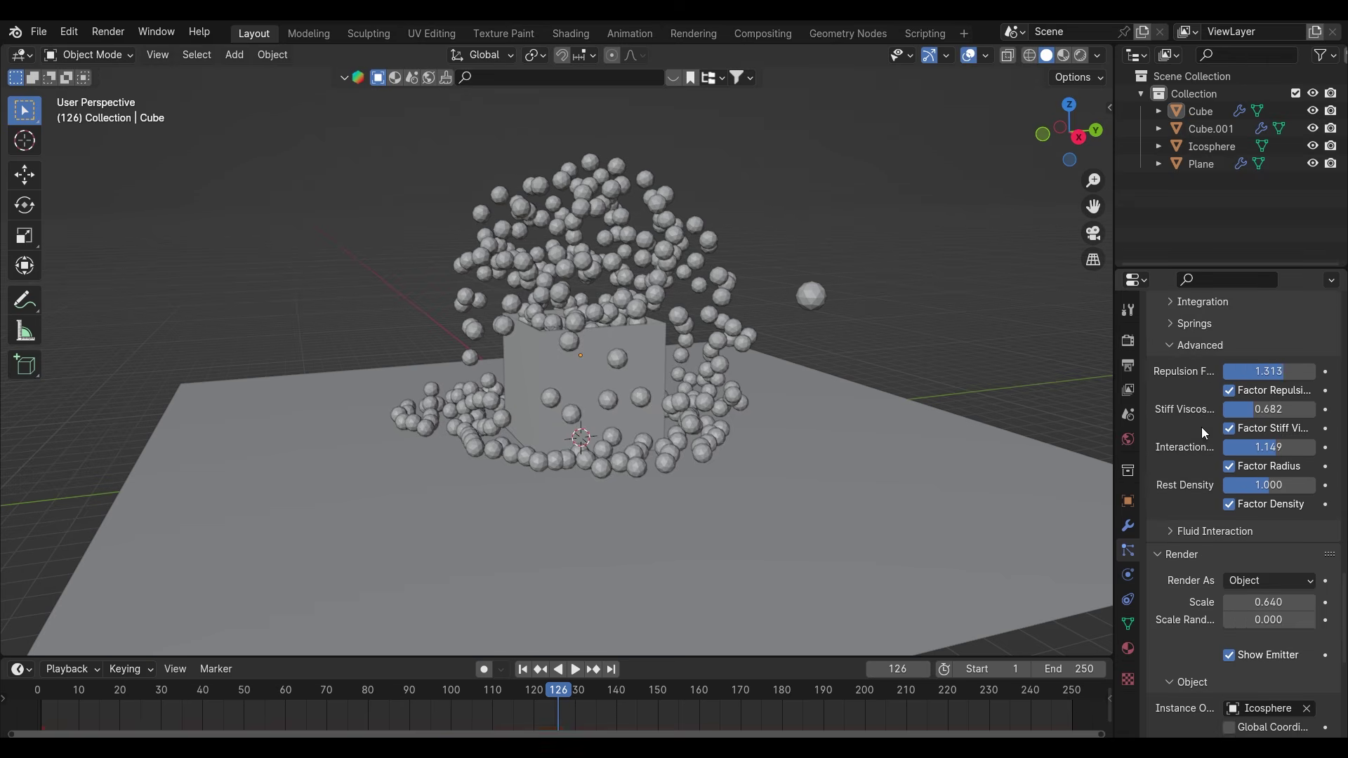
click(522, 669)
click(575, 669)
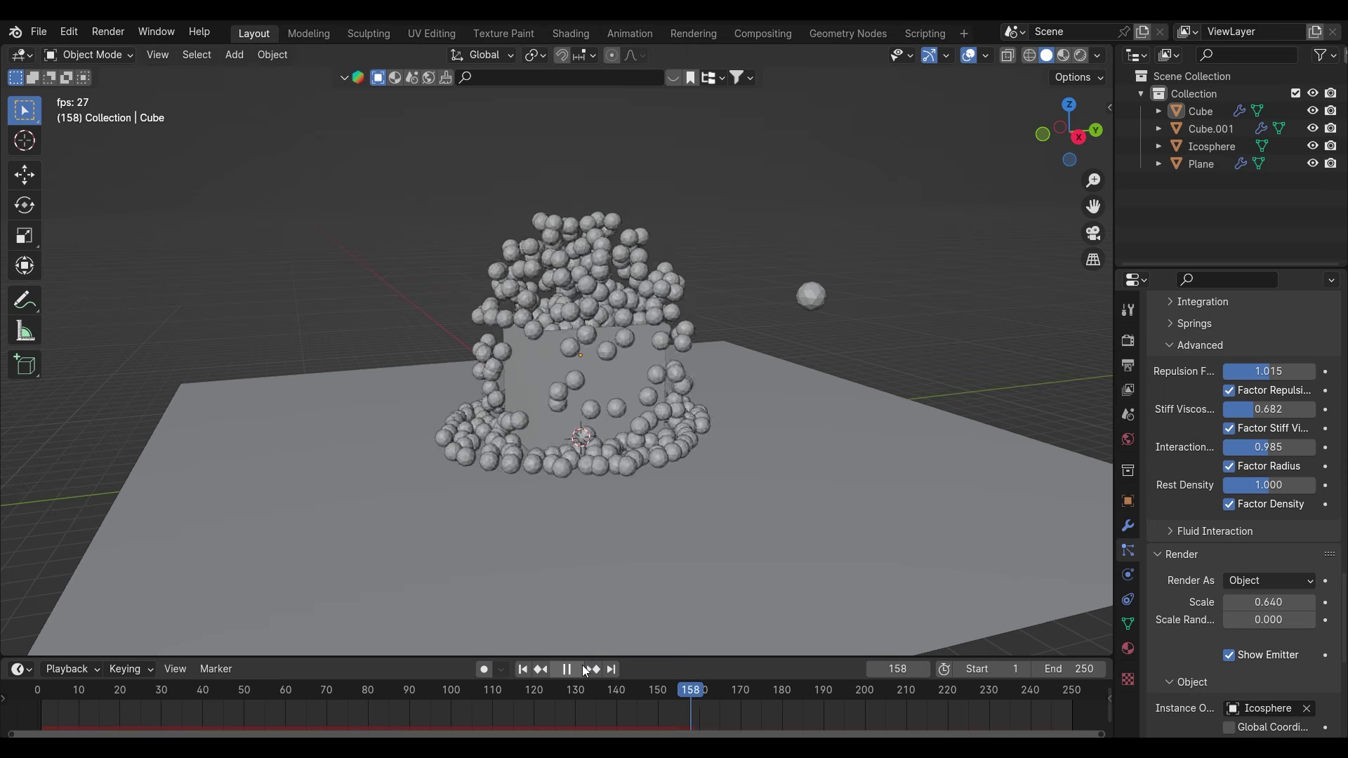
key(space)
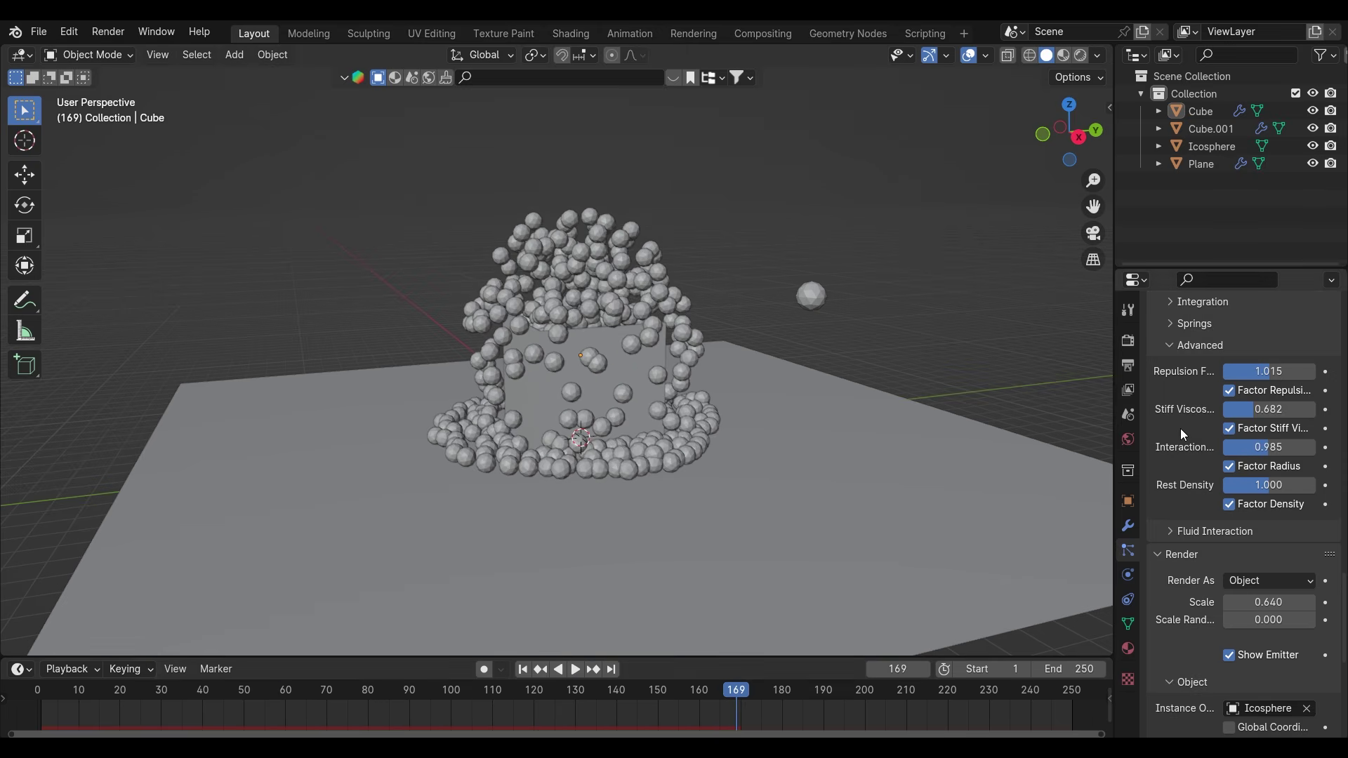
drag(1270, 487, 1262, 455)
Replay the particle simulation from frame 1 and pause to inspect the result
scroll(1172, 437, up, 15)
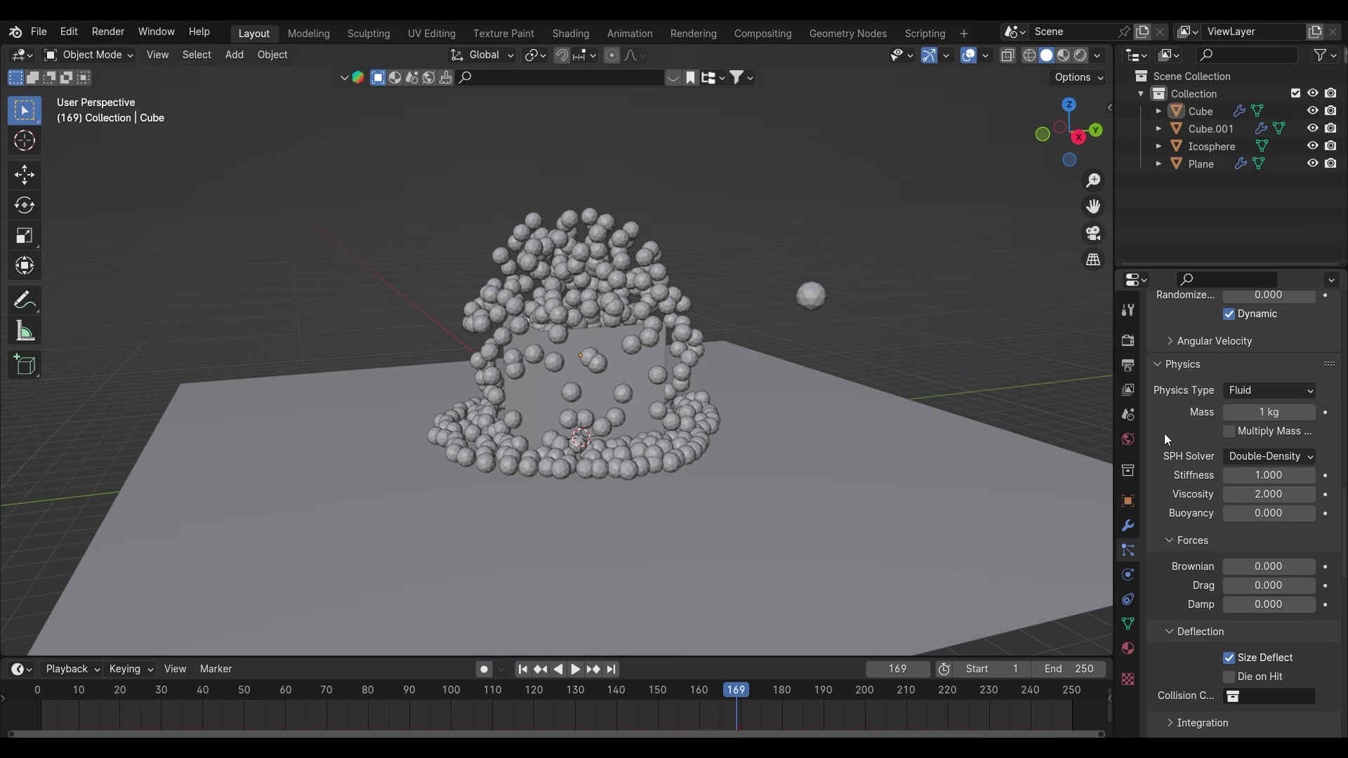
scroll(1167, 438, up, 15)
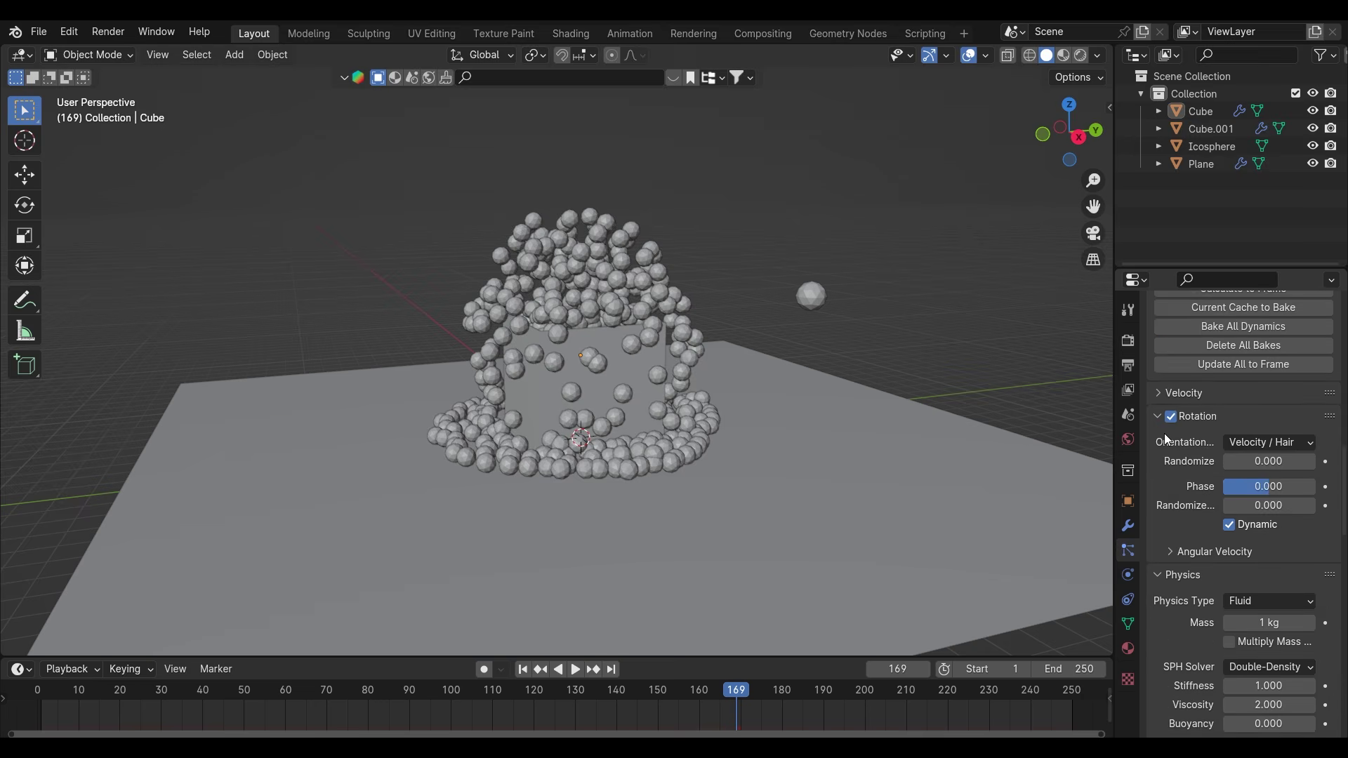
scroll(1158, 440, up, 8)
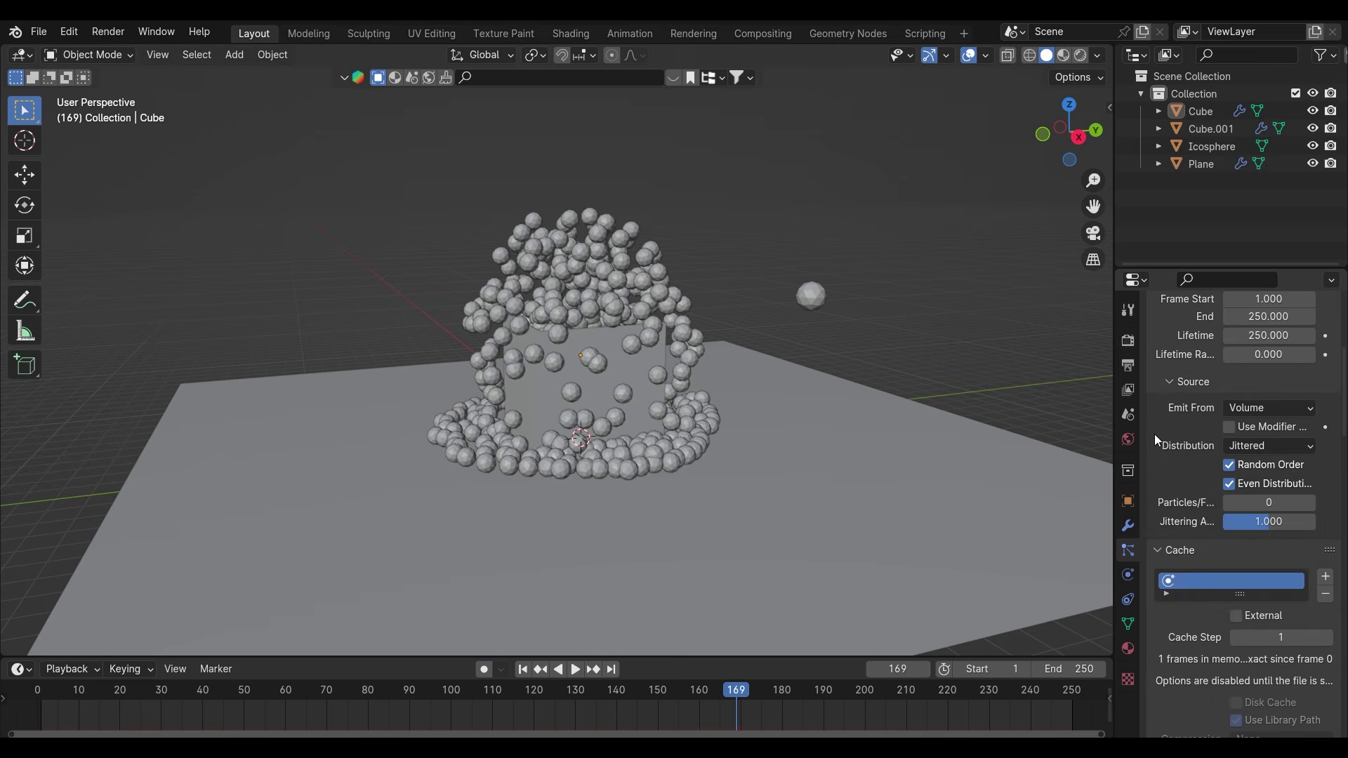
scroll(1156, 437, up, 5)
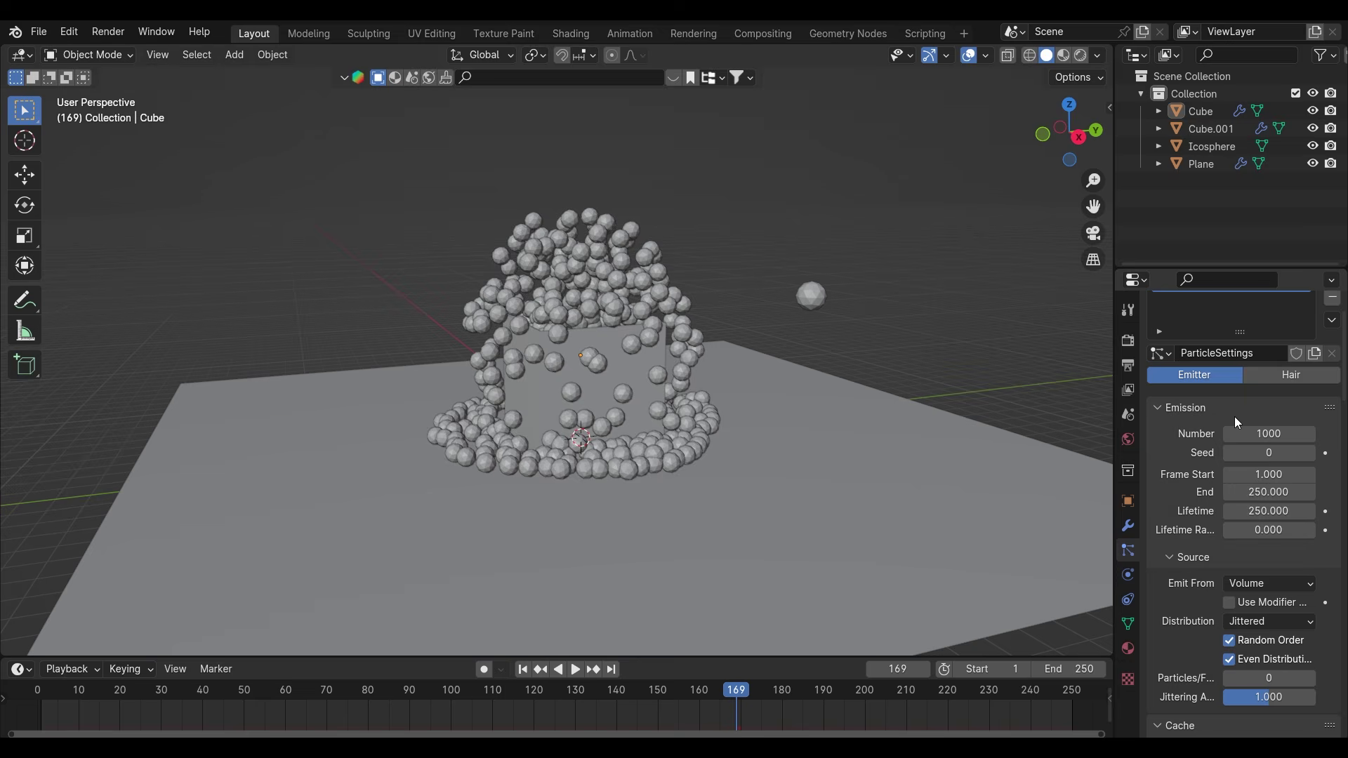
click(523, 669)
click(575, 669)
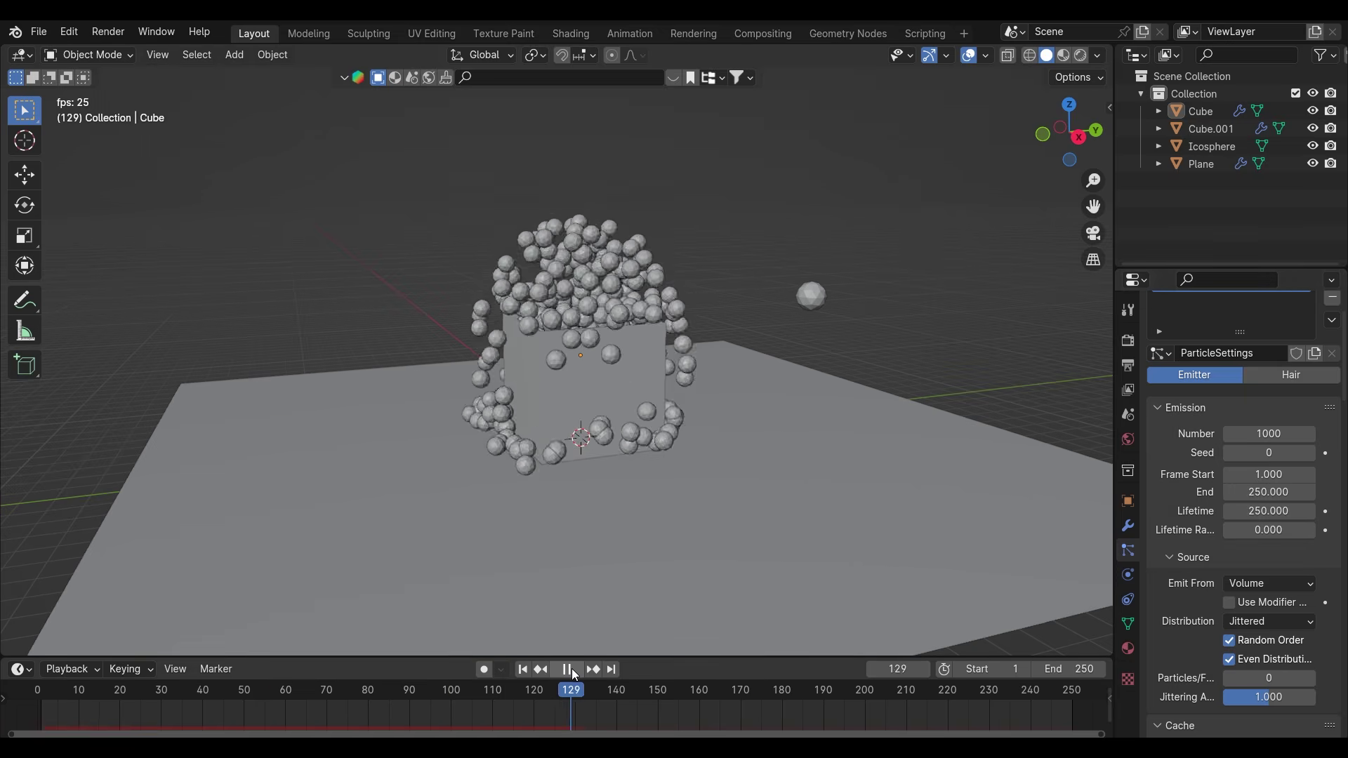
click(575, 674)
middle_drag(596, 524, 586, 491)
Rewind to frame 1 and set the emission Number to 3000 particles
click(522, 669)
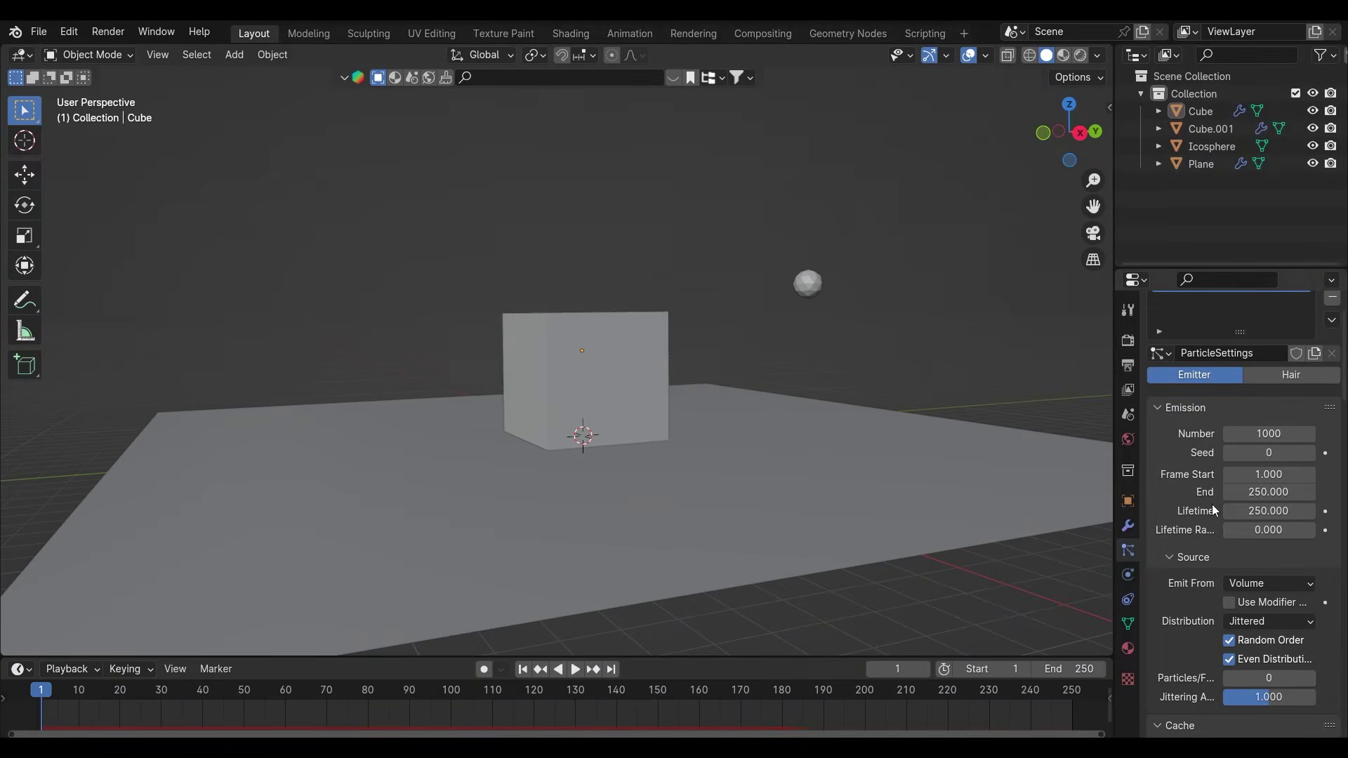
click(1276, 435)
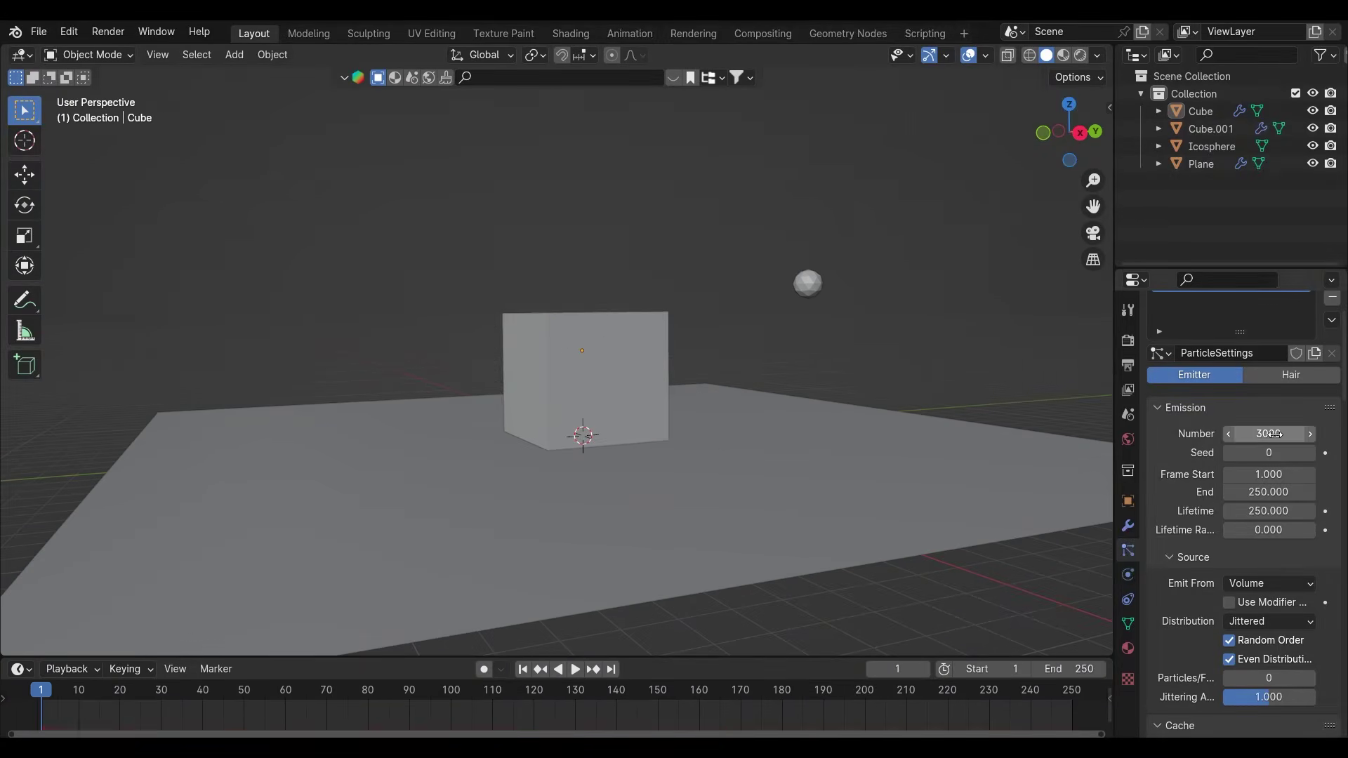
scroll(1221, 508, down, 5)
Paste a lower Repulsion Factor of 0.866 and replay the simulation to frame 222
scroll(1216, 516, up, 3)
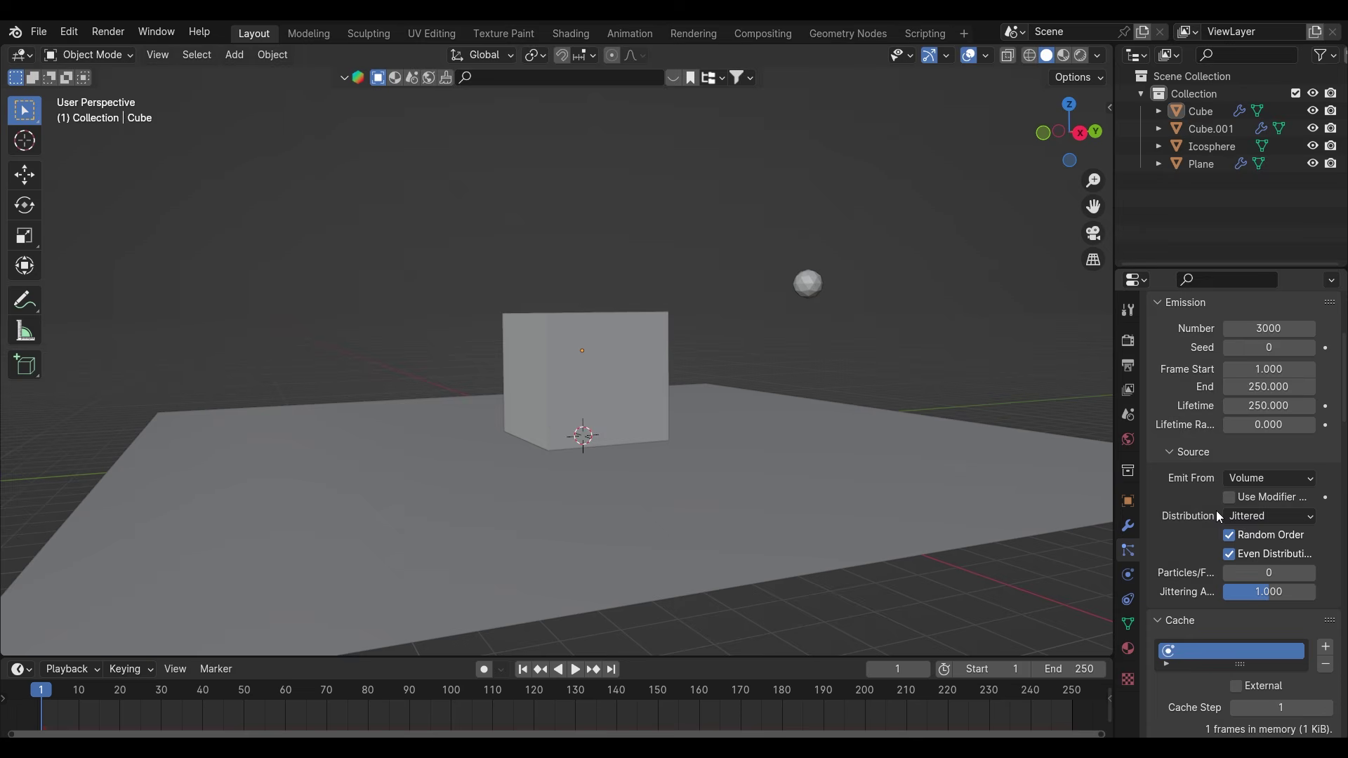
scroll(1192, 517, down, 12)
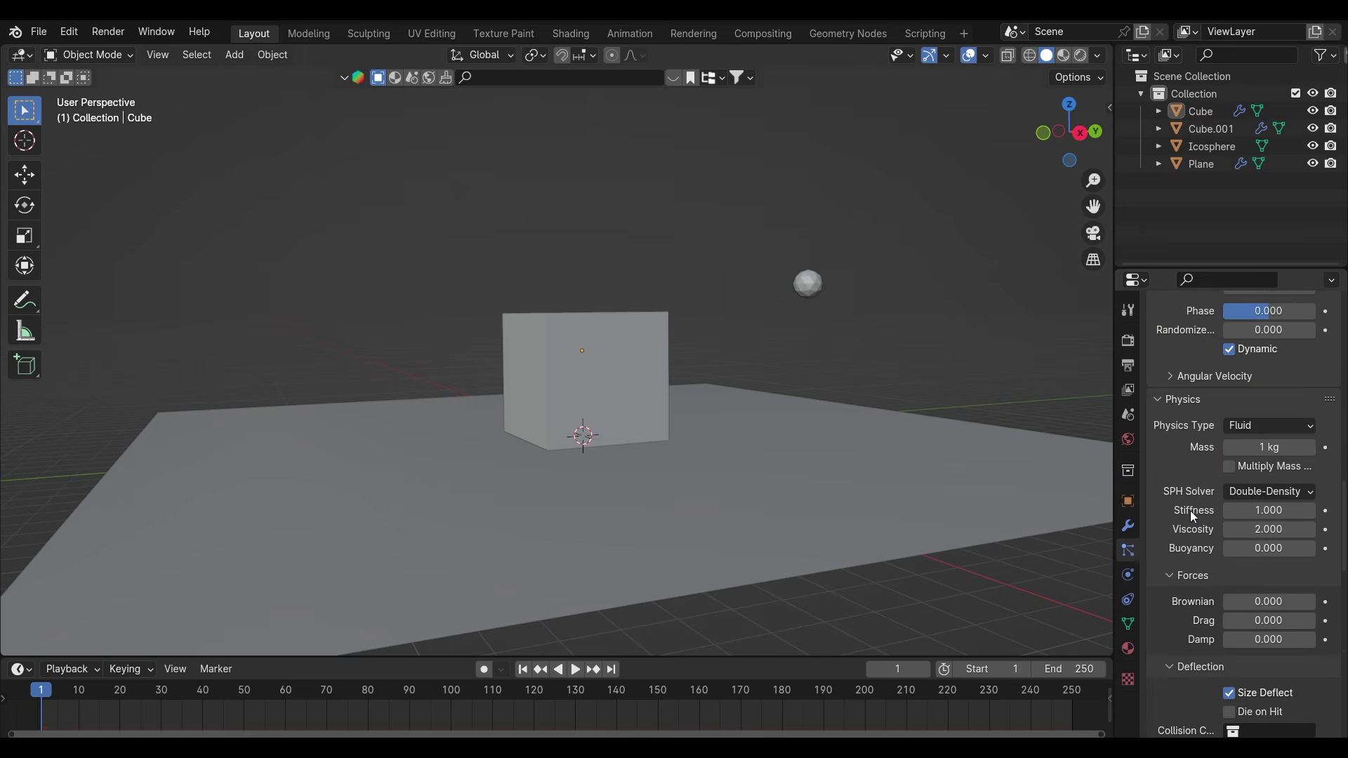
scroll(1190, 511, down, 14)
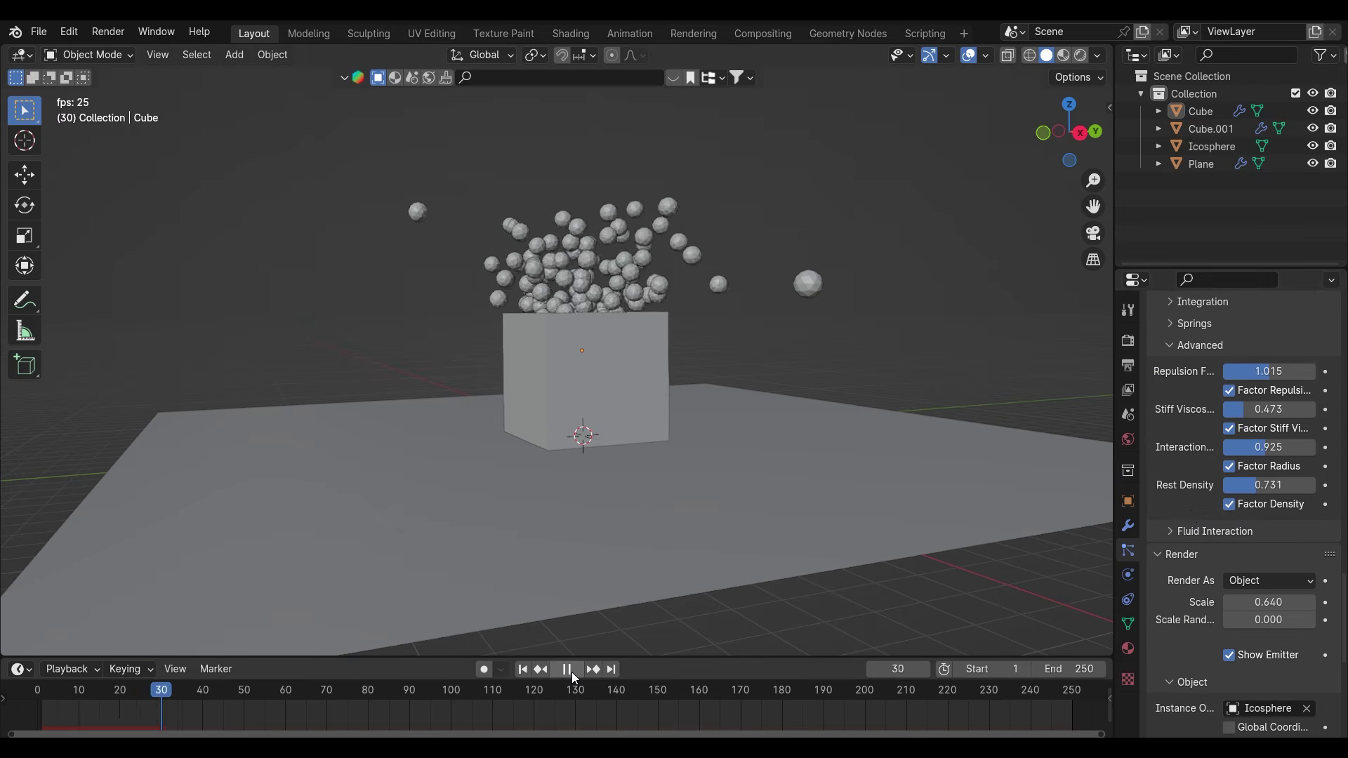
click(572, 672)
click(534, 672)
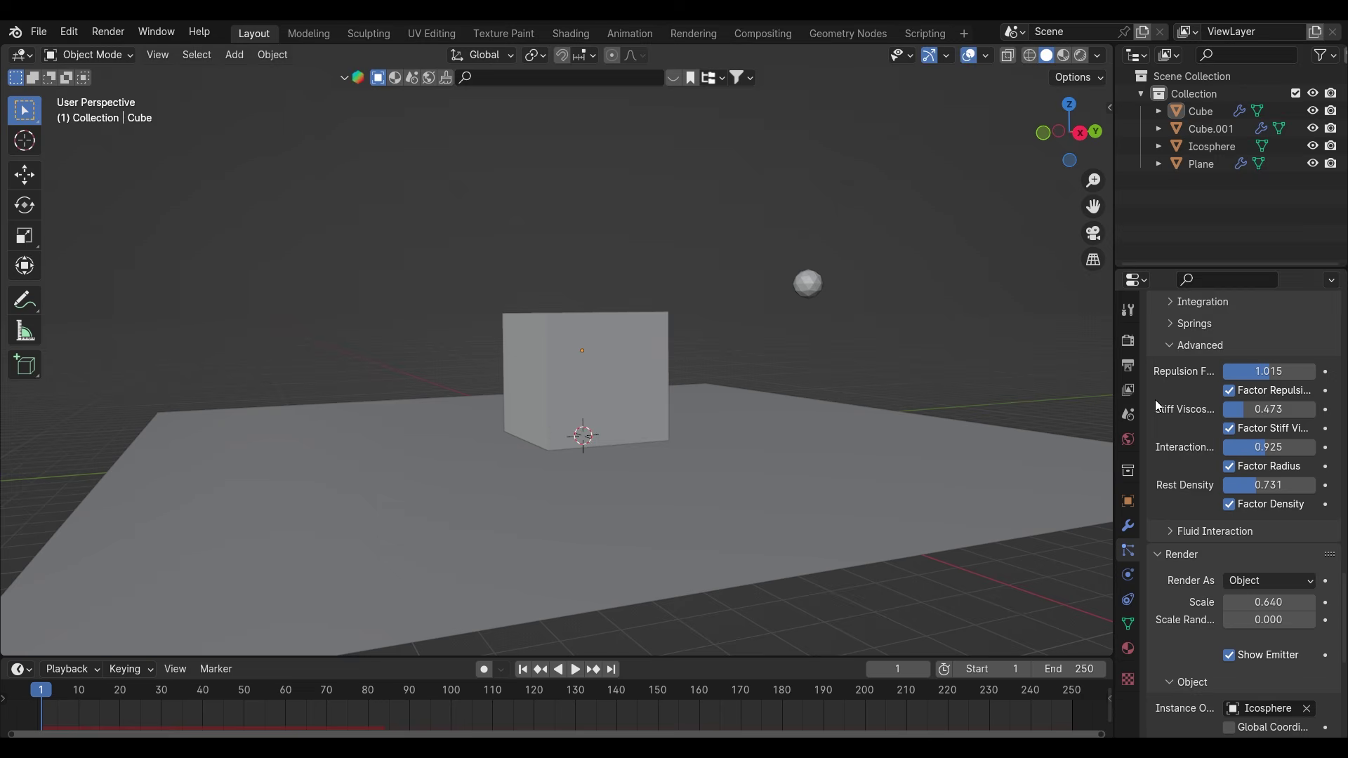
text(0.731)
click(576, 672)
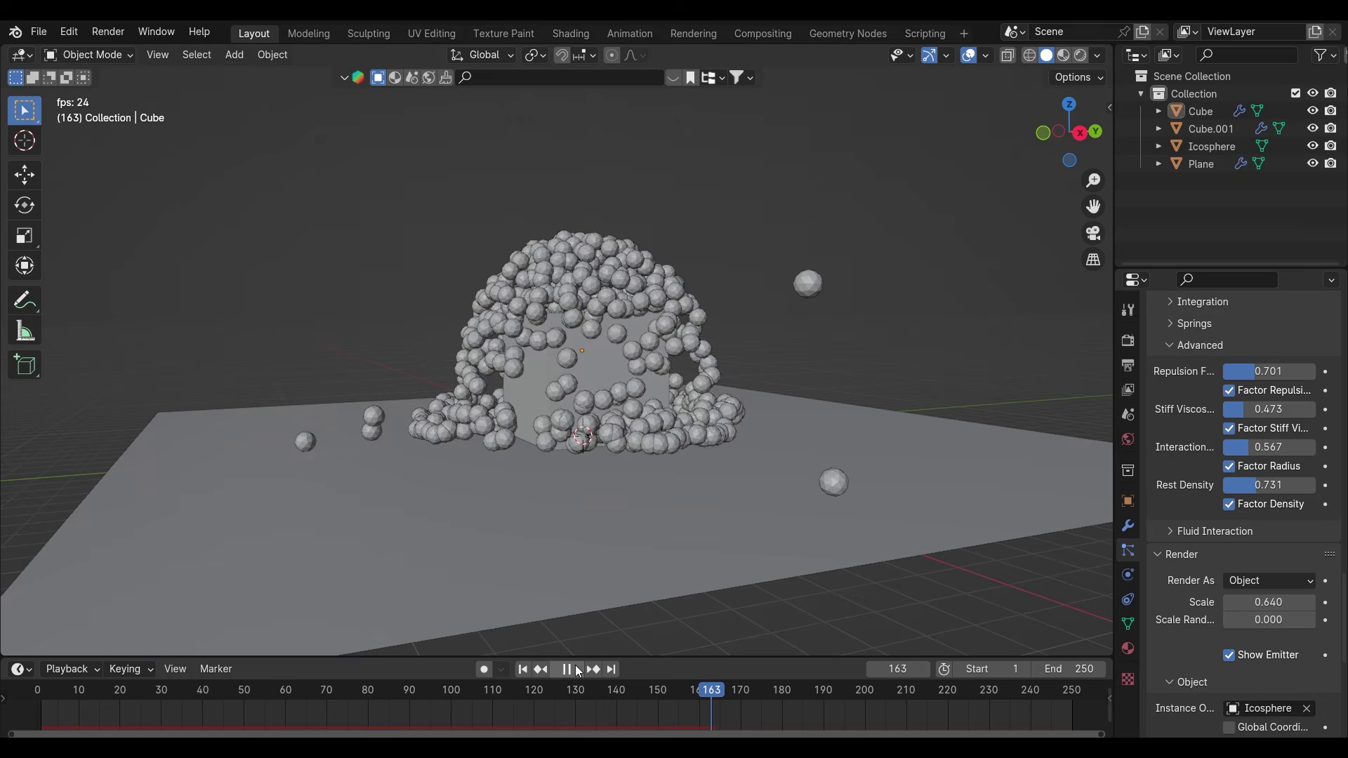
click(577, 672)
middle_drag(599, 500, 613, 482)
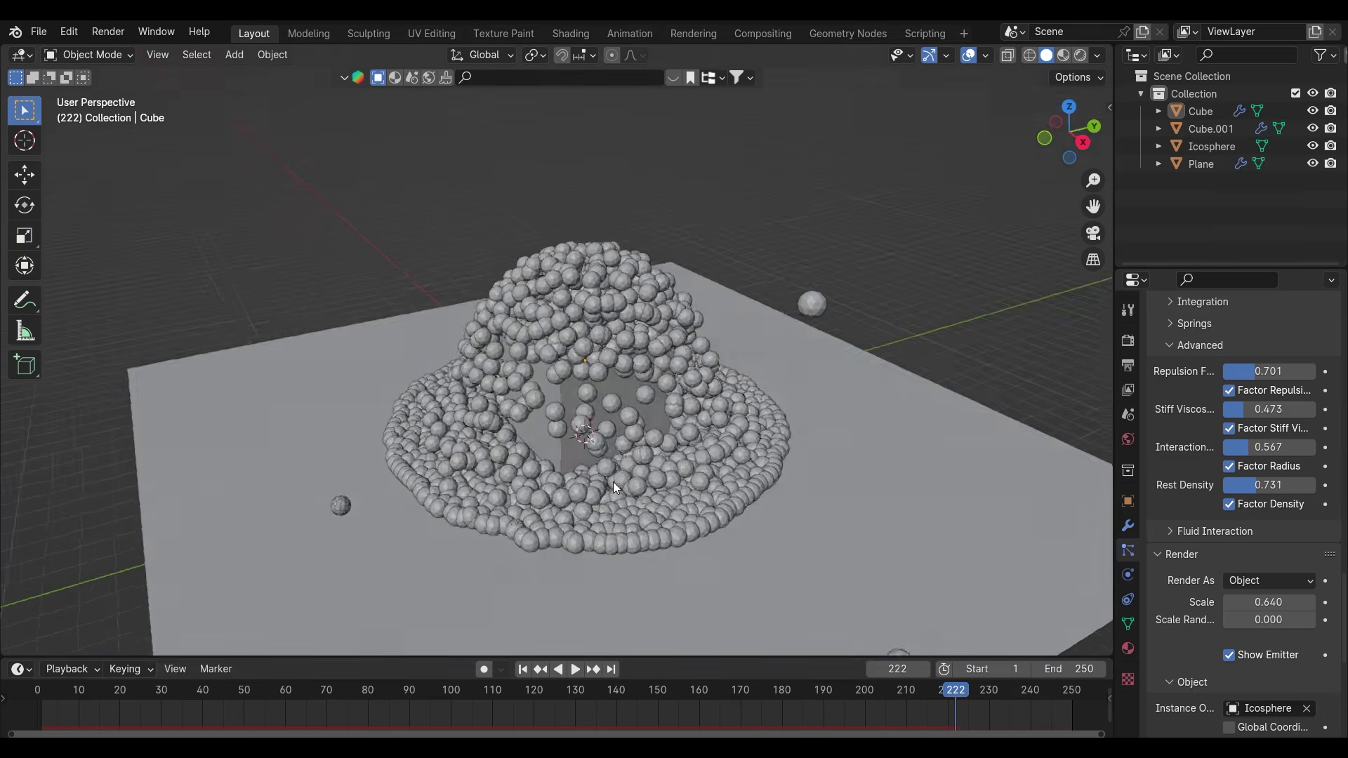
Raise the Interaction Radius to 0.672 and replay the simulation from frame 1 to test it
drag(1253, 448, 1265, 448)
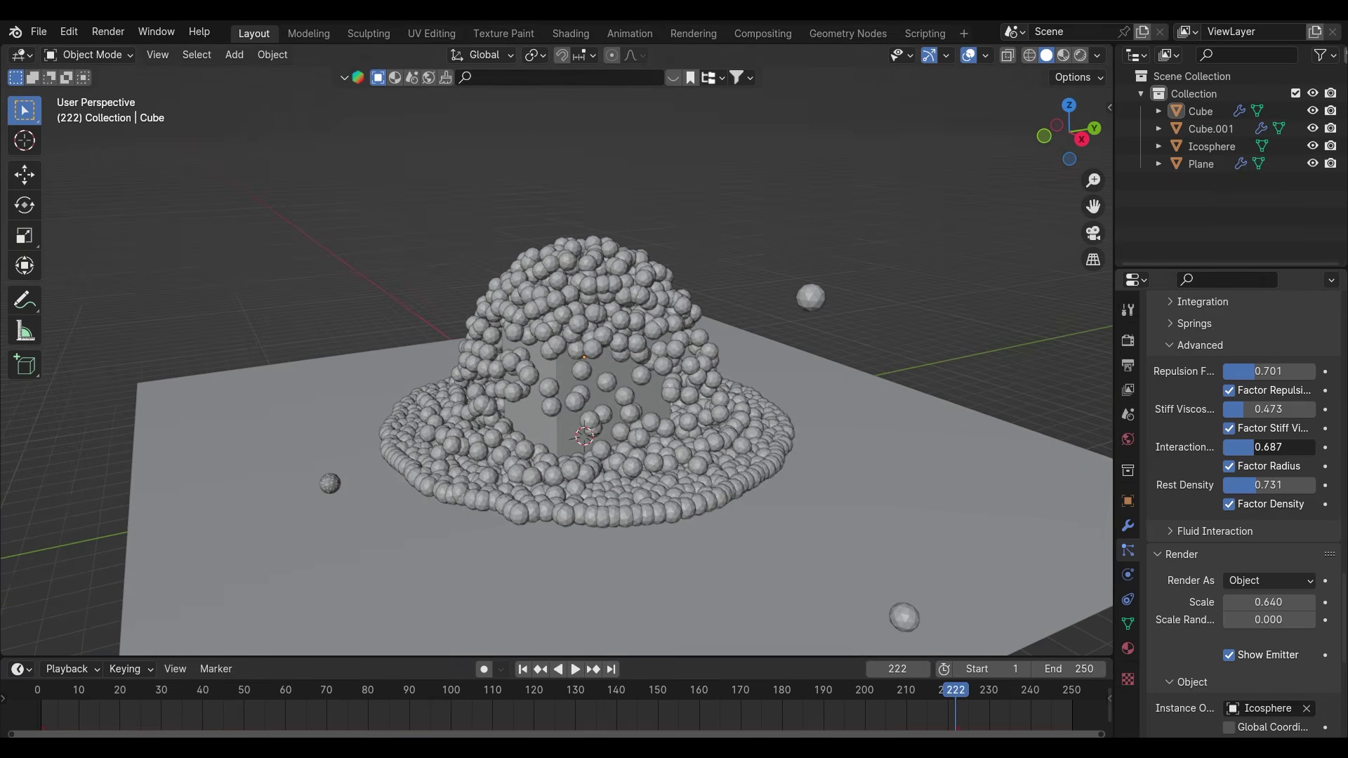
click(525, 669)
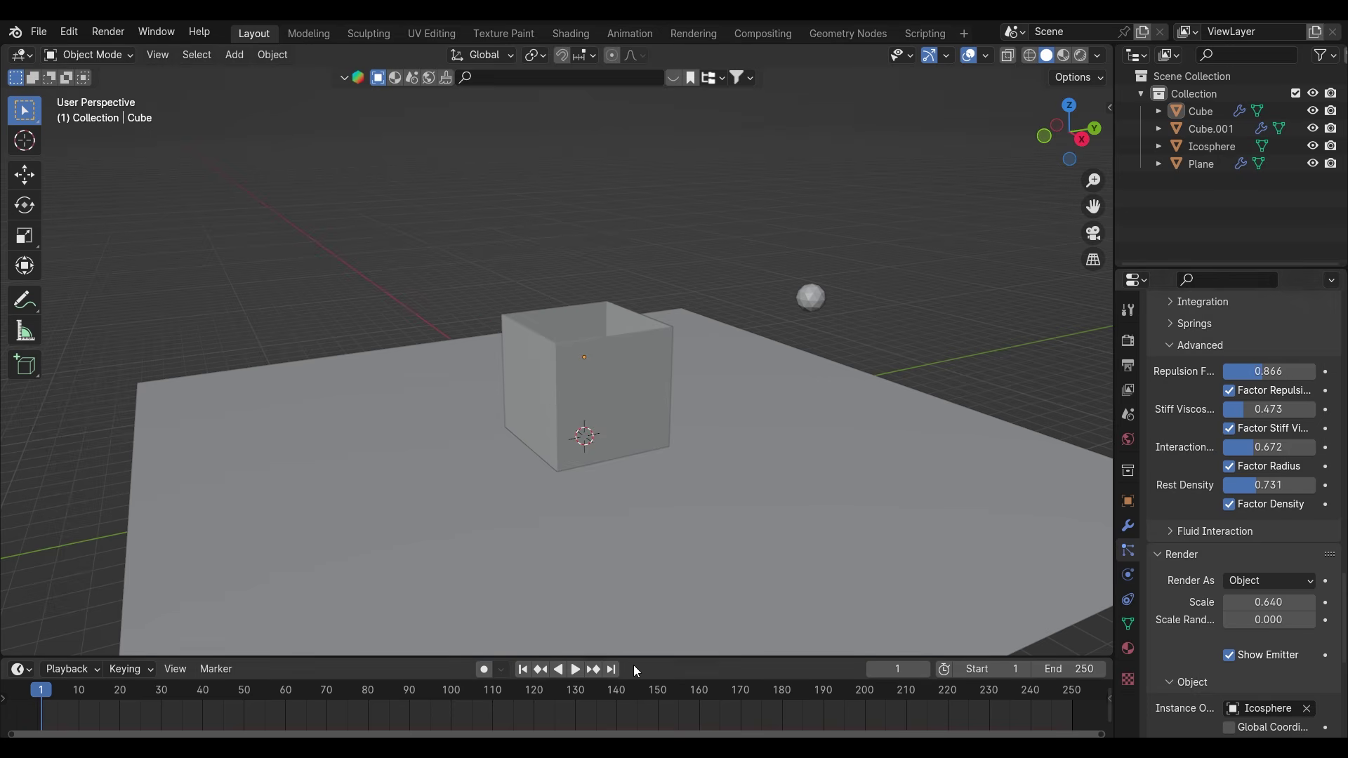
click(585, 671)
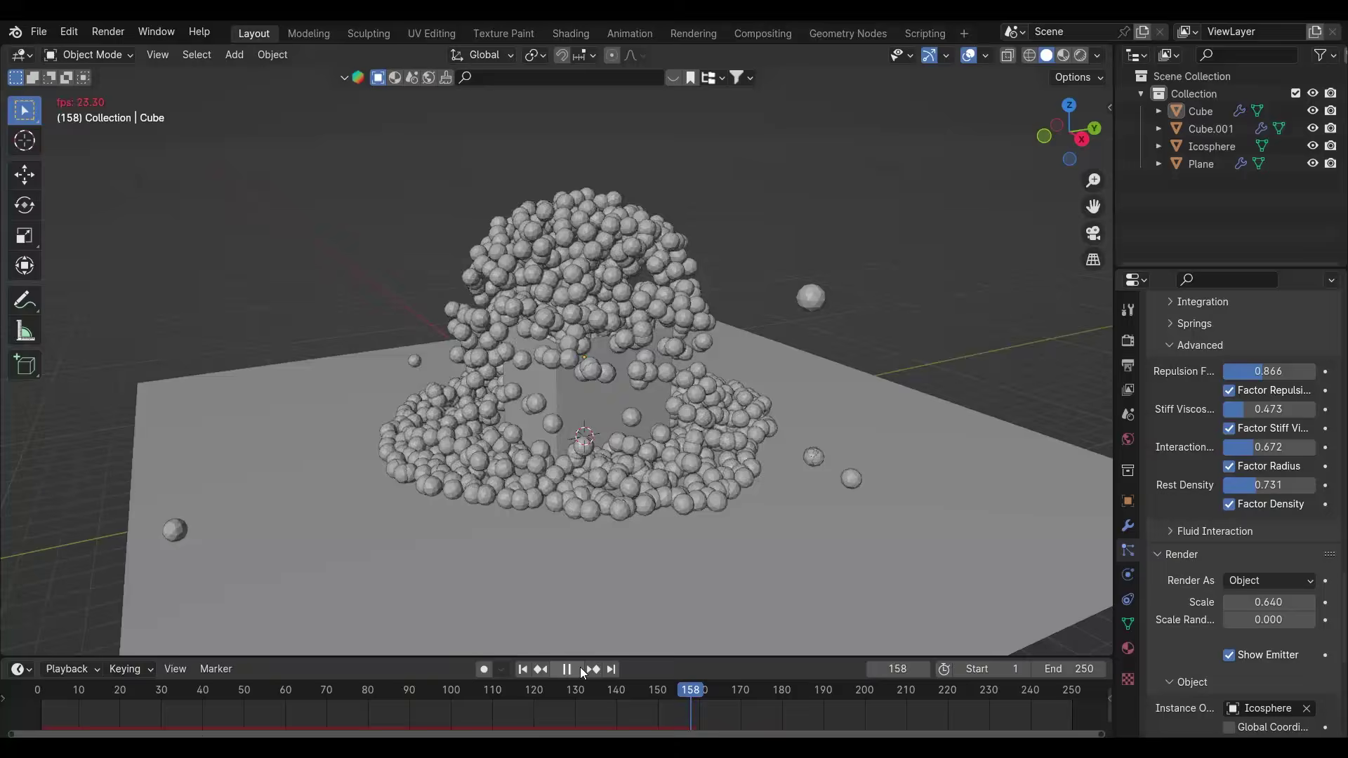
click(579, 667)
click(528, 671)
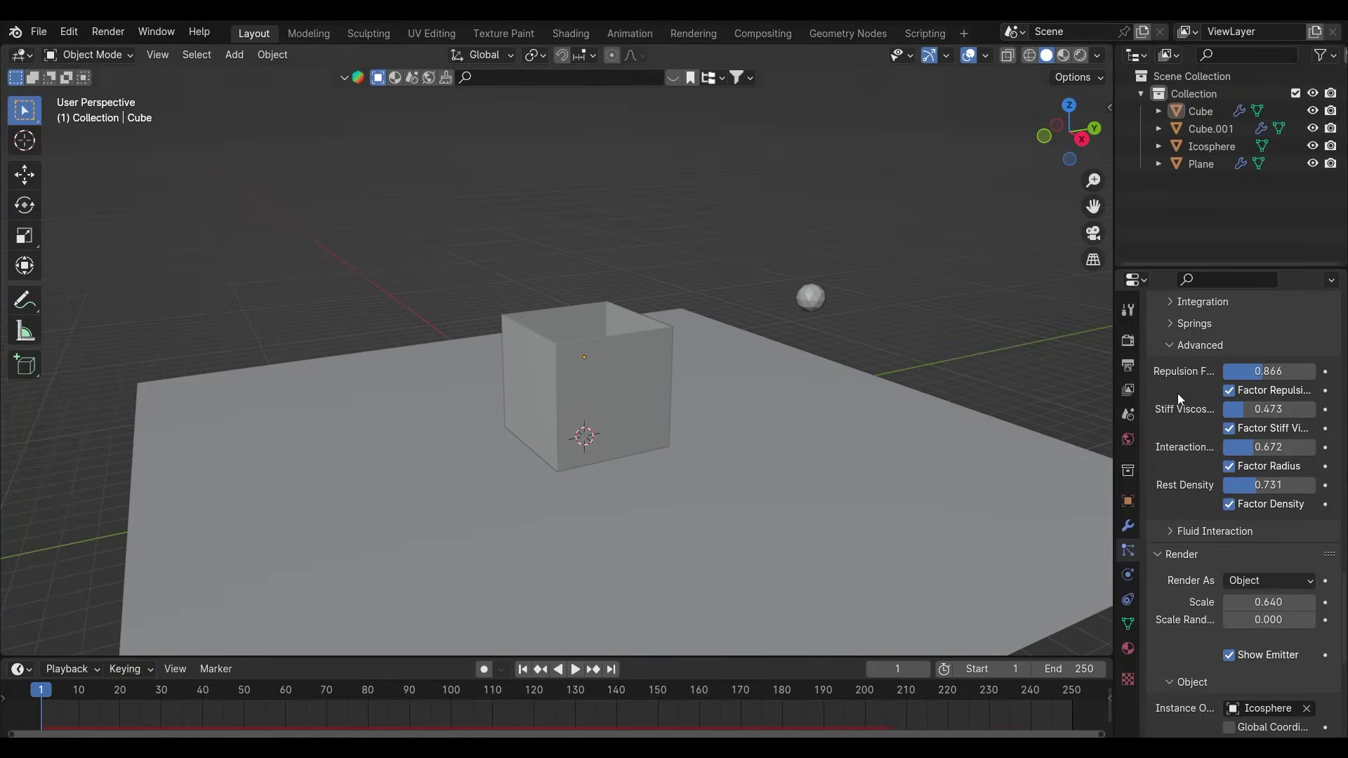
scroll(1173, 404, up, 20)
Set the emission particle count back to 1000
scroll(1175, 401, up, 8)
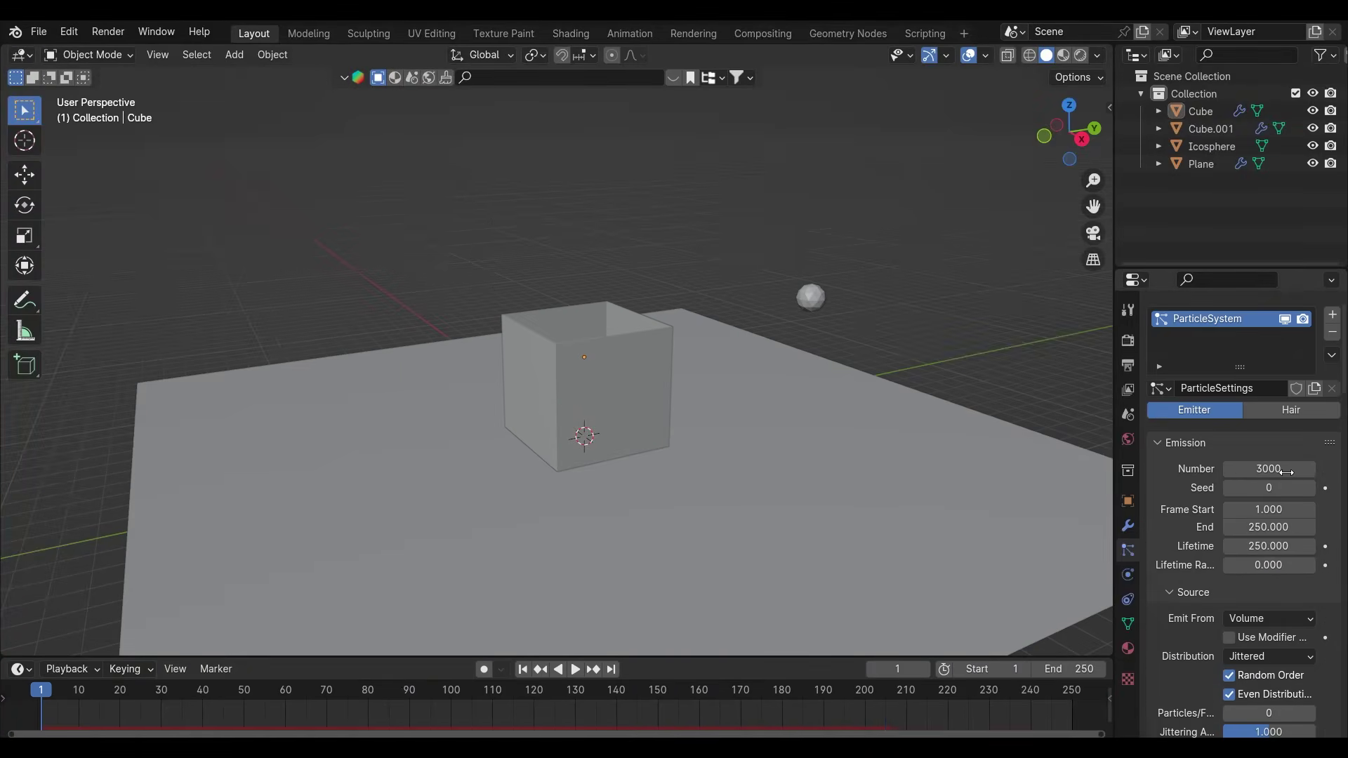
double_click(1278, 468)
text(1000)
key(Return)
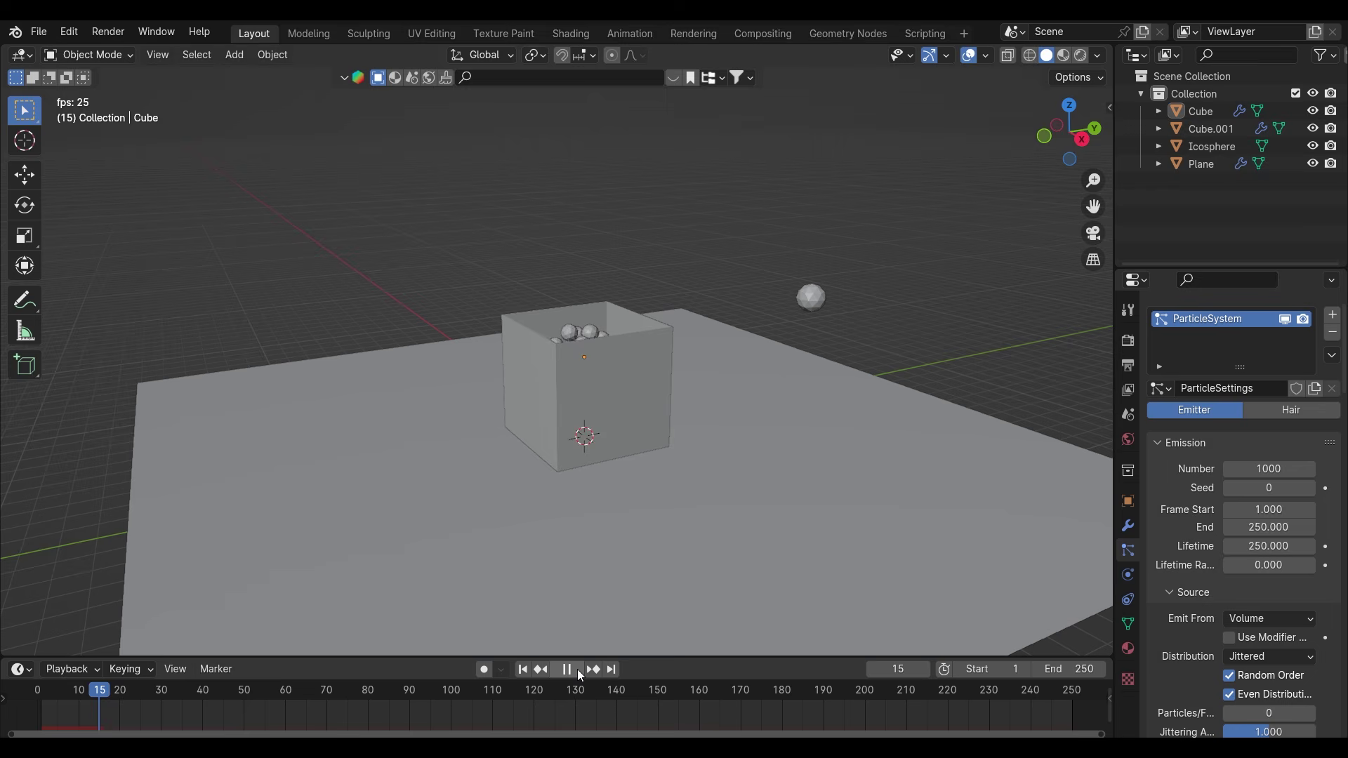
click(577, 669)
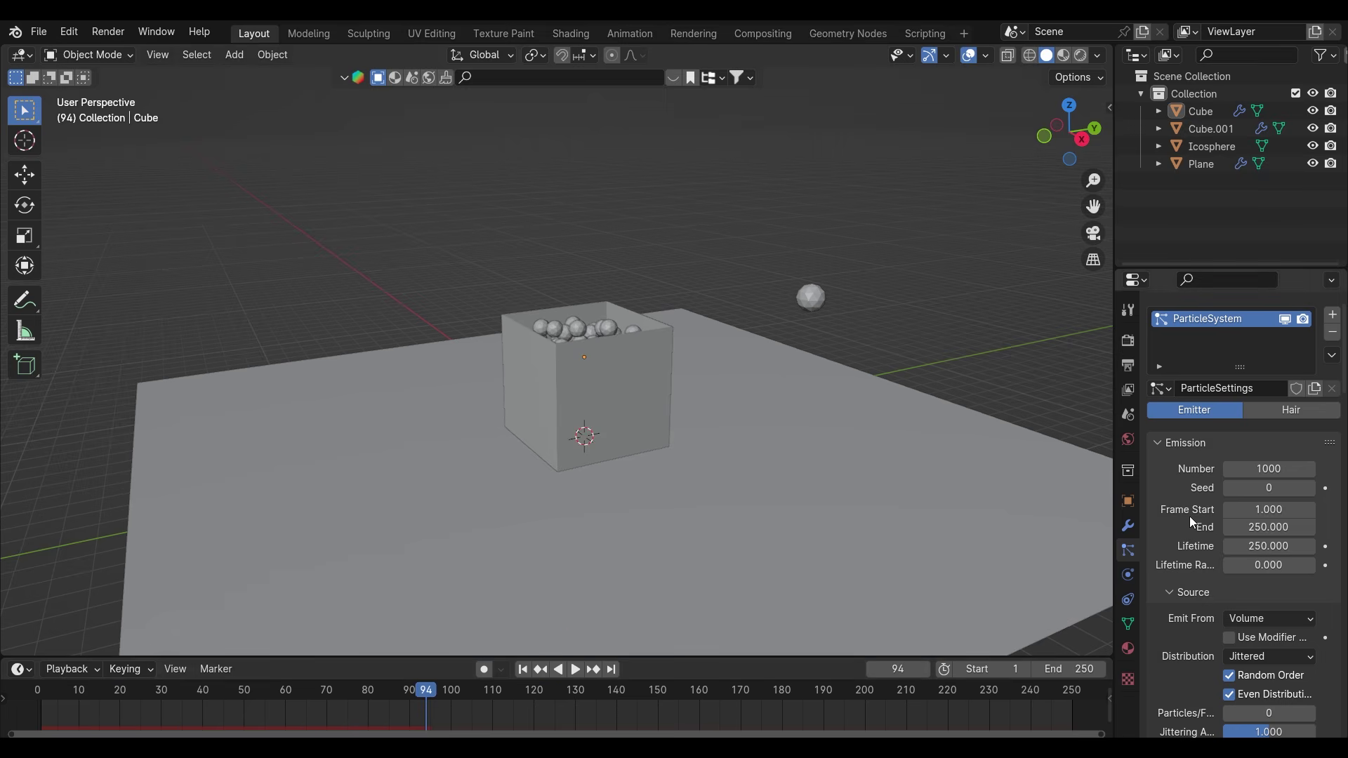
Raise the Repulsion Factor to 1.075 and replay from frame 1, pausing at frame 55
scroll(1190, 513, down, 15)
scroll(1189, 513, down, 12)
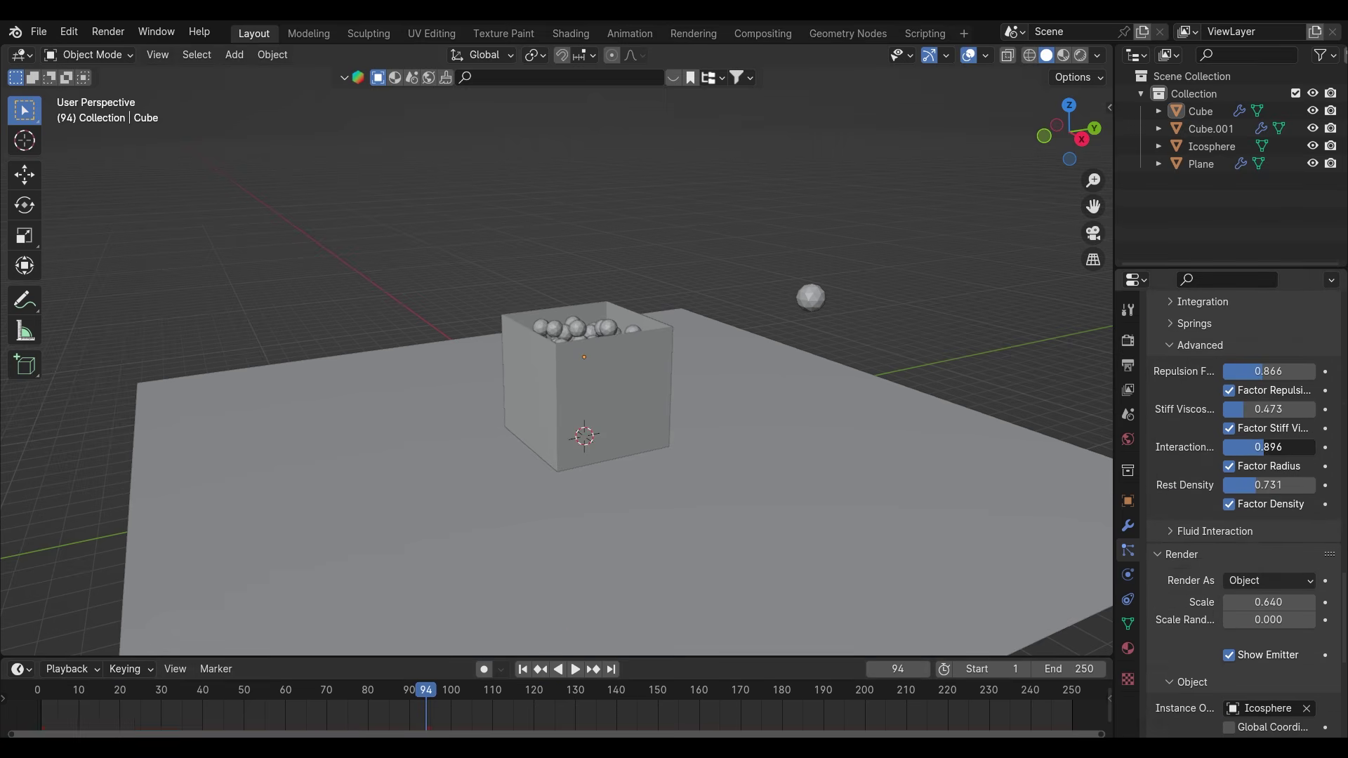
drag(1263, 370, 1272, 371)
click(523, 670)
click(577, 669)
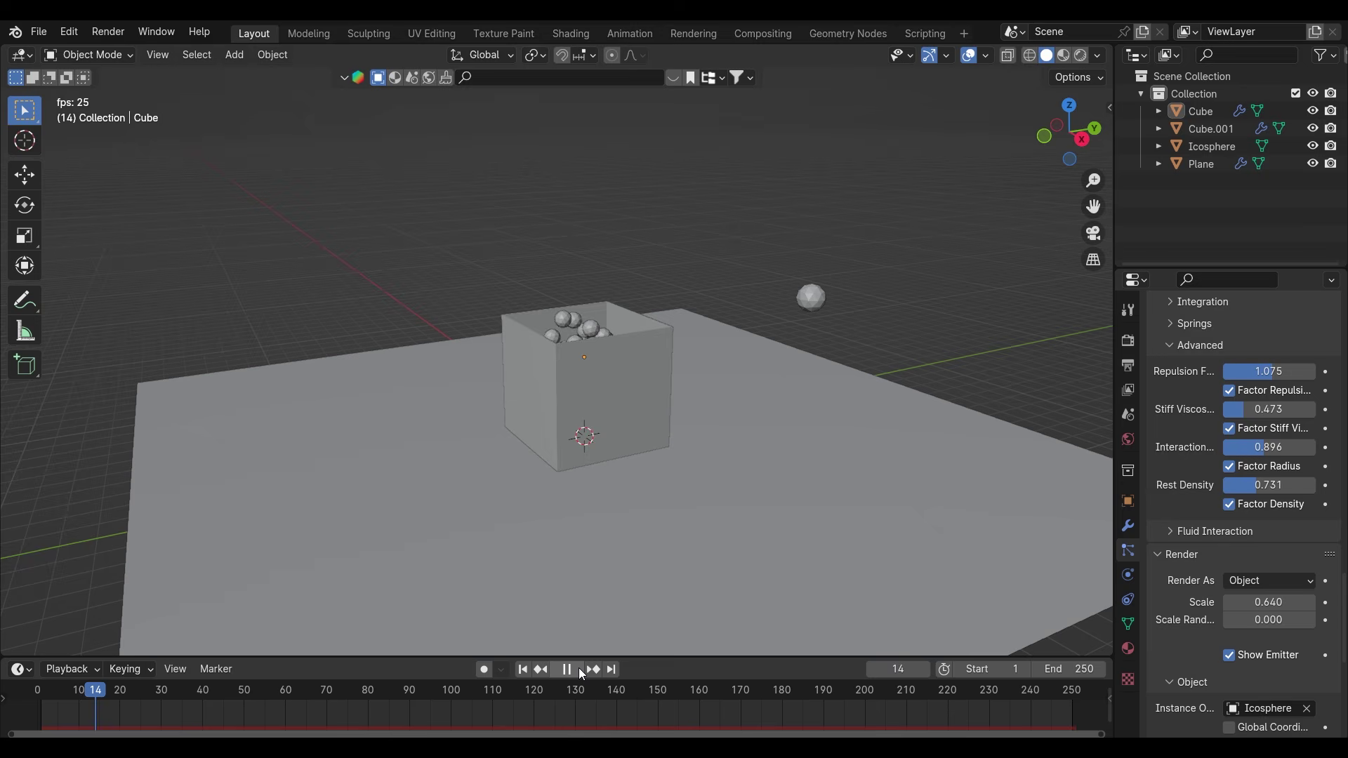
click(579, 669)
Resume playback to frame 220 and orbit to view spheres spread across the floor
middle_drag(630, 490, 645, 578)
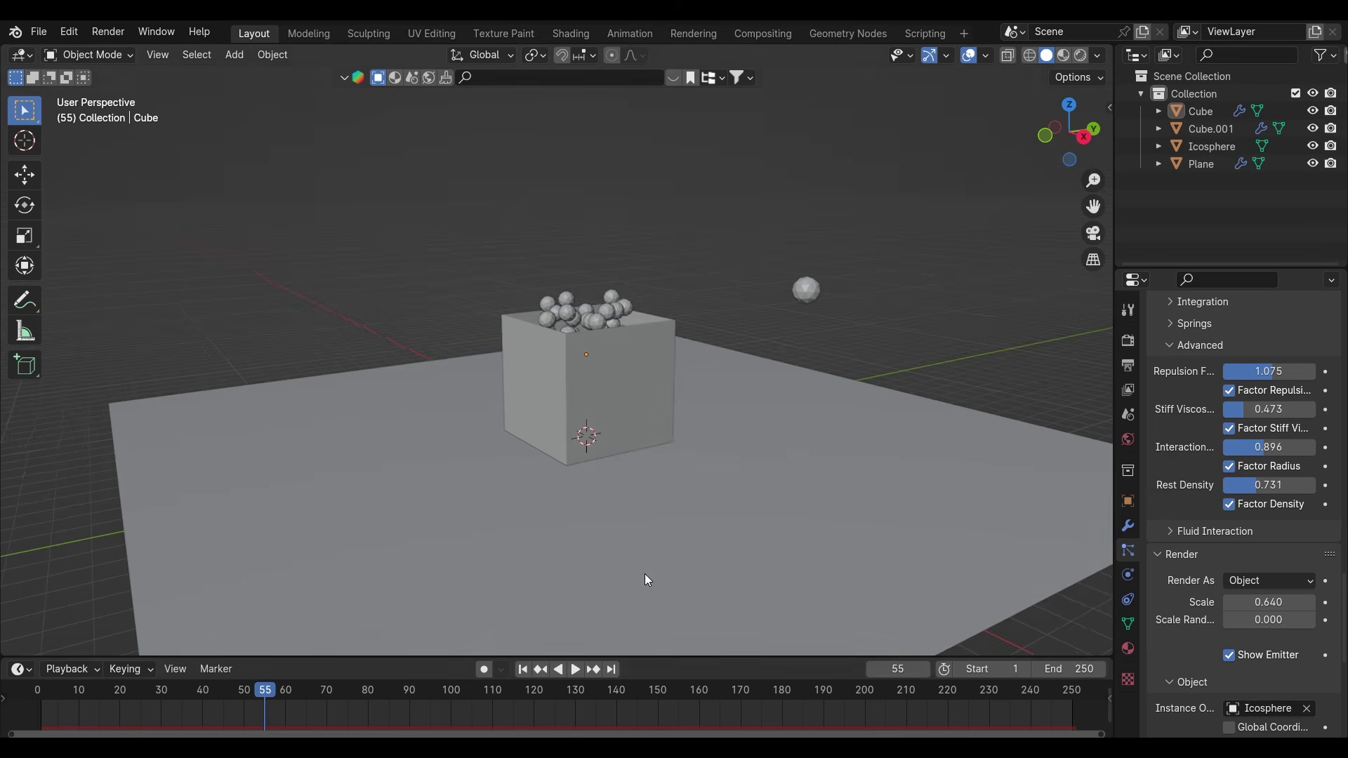
click(572, 671)
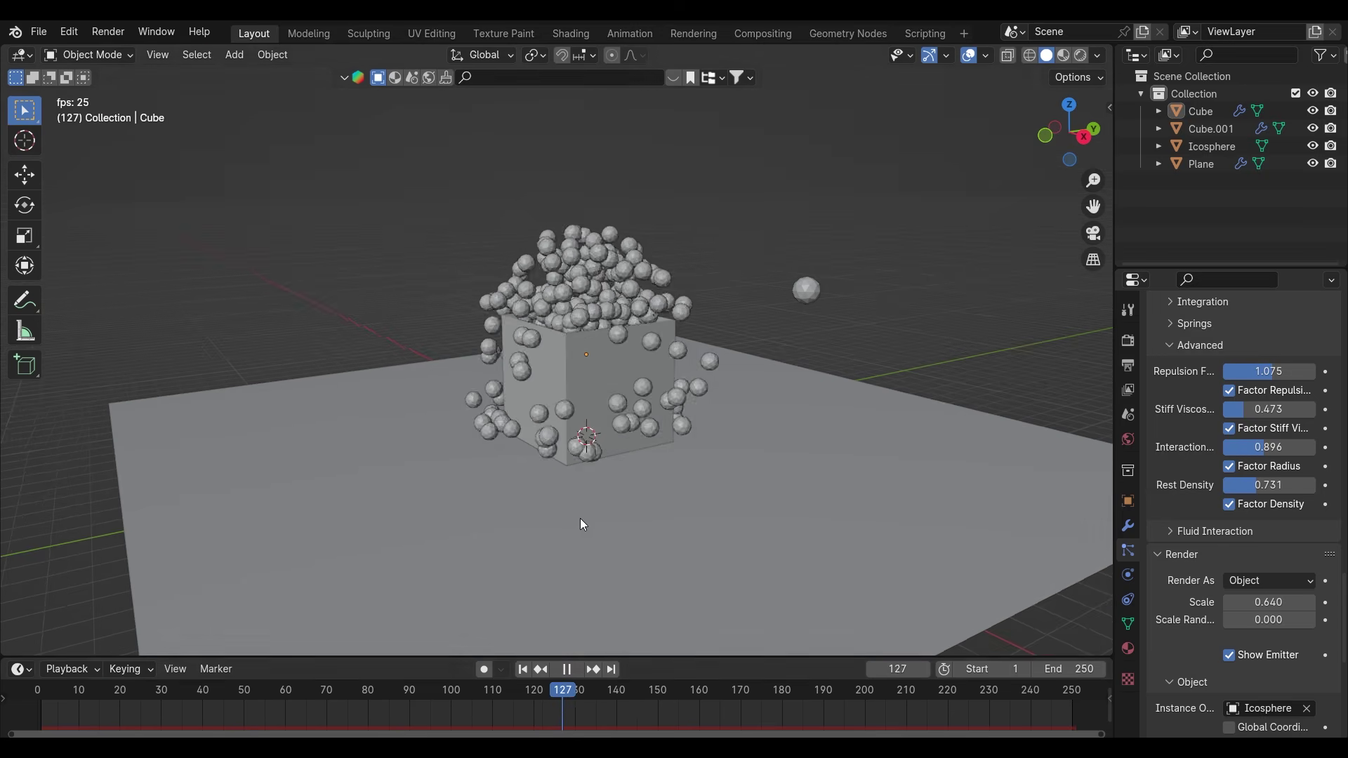
middle_drag(579, 525, 608, 479)
key(space)
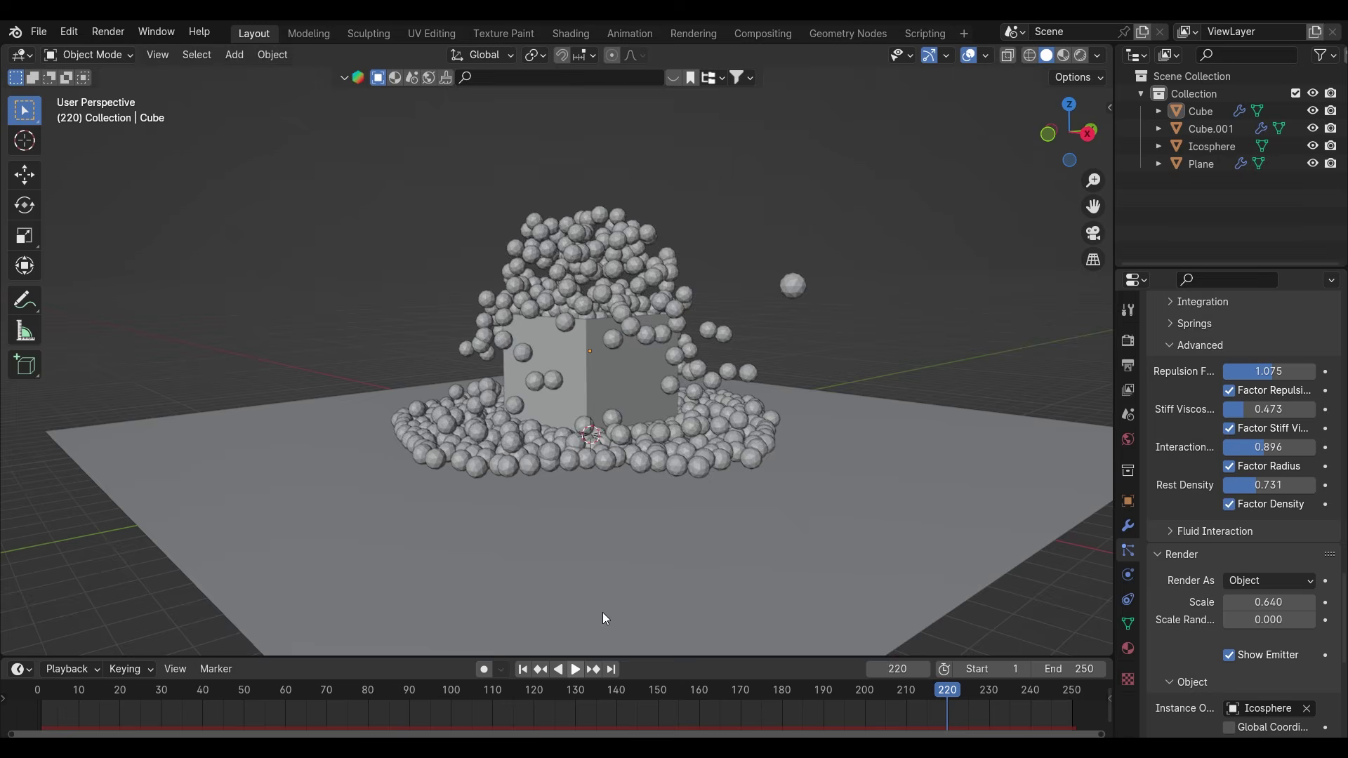
middle_drag(603, 613, 714, 542)
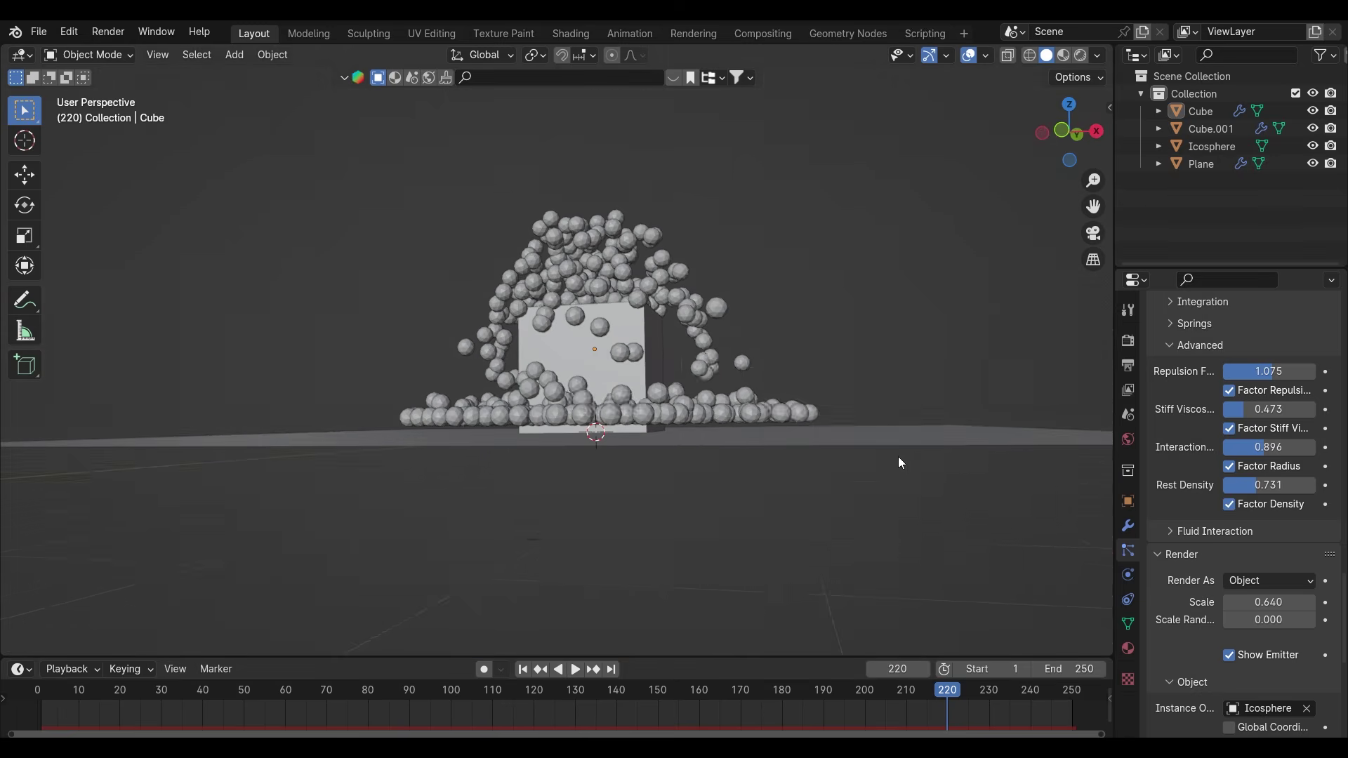
alt+middle_drag(896, 460, 529, 436)
scroll(430, 502, up, 3)
Select the ground plane from a high view and look through its modifier and particle properties
middle_drag(430, 503, 601, 535)
scroll(600, 534, down, 5)
click(301, 525)
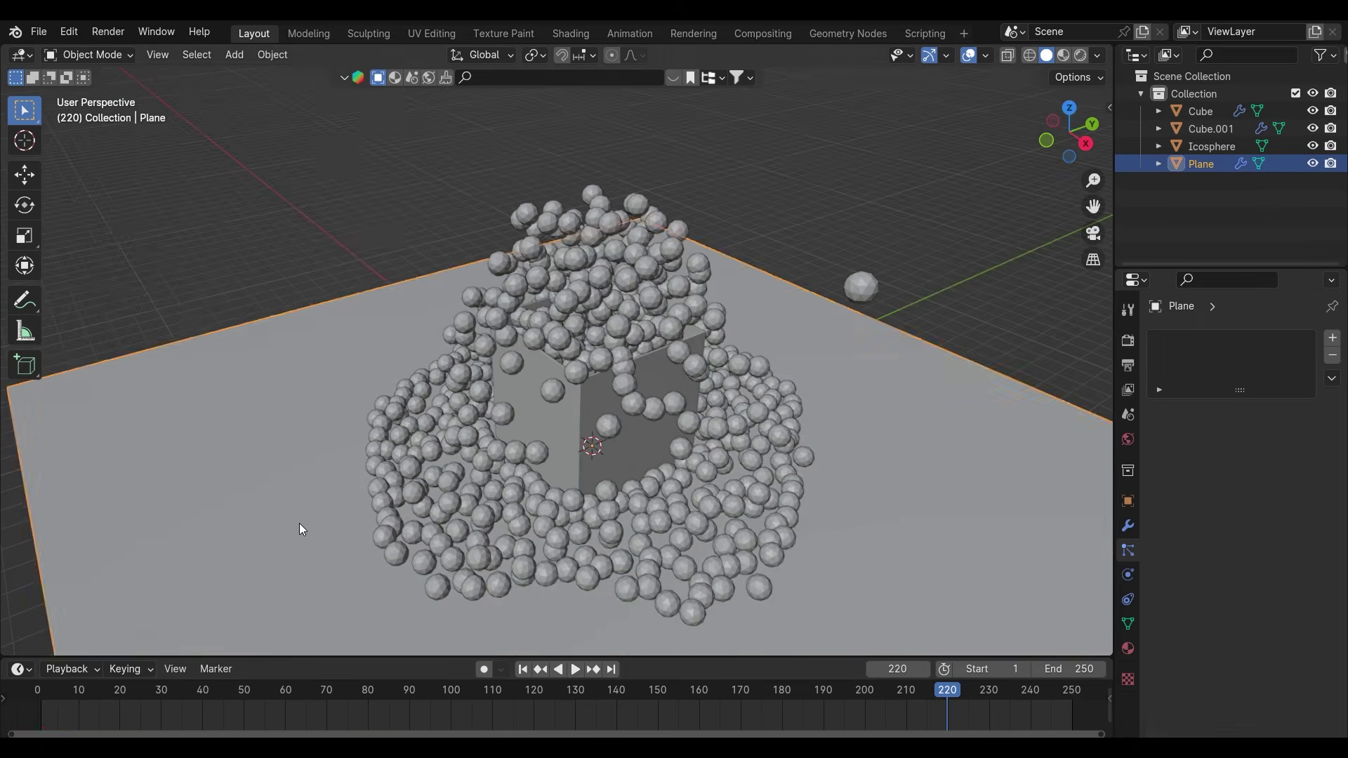
scroll(301, 525, down, 4)
click(1130, 527)
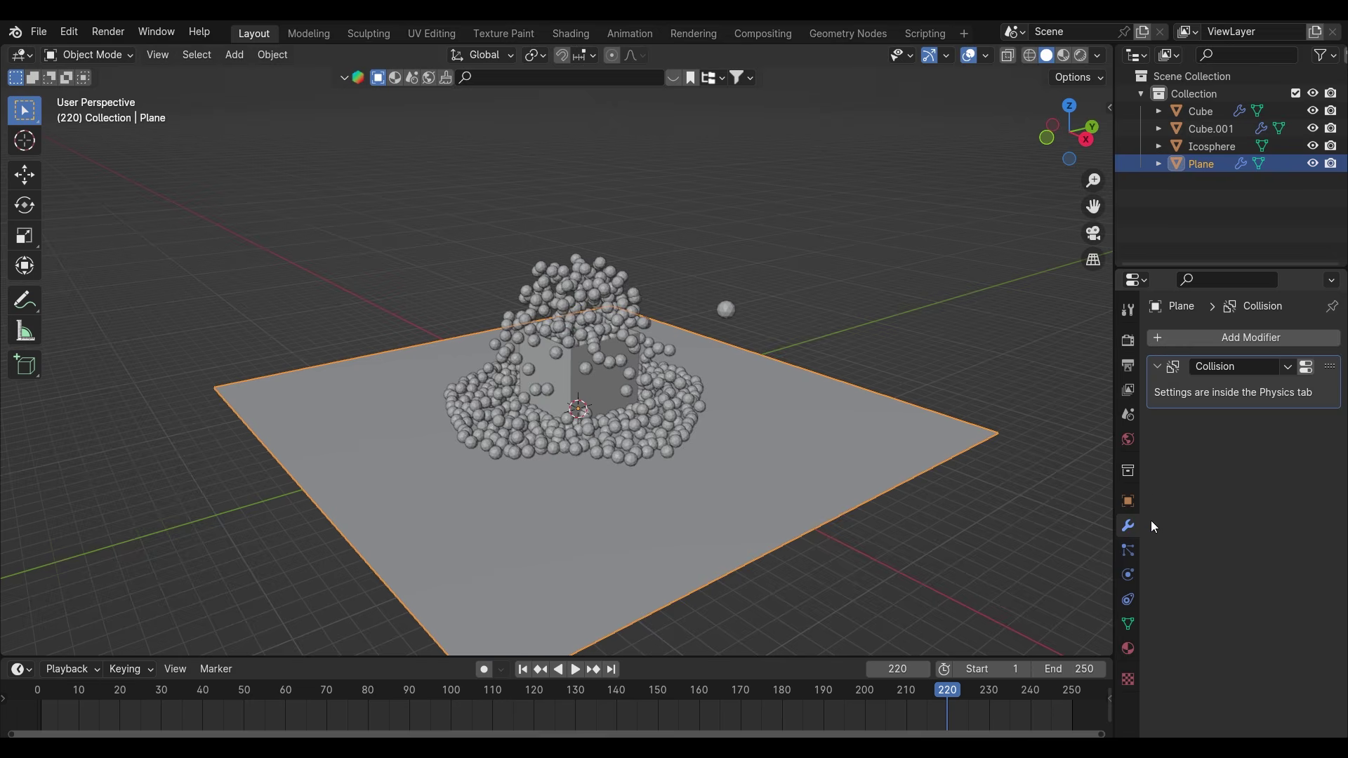
click(1128, 551)
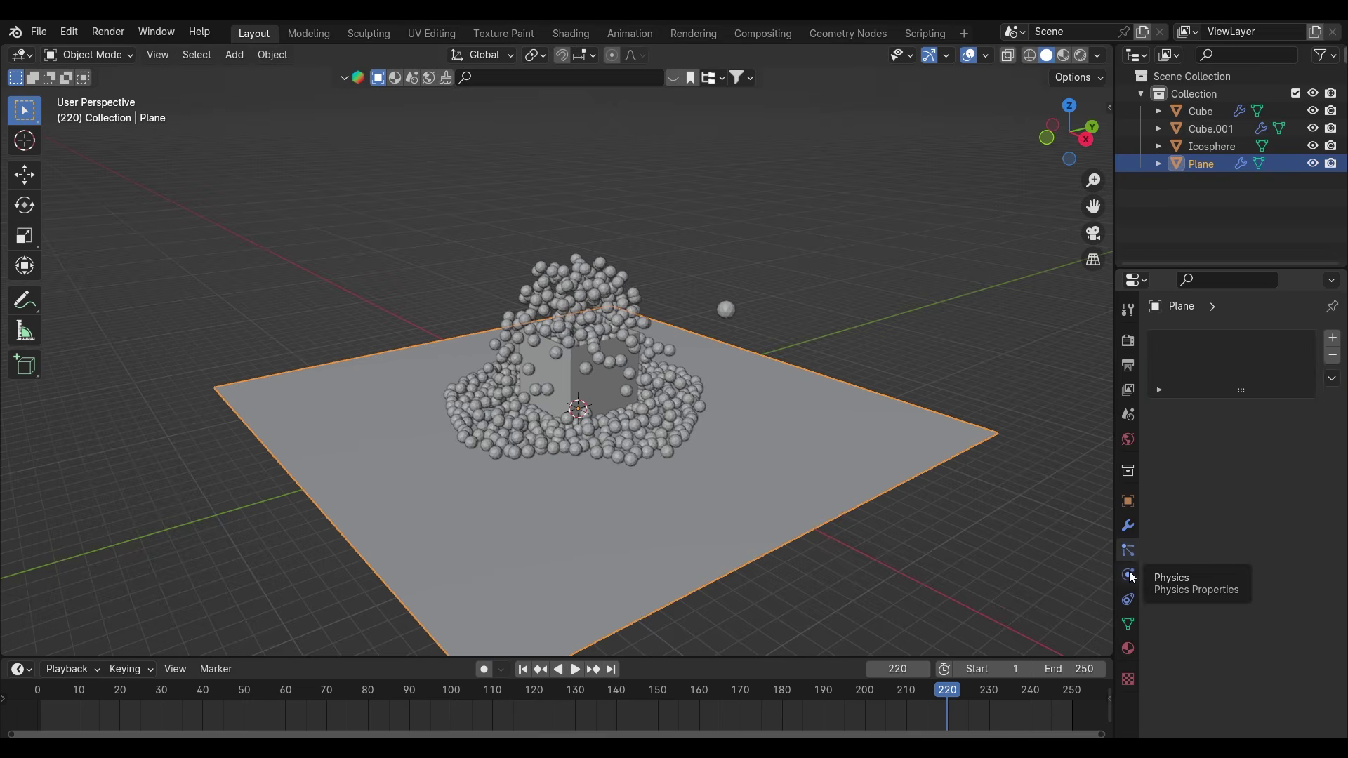
click(1129, 526)
Lower the plane's Collision Damping to 0.127 in Physics properties
click(1128, 575)
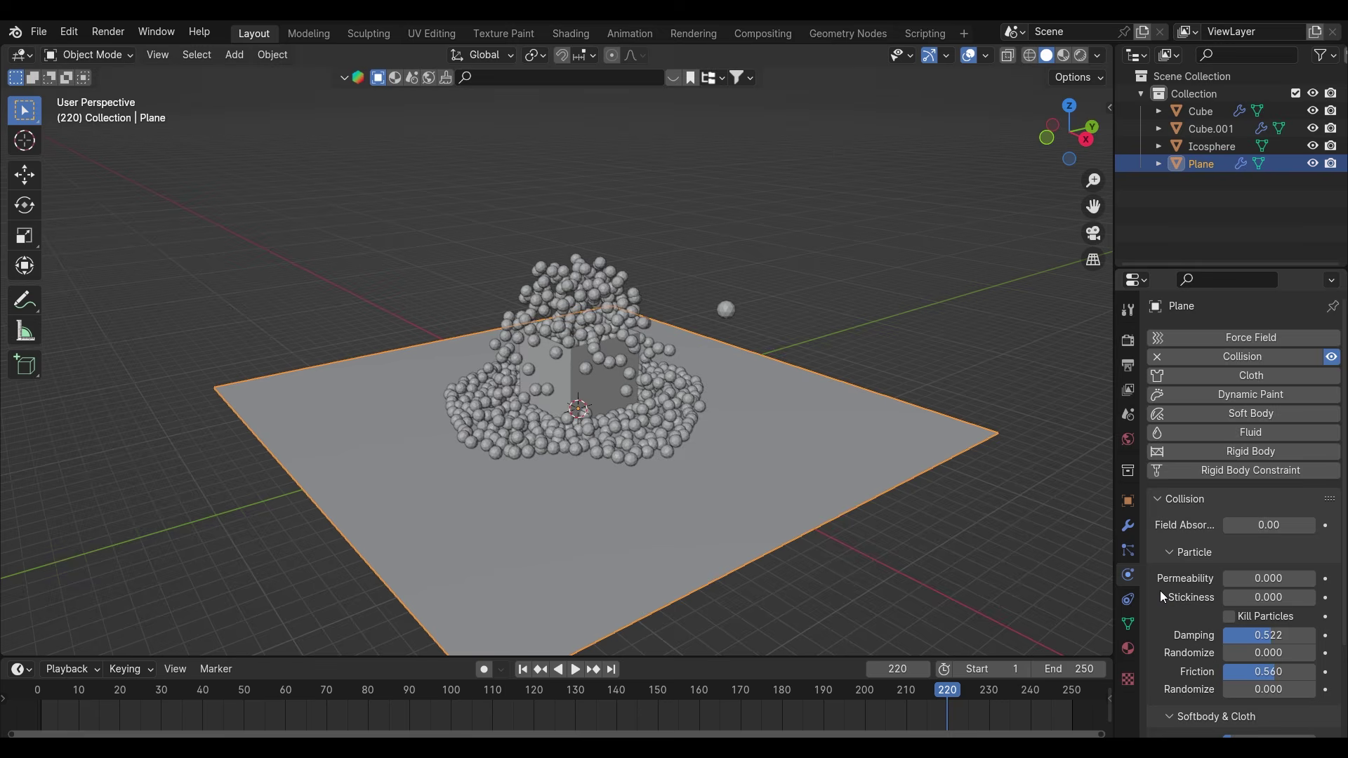
scroll(1160, 591, down, 4)
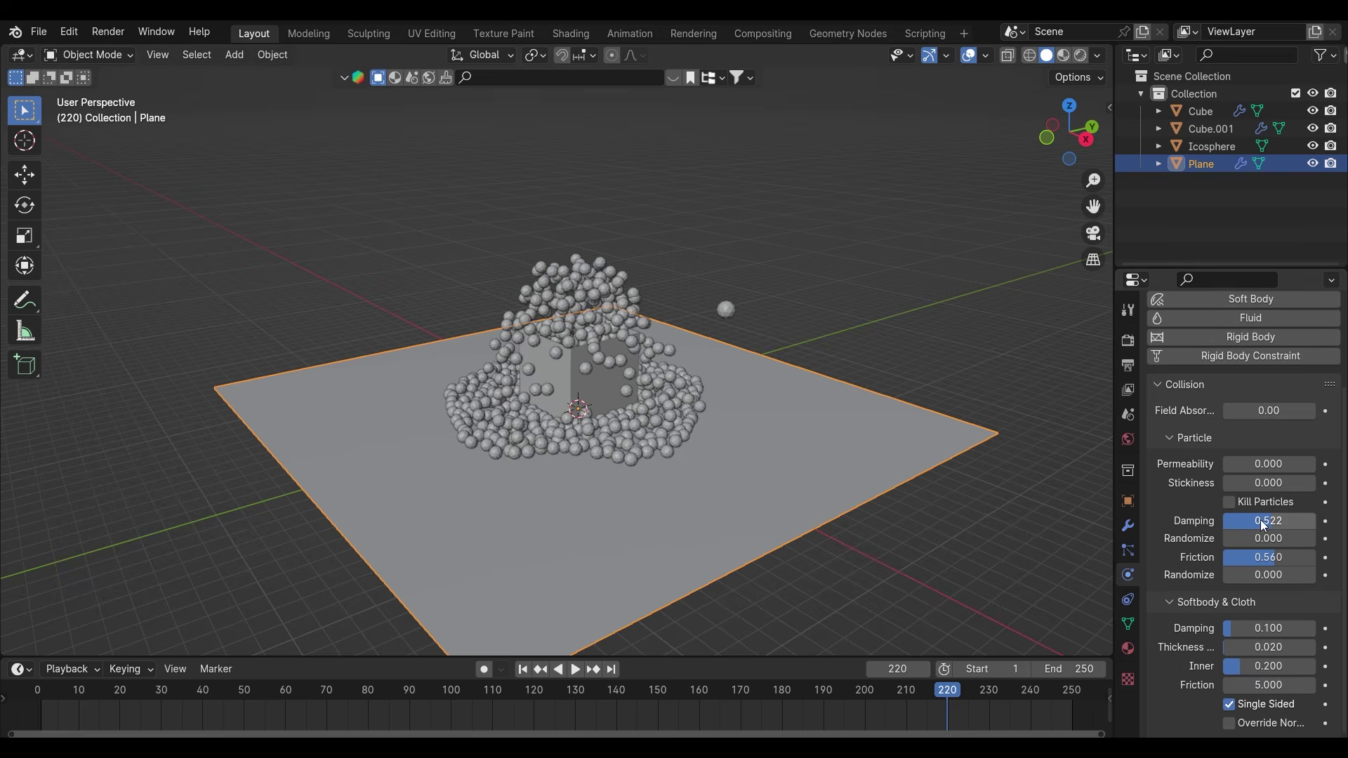
drag(1268, 520, 1270, 524)
Replay the particle spill from frame 1 to frame 133 and switch to Right view
click(520, 670)
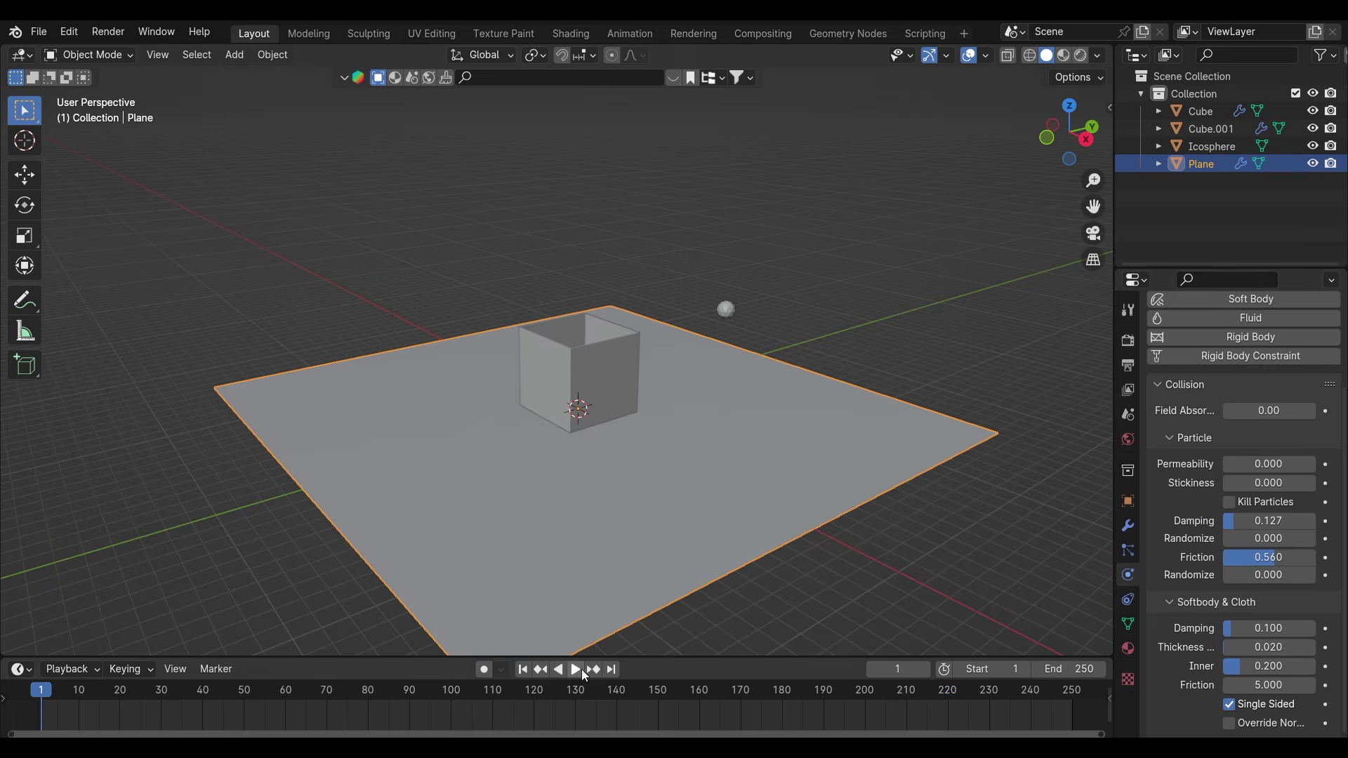
click(576, 668)
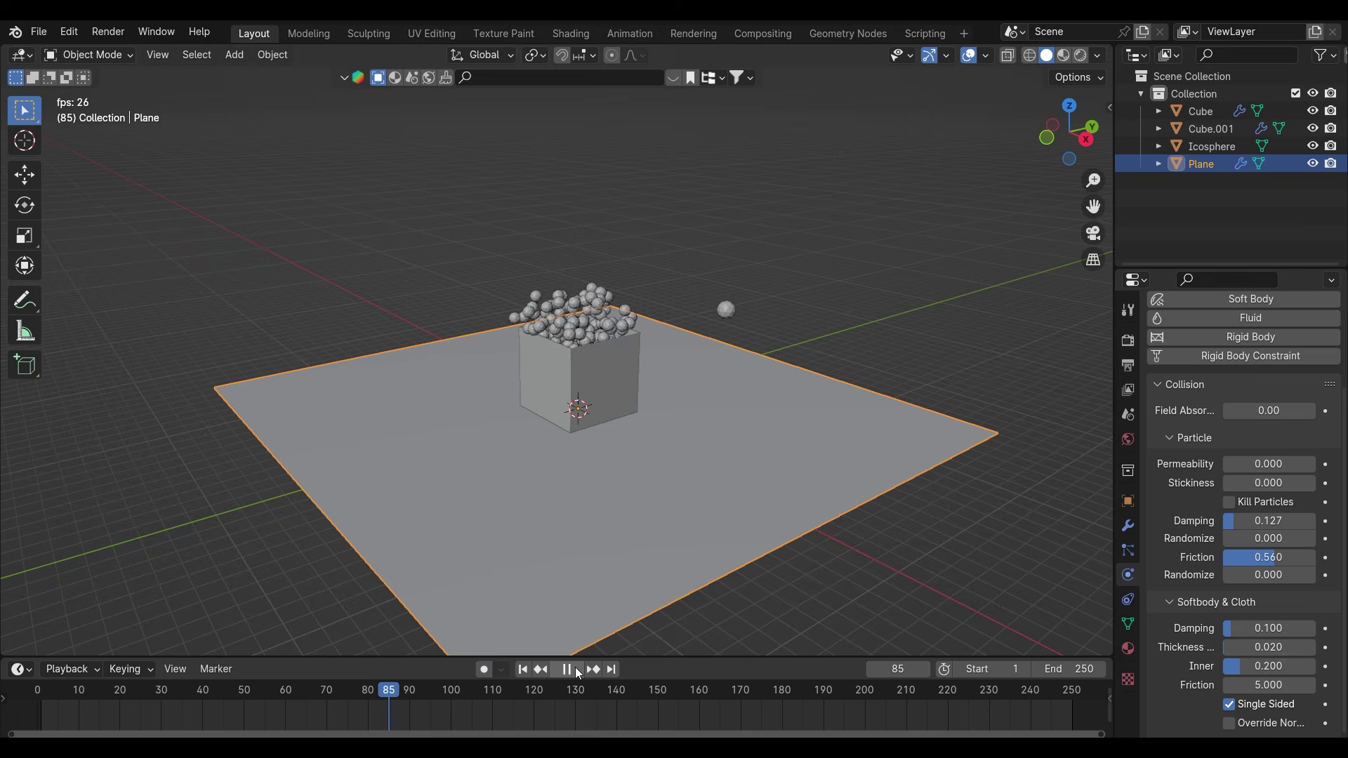
click(574, 668)
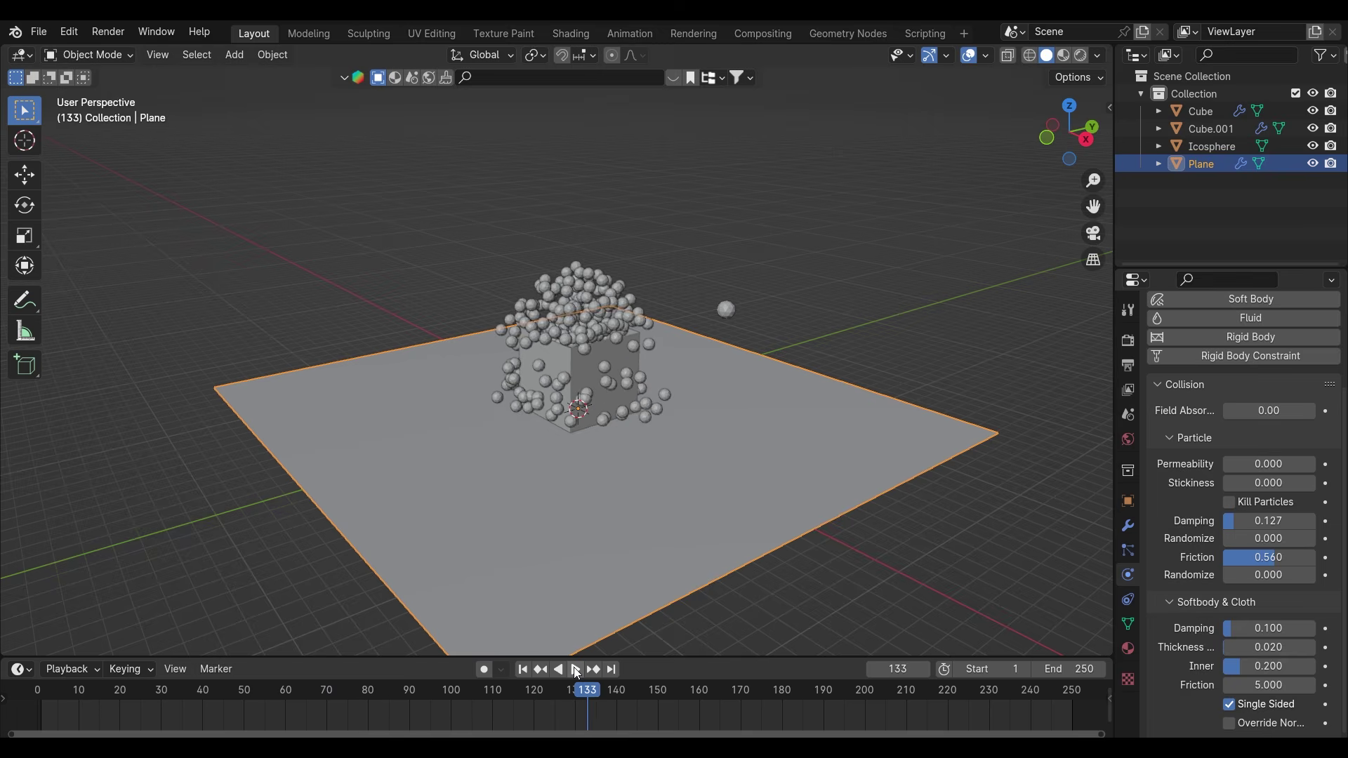
key(grave)
click(677, 418)
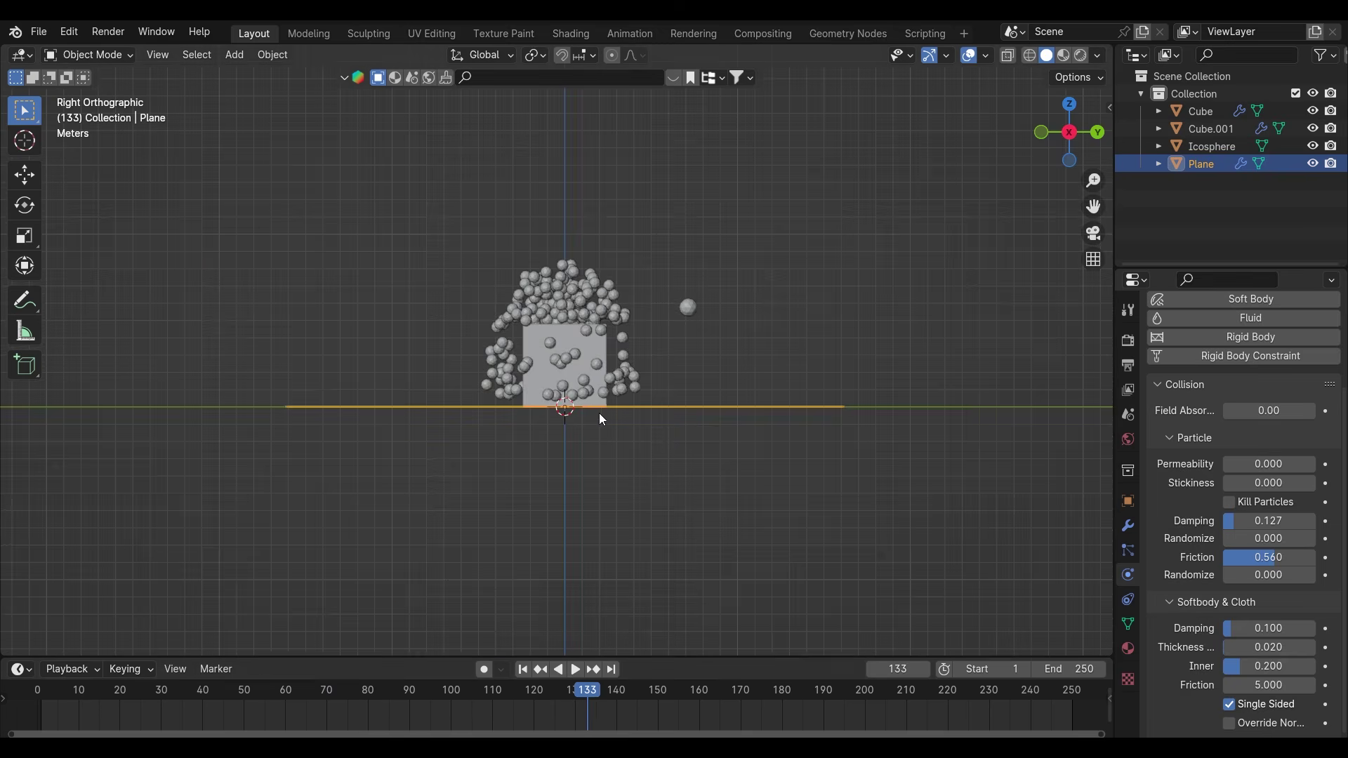
Play on to frame 183, raise Collision Damping to 0.224, and return to perspective view
click(577, 671)
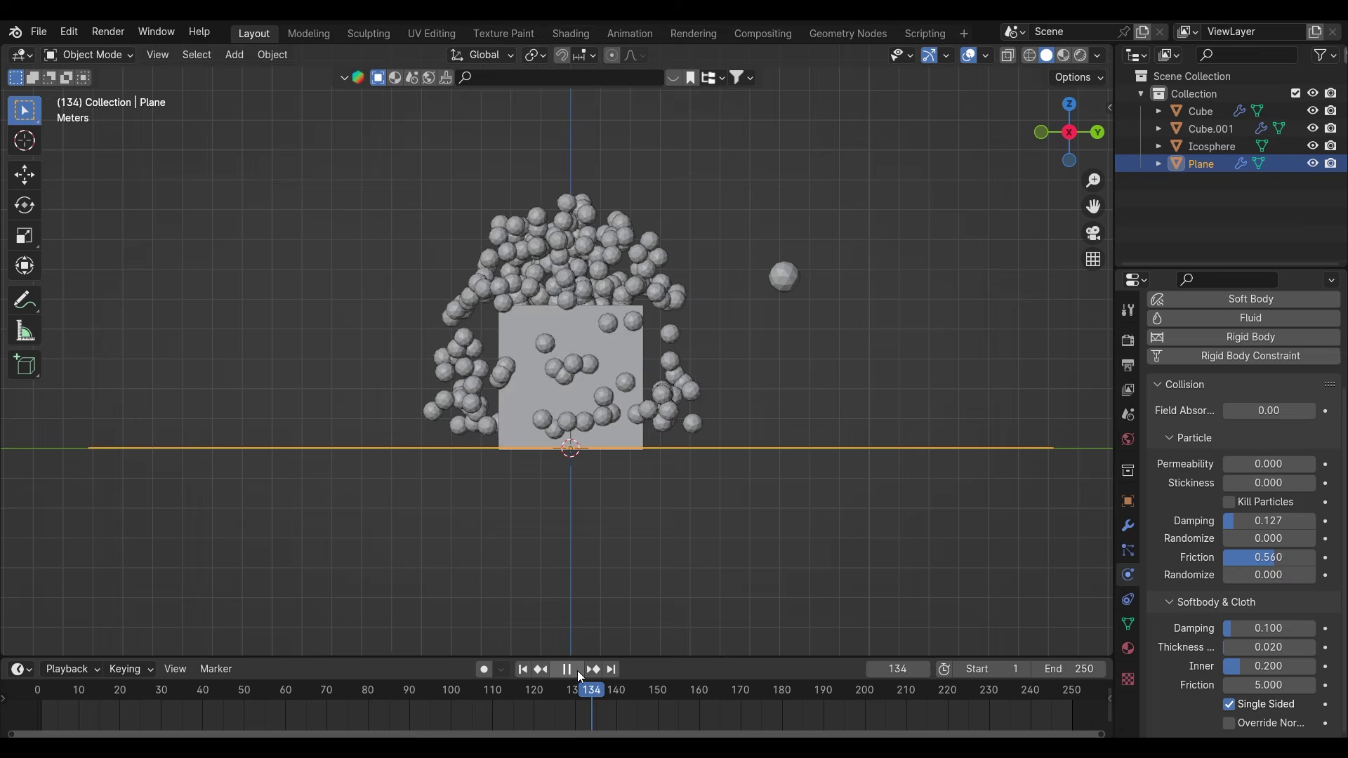
click(577, 671)
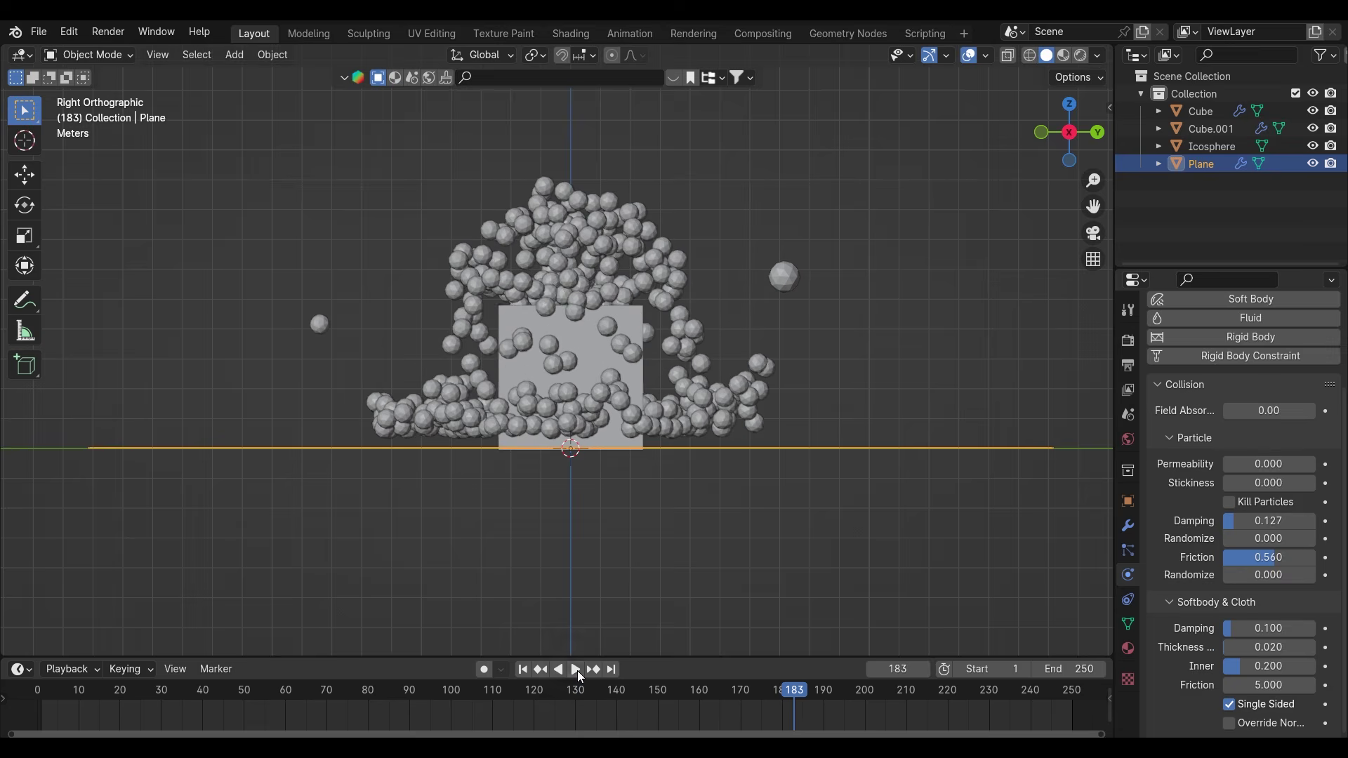
mouse_move(1269, 519)
mouse_down()
mouse_move(1290, 520)
mouse_move(1269, 520)
mouse_up()
click(880, 473)
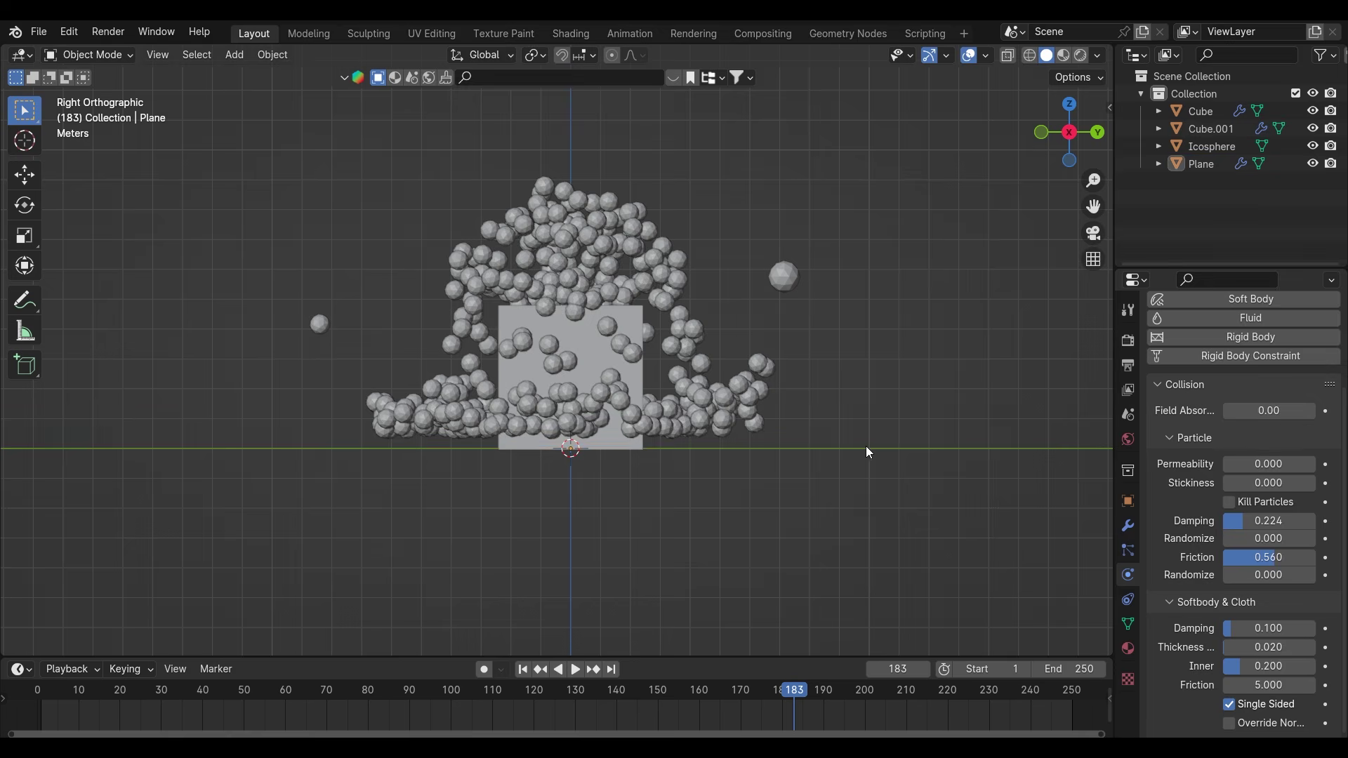
middle_drag(853, 448, 874, 491)
click(858, 454)
Replay the simulation from frame 1 to 160 and orbit edge-on to the plane
key(shift+Left)
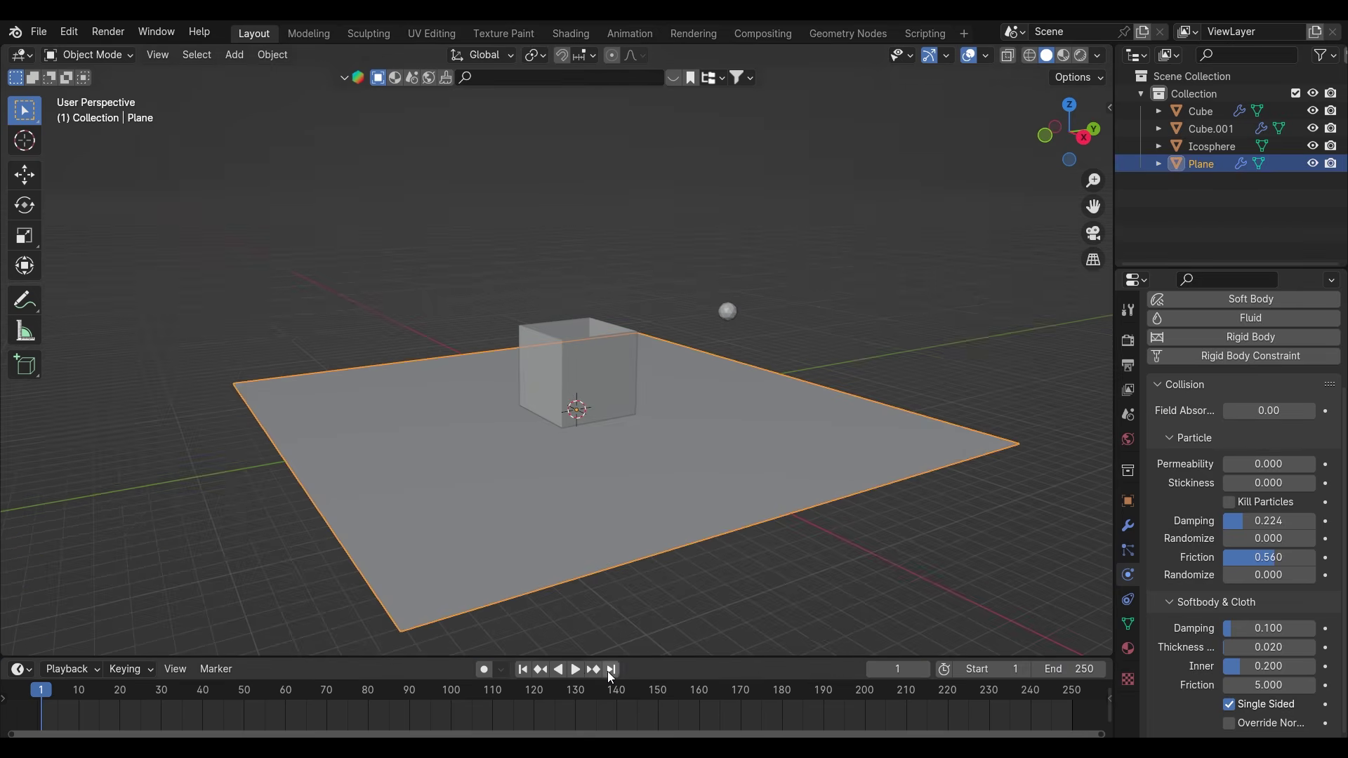
click(577, 670)
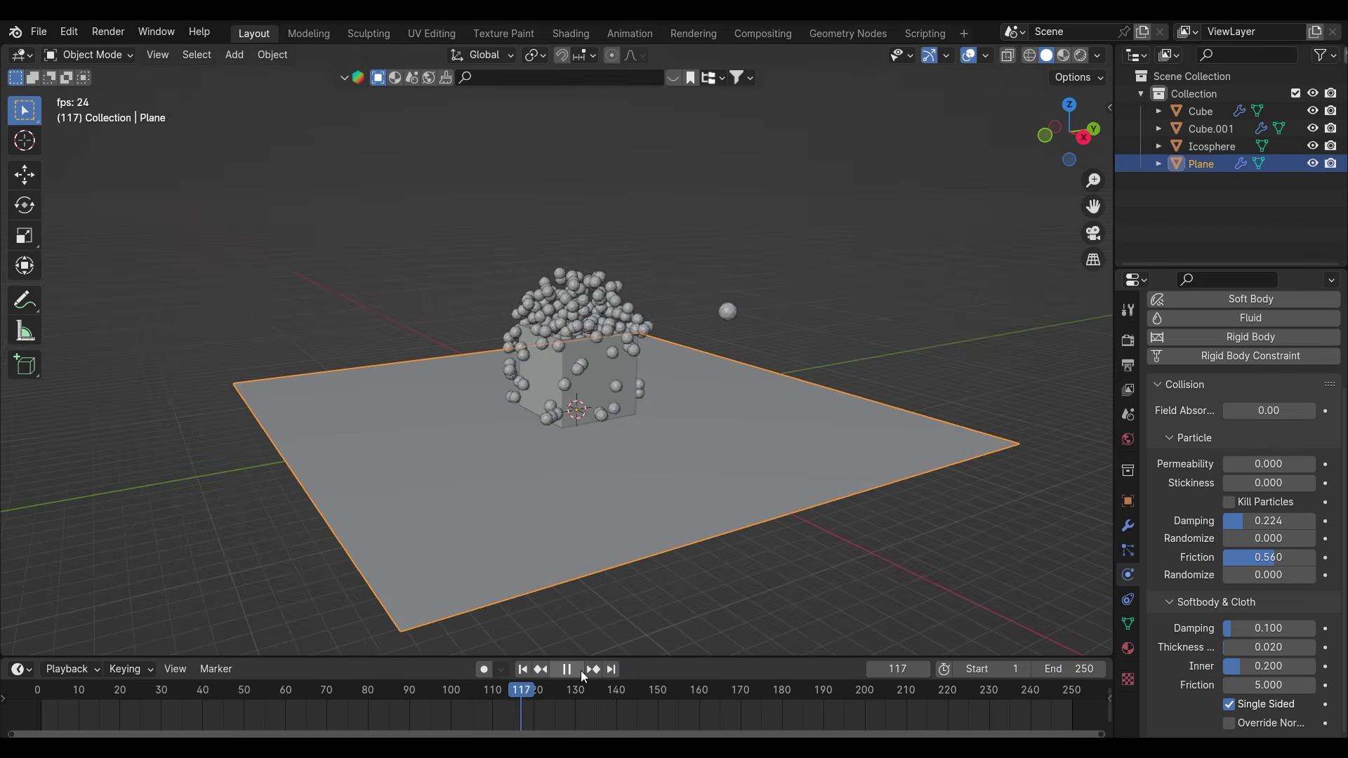
click(579, 671)
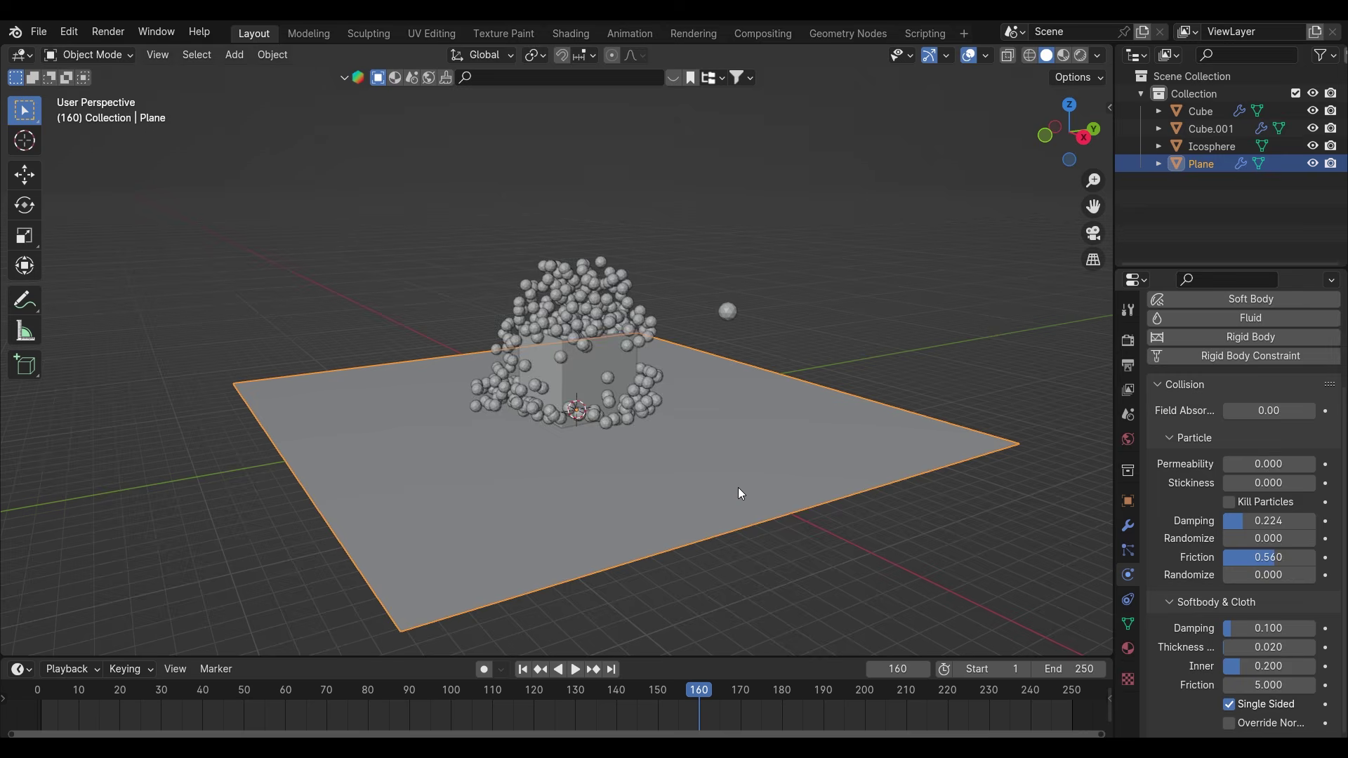
middle_drag(739, 493, 731, 493)
scroll(812, 393, up, 3)
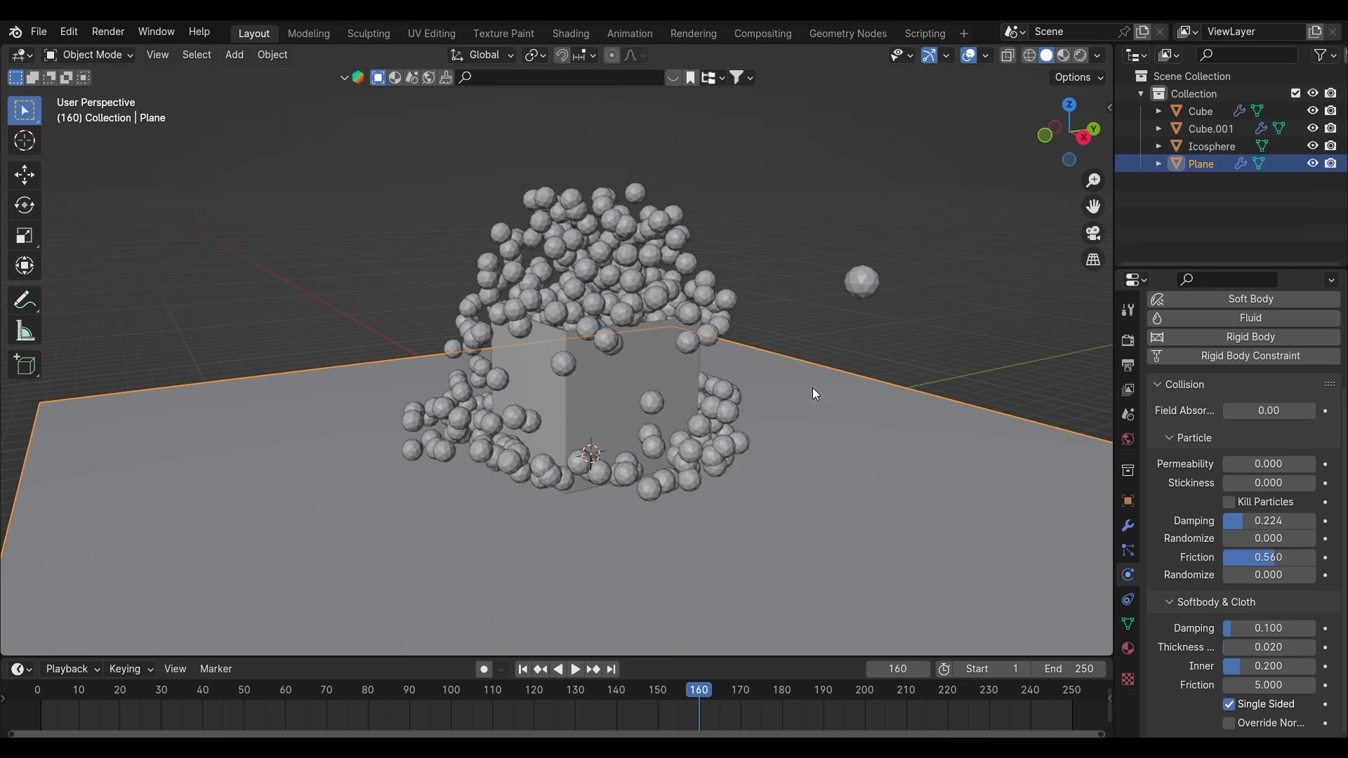
middle_drag(812, 390, 770, 427)
Move the plane along the Z axis, replay from the start, and view from the Right
key(g)
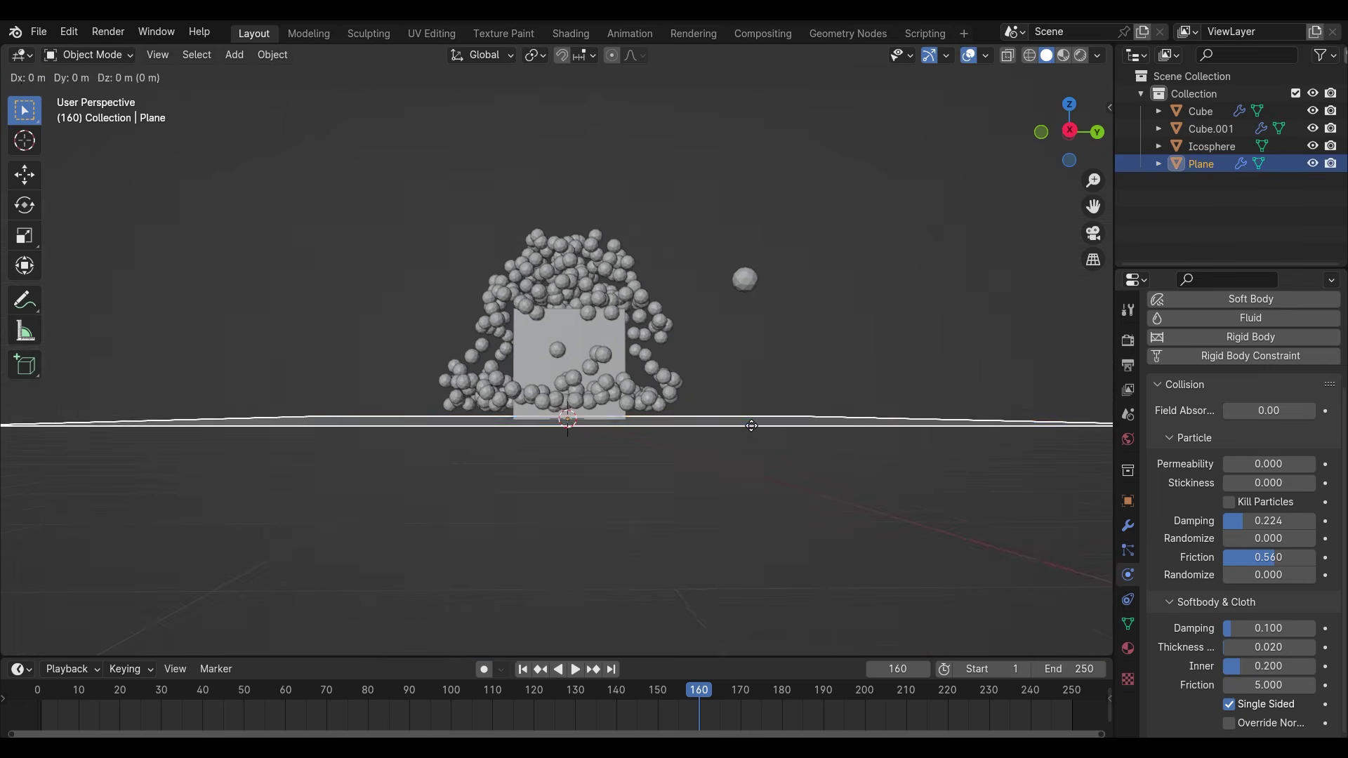
key(z)
key(Return)
click(522, 669)
click(574, 670)
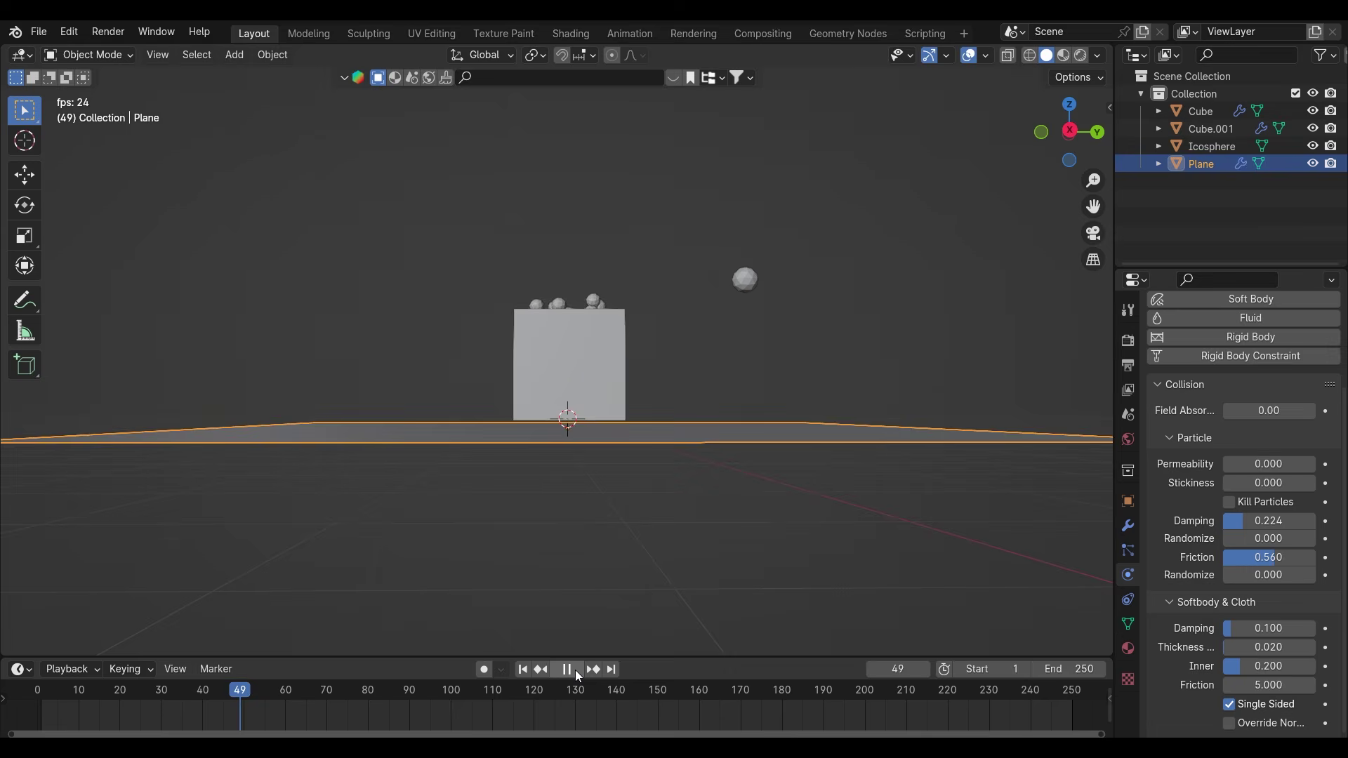
click(608, 562)
key(grave)
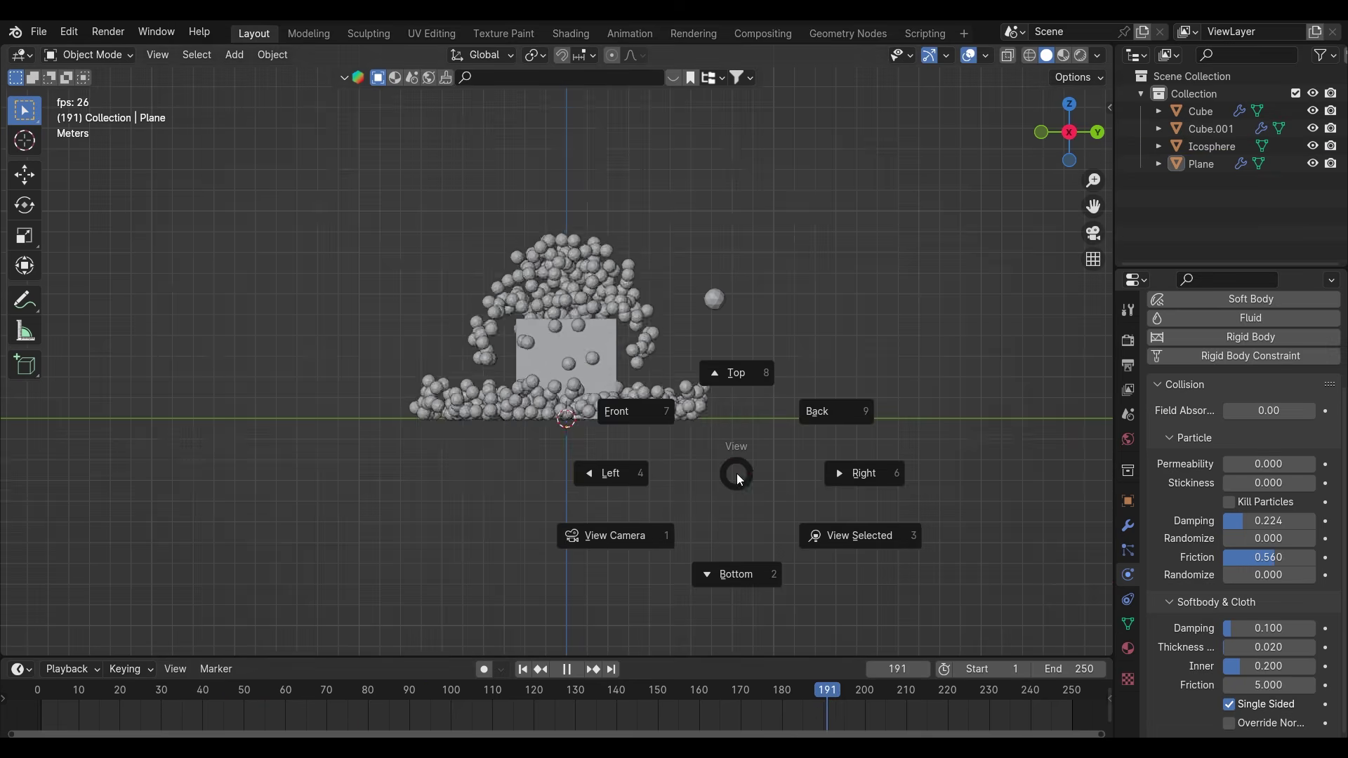
click(864, 473)
scroll(609, 463, up, 3)
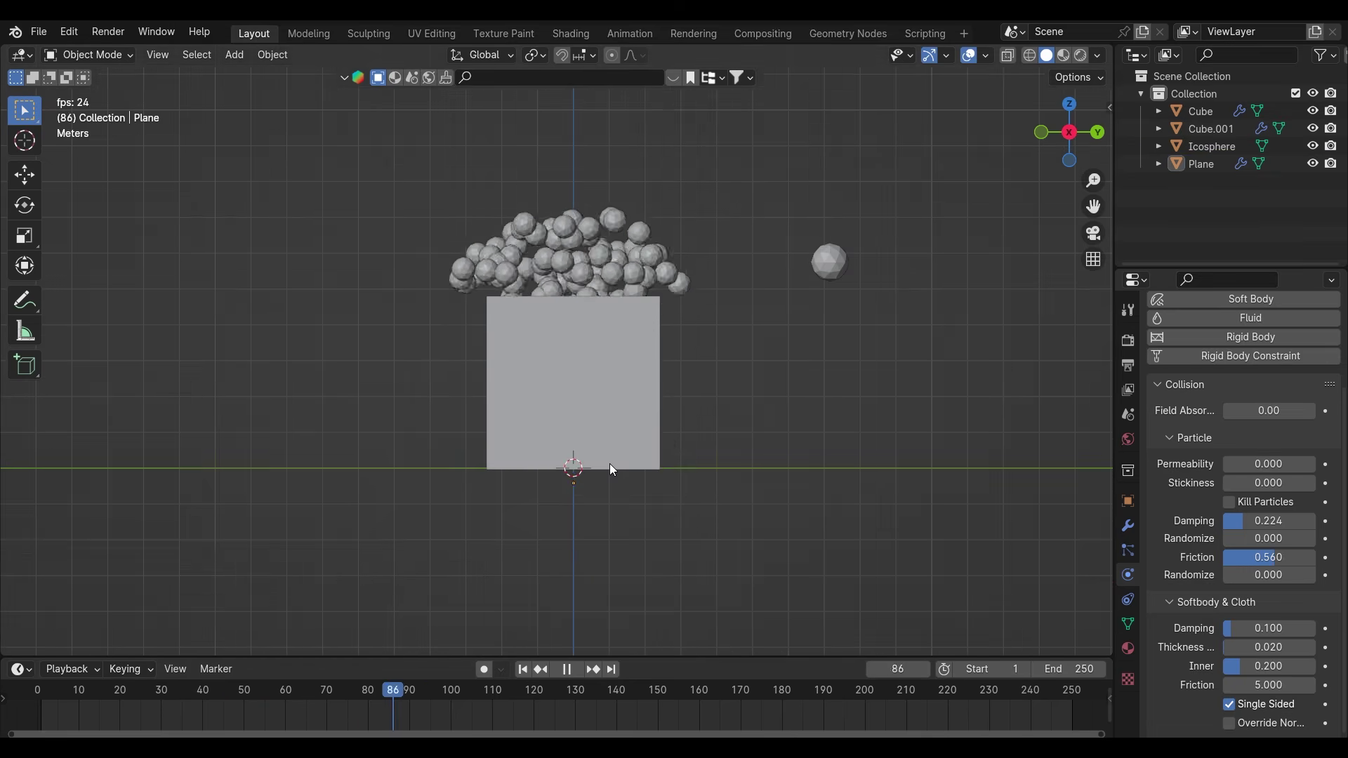
Stop playback at frame 220, rewind to frame 1, and import the diamond SVG shapes
key(space)
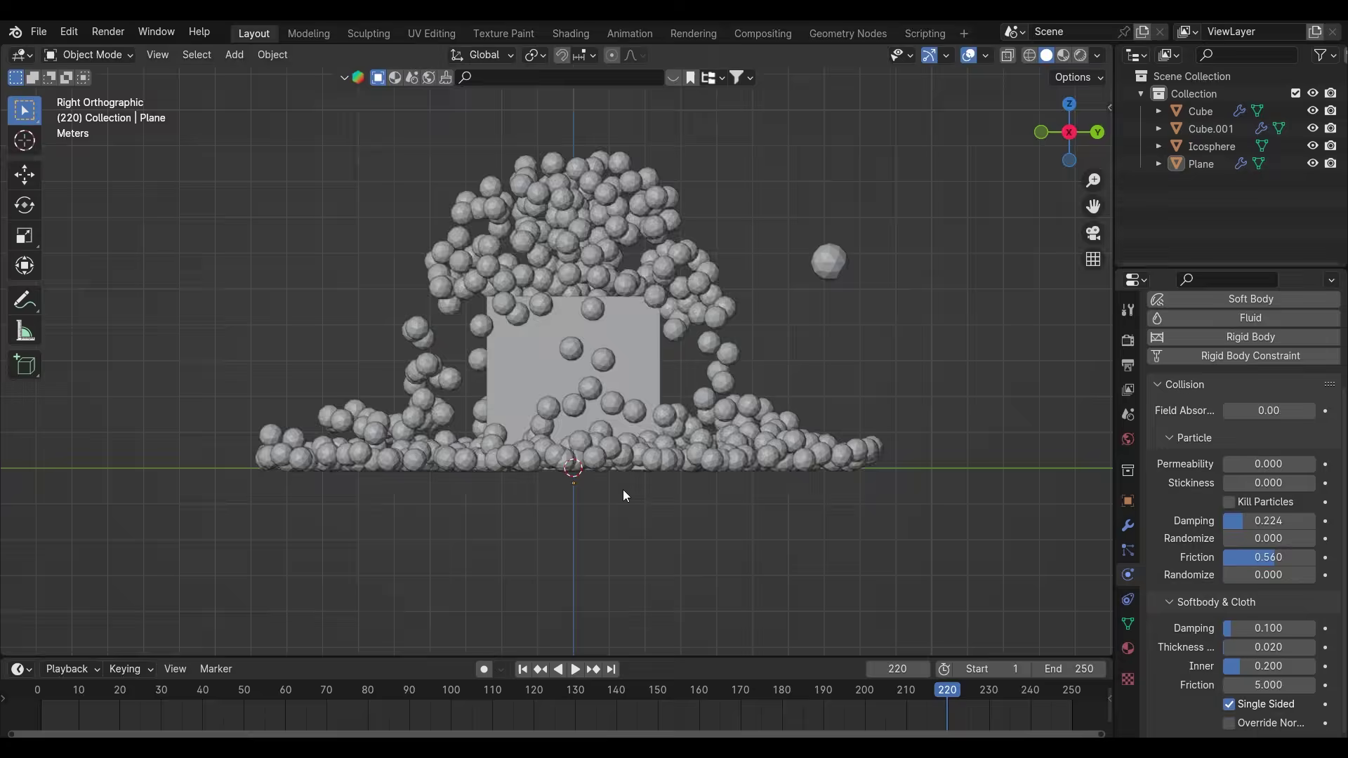
middle_drag(622, 490, 695, 428)
click(522, 669)
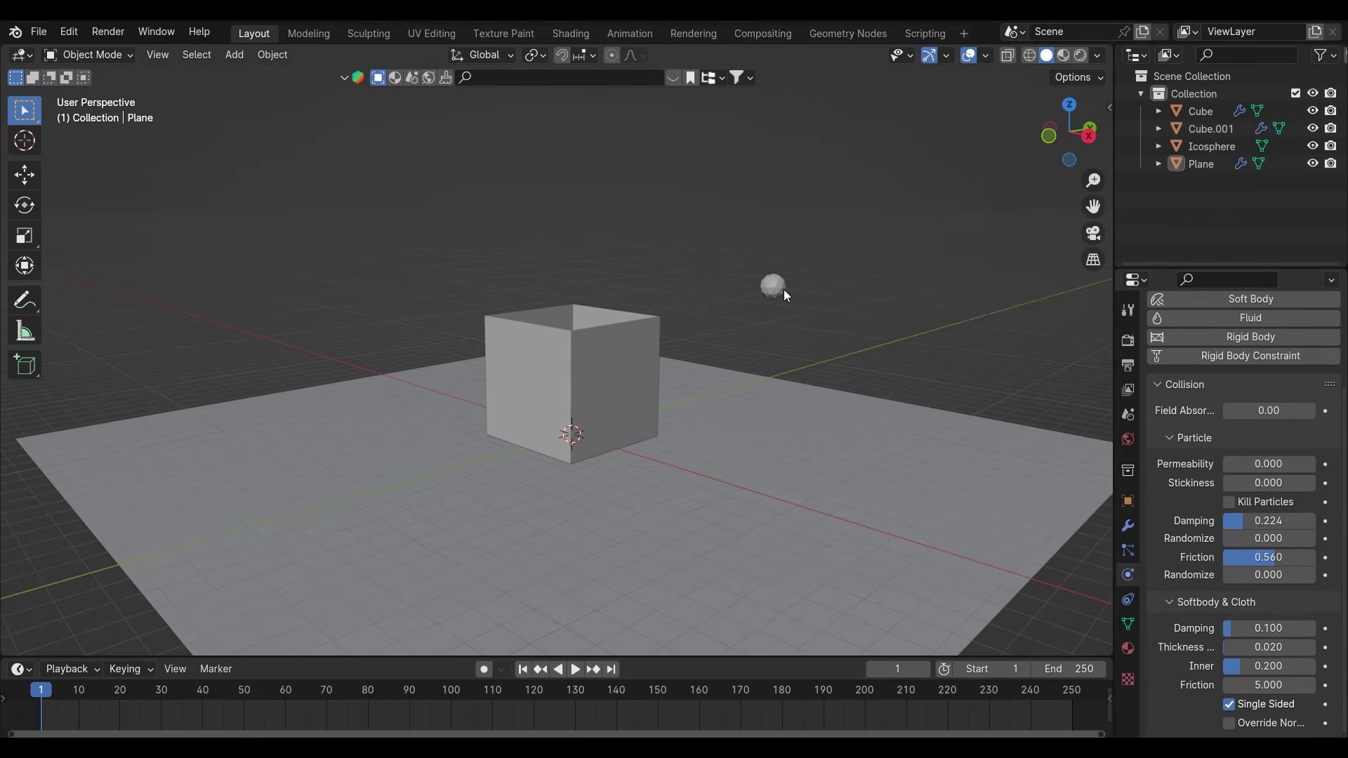
click(40, 33)
mouse_move(119, 284)
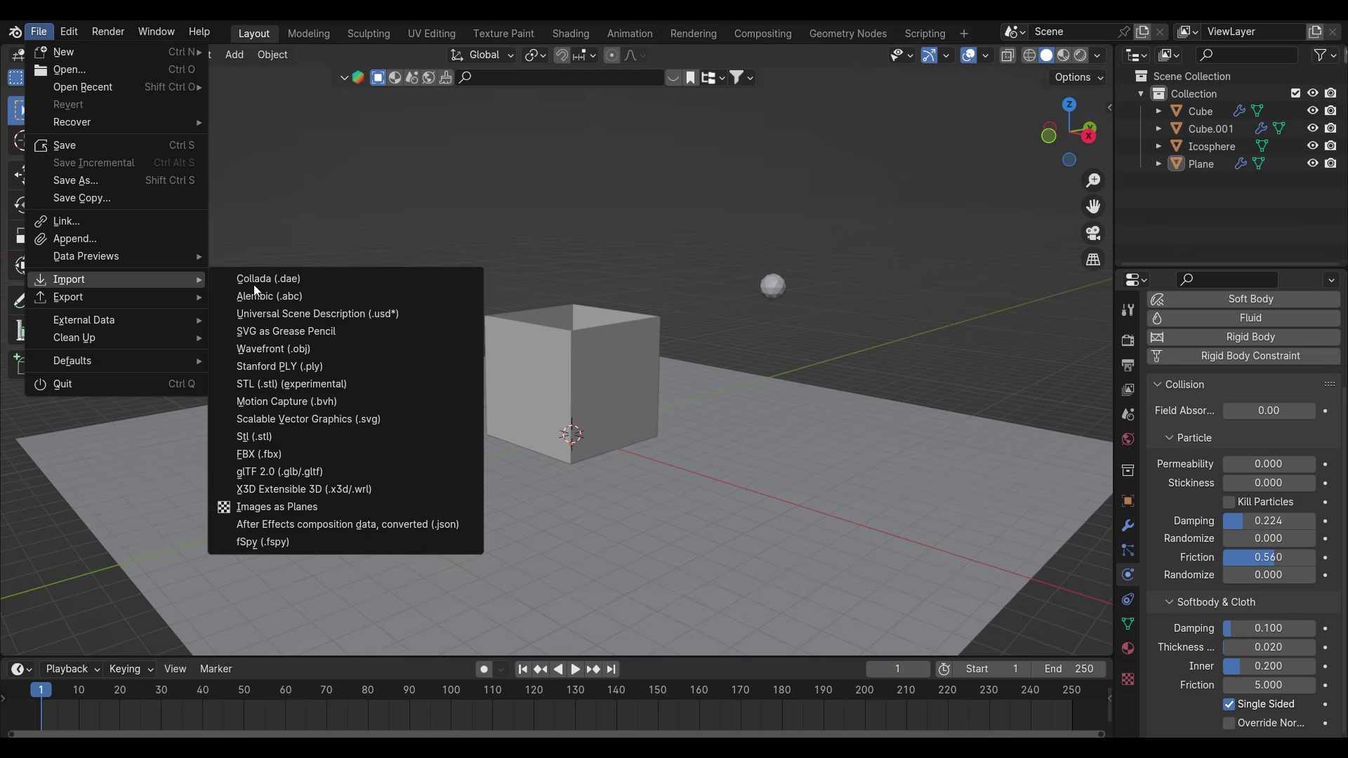
click(297, 424)
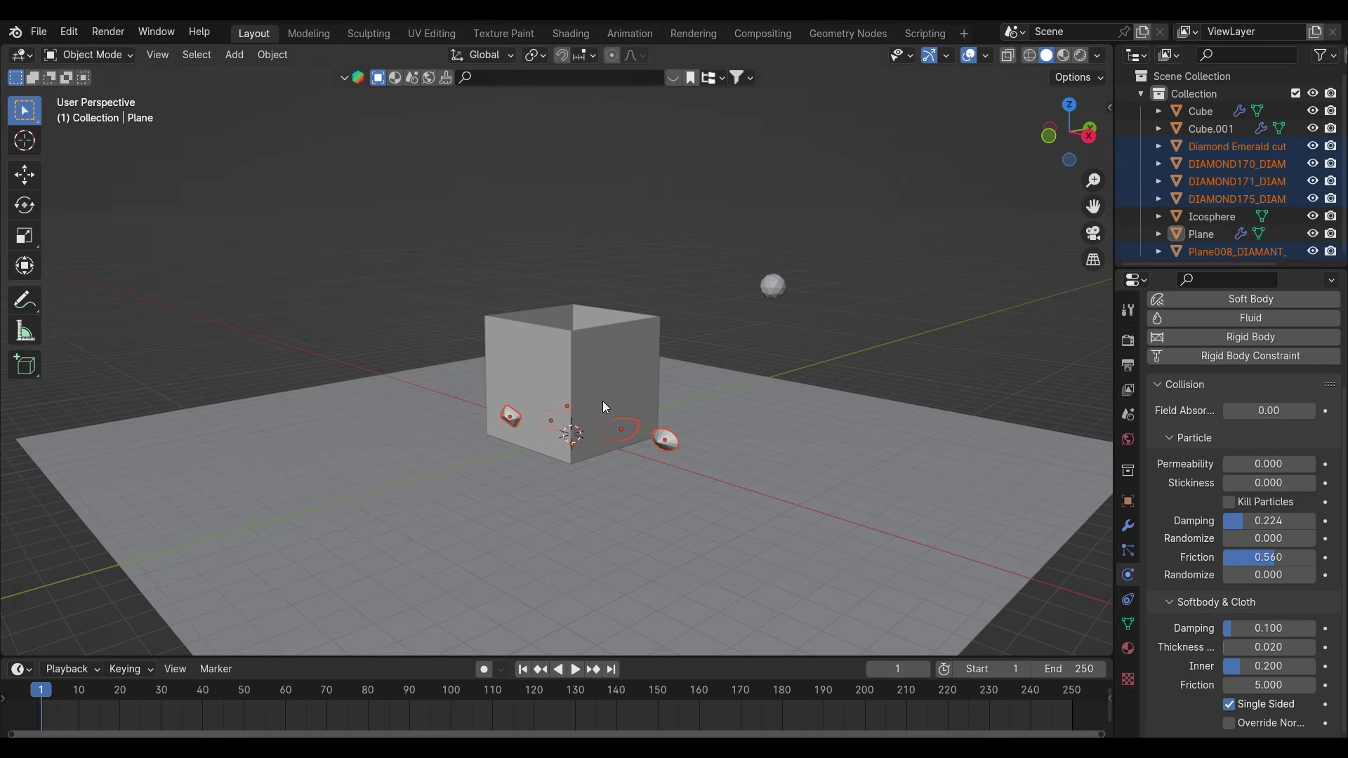
Move the imported diamonds to a spot beside the box
key(g)
click(908, 243)
scroll(909, 243, down, 1)
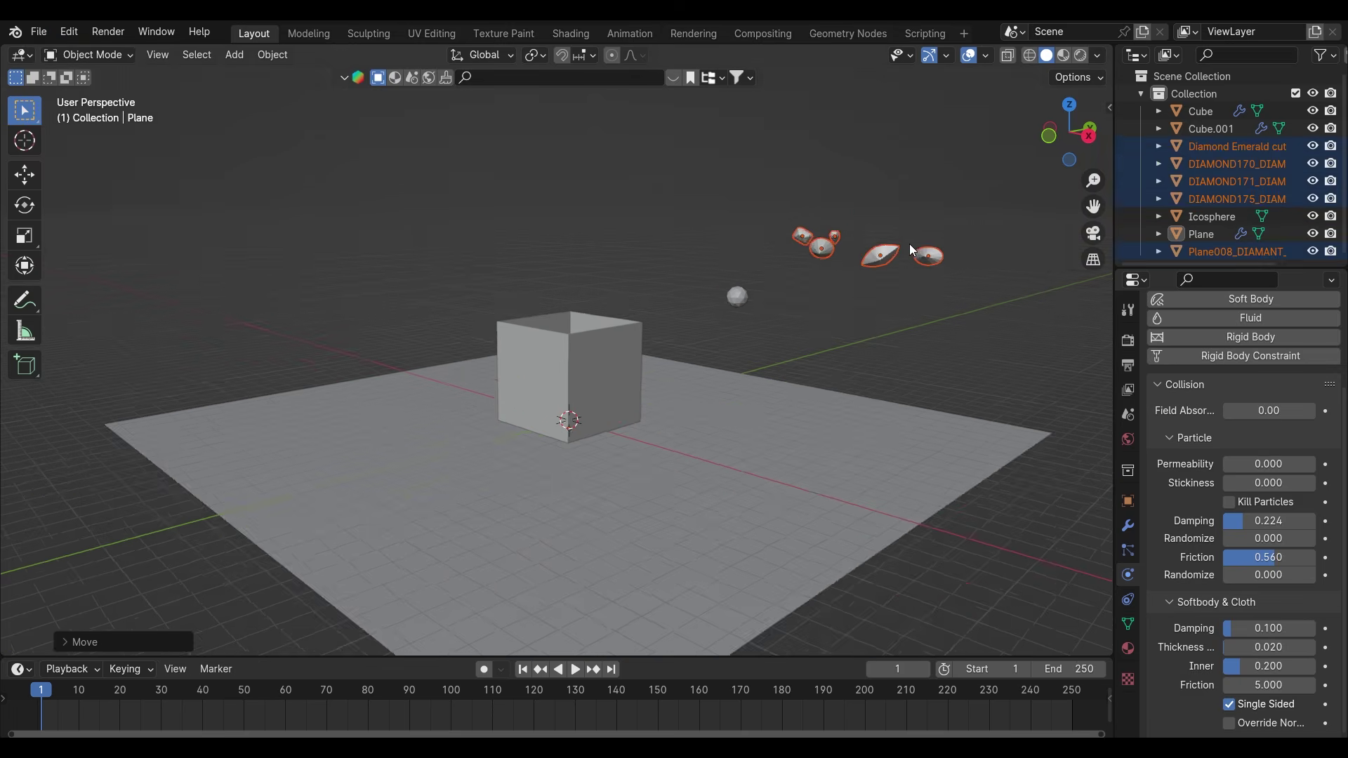
middle_drag(908, 243, 775, 295)
scroll(837, 290, up, 3)
key(g)
click(907, 328)
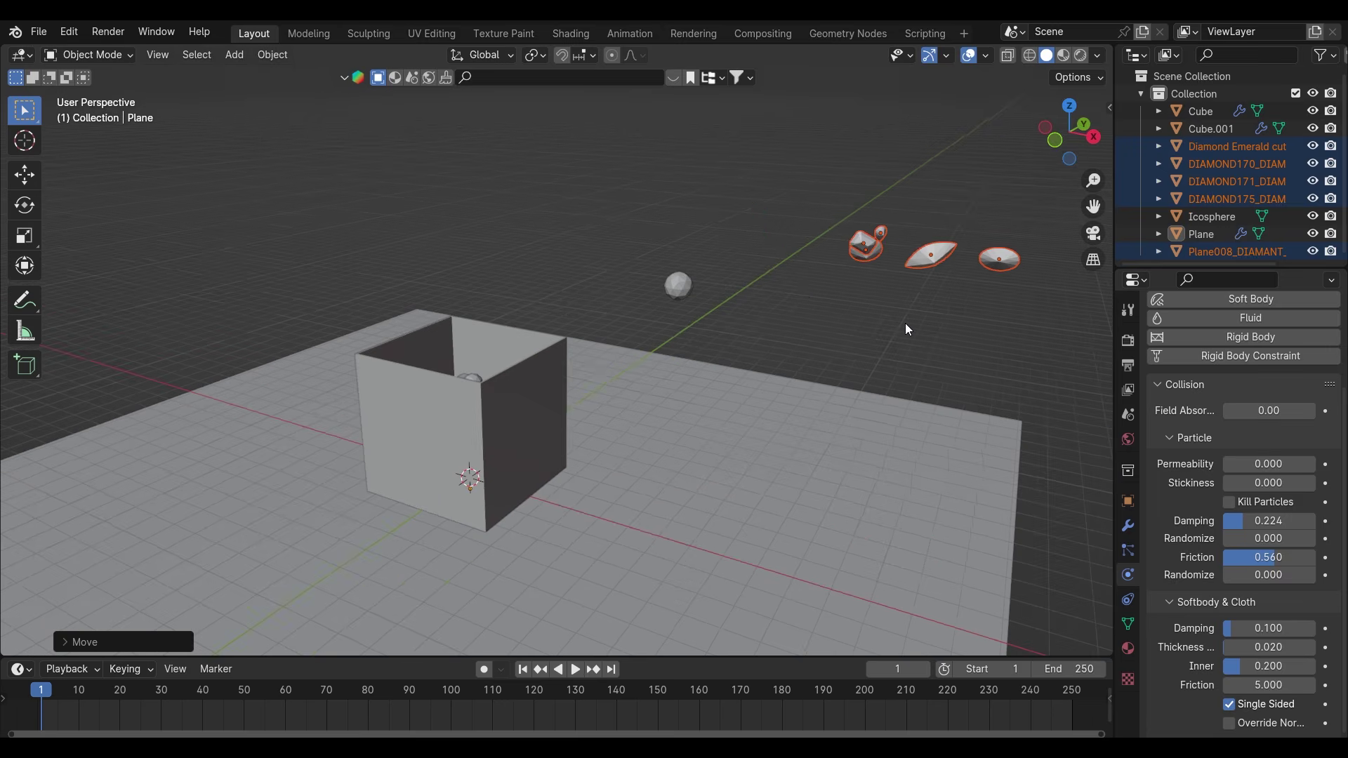
Move the diamonds into a new collection named Diamonds
key(m)
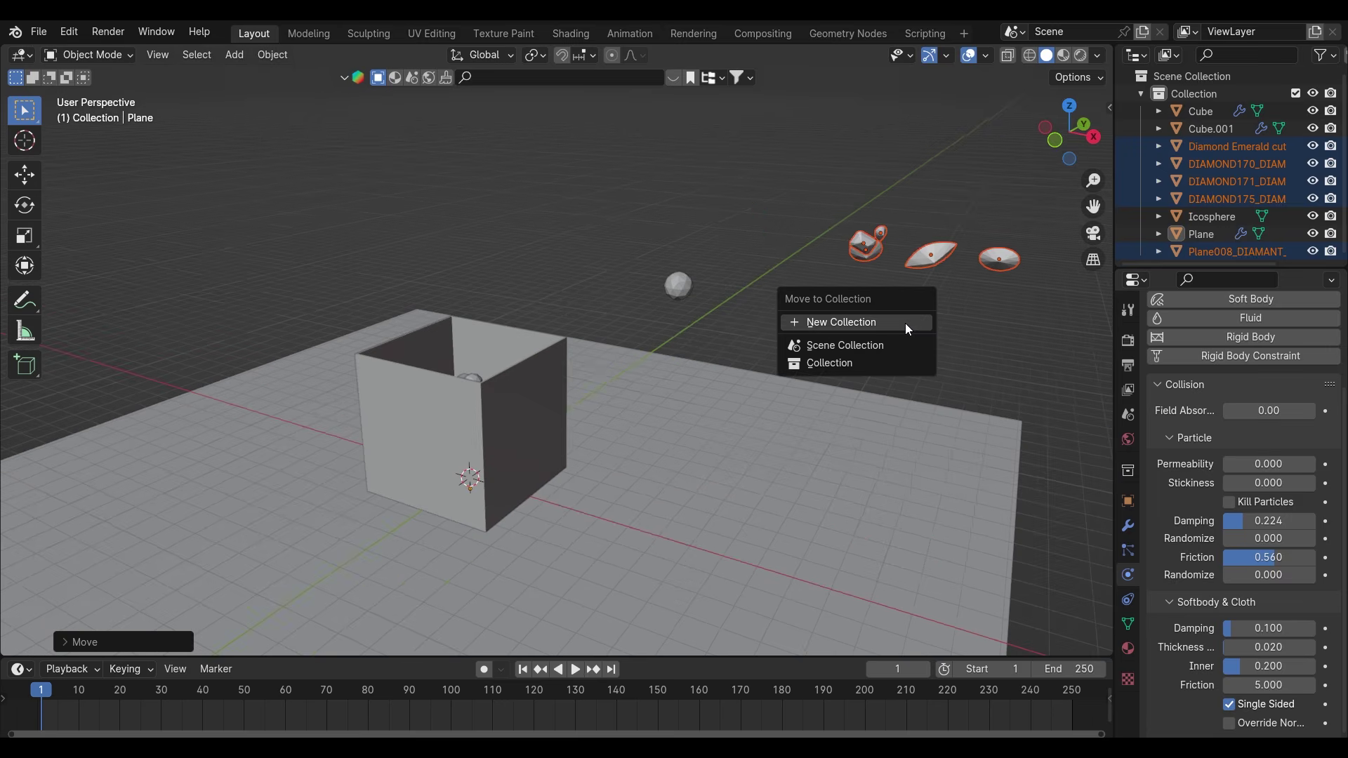
click(906, 328)
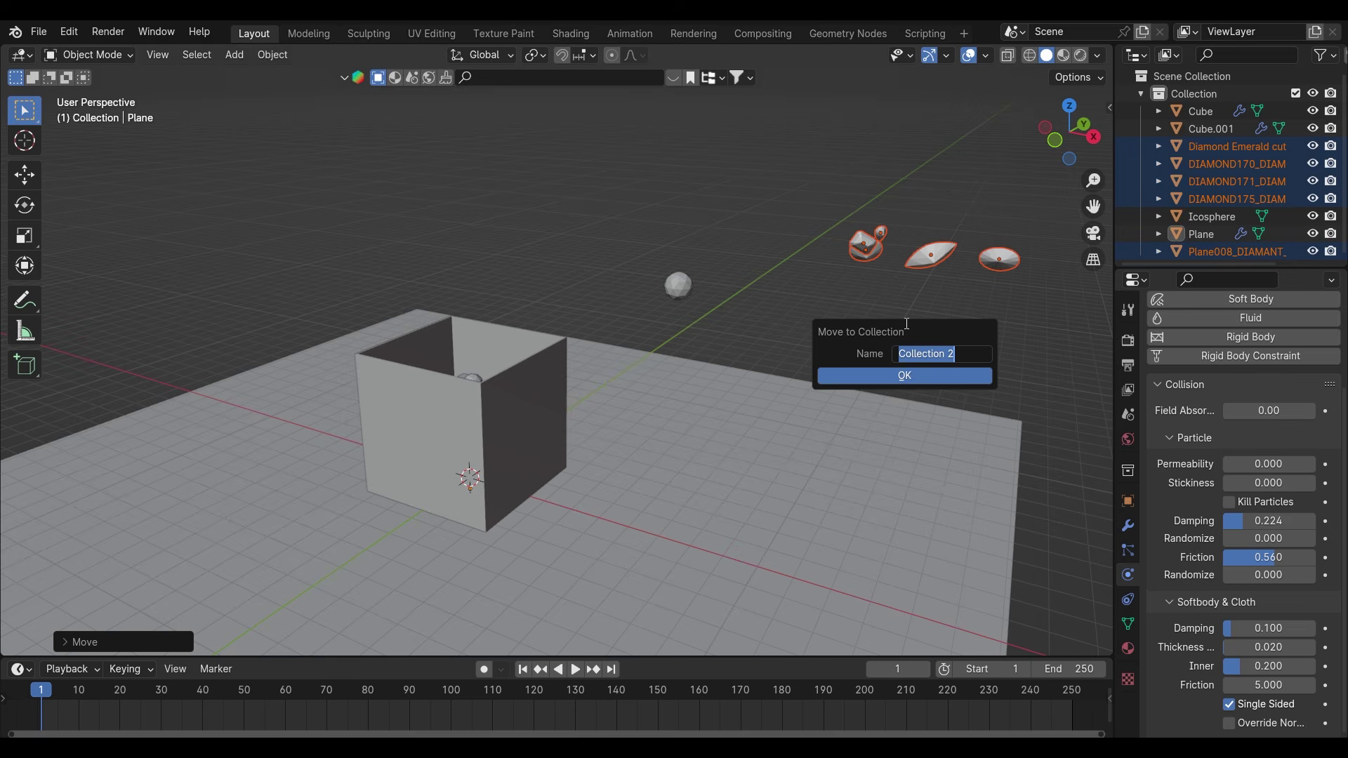
text(Diamonds)
Confirm the Diamonds collection, collapse it, and select the small cube inside the box
click(904, 372)
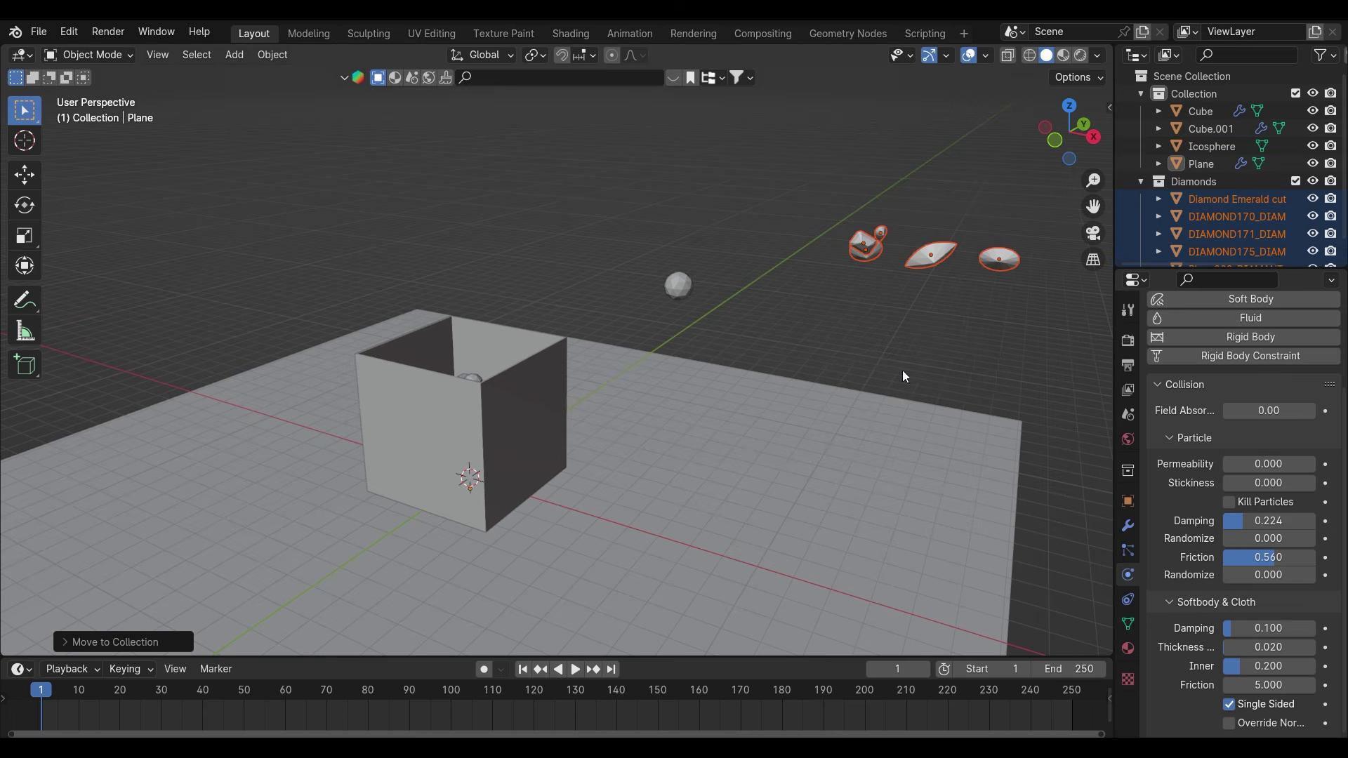
click(1141, 182)
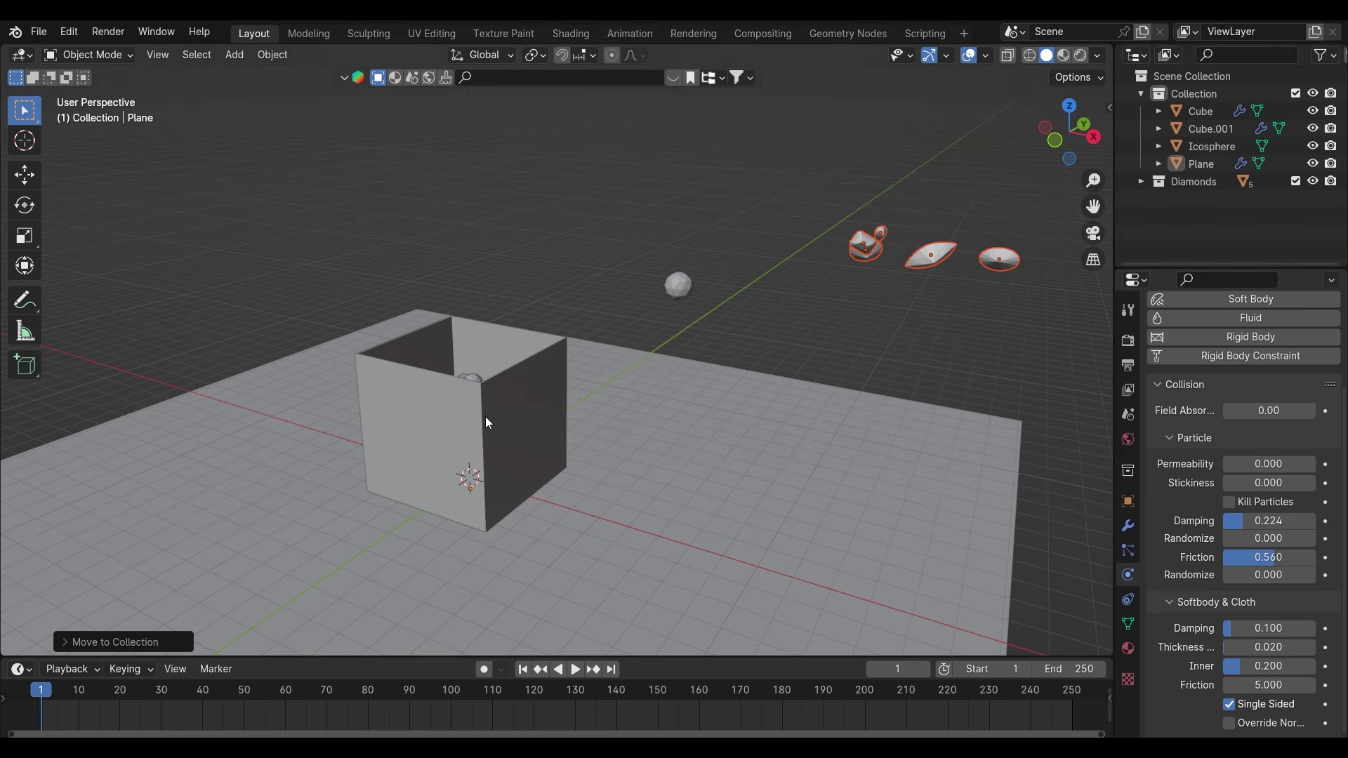
middle_drag(486, 421, 469, 461)
scroll(384, 446, up, 4)
click(373, 452)
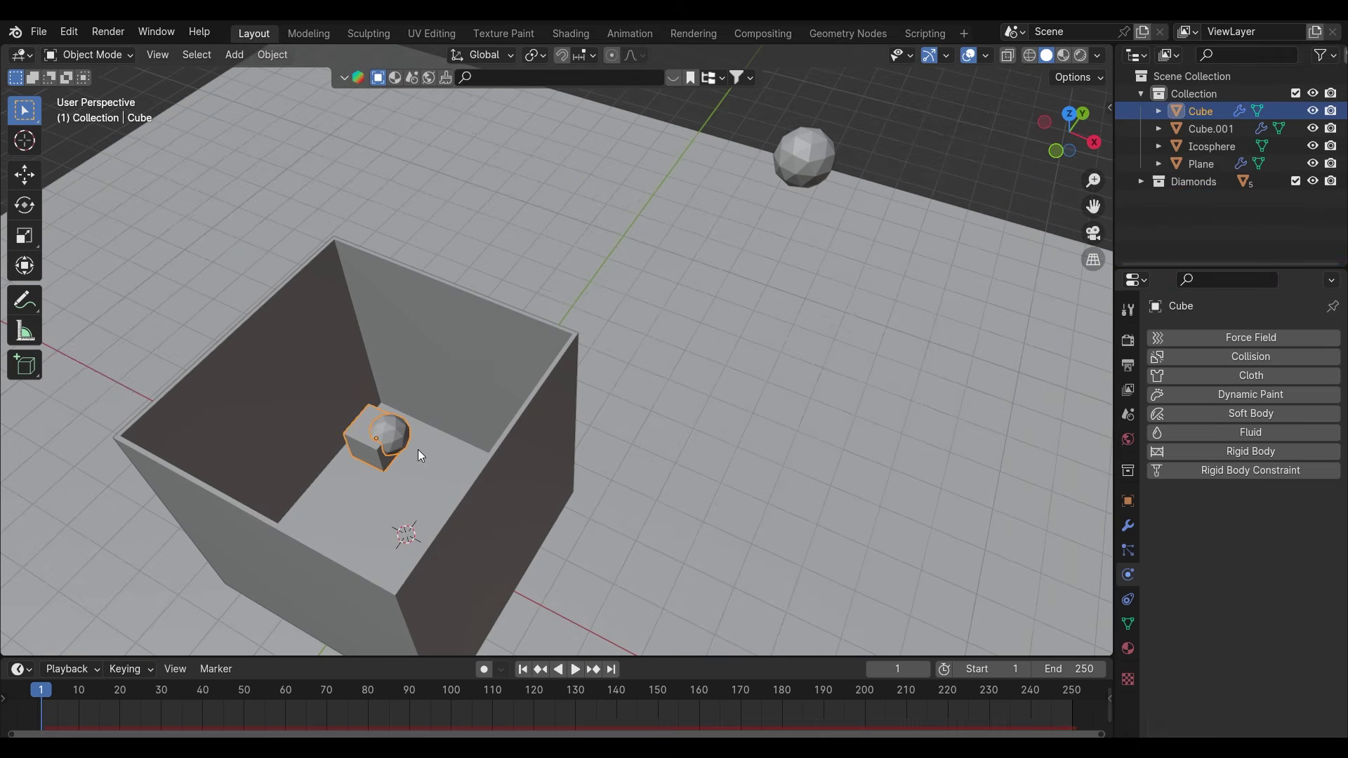
scroll(765, 365, down, 6)
middle_drag(729, 398, 744, 421)
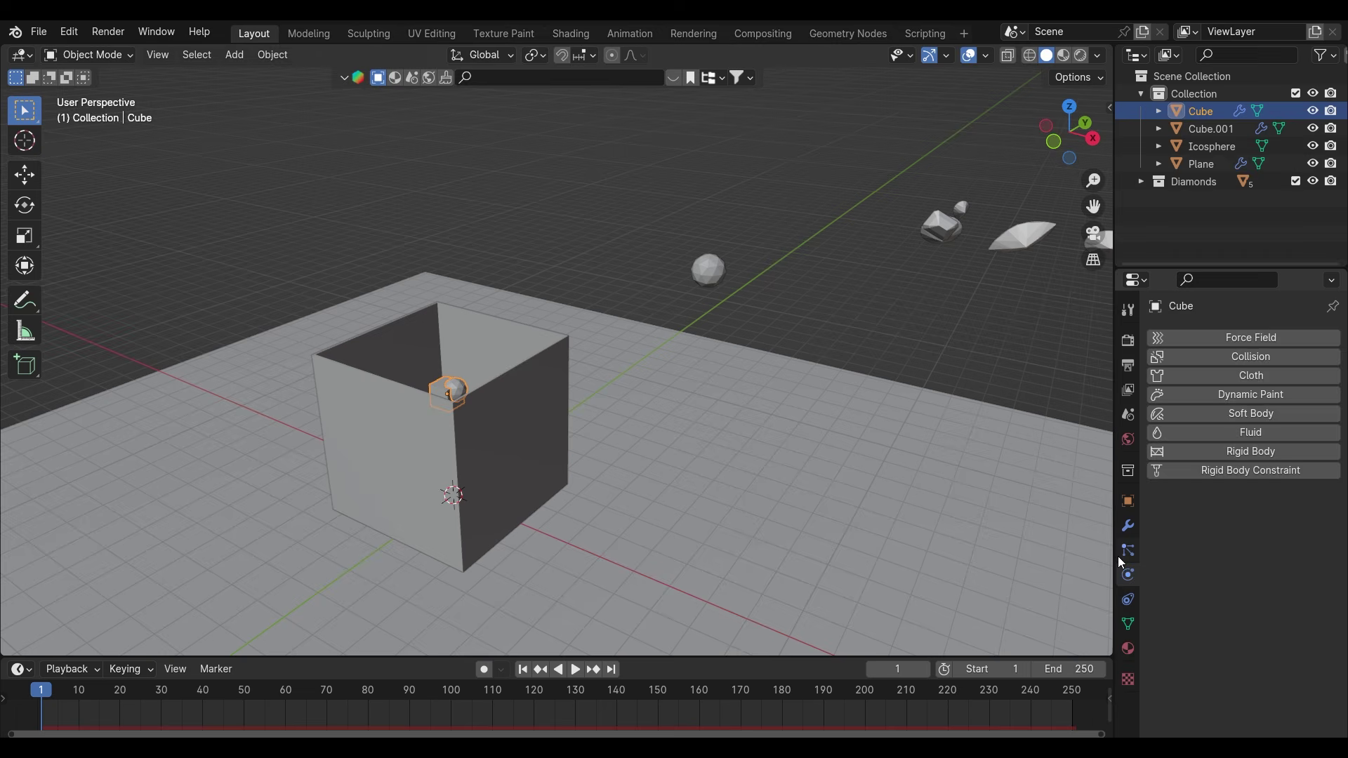
Set the cube's particles to render as Collection, using the Diamonds collection
click(1127, 552)
scroll(1185, 570, down, 8)
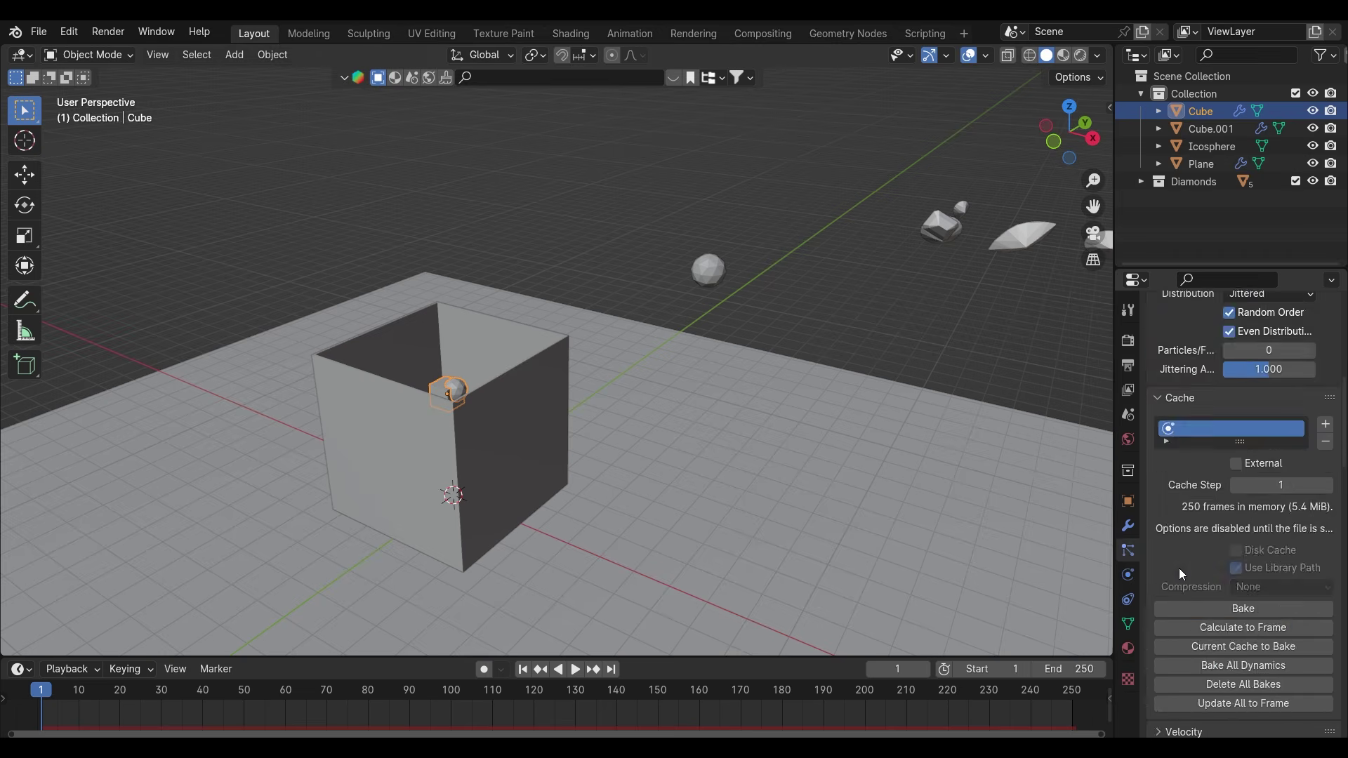
scroll(1178, 567, down, 10)
scroll(1179, 566, down, 15)
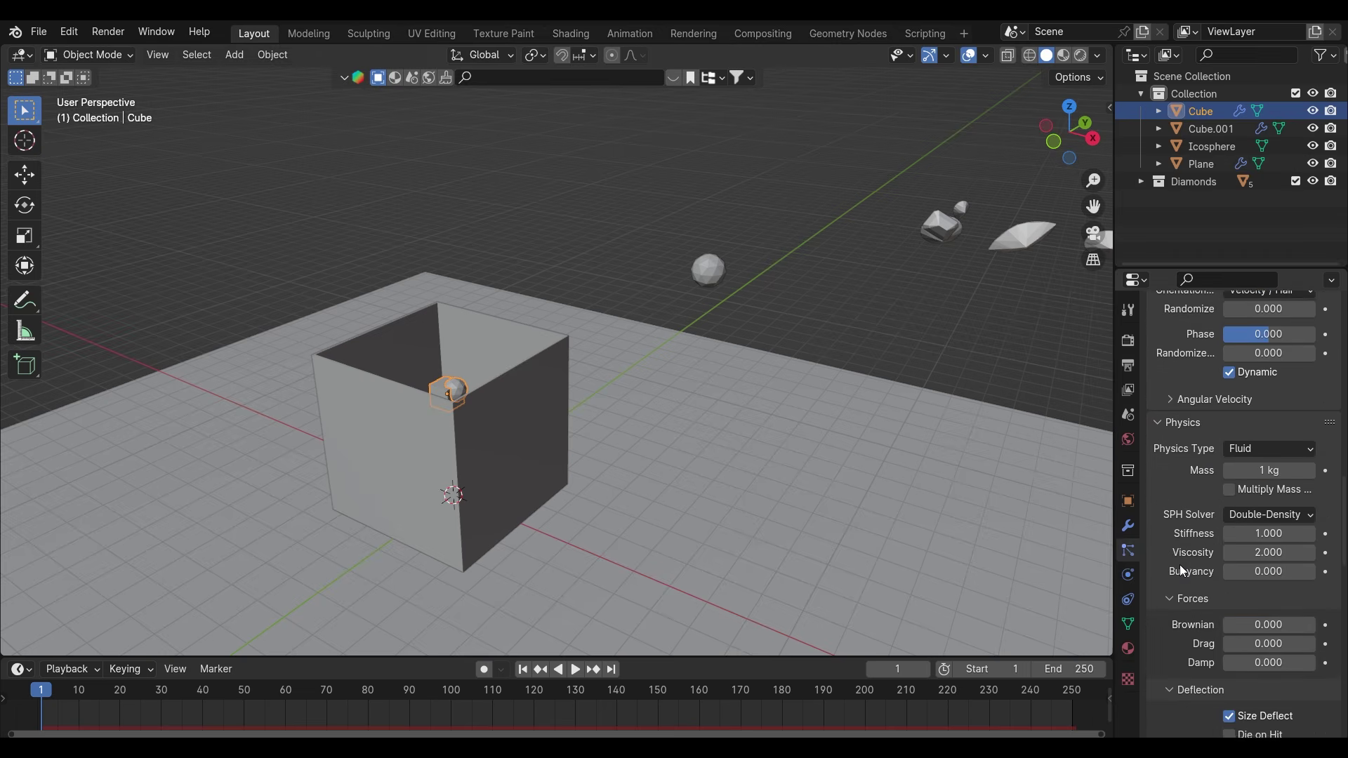
scroll(1178, 553, down, 6)
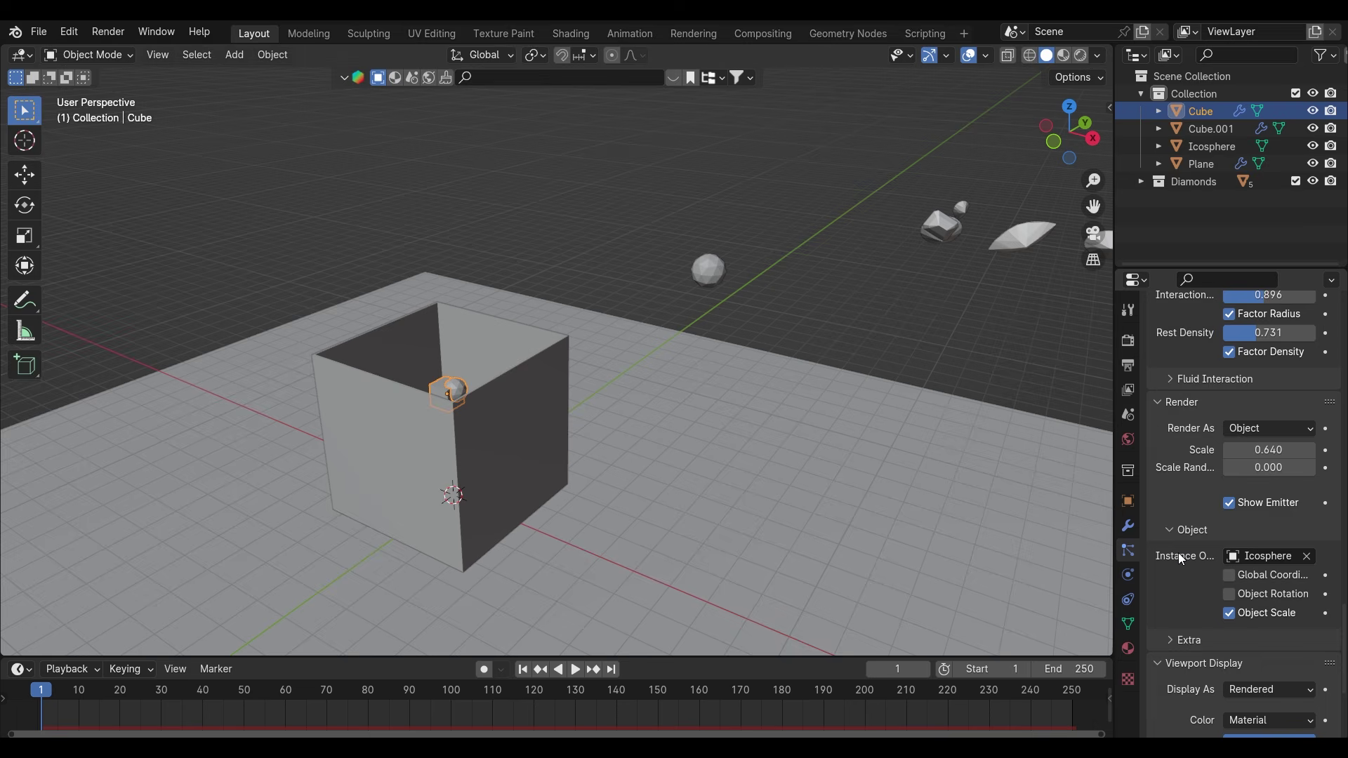
click(1252, 428)
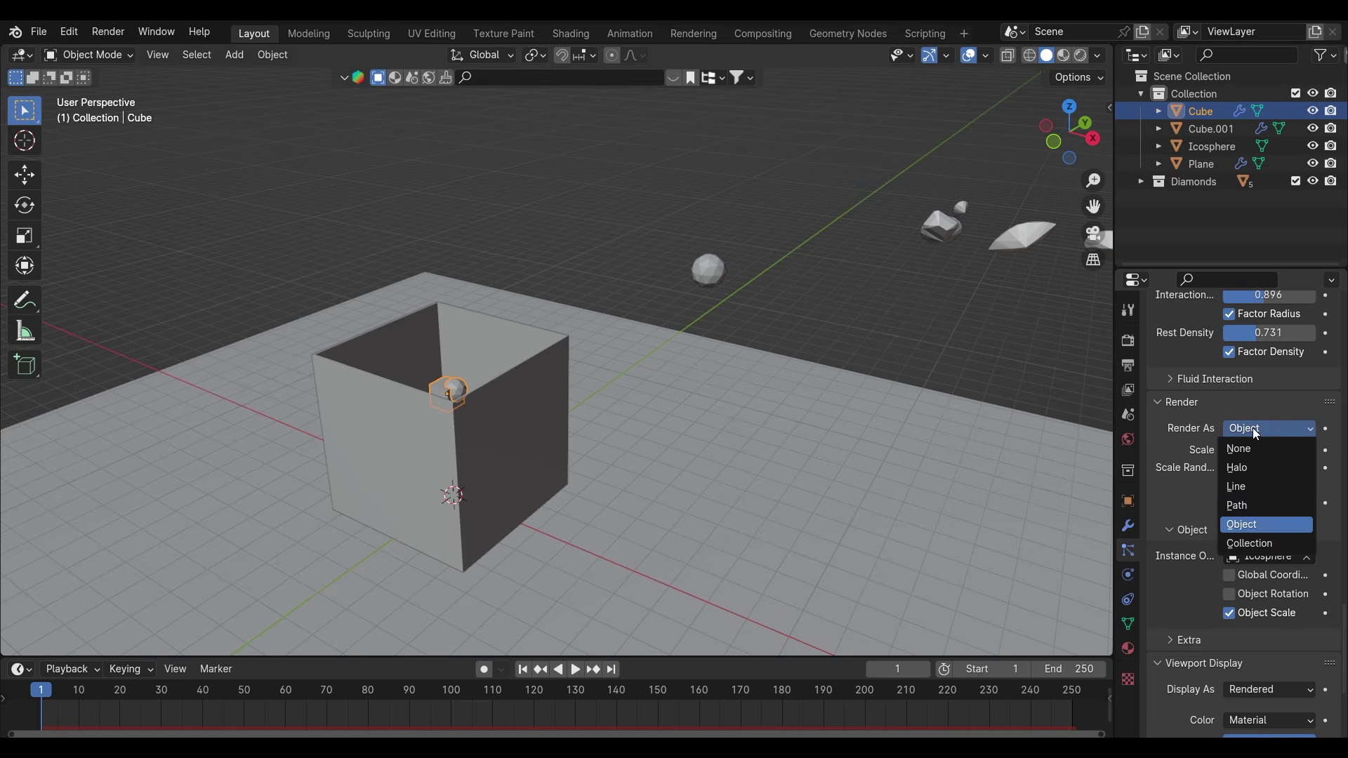
click(1260, 544)
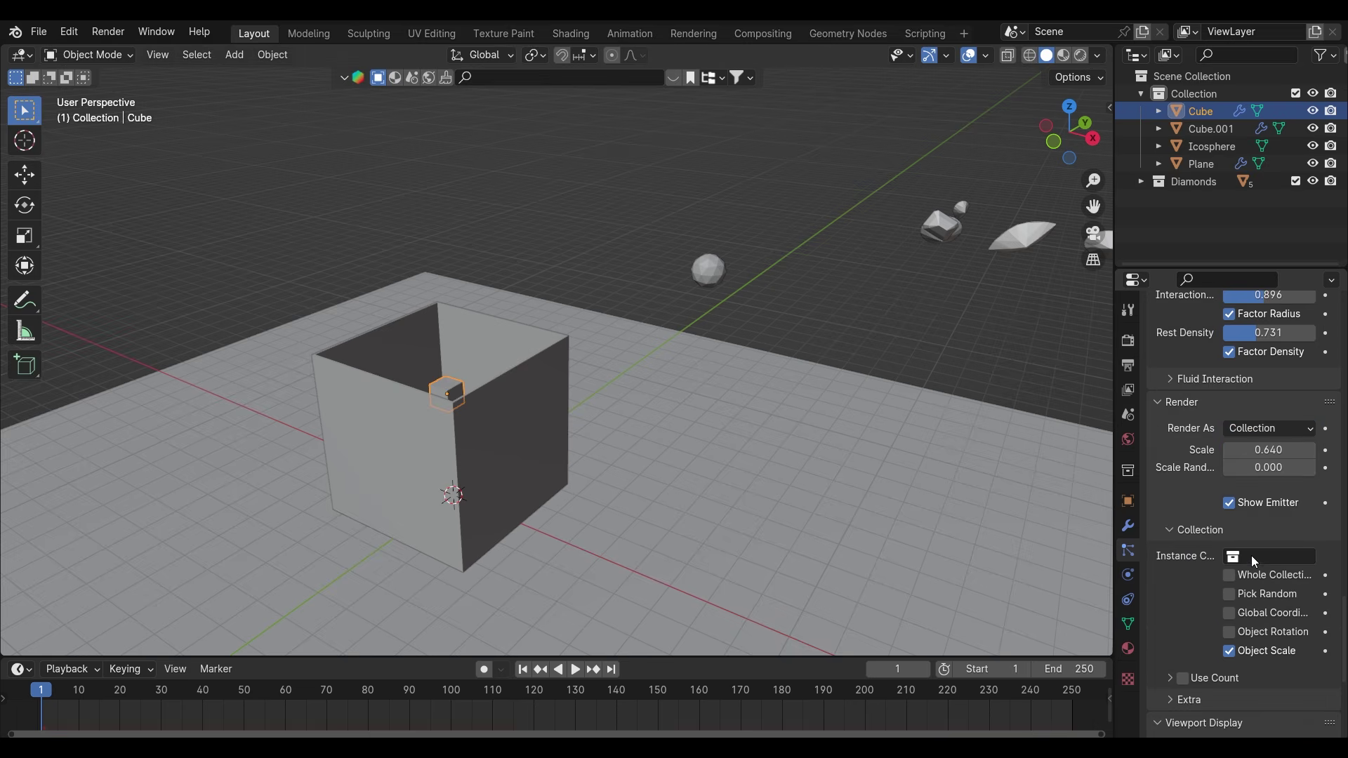
click(1251, 555)
click(1233, 596)
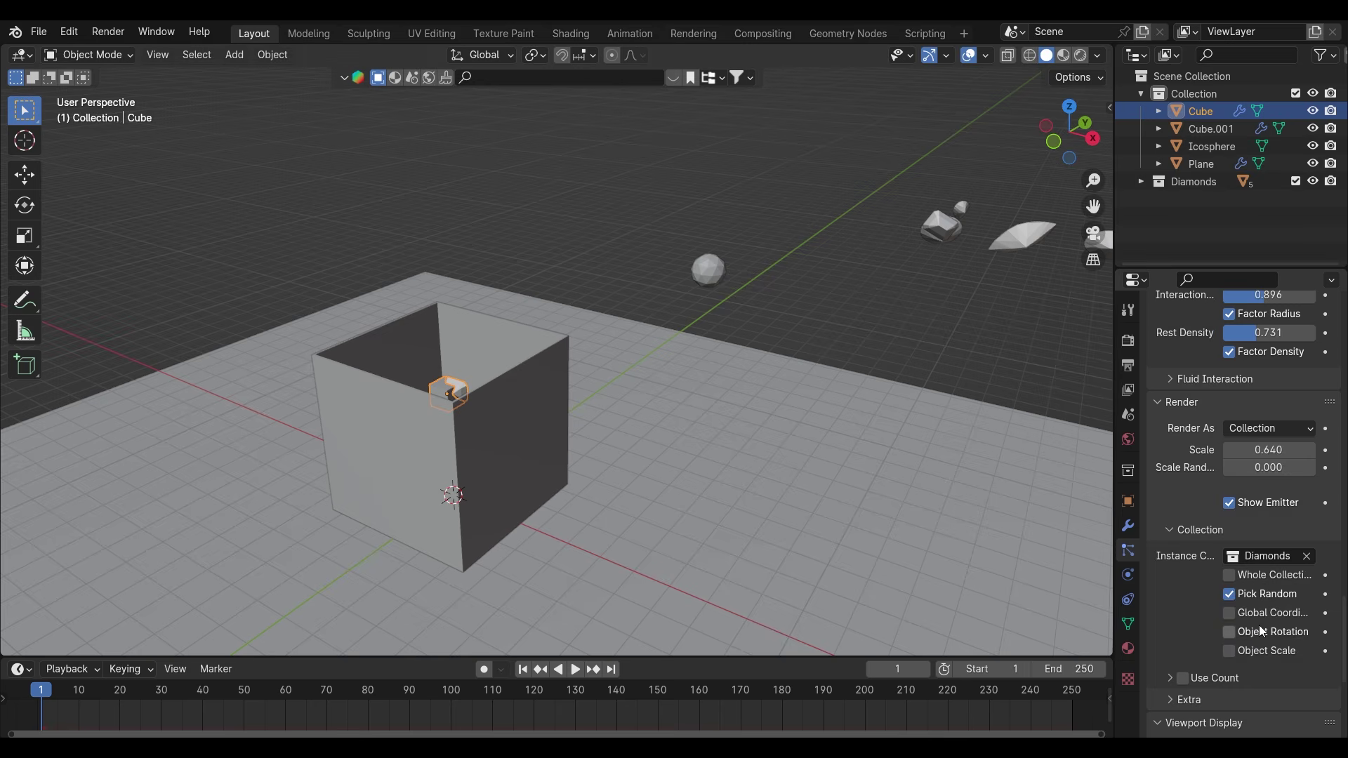
Play the simulation to watch the diamonds spill over the box
scroll(1185, 515, up, 3)
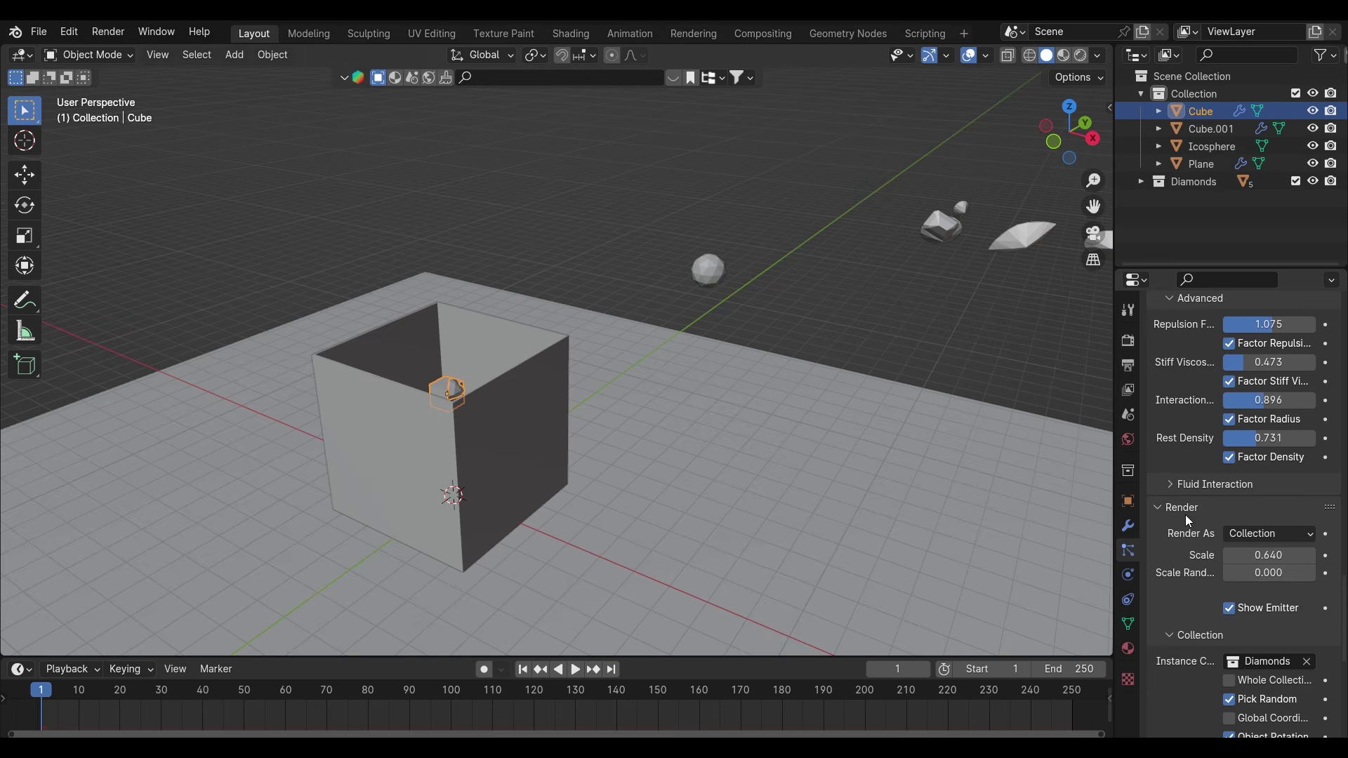
scroll(1185, 515, up, 3)
click(574, 671)
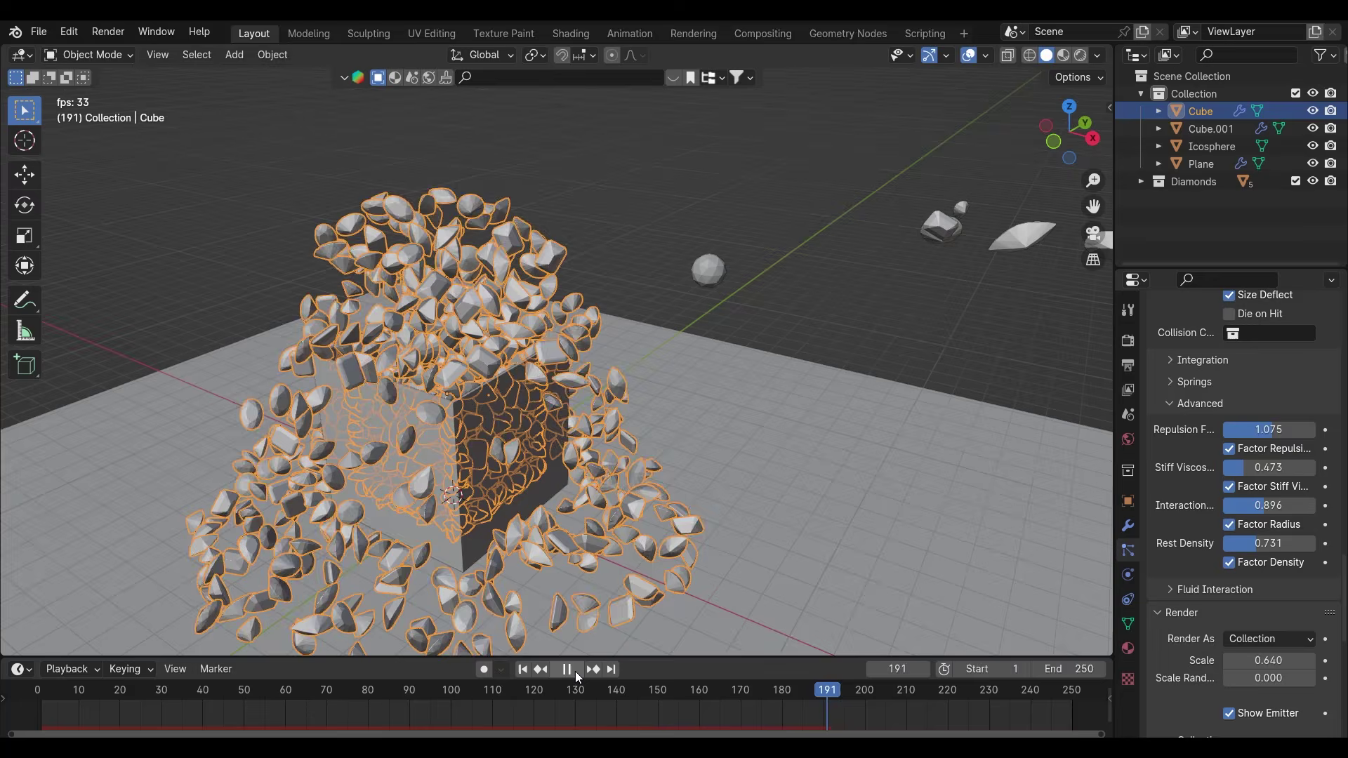
Pause playback, lower the Repulsion Factor to 0.866, and replay from frame 1
click(575, 671)
scroll(589, 508, down, 3)
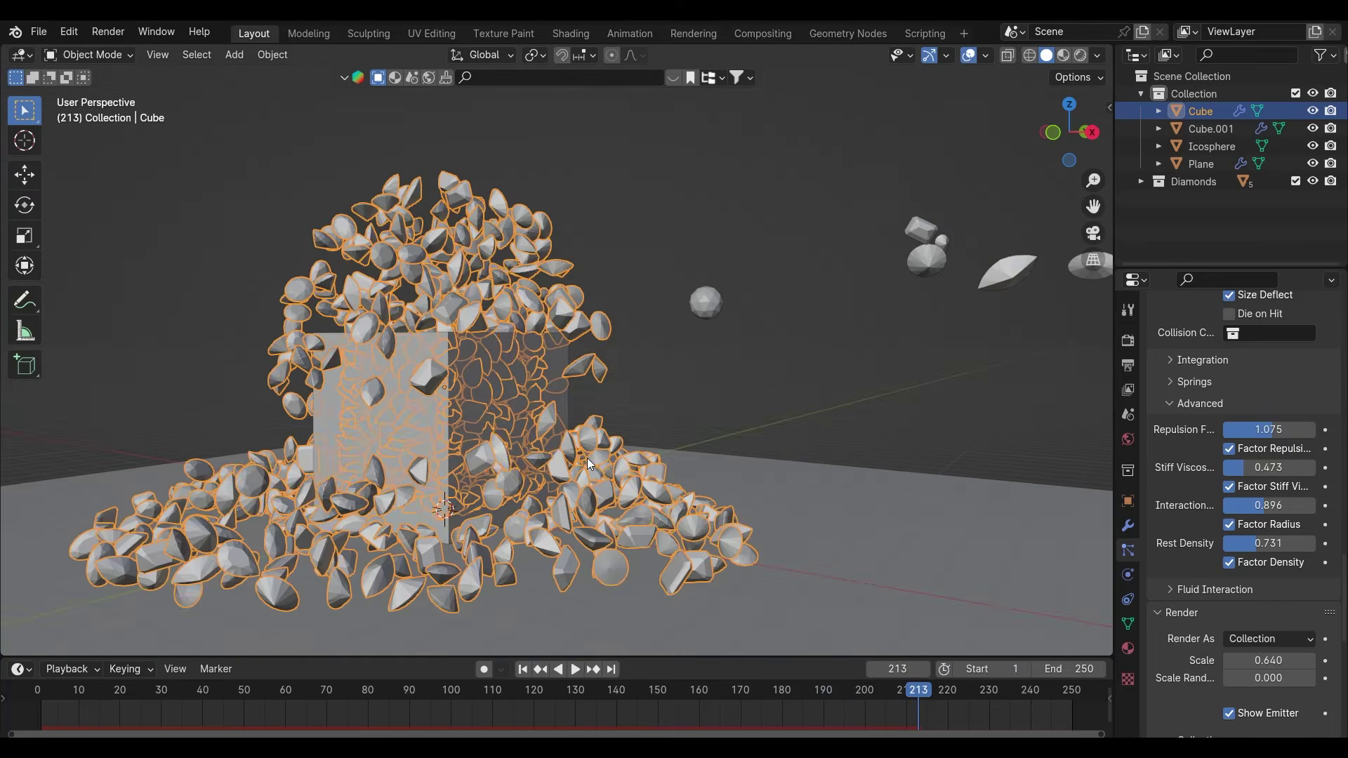
key(alt+a)
middle_drag(764, 411, 629, 422)
scroll(586, 421, up, 2)
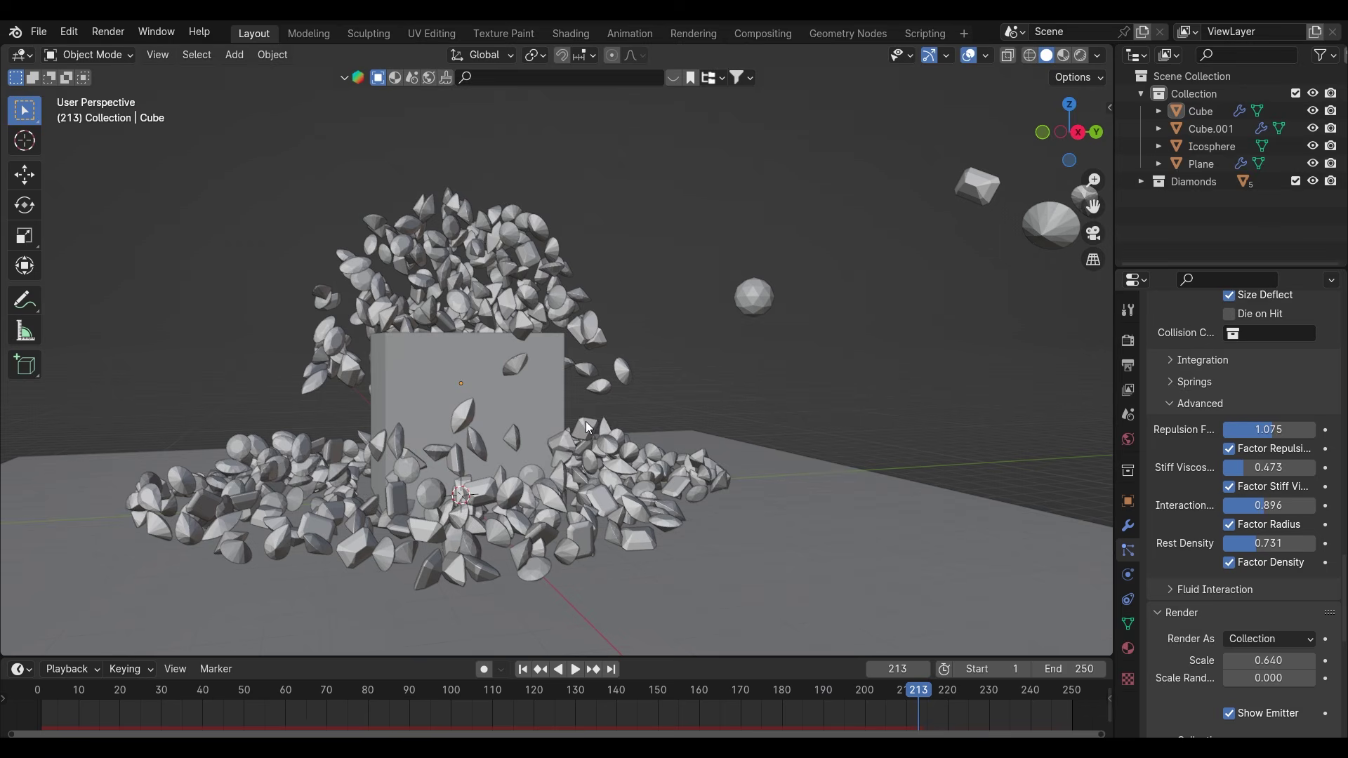
middle_drag(540, 313, 604, 337)
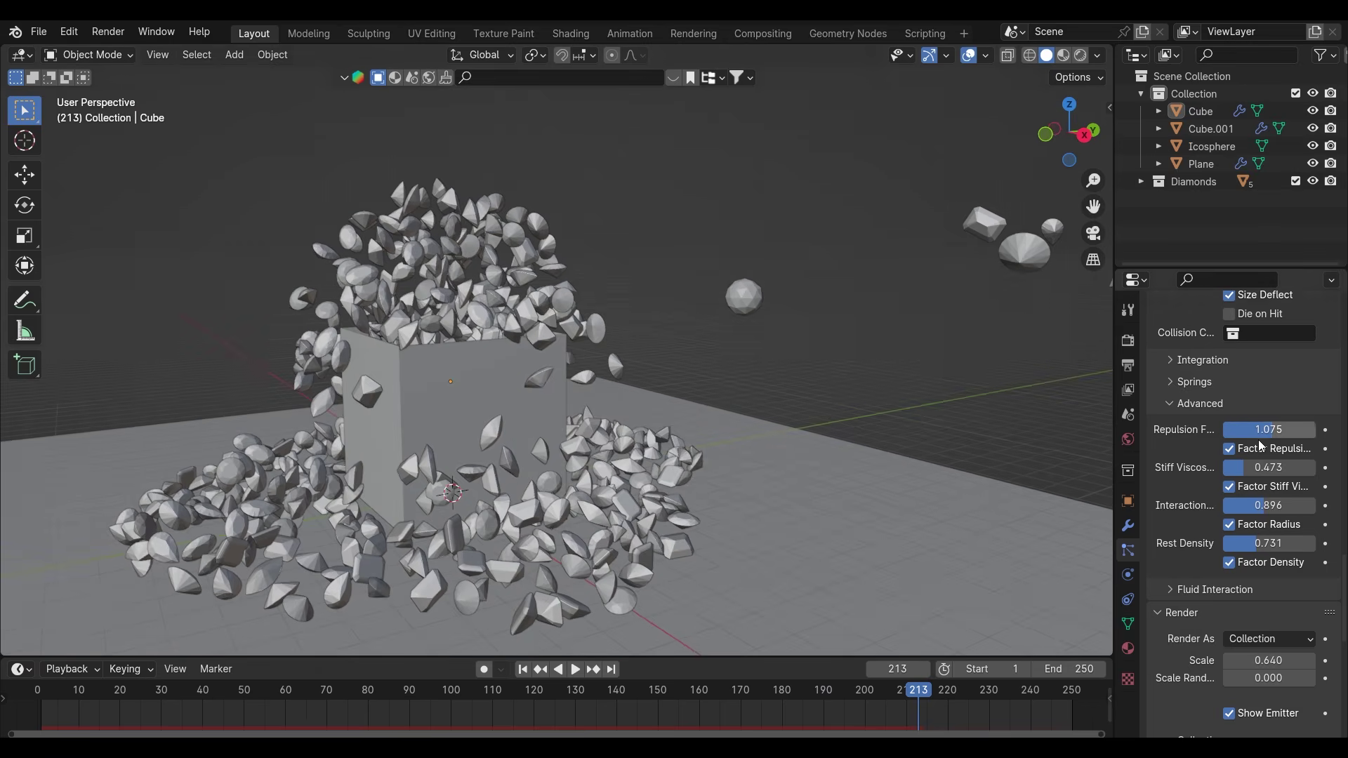
drag(1281, 438, 1263, 438)
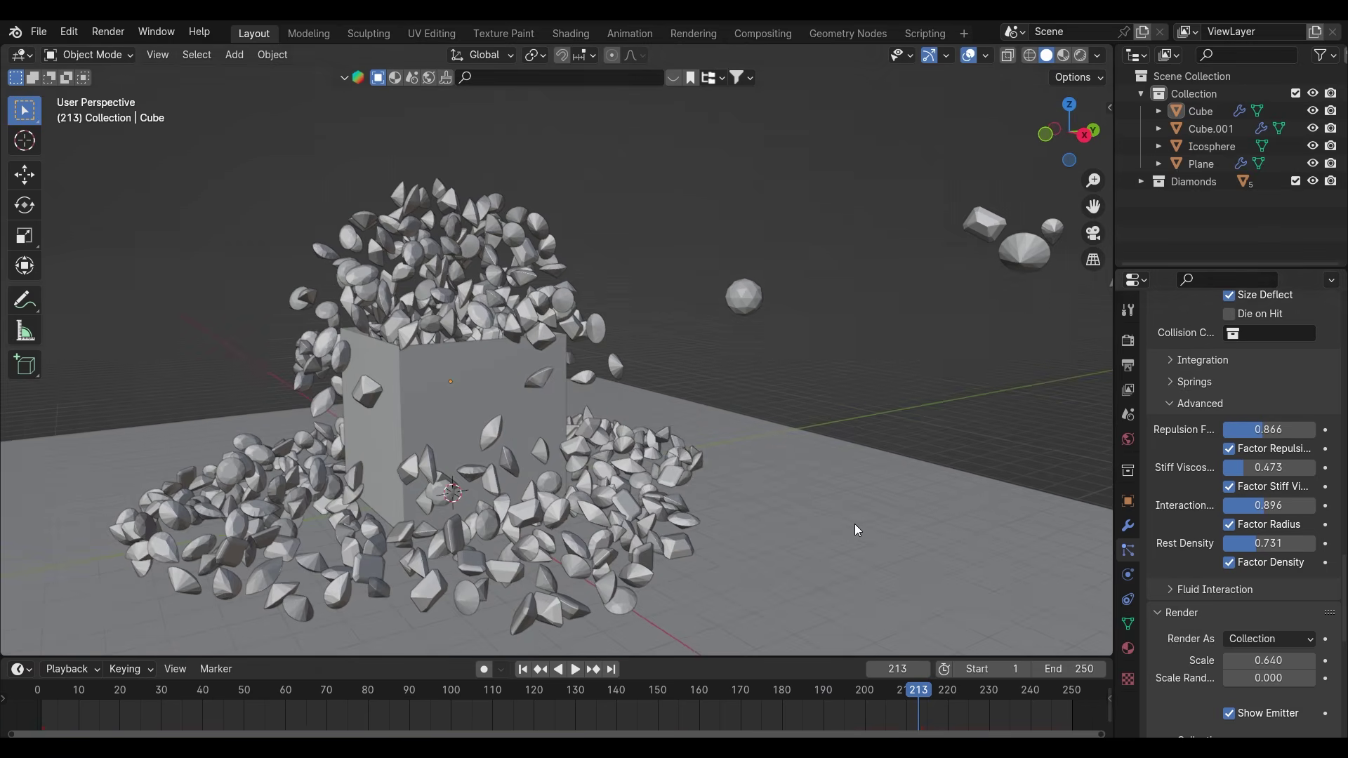
click(522, 669)
click(575, 669)
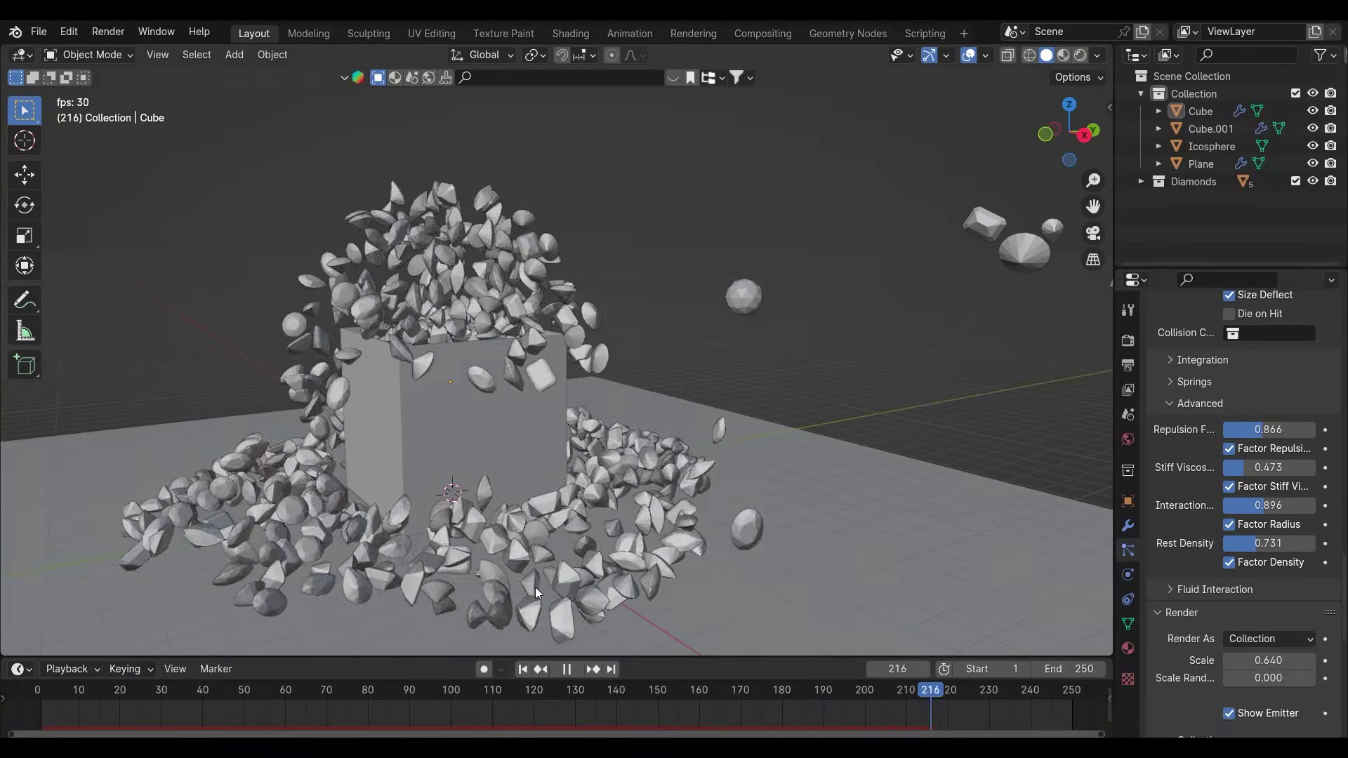
Stop playback, frame the plane's corners, and select the cube emitter
key(space)
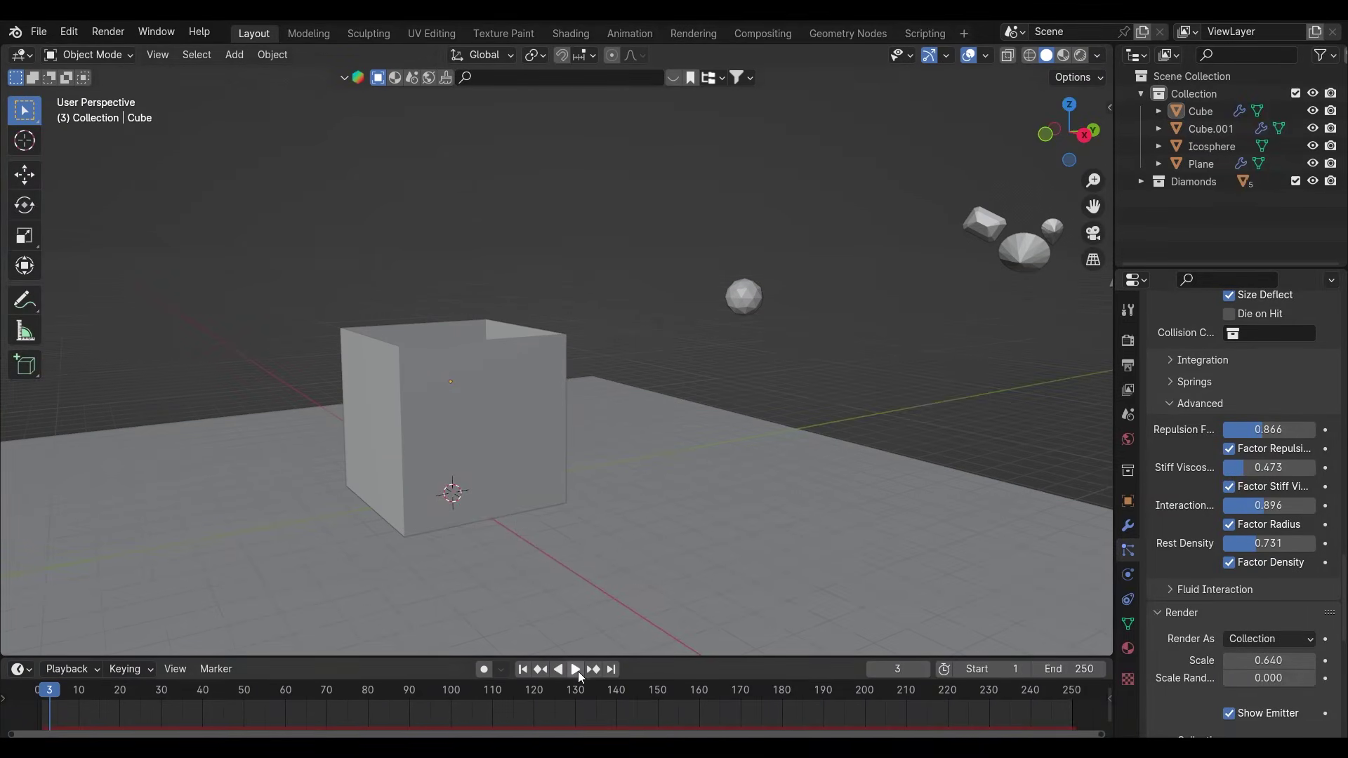
middle_drag(556, 503, 608, 524)
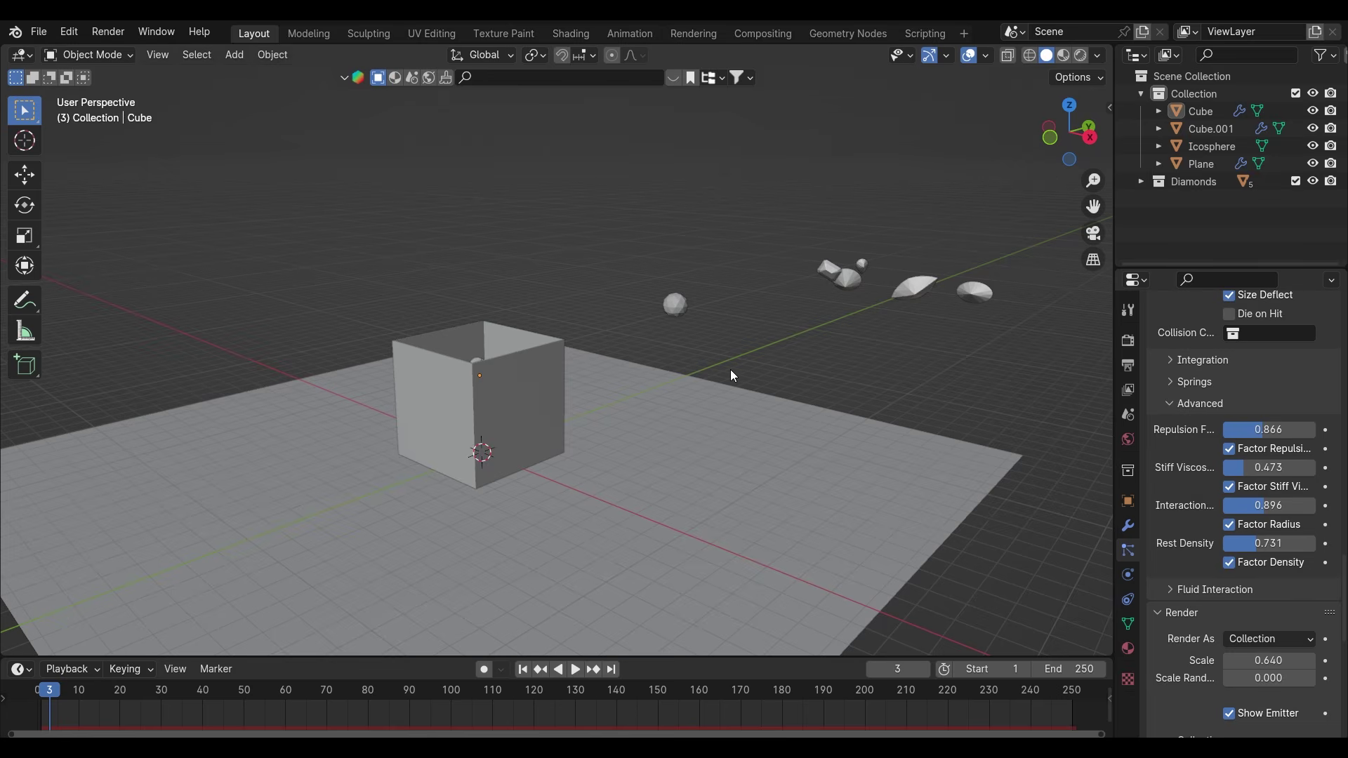
middle_drag(724, 386, 692, 398)
scroll(692, 398, down, 3)
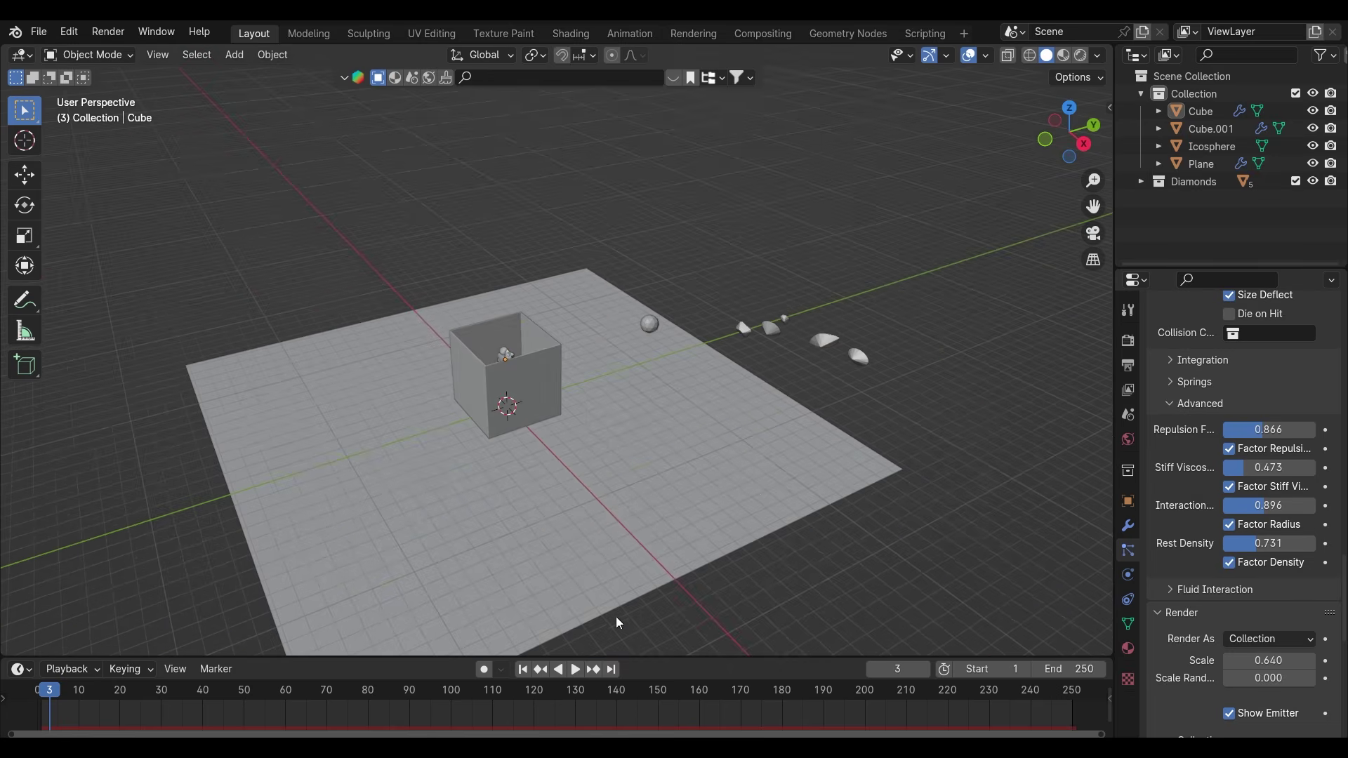
scroll(594, 505, up, 3)
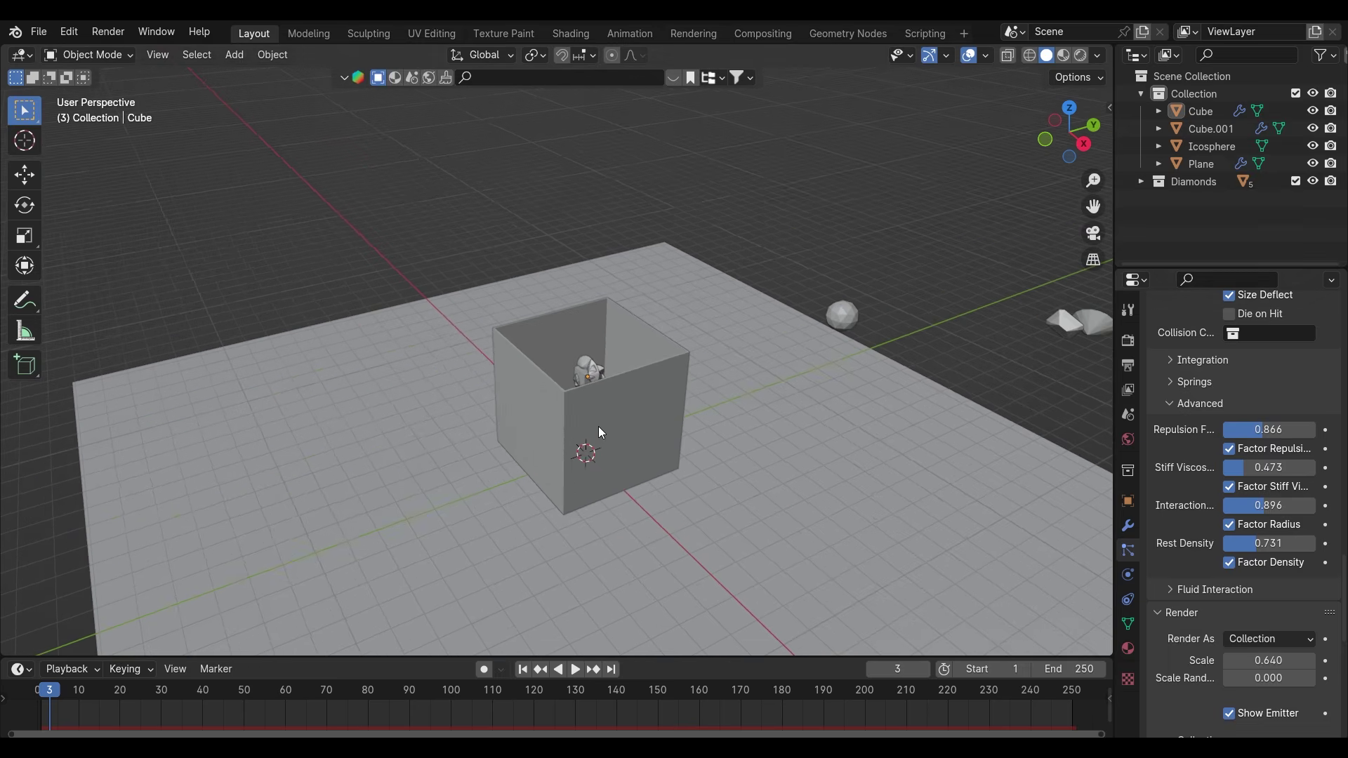
scroll(600, 432, up, 3)
click(611, 413)
Bake the cube's particle cache for all 250 frames, then deselect the cube
scroll(1176, 457, up, 10)
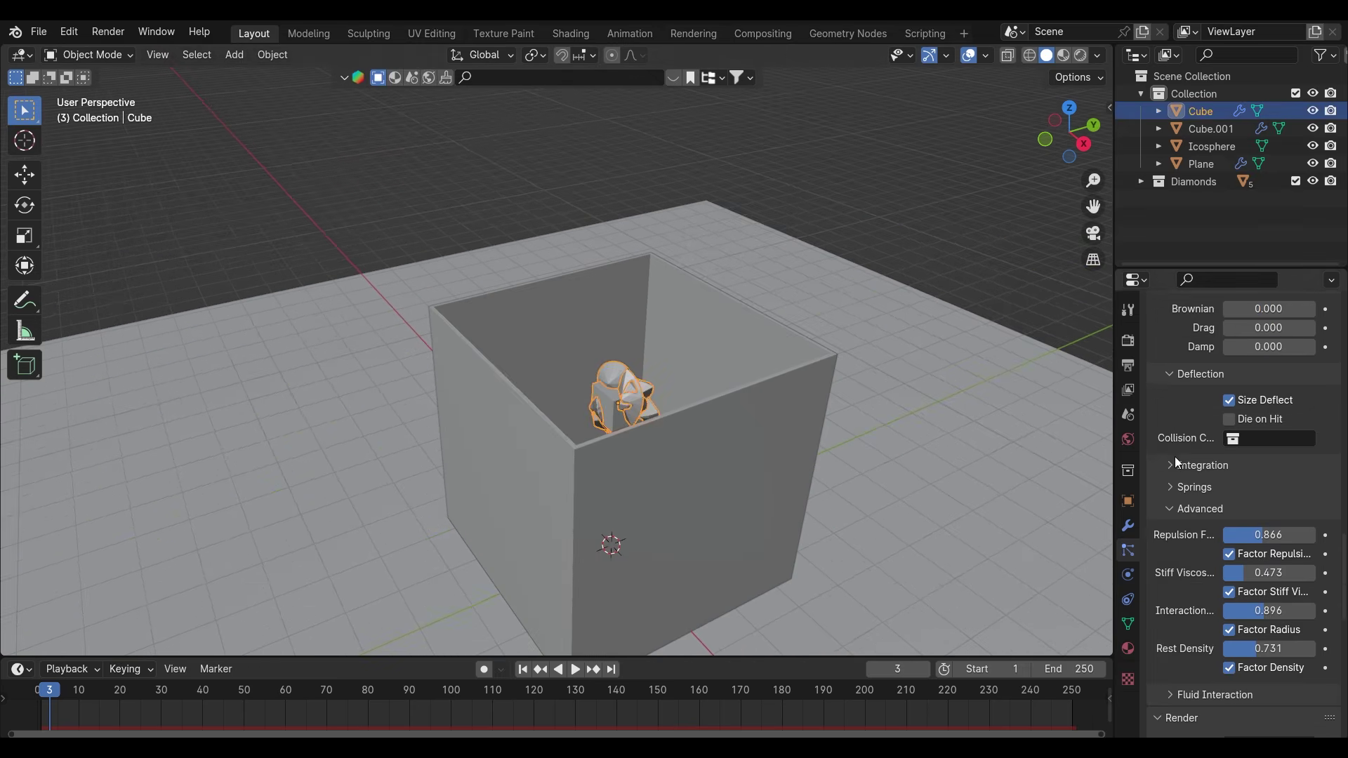
scroll(1176, 461, up, 12)
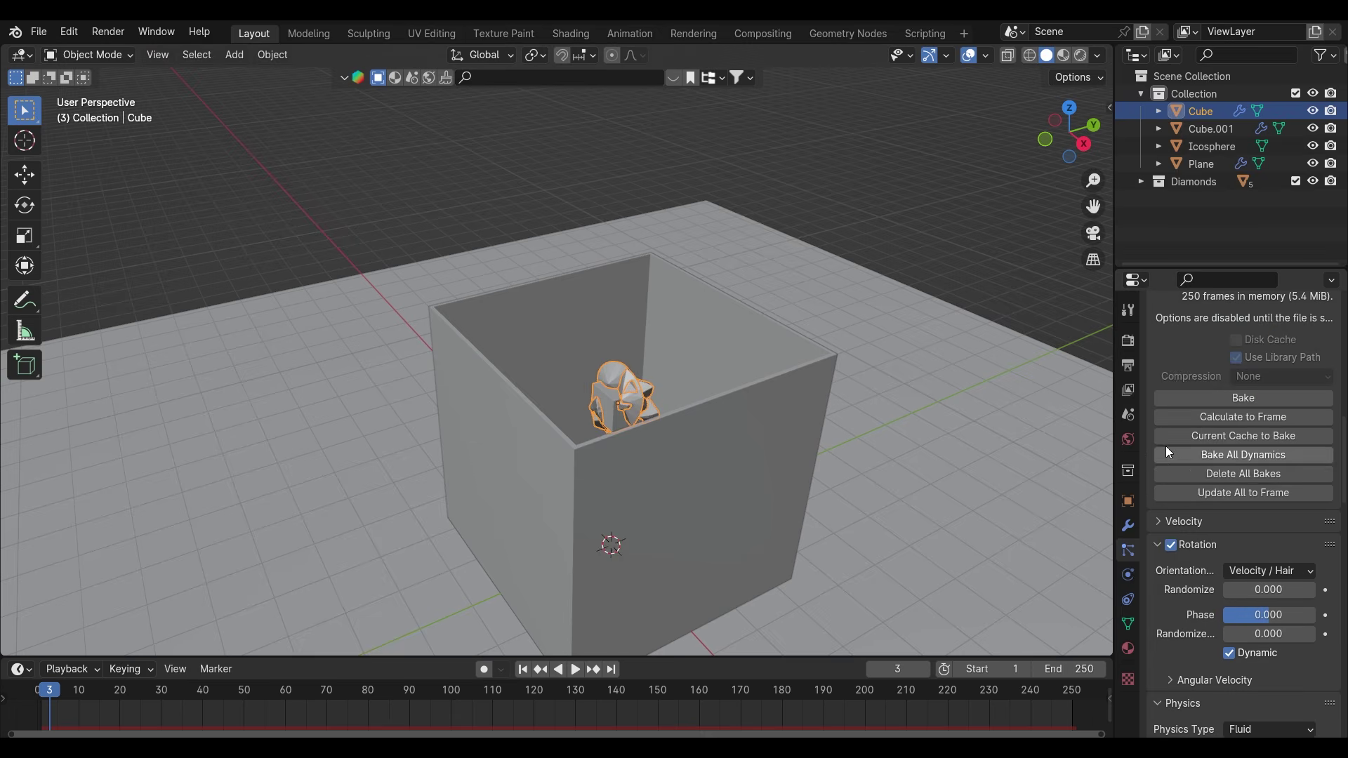
scroll(1173, 453, up, 5)
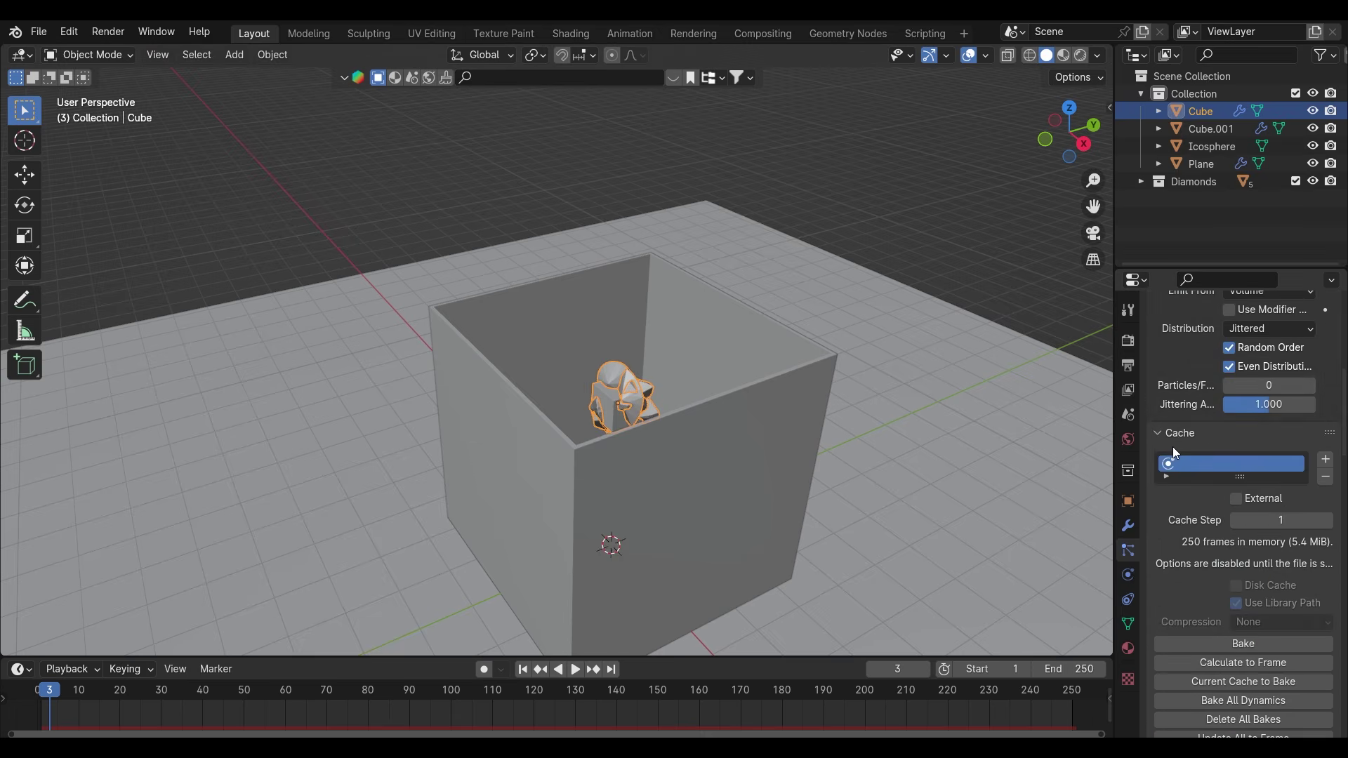
scroll(1176, 514, up, 10)
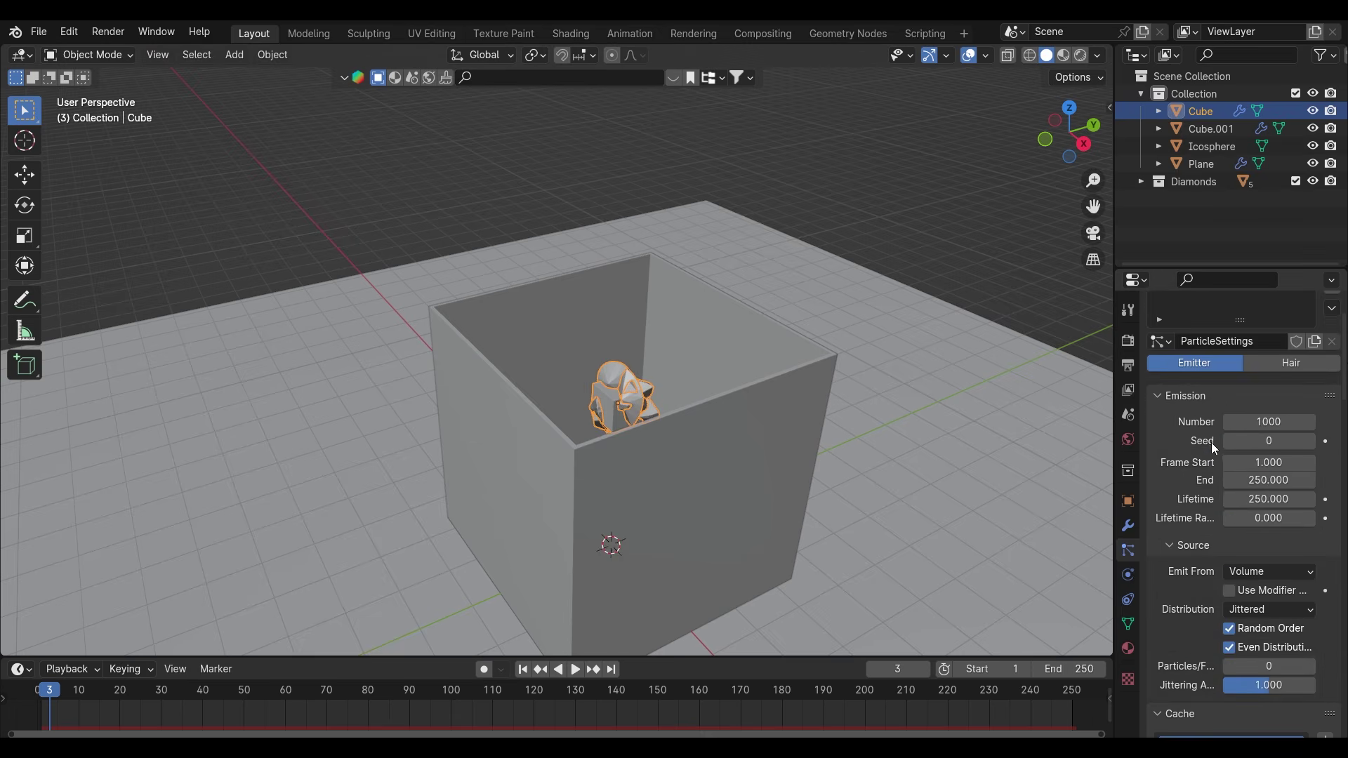
scroll(1194, 499, down, 15)
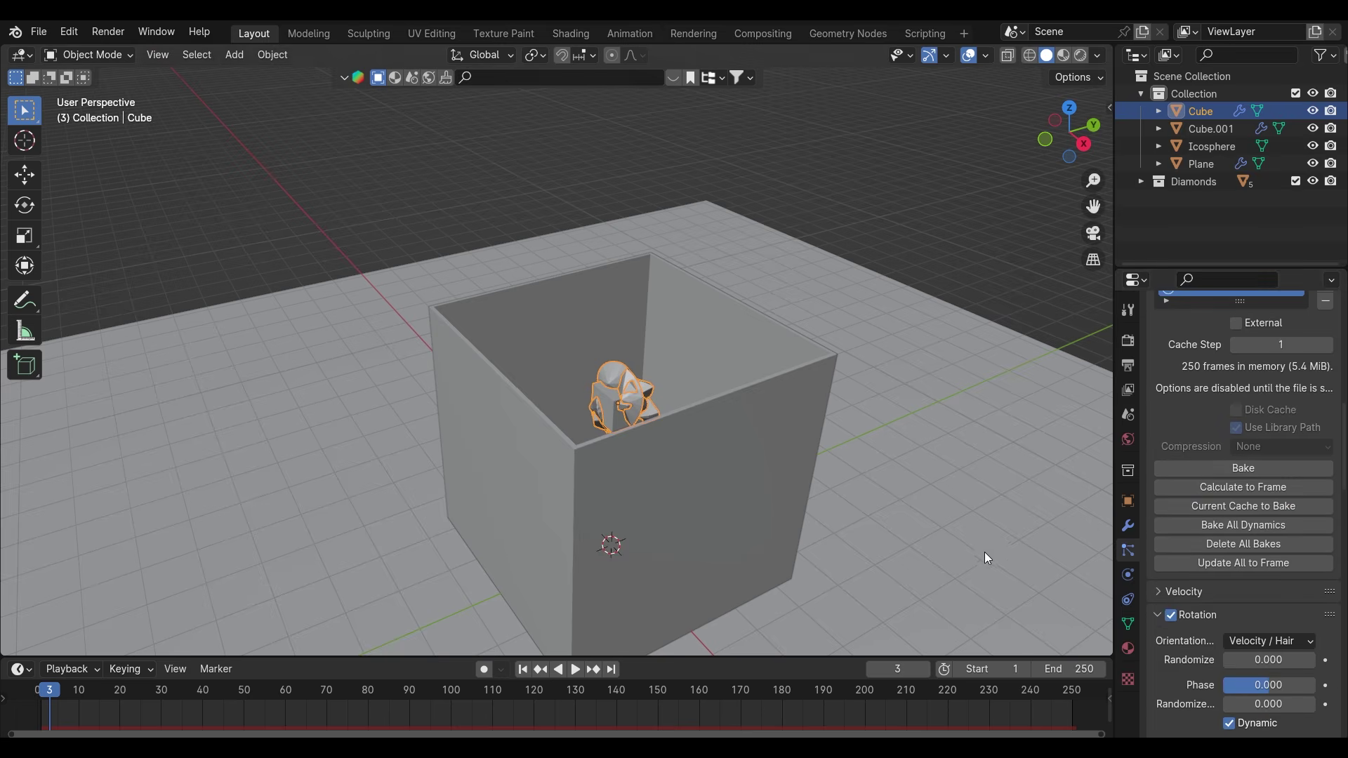
middle_drag(984, 551, 966, 507)
scroll(966, 507, down, 5)
click(1295, 468)
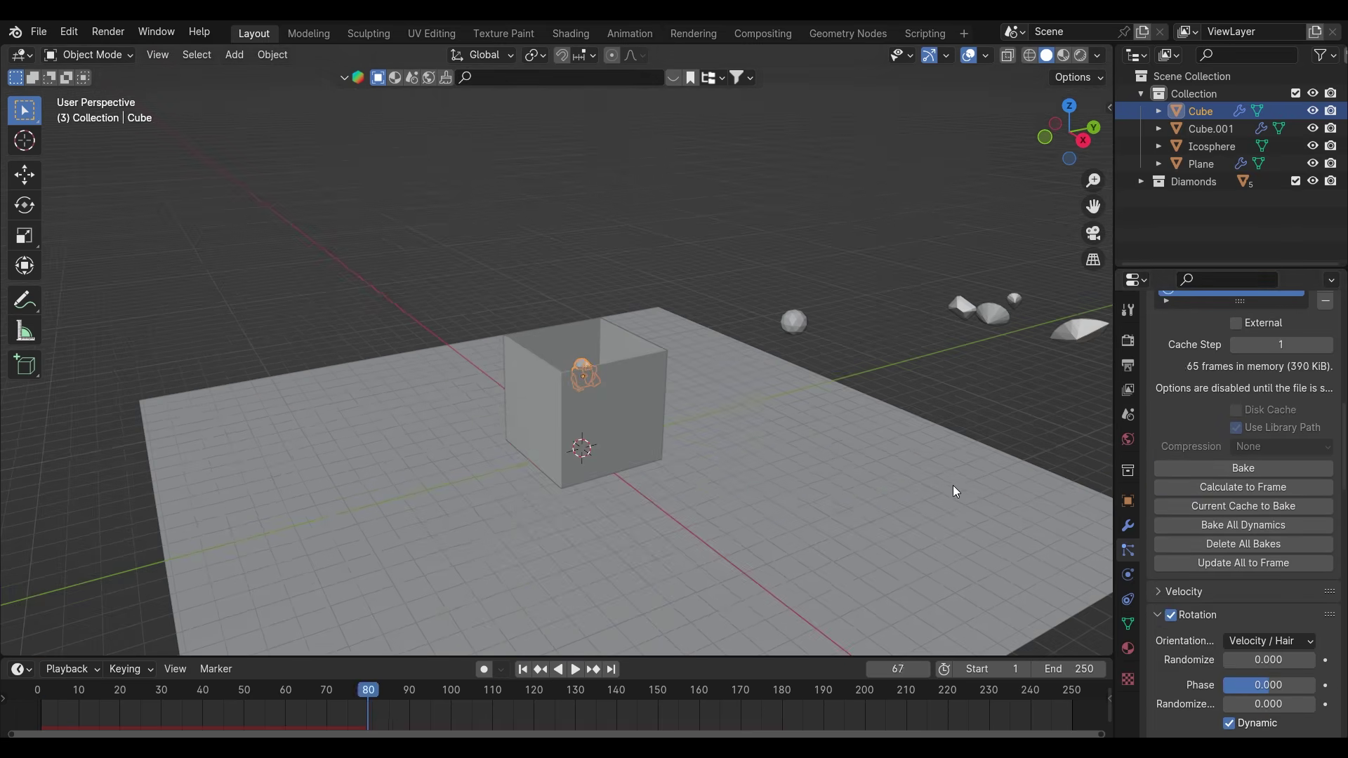
click(941, 401)
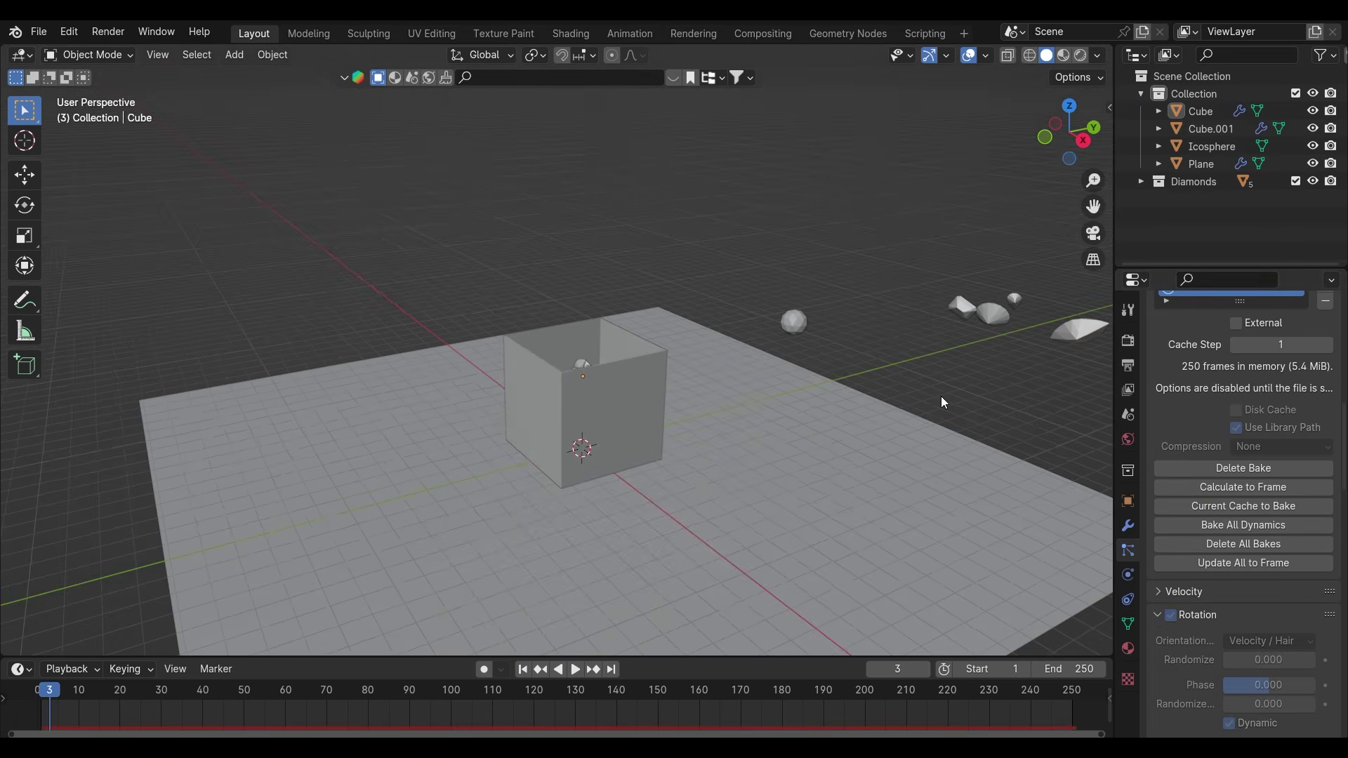
Play the baked cache, pause at frame 148, and pull back to show the whole plane
click(574, 670)
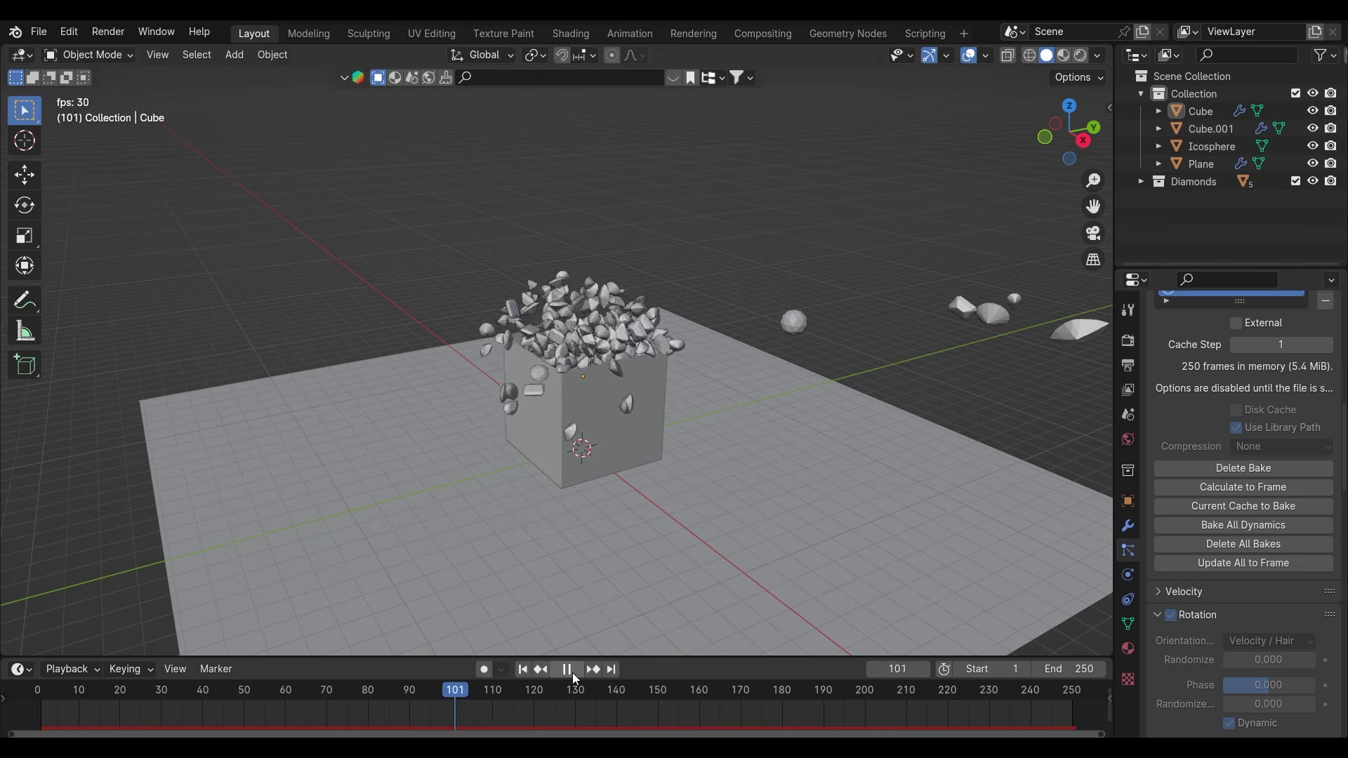
click(567, 670)
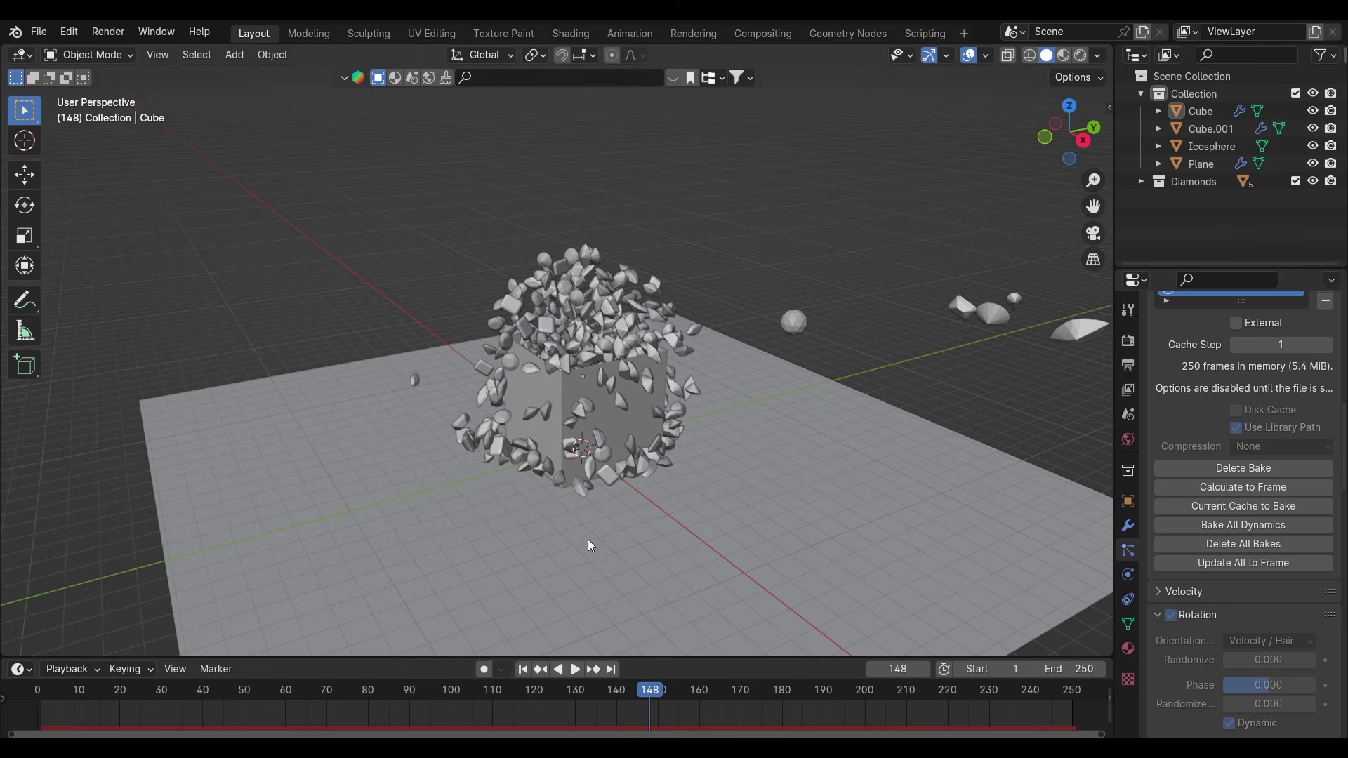
scroll(592, 498, up, 3)
mouse_move(592, 498)
middle_down()
mouse_move(521, 483)
mouse_move(512, 452)
mouse_move(596, 524)
middle_up()
scroll(512, 452, down, 4)
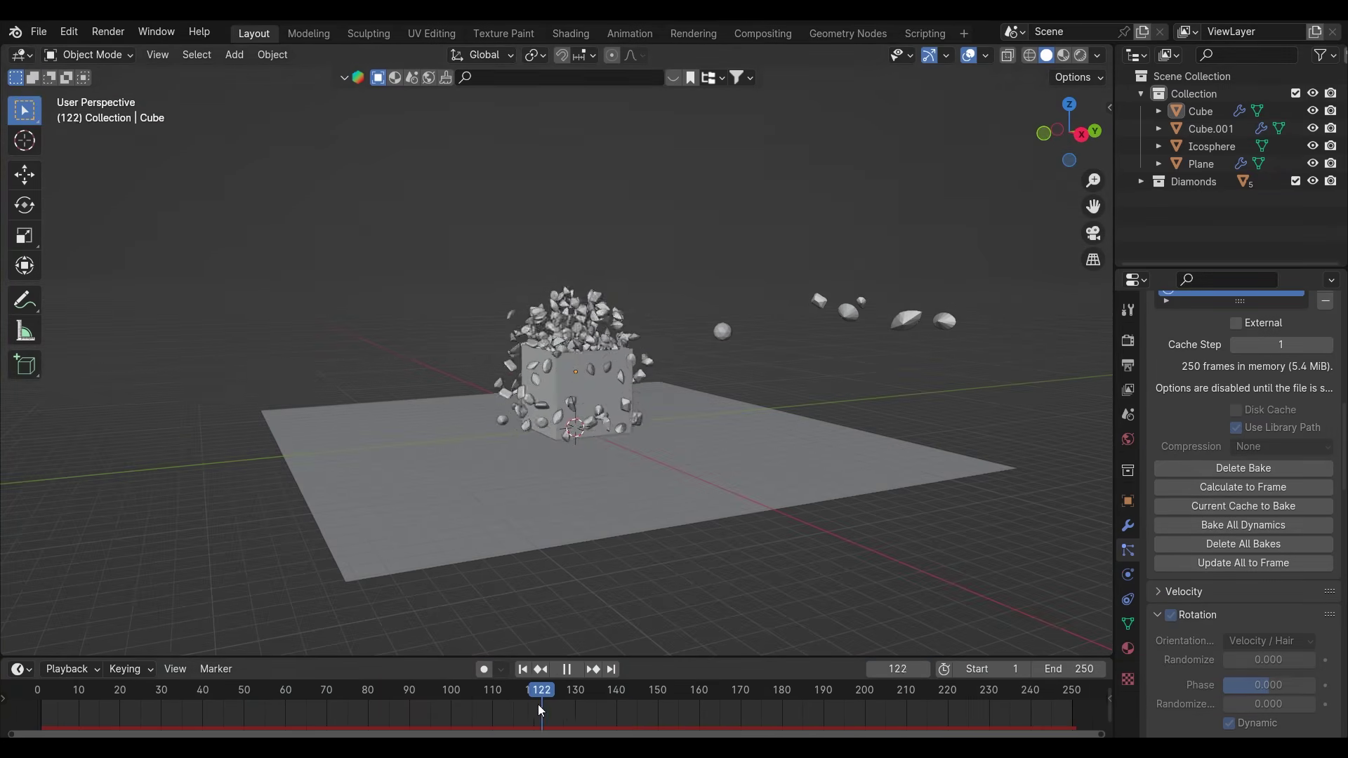